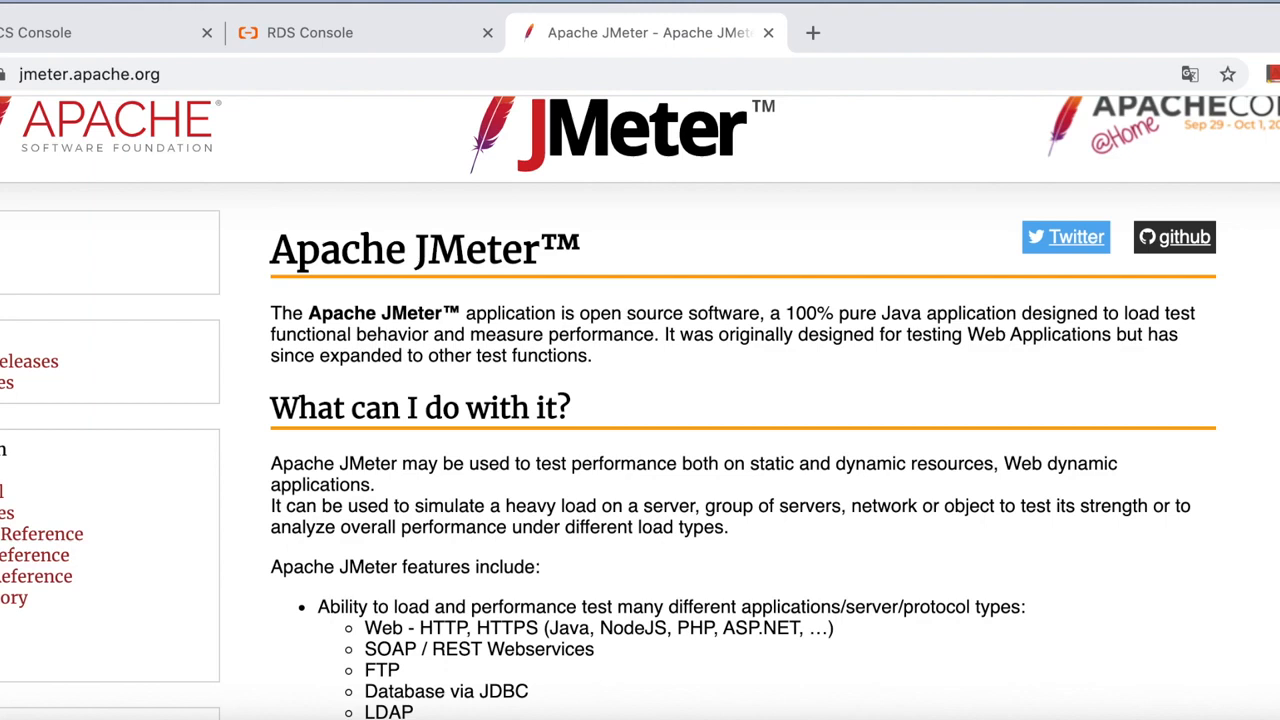
Highlight the introduction's opening words and the list of supported test types.
left_click(276, 316)
left_click_drag(276, 316, 571, 303)
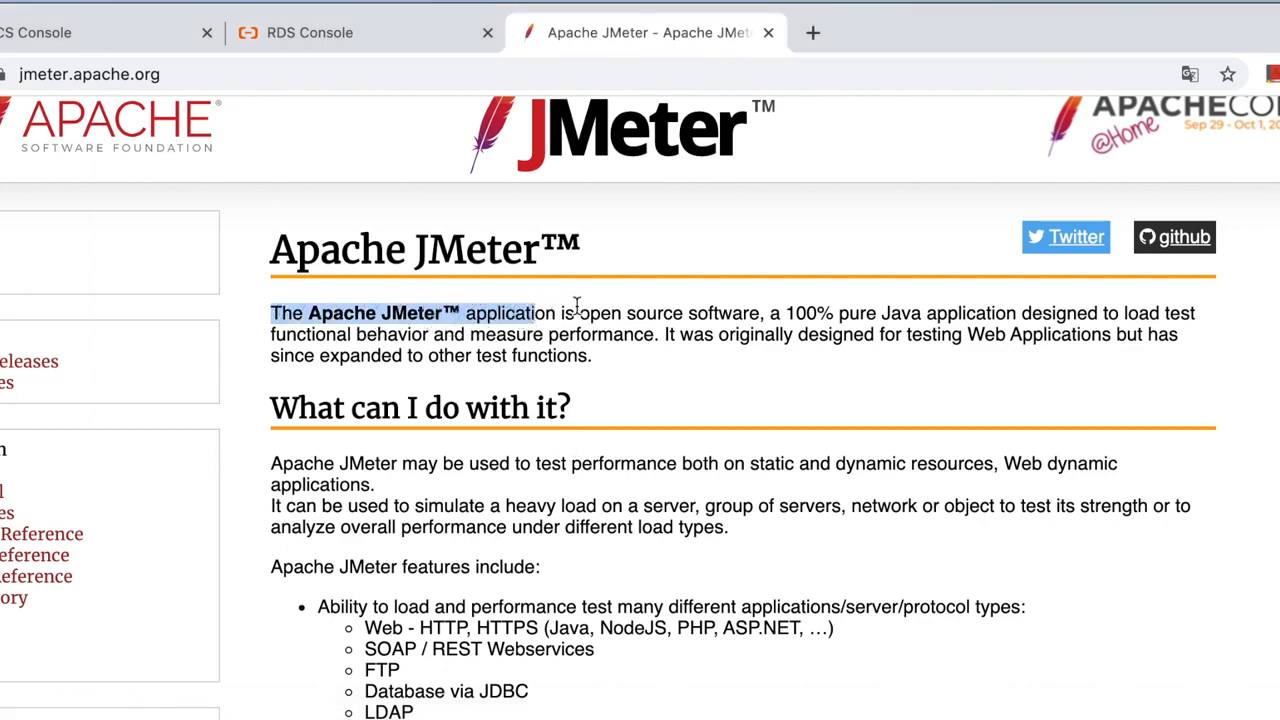
left_click(772, 314)
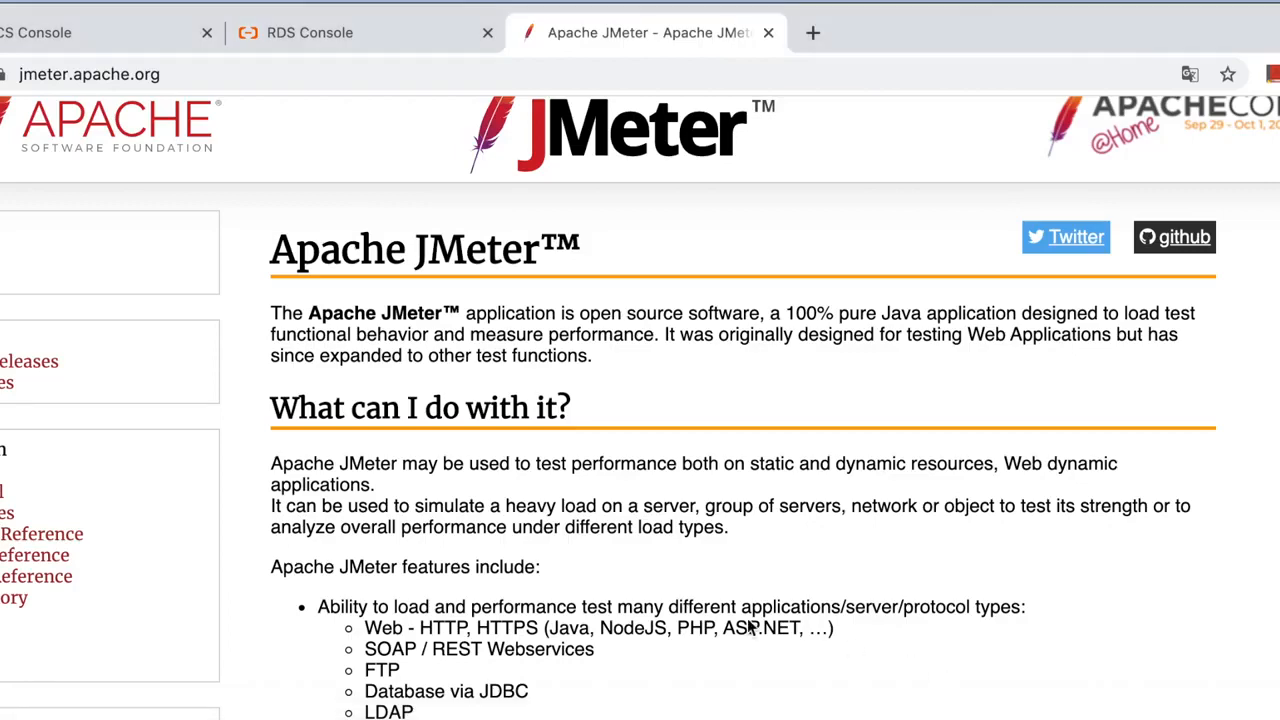
scroll(749, 634, "down", 5)
left_click_drag(303, 387, 590, 513)
left_click(593, 596)
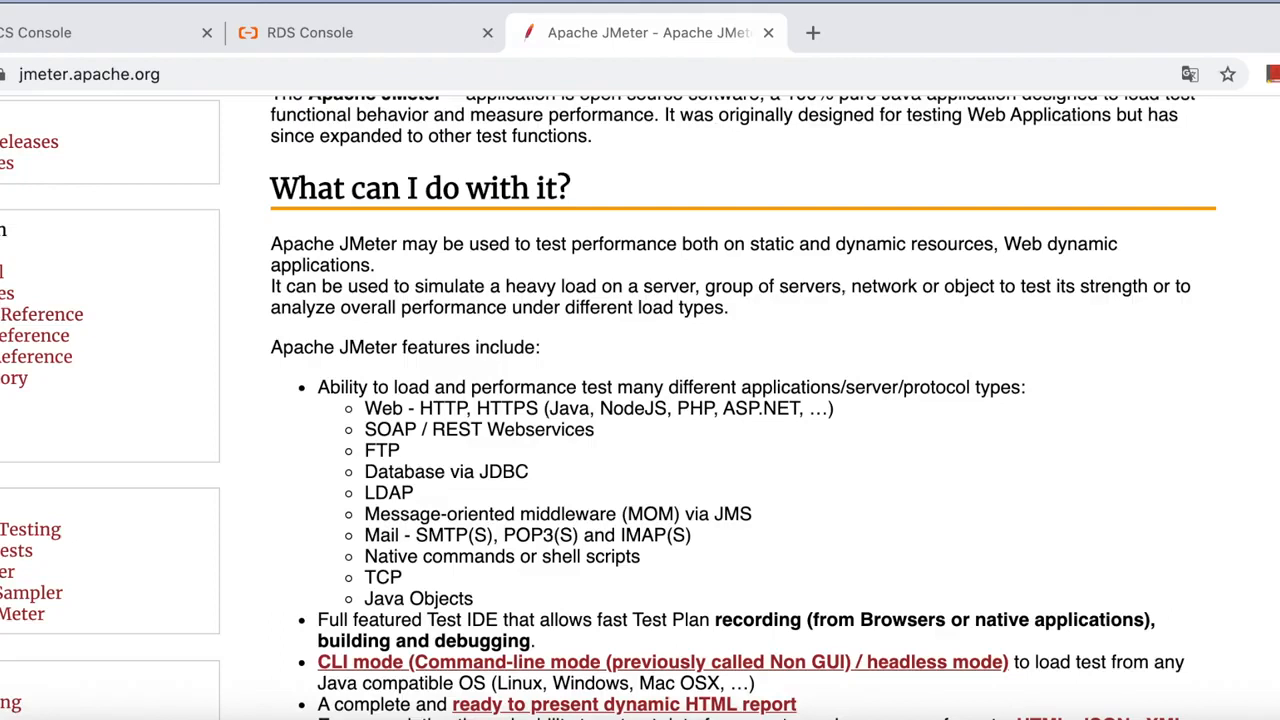
Check the RDS region list, then connect to jp-test-win2019 from the ECS console.
left_click(313, 33)
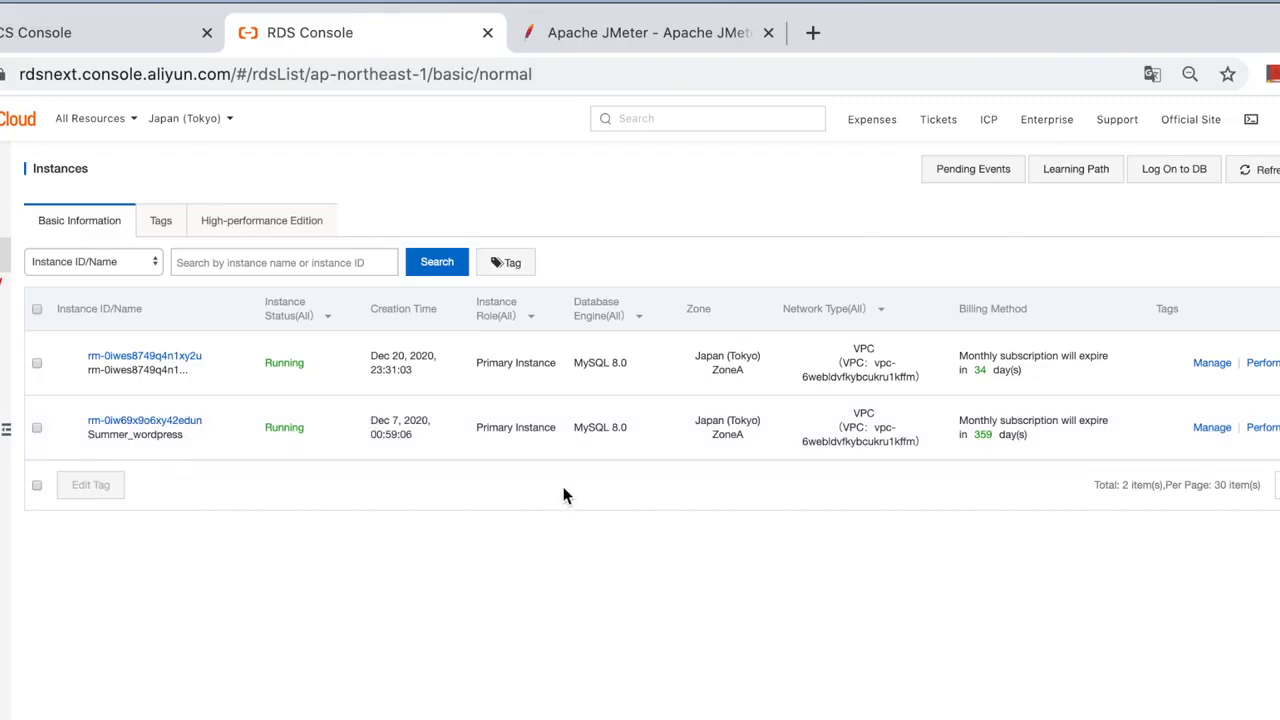
left_click(190, 118)
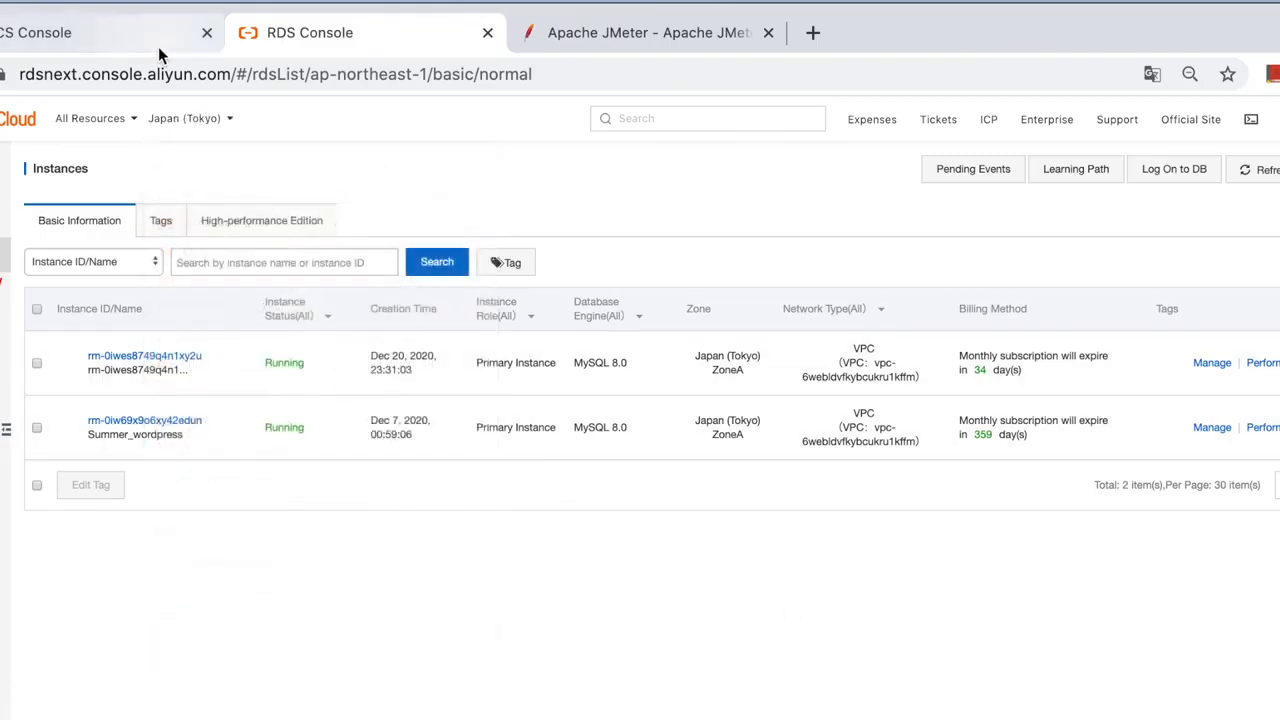
left_click(116, 40)
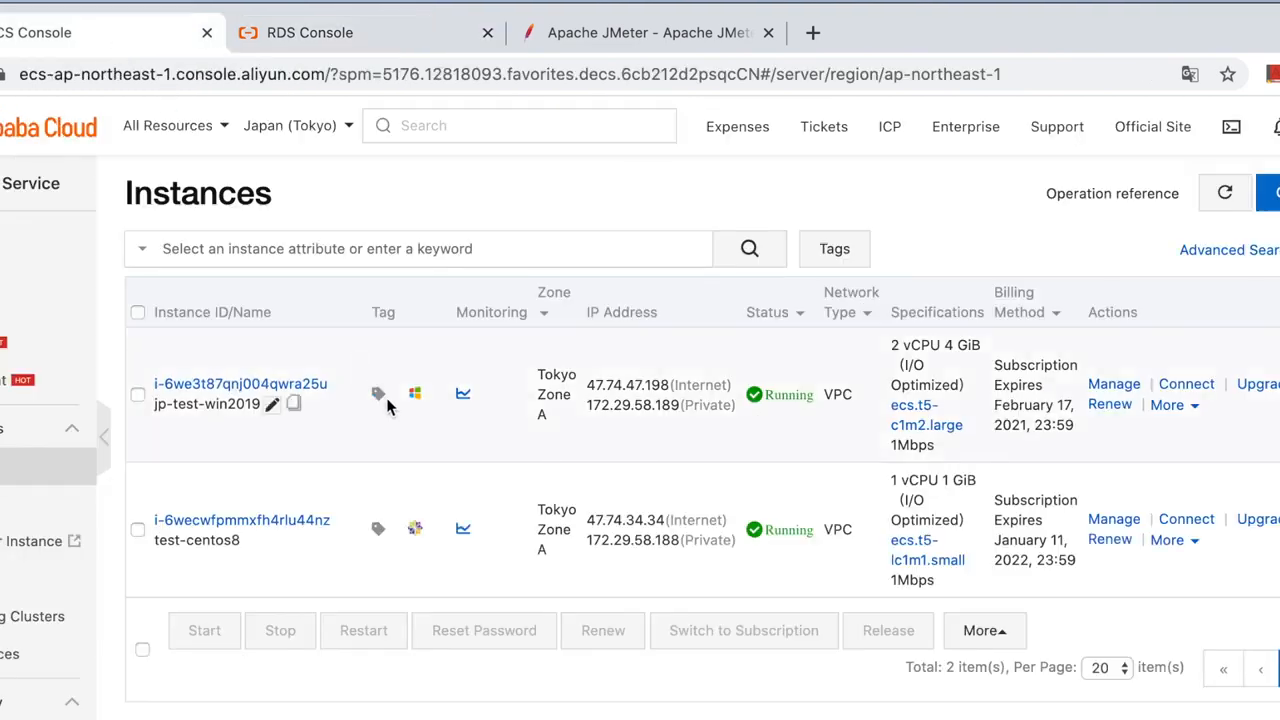
mouse_move(408, 400)
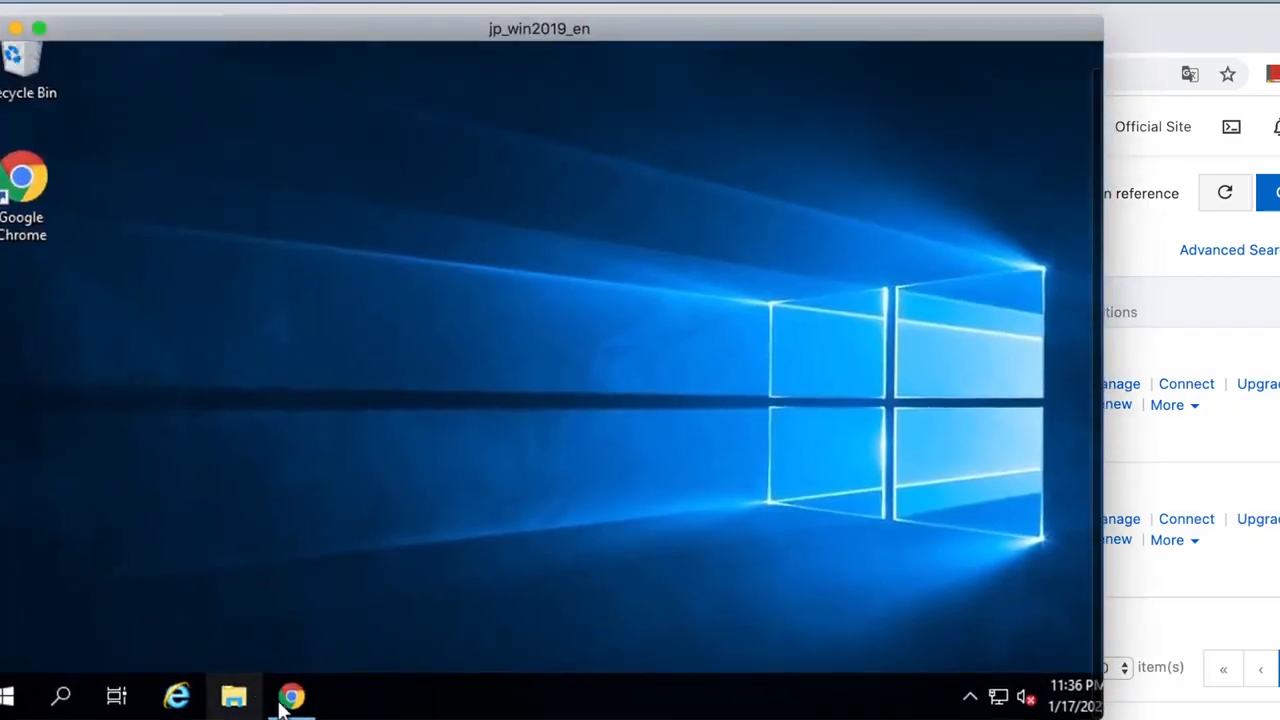
Launch Chrome on the remote server and load the pasted Oracle Java SE 8 downloads page.
left_click(292, 700)
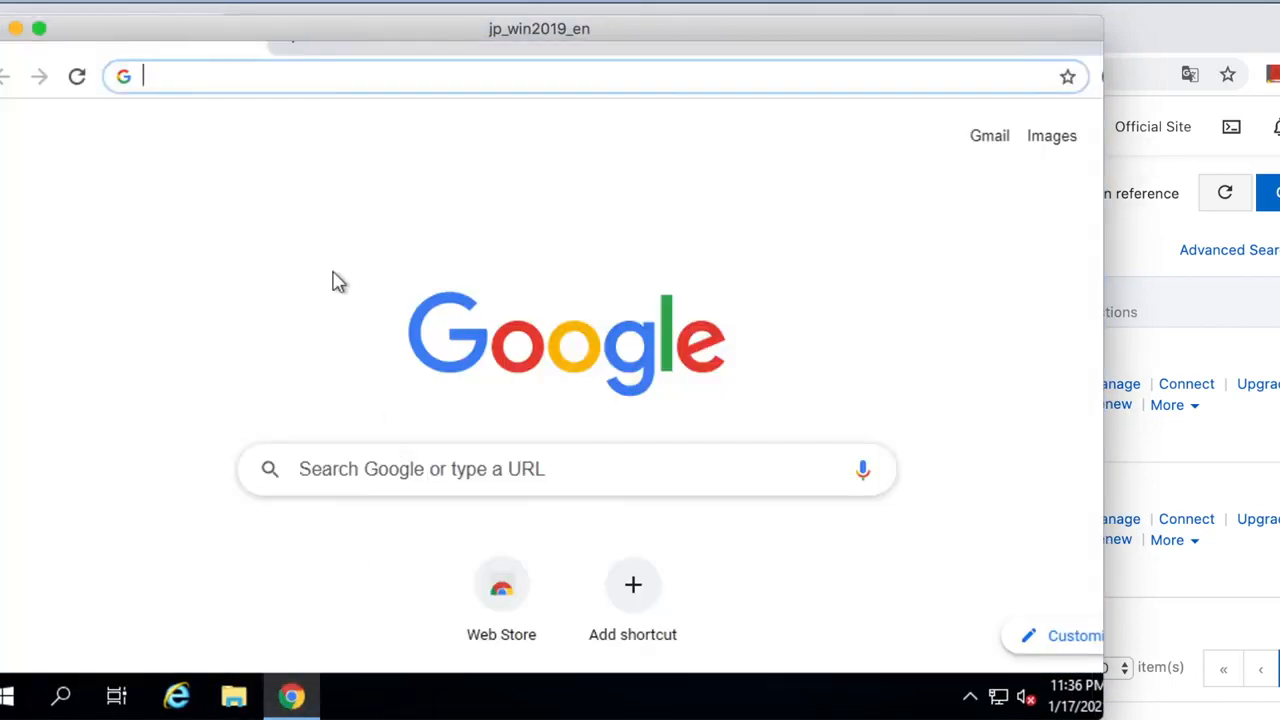
left_click(650, 717)
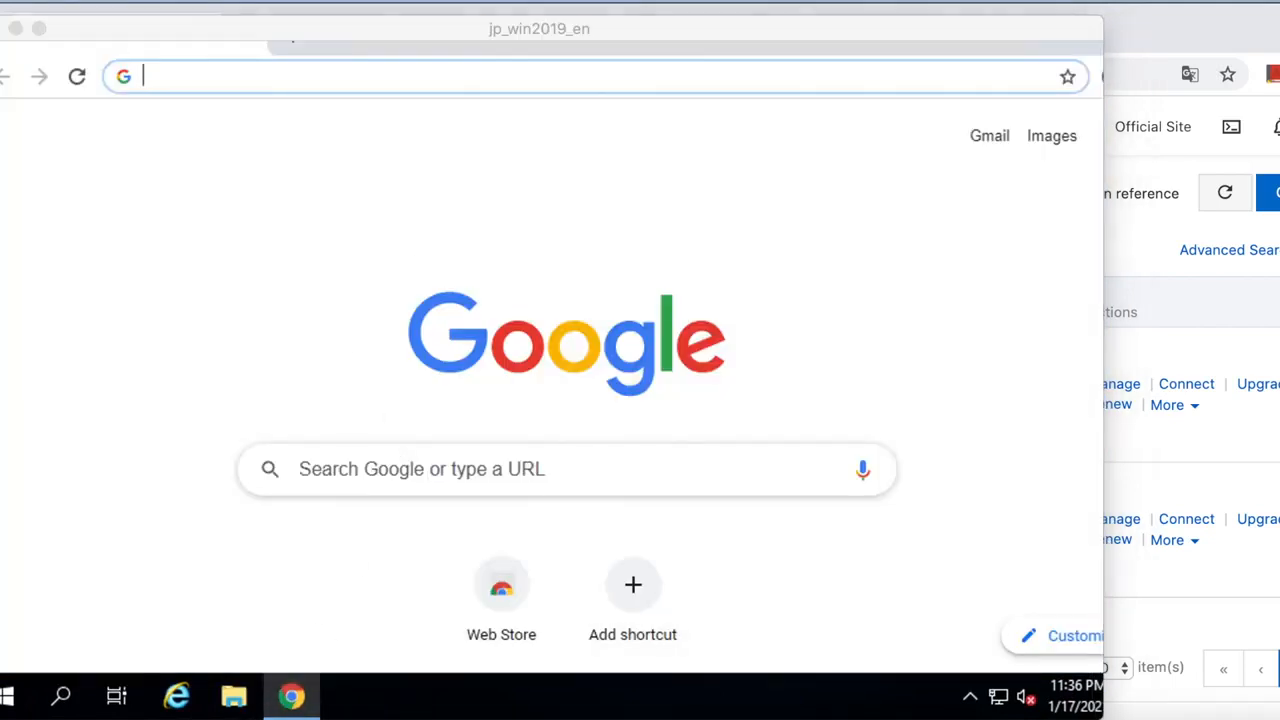
left_click(206, 71)
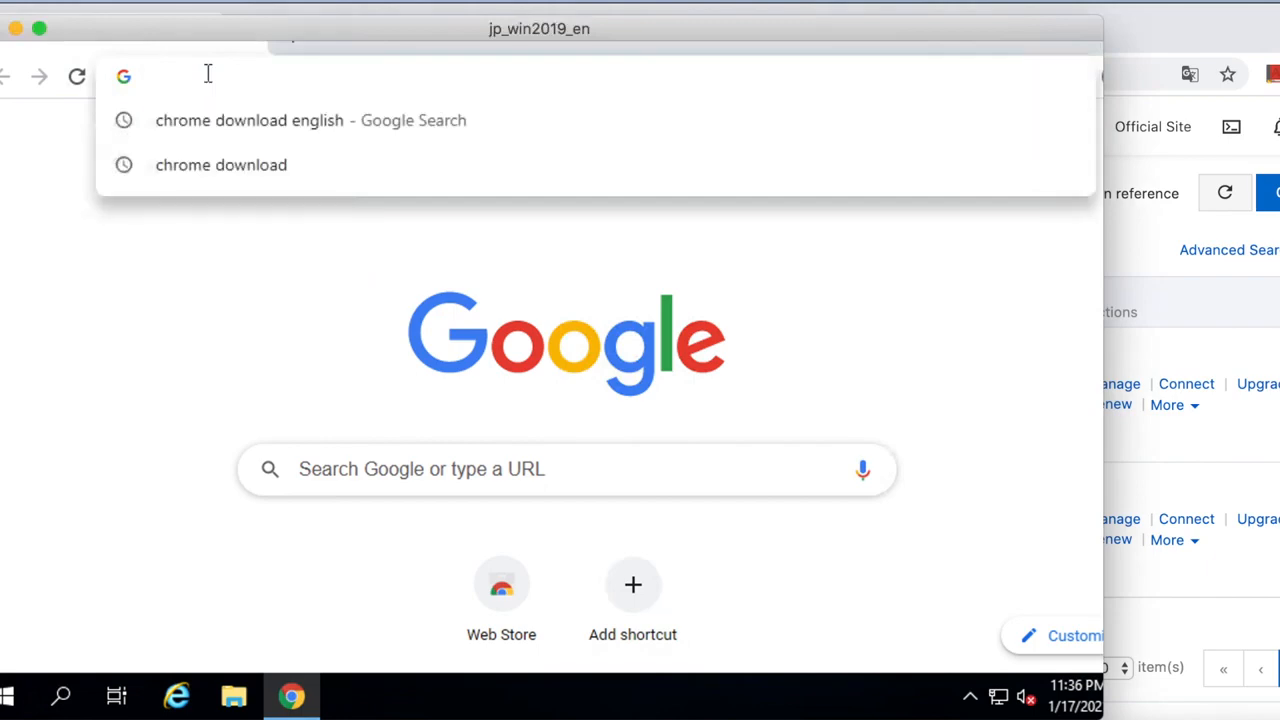
type("http://www.oracle.com/technetwork/java/javase/downloads/jdk8-downloads-2133151.html")
key("Return")
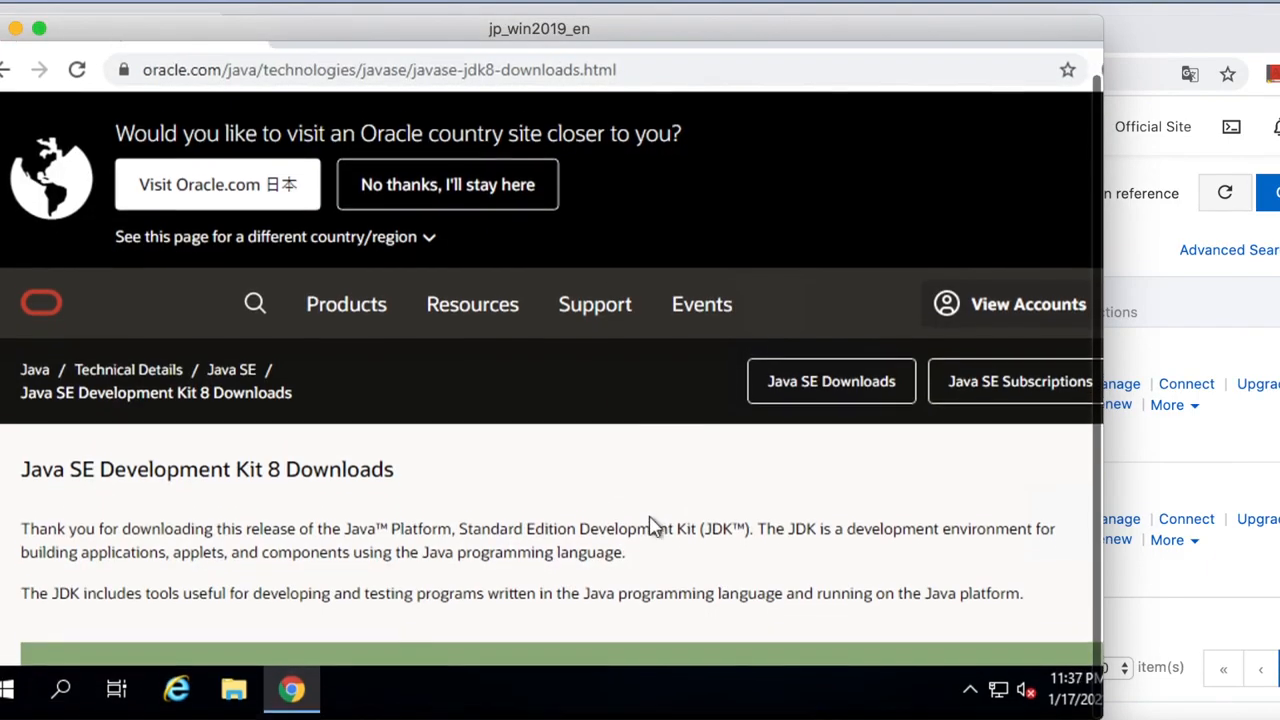
scroll(650, 525, "down", 4)
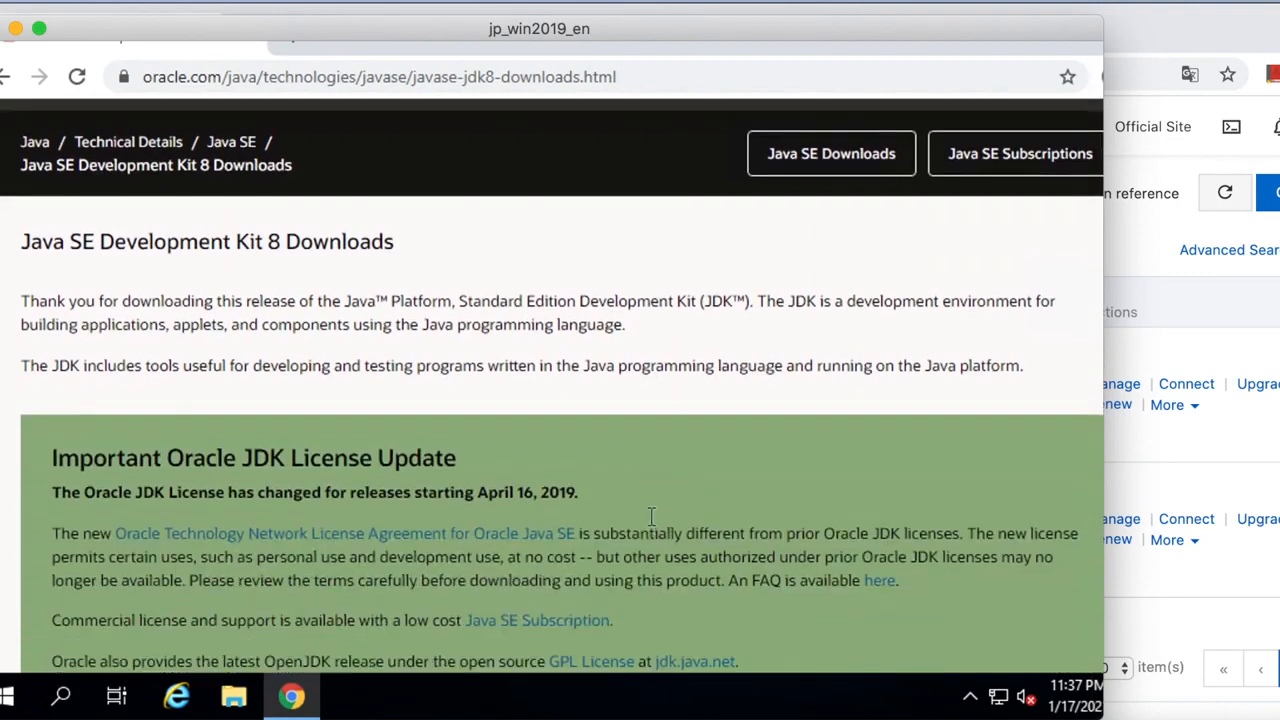
scroll(650, 525, "down", 4)
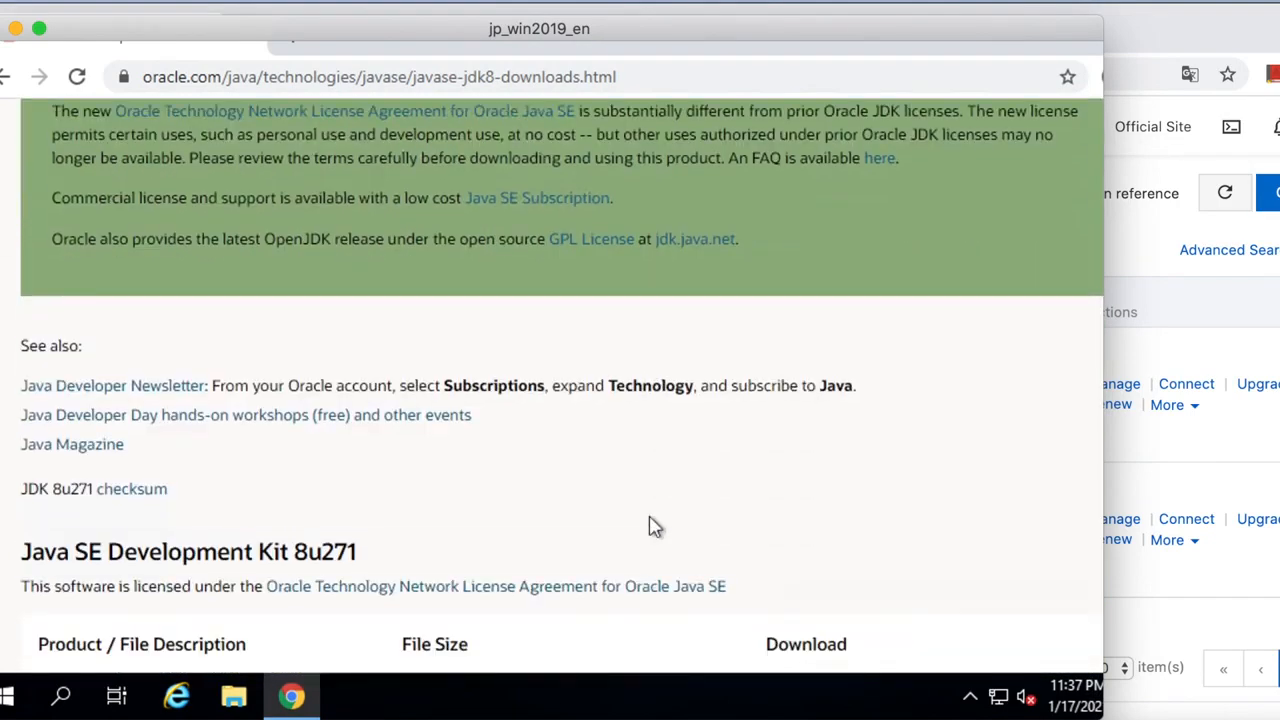
scroll(651, 525, "down", 2)
scroll(651, 525, "down", 5)
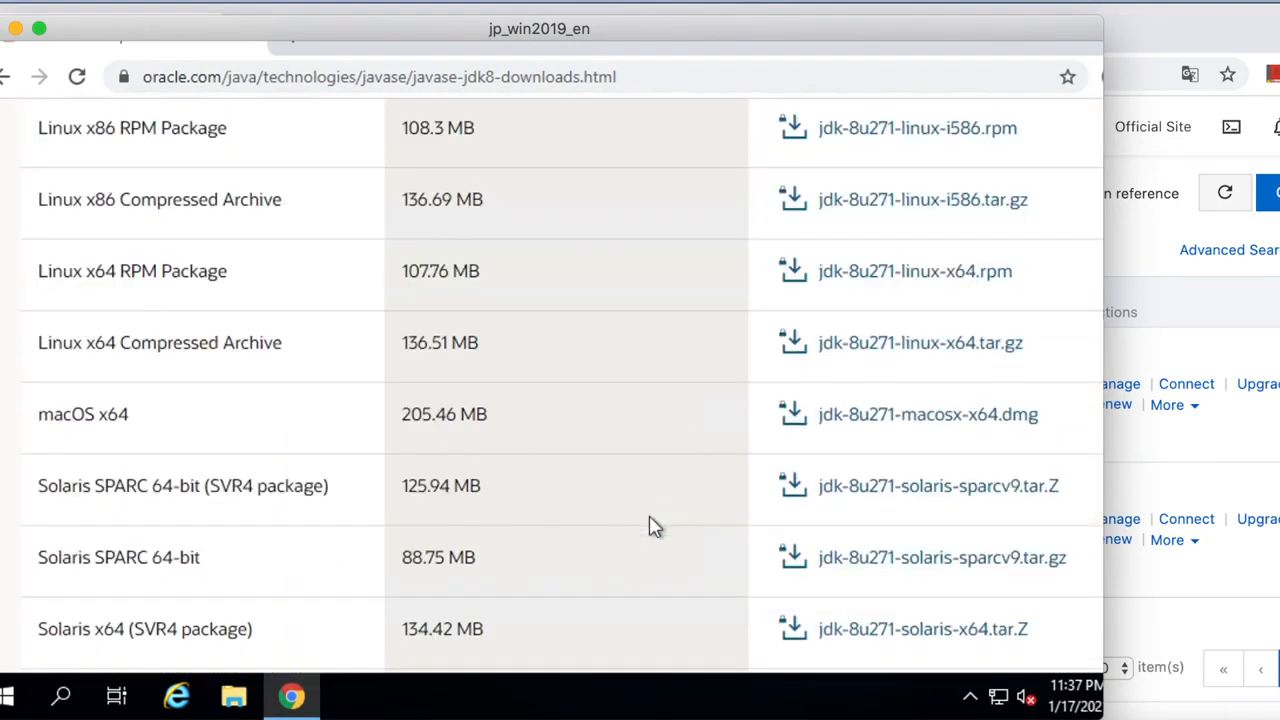
scroll(651, 526, "down", 3)
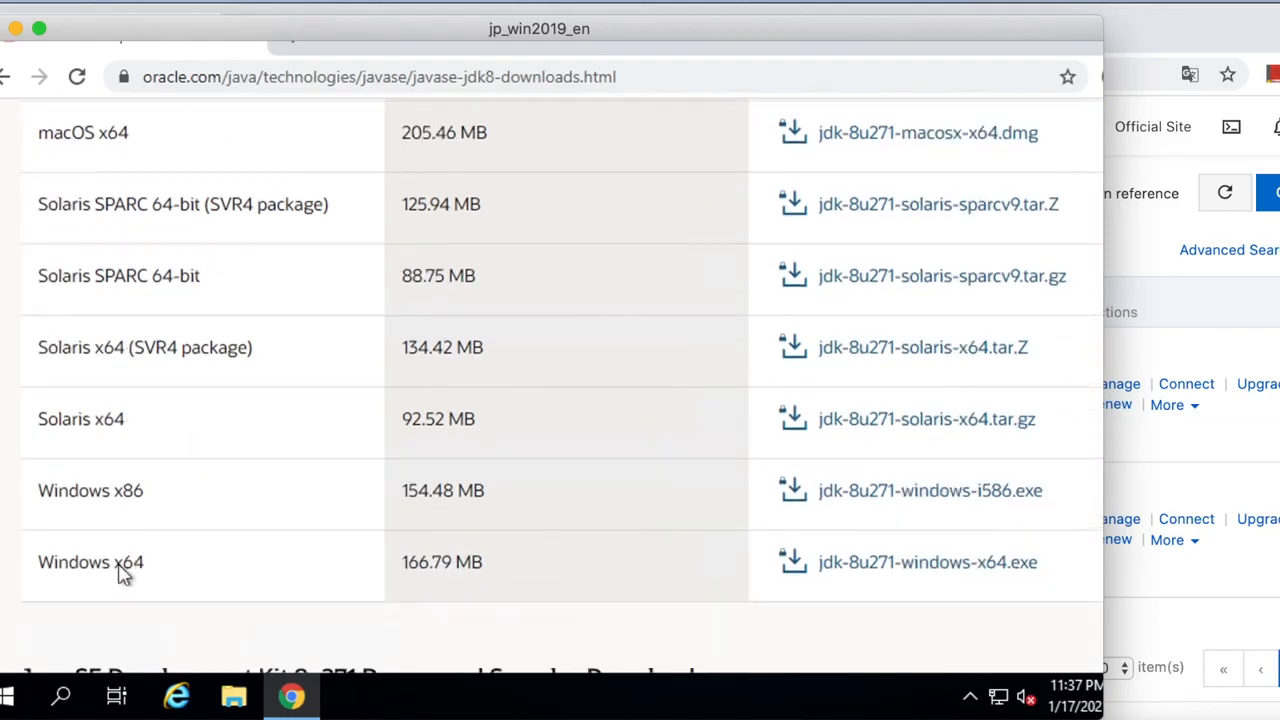
Download the Windows x64 jdk-8u271 installer, accepting the license and entering the Oracle account username.
left_click(878, 564)
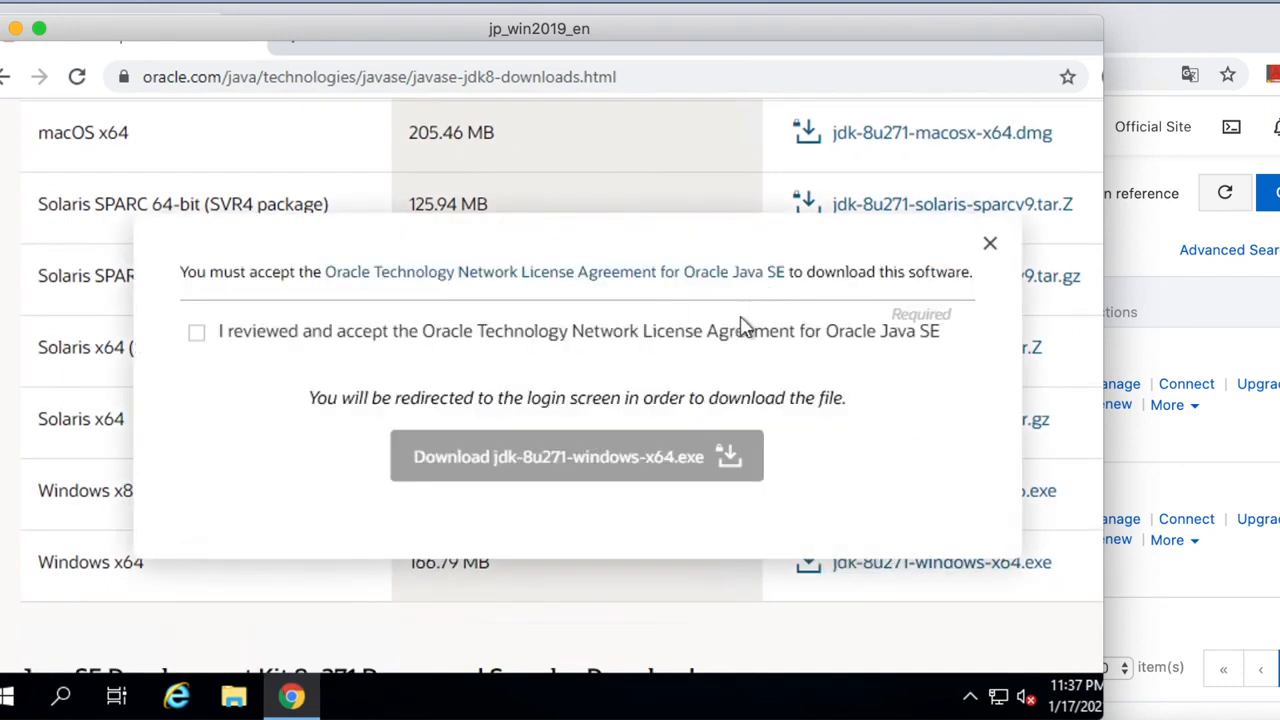
left_click(197, 334)
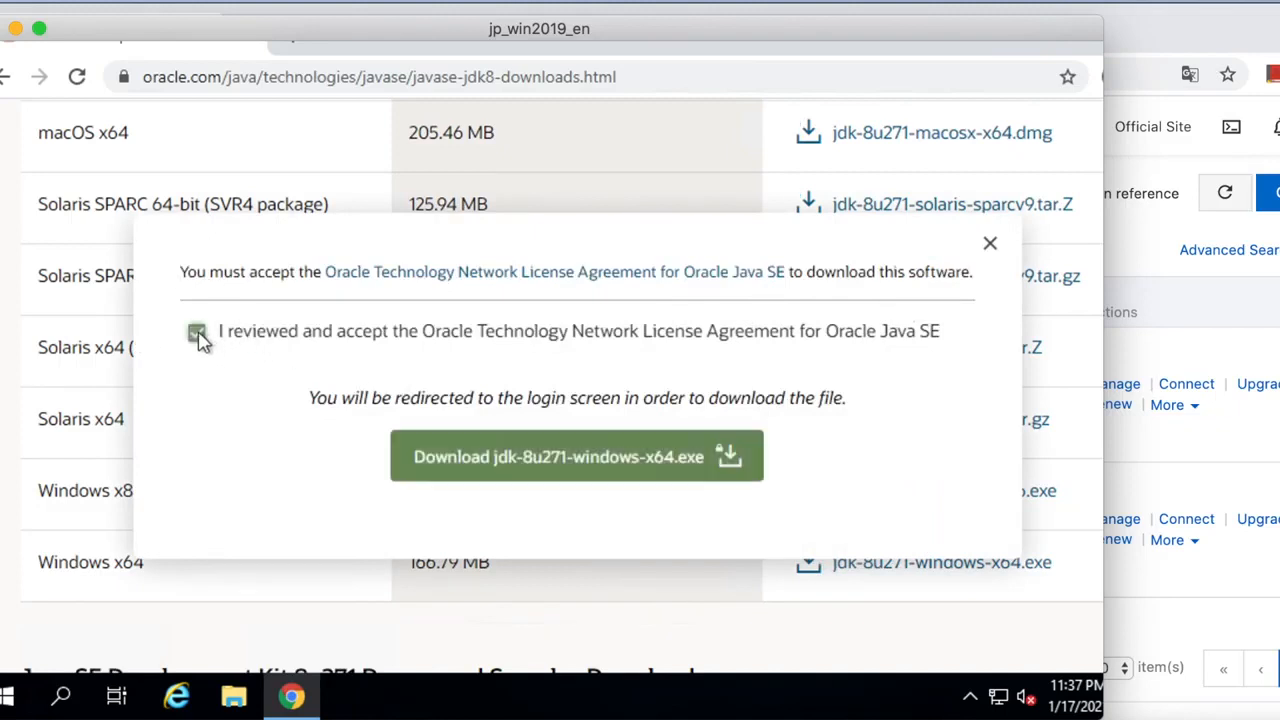
left_click(520, 472)
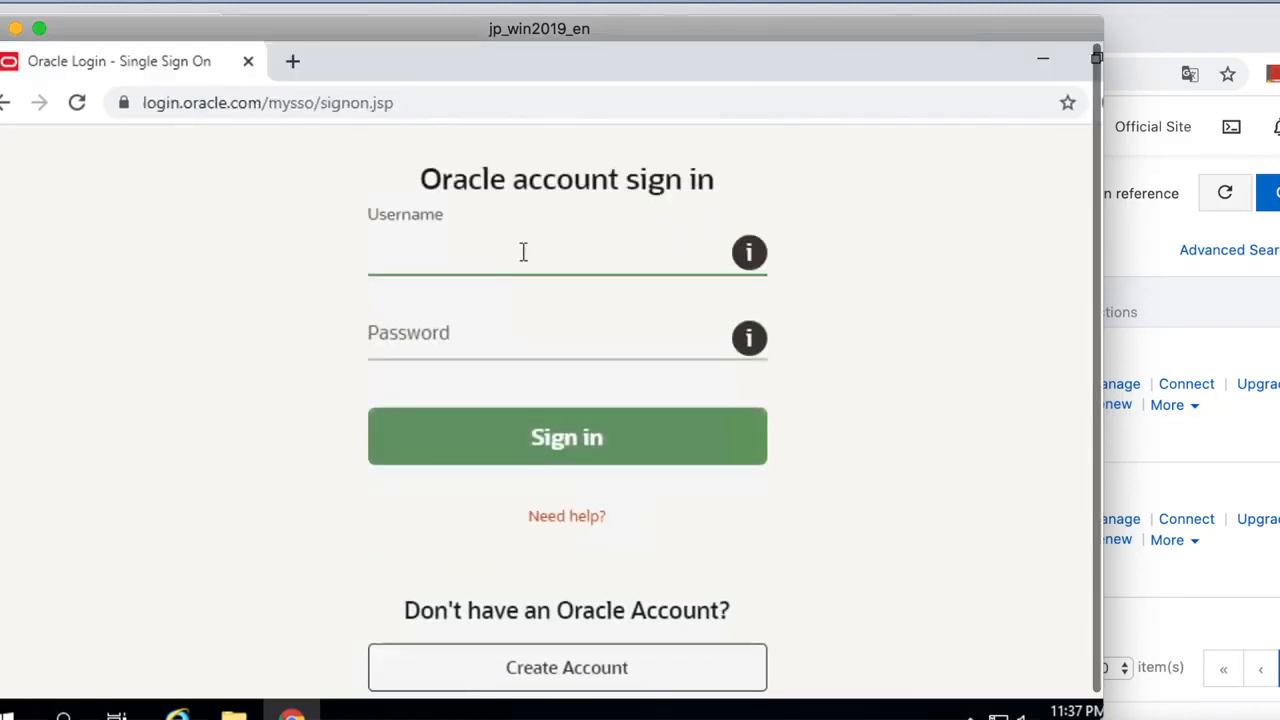
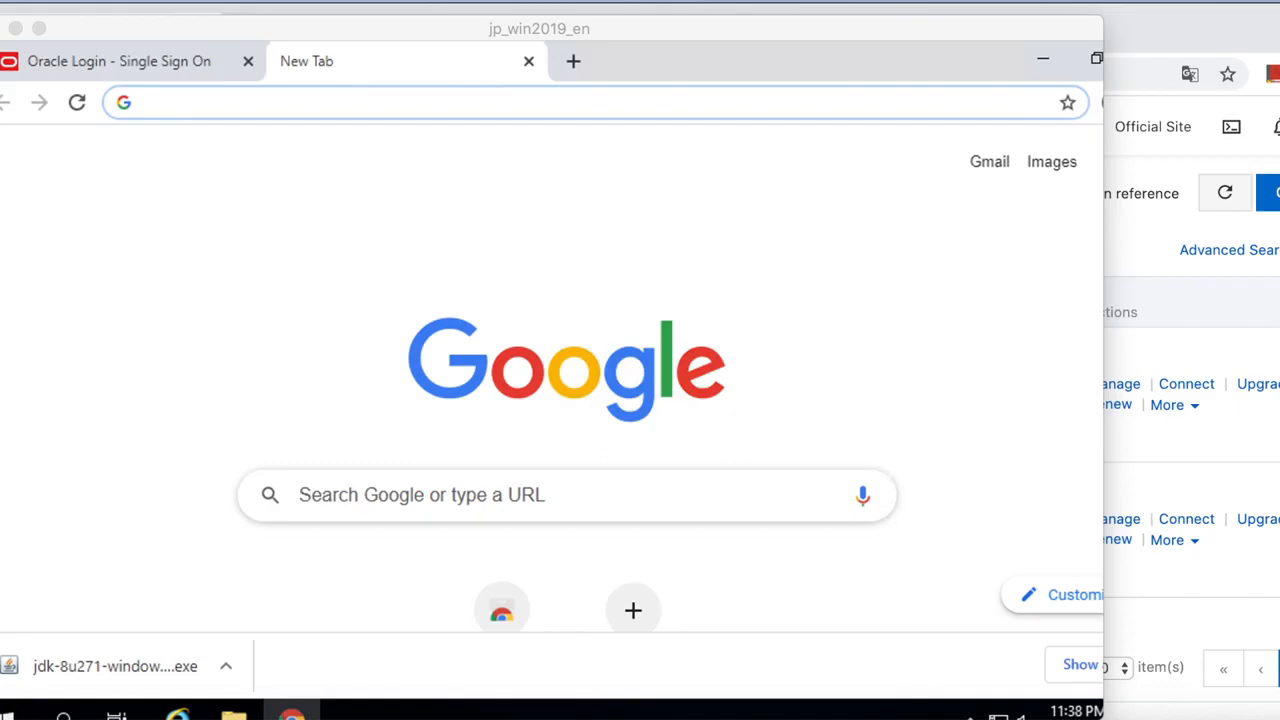
Search for 'JMeter download' and open the Download Apache JMeter page.
left_click(321, 97)
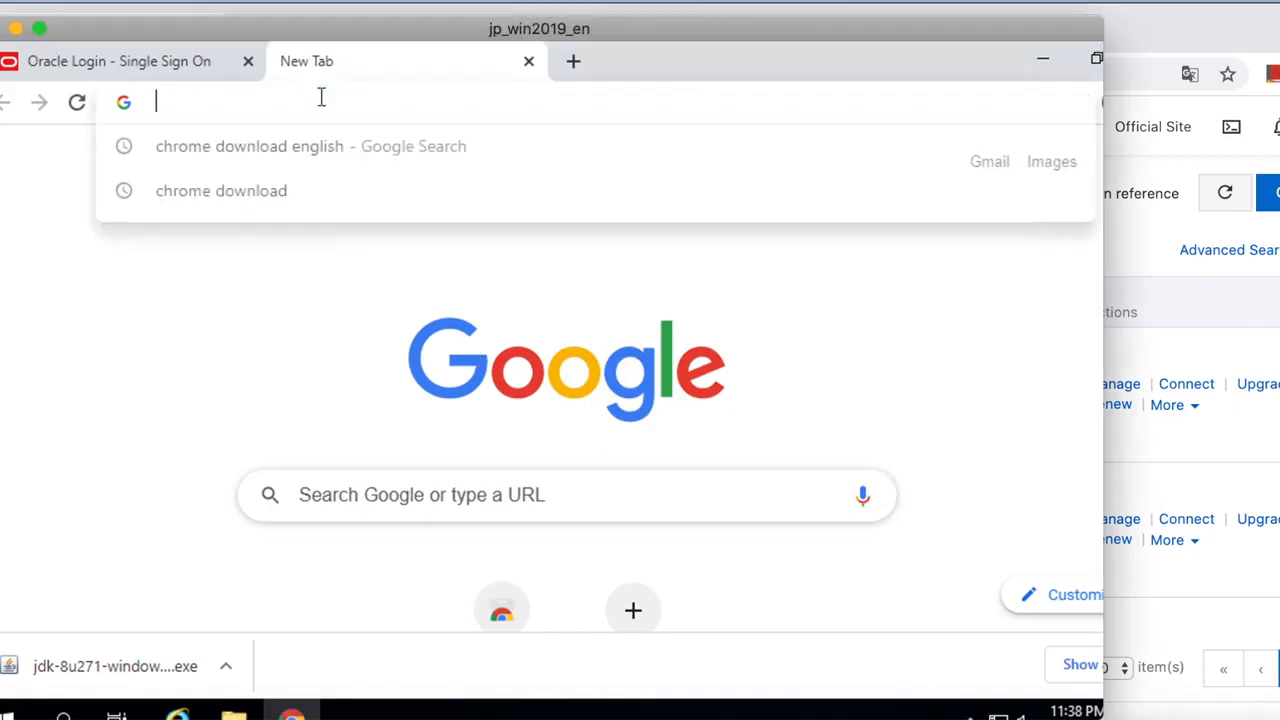
type("JMeter")
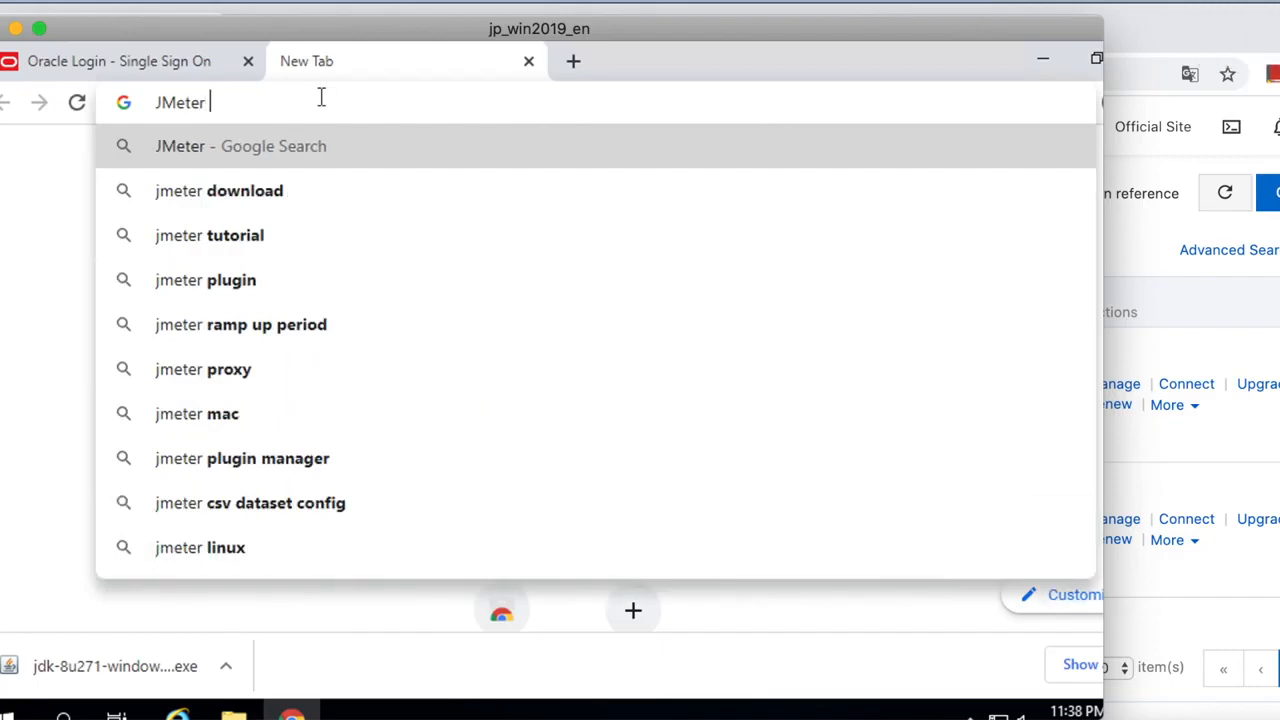
type(" downl")
type("oa")
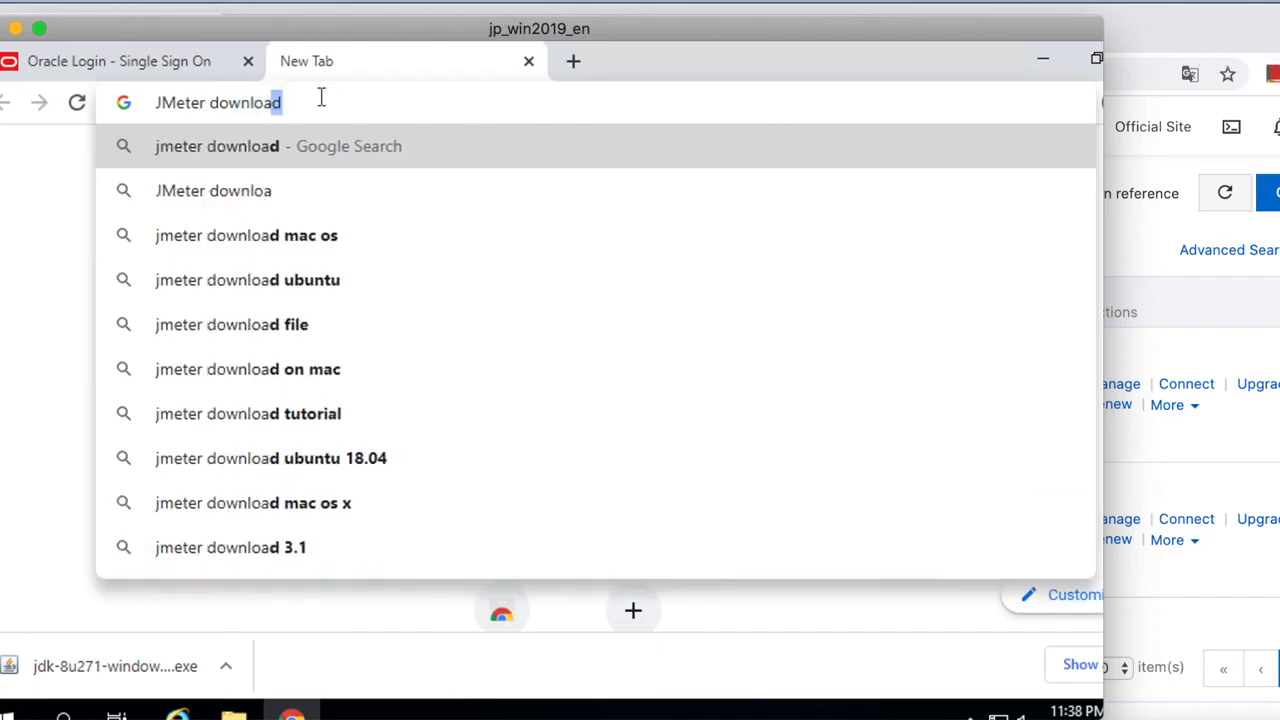
type("d")
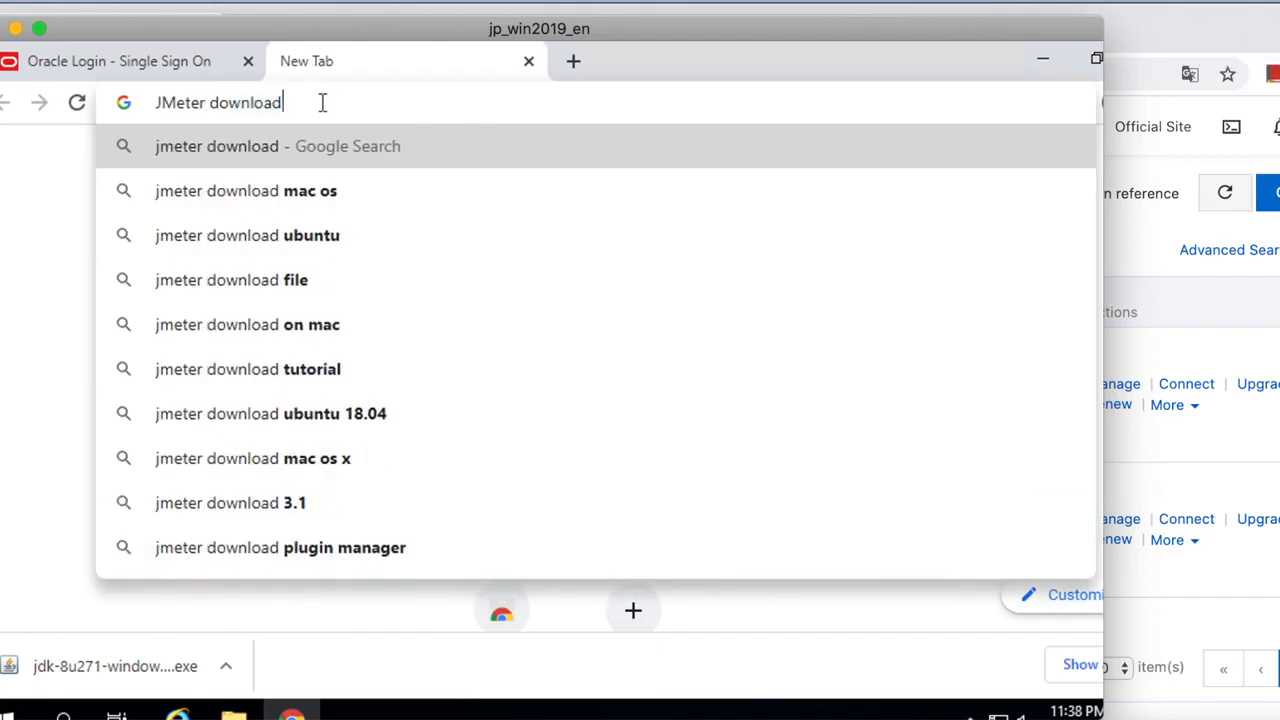
key("Return")
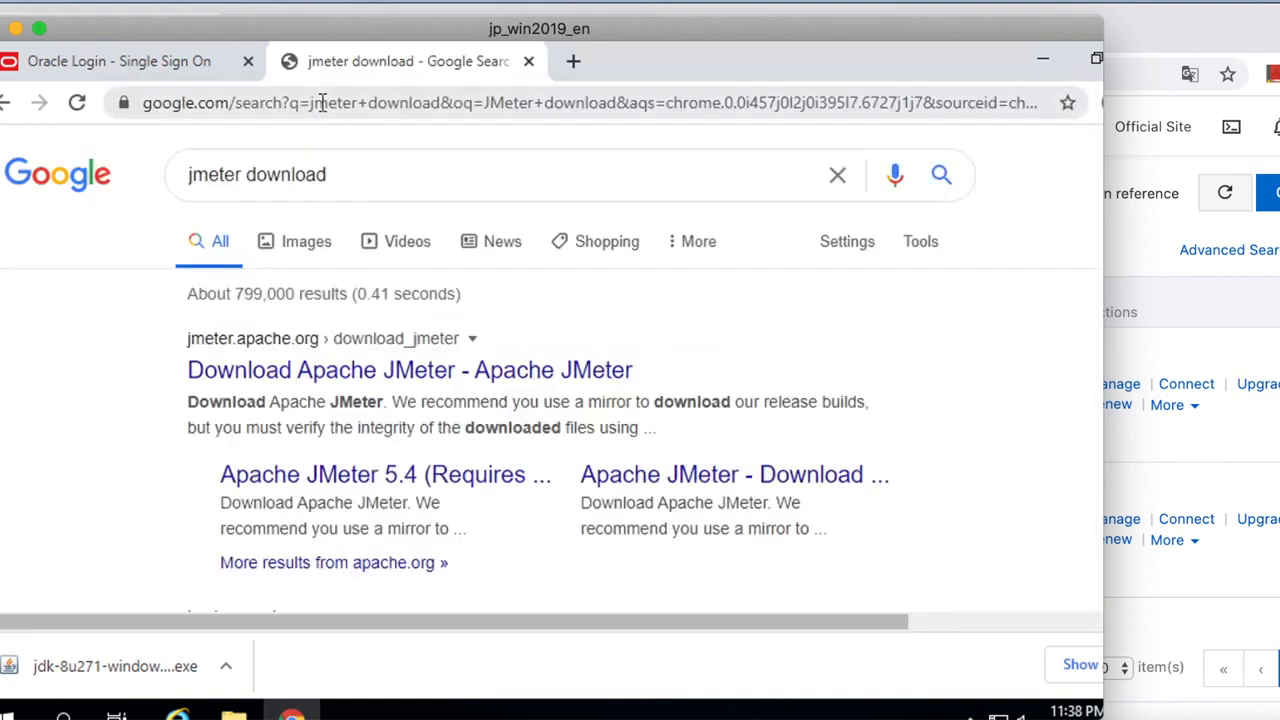
left_click(404, 385)
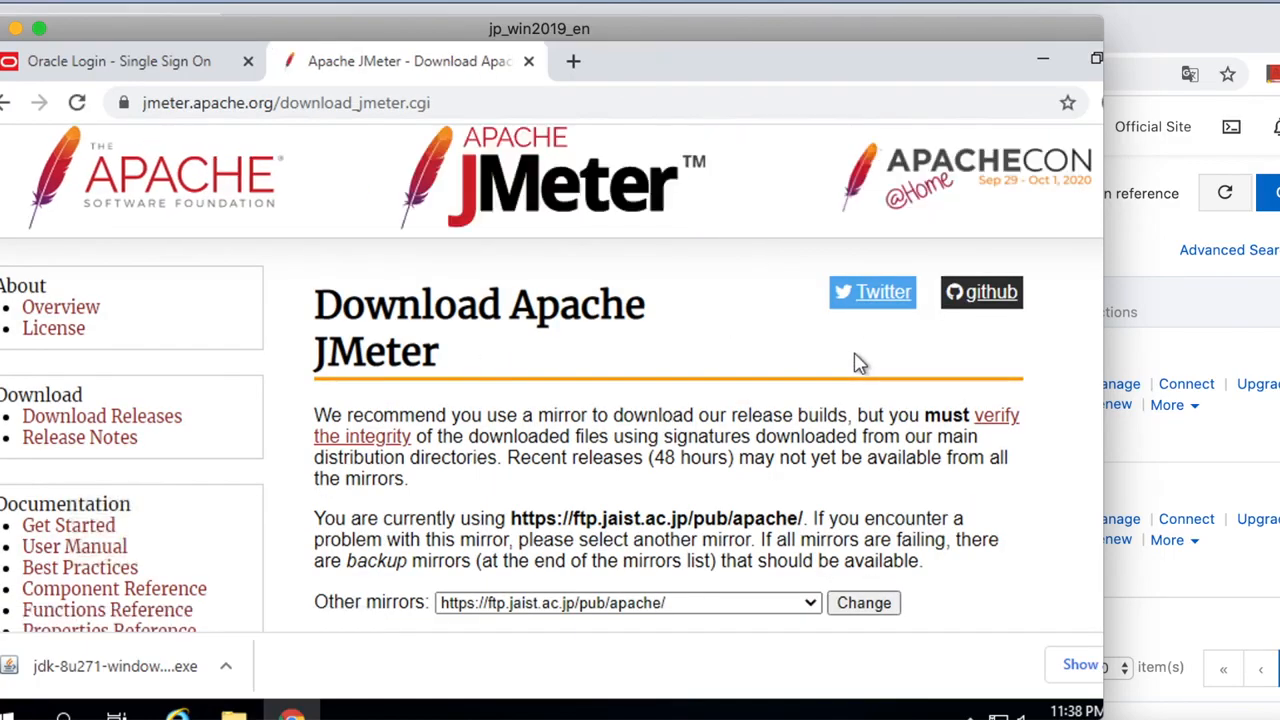
Download the apache-jmeter-5.4.zip binary and open a blank new tab.
scroll(866, 440, "down", 2)
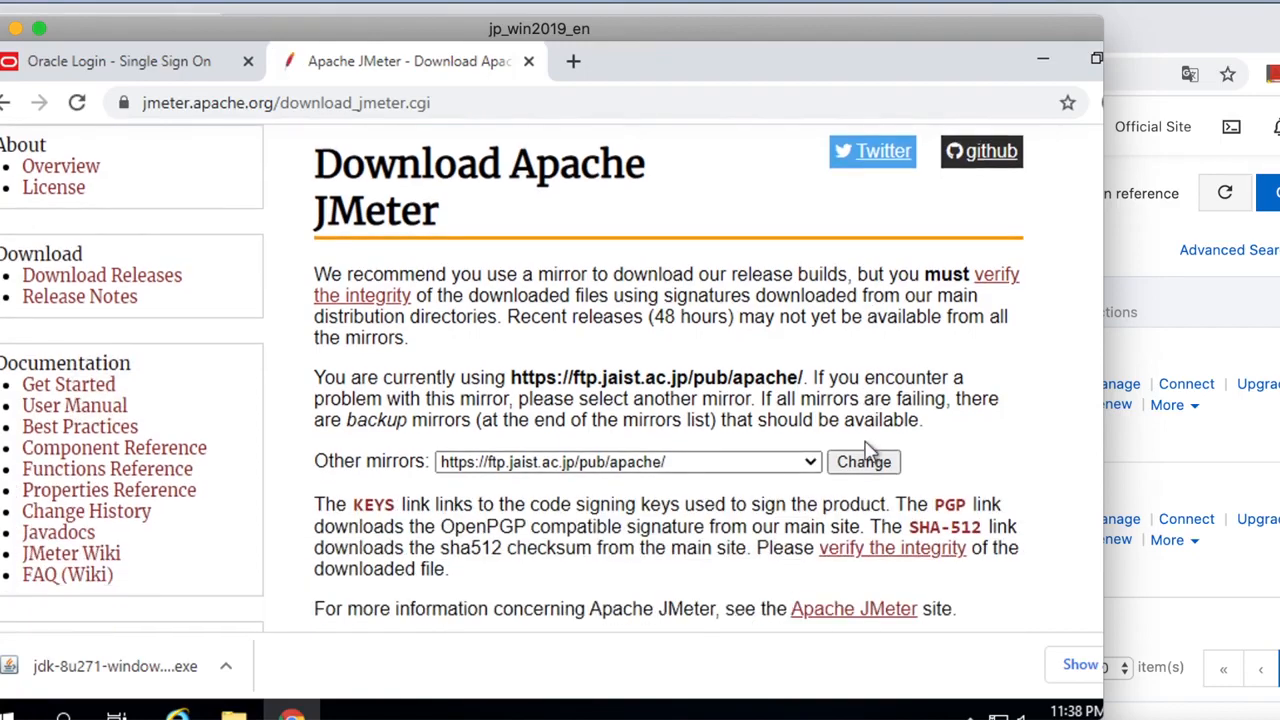
scroll(866, 440, "down", 4)
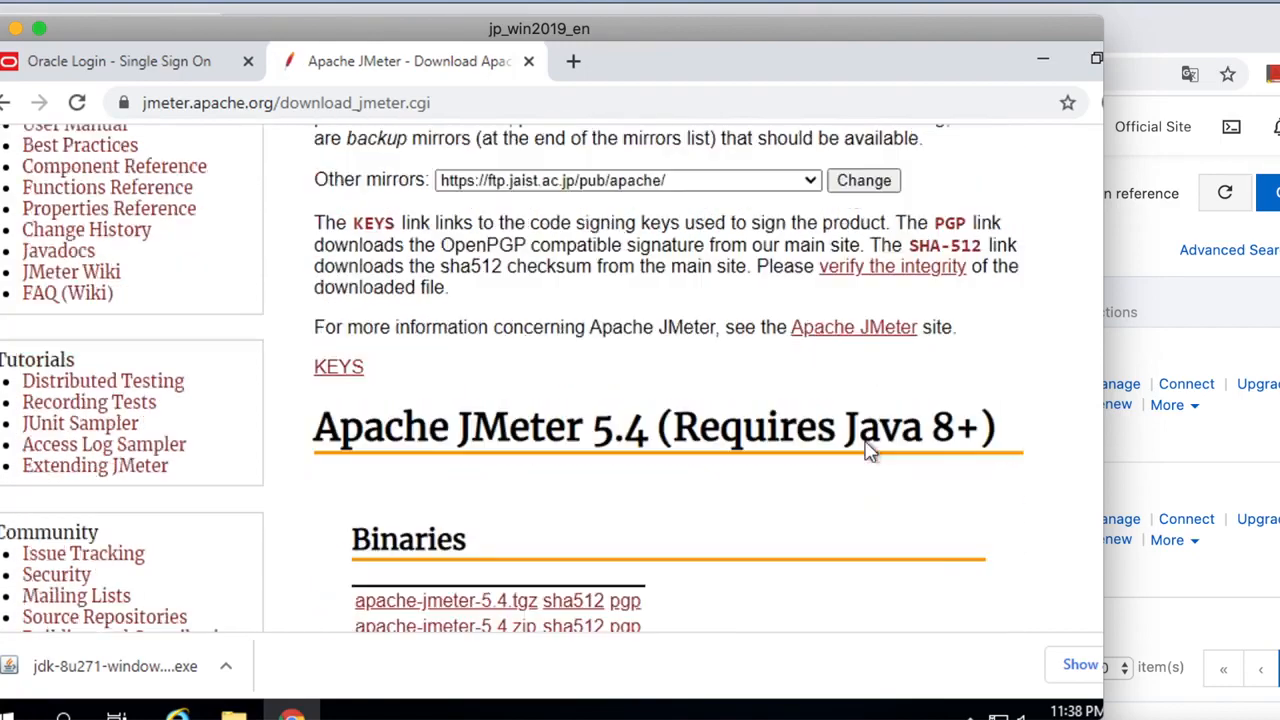
scroll(868, 451, "down", 1)
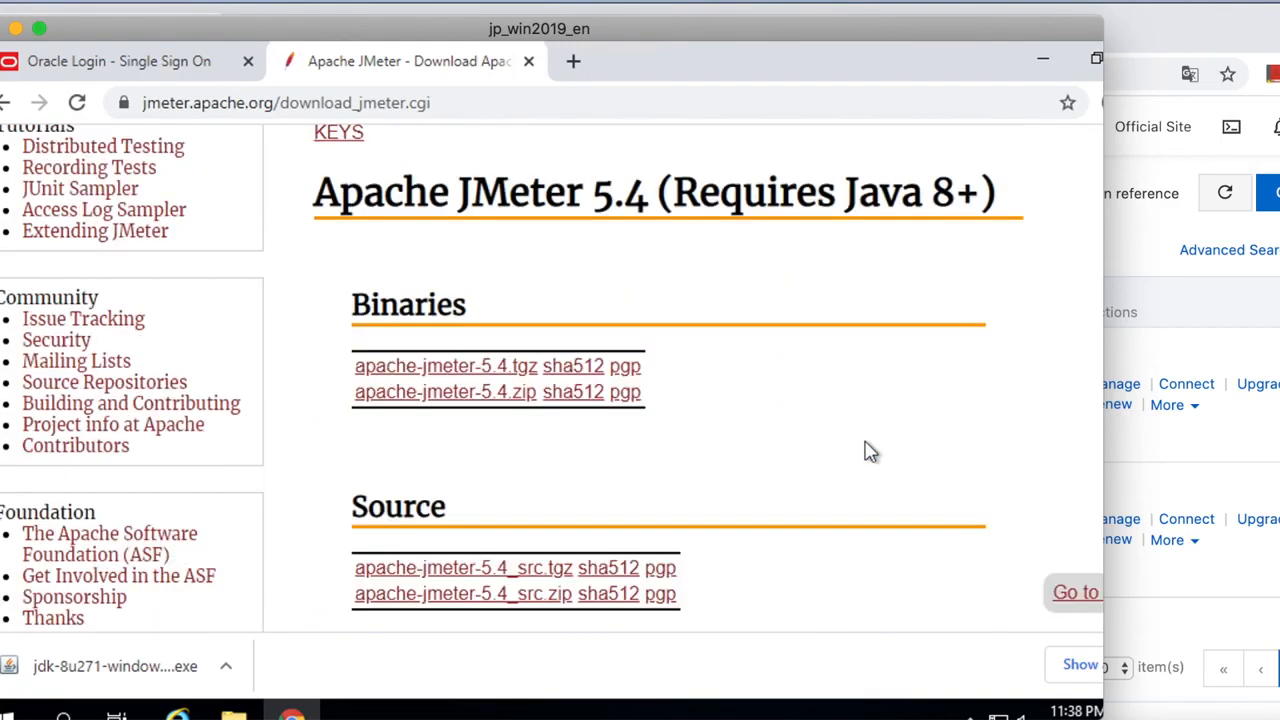
left_click(462, 396)
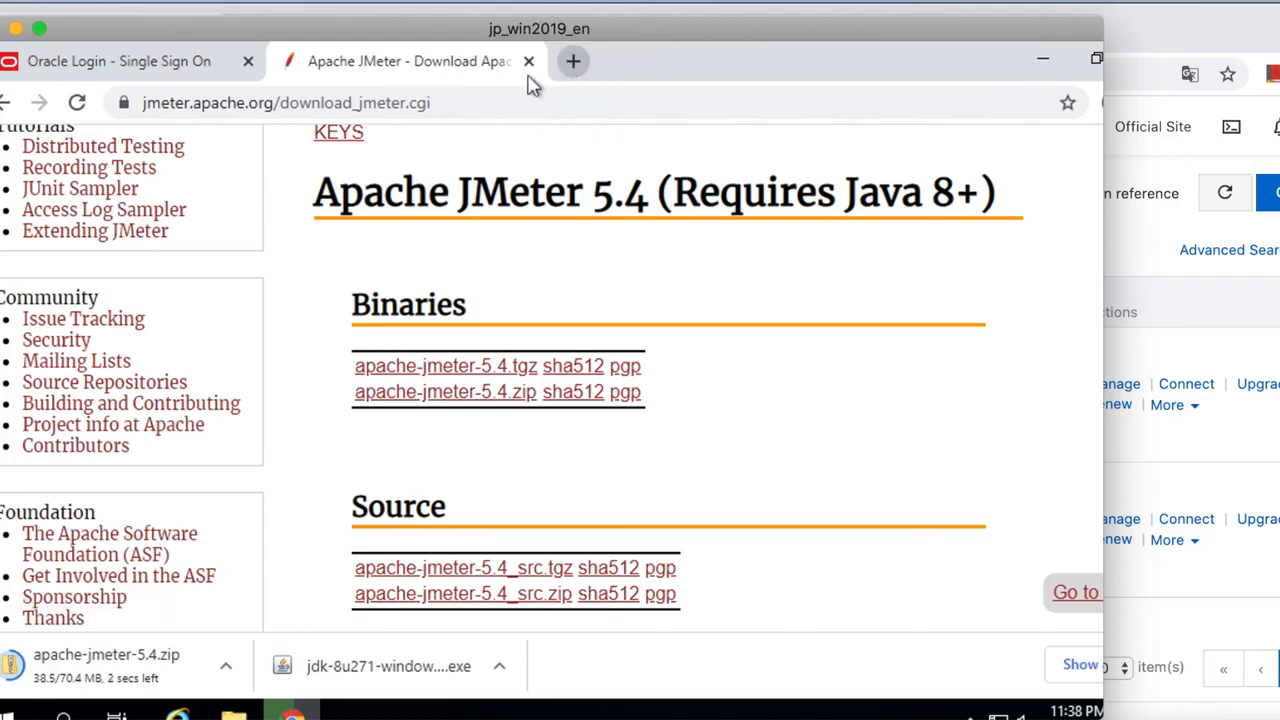
key("ctrl+t")
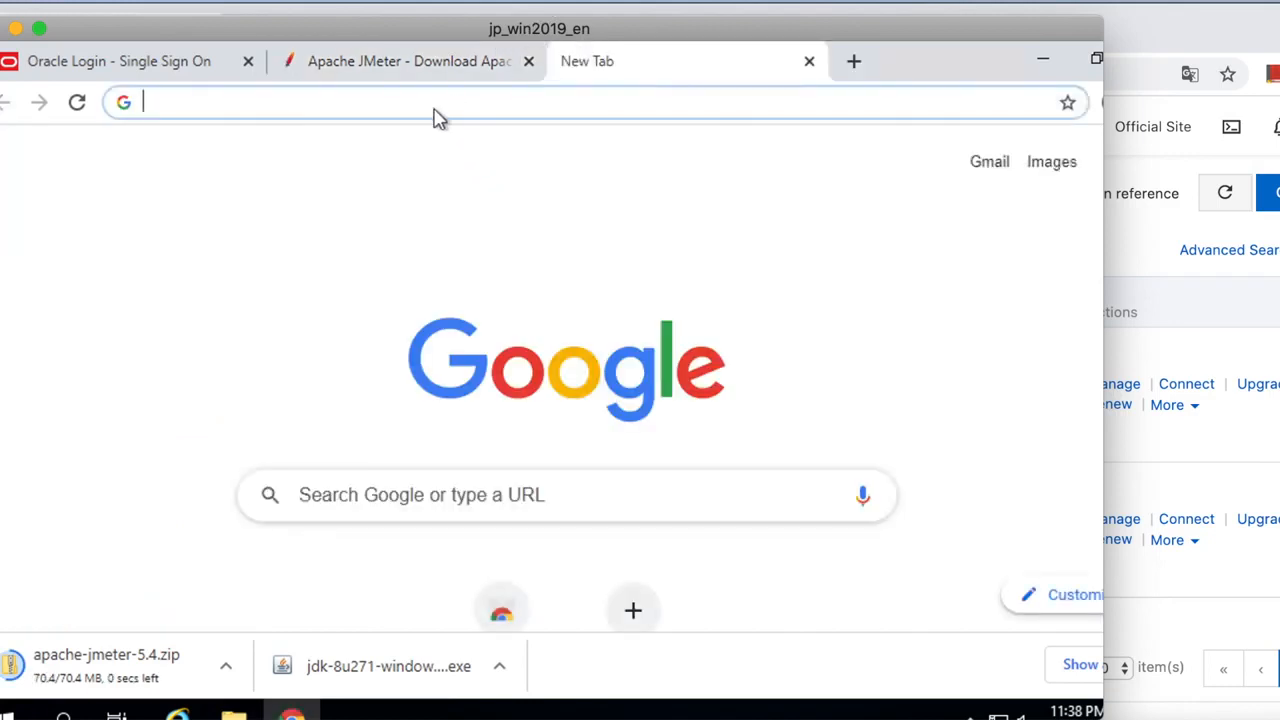
Search 'Mysql jdbc jar download' and open the official MySQL Connector/J download page.
left_click(426, 103)
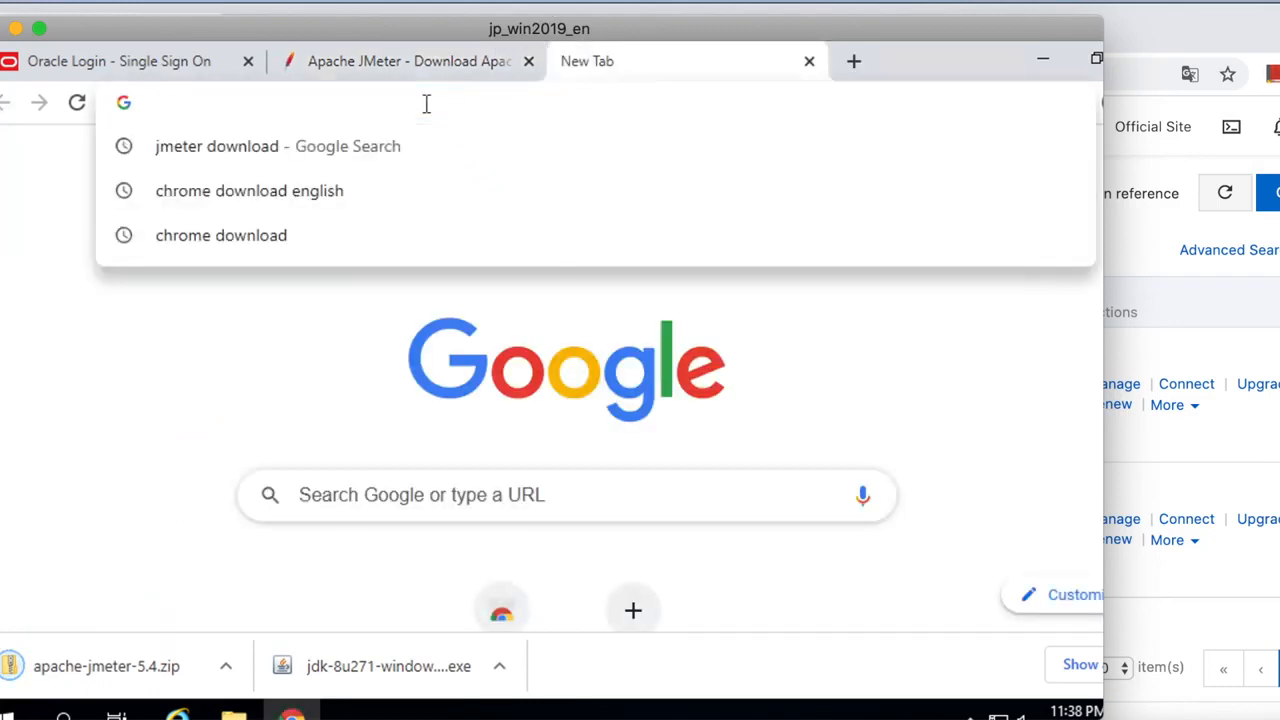
key("shift")
type("Mys")
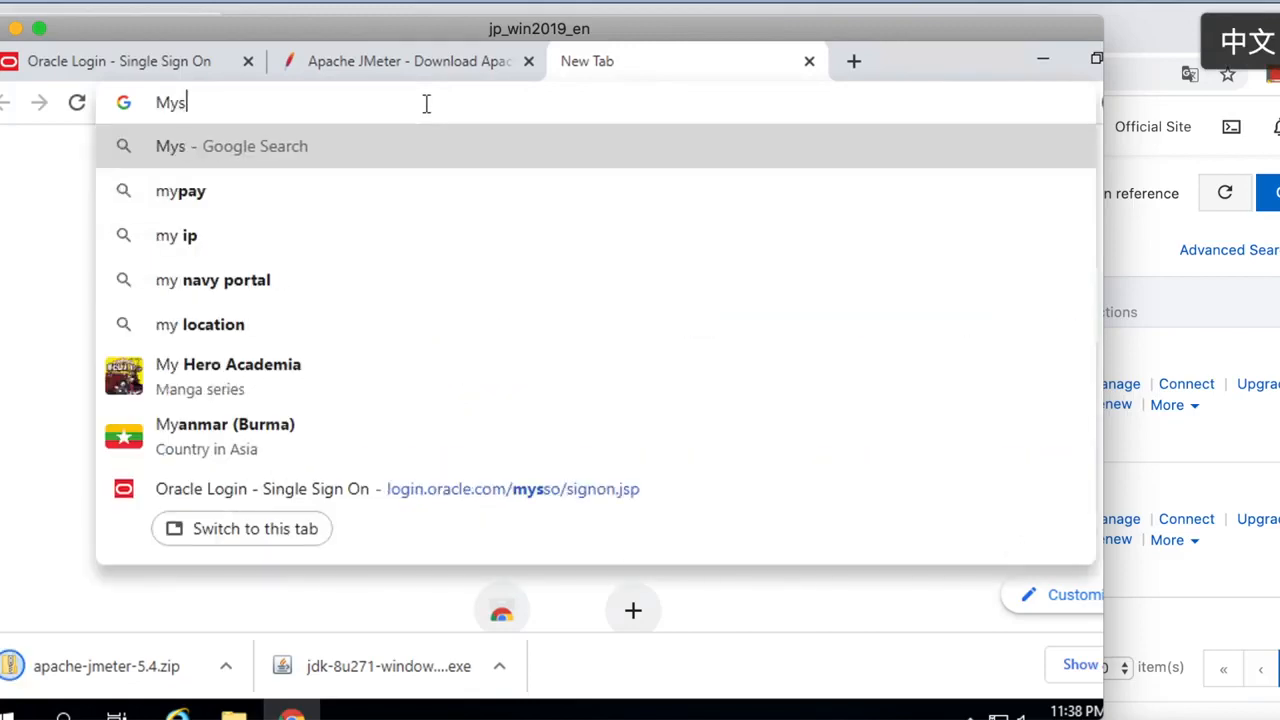
type("ql jdbc ")
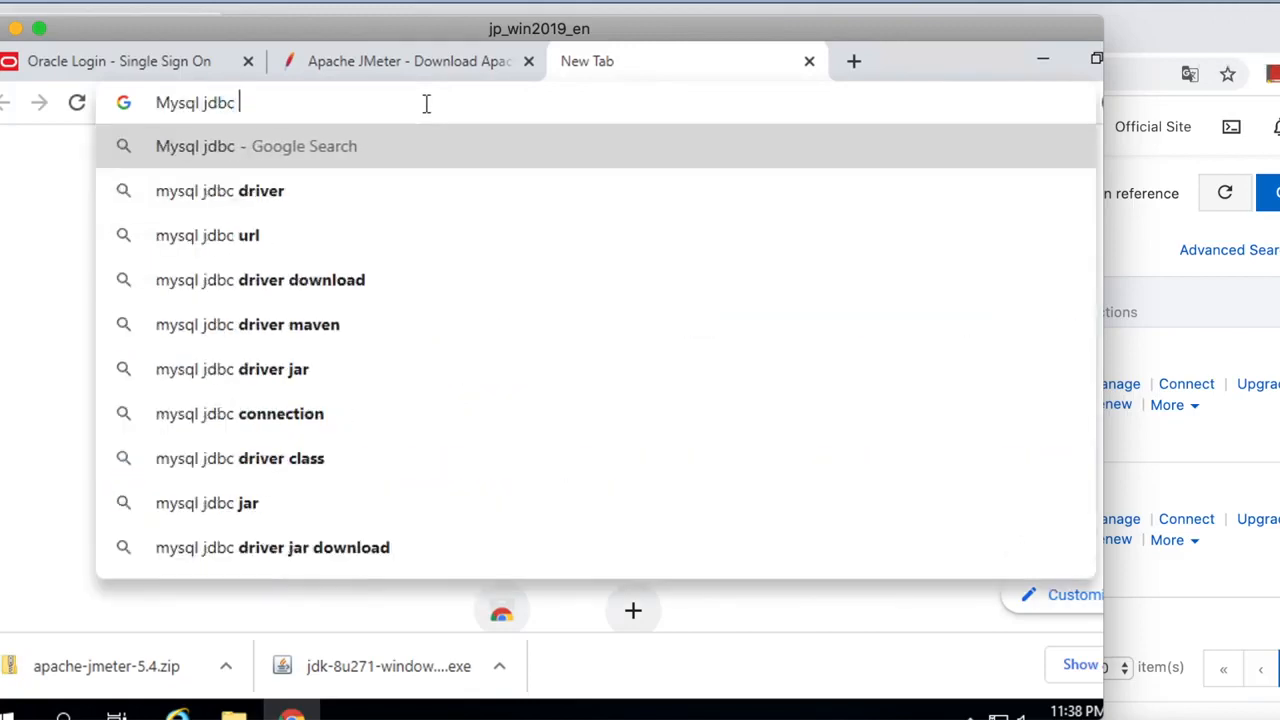
type("jar downl")
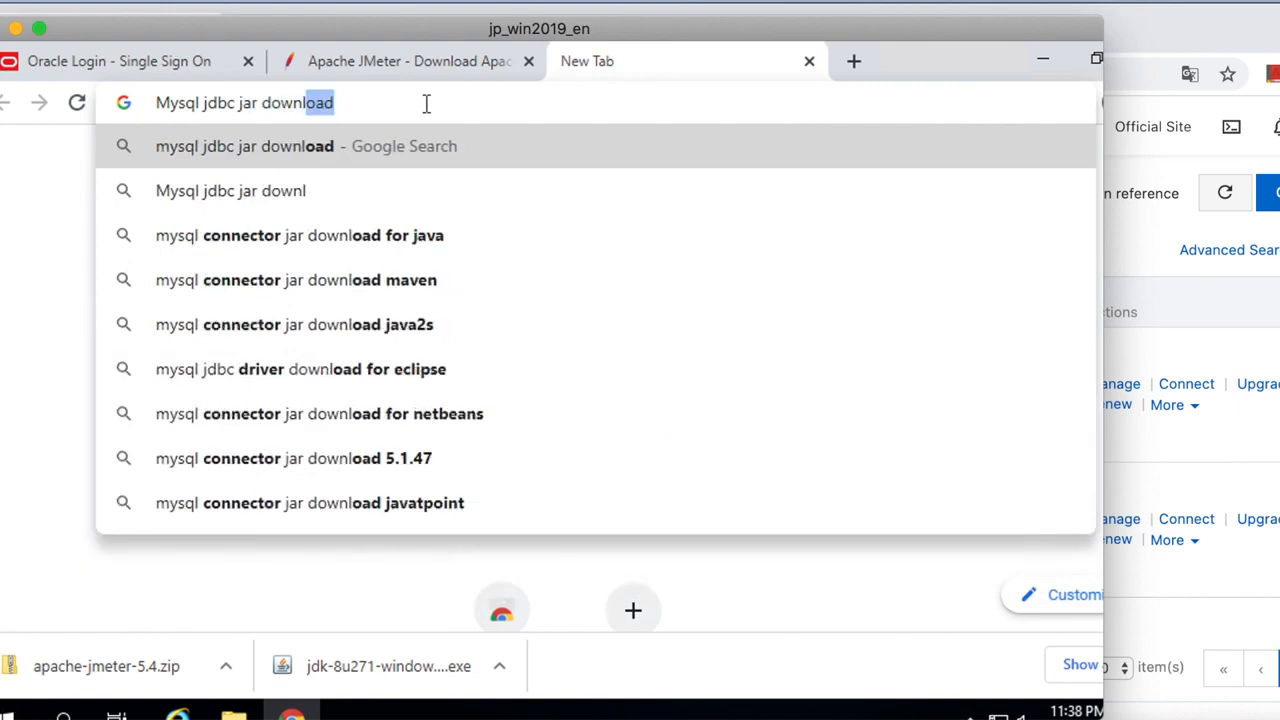
key("Return")
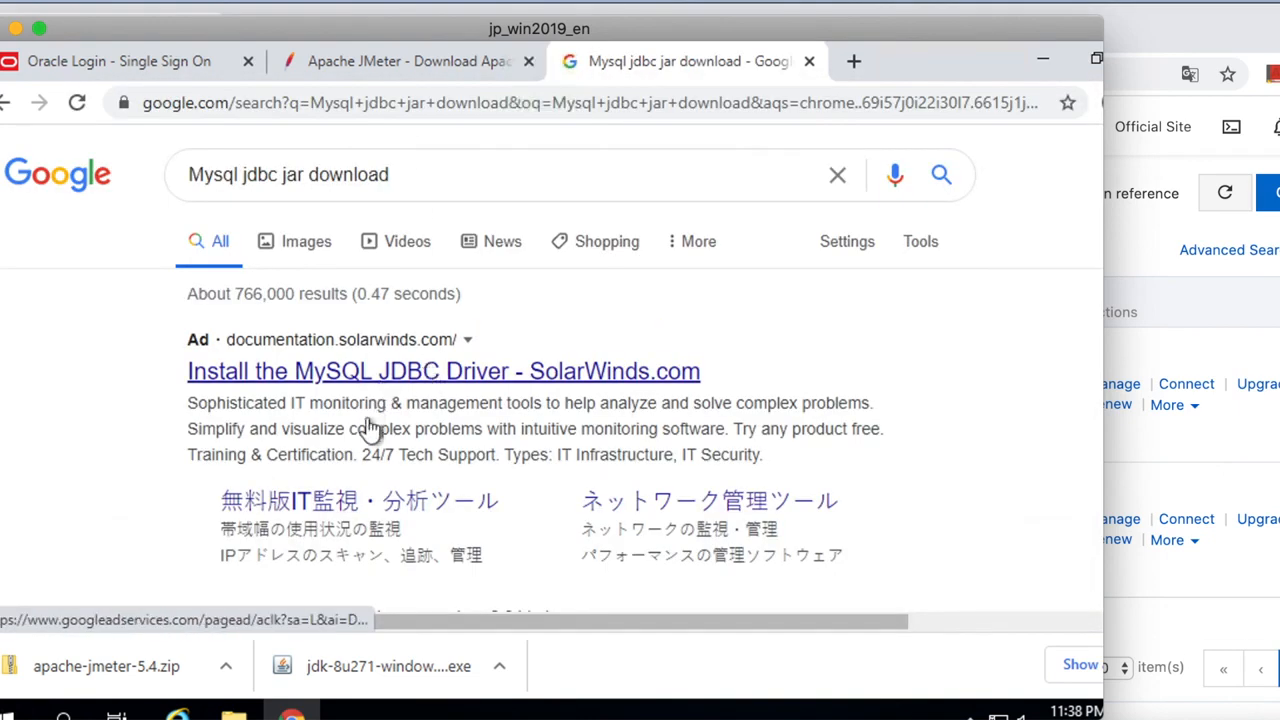
scroll(915, 378, "down", 2)
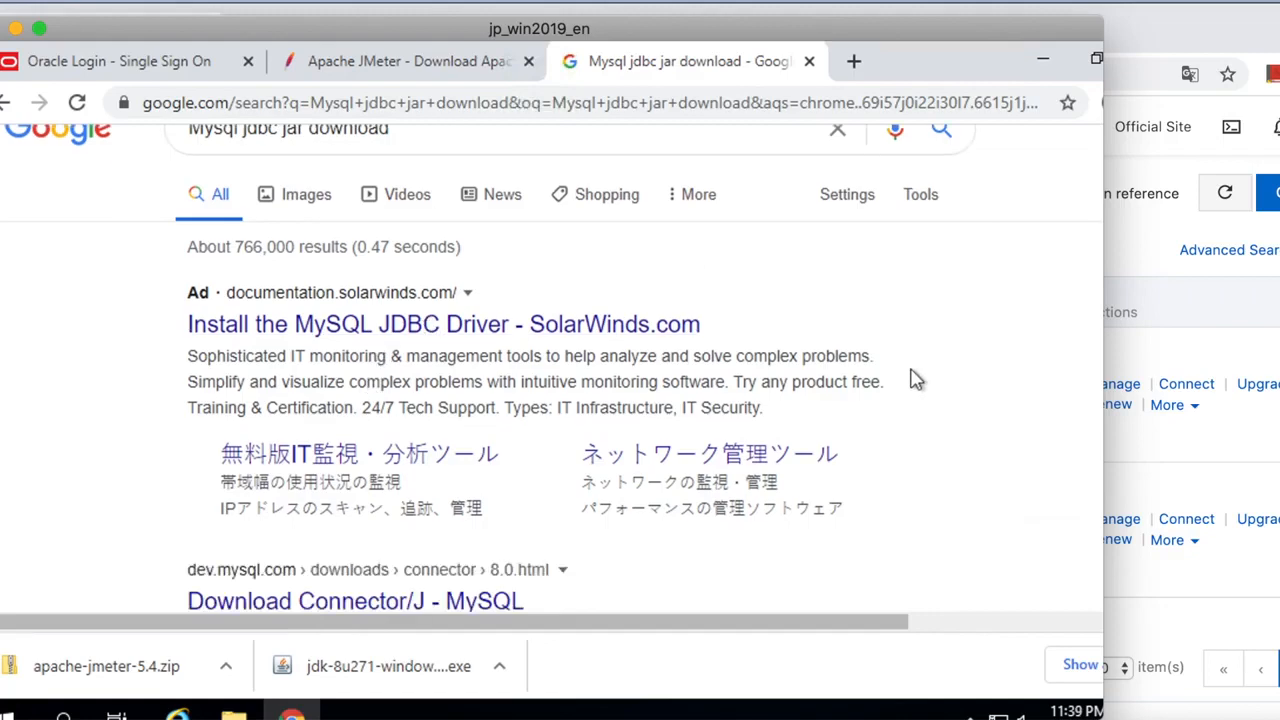
scroll(915, 378, "down", 2)
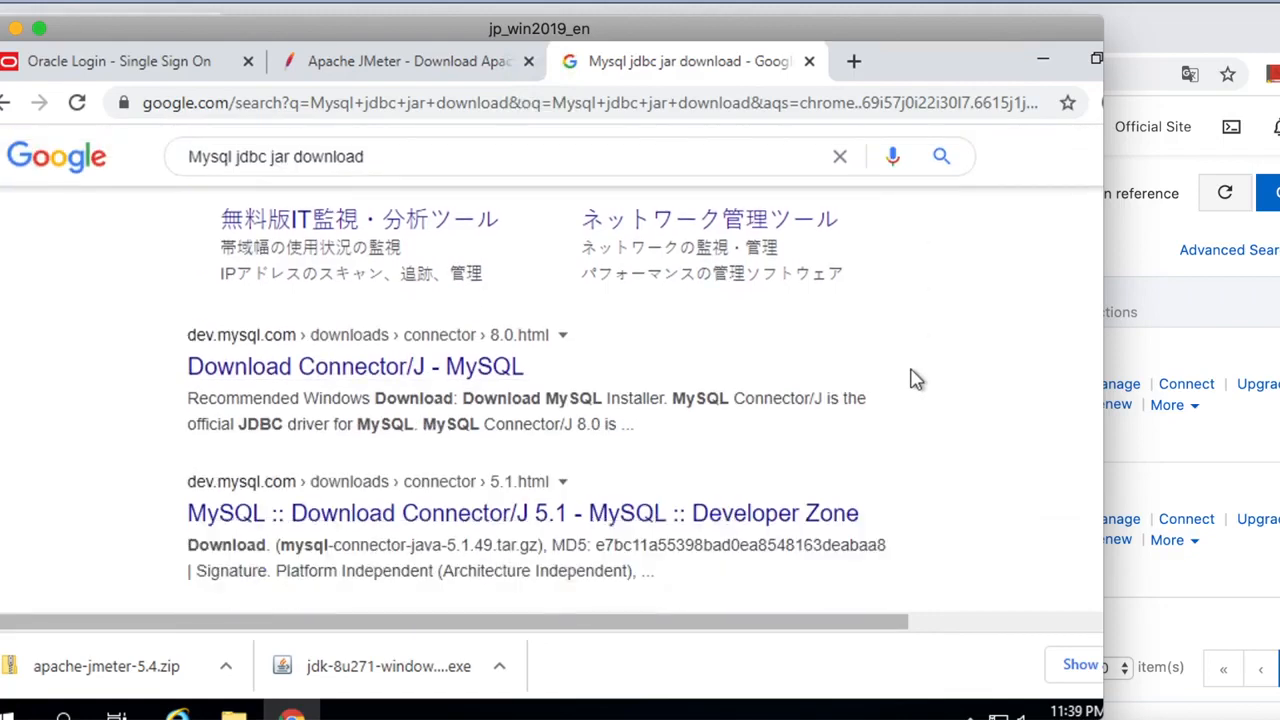
left_click(430, 368)
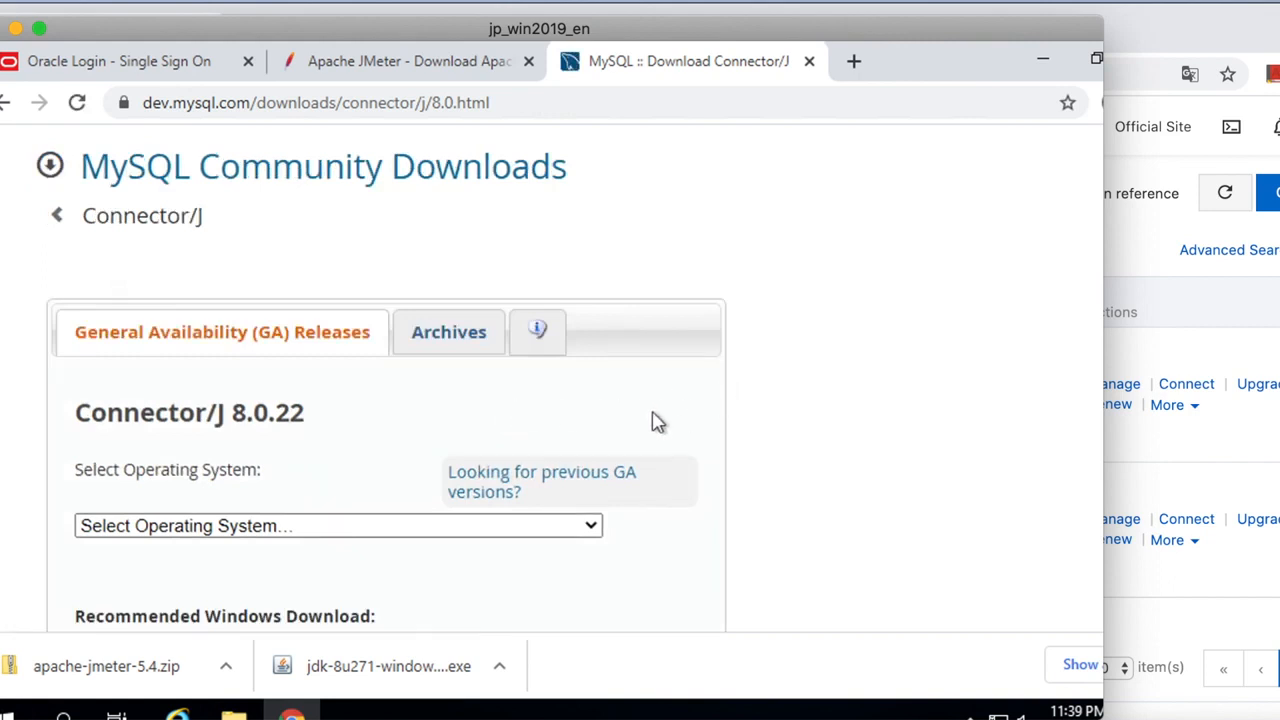
Choose Platform Independent and download the Connector/J 8.0.22 ZIP without signing in.
scroll(655, 422, "down", 1)
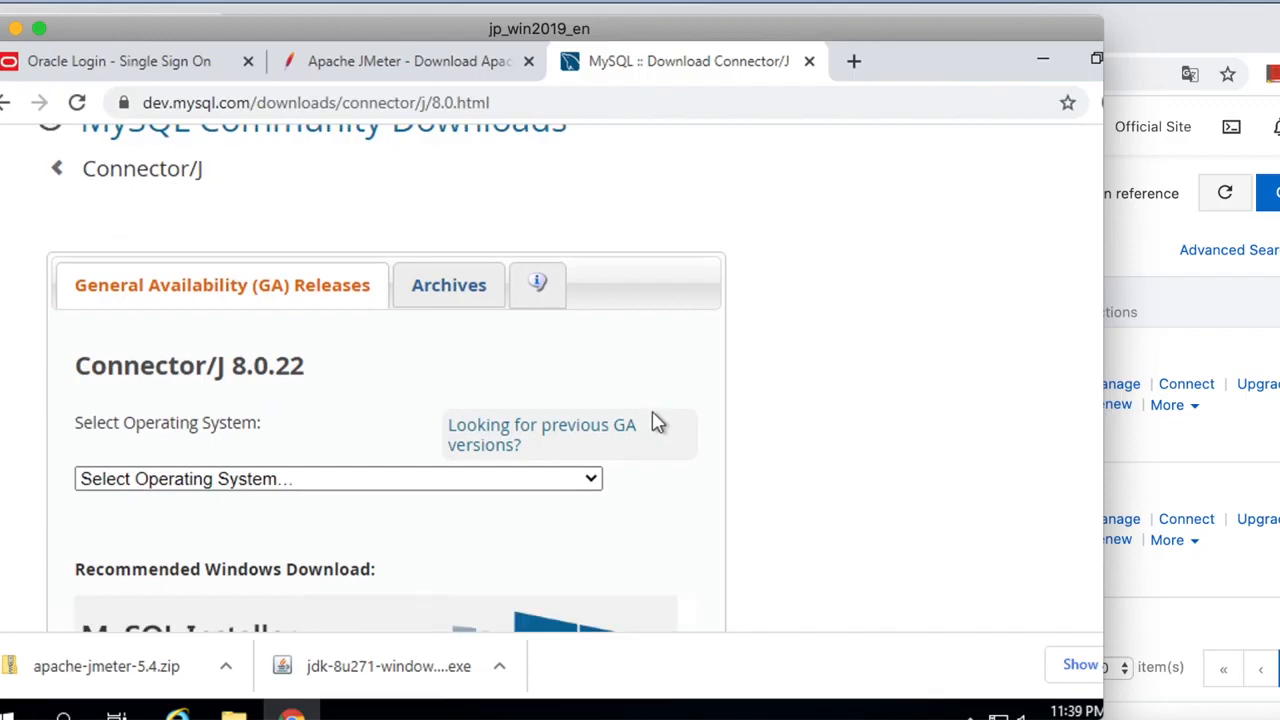
scroll(655, 422, "down", 4)
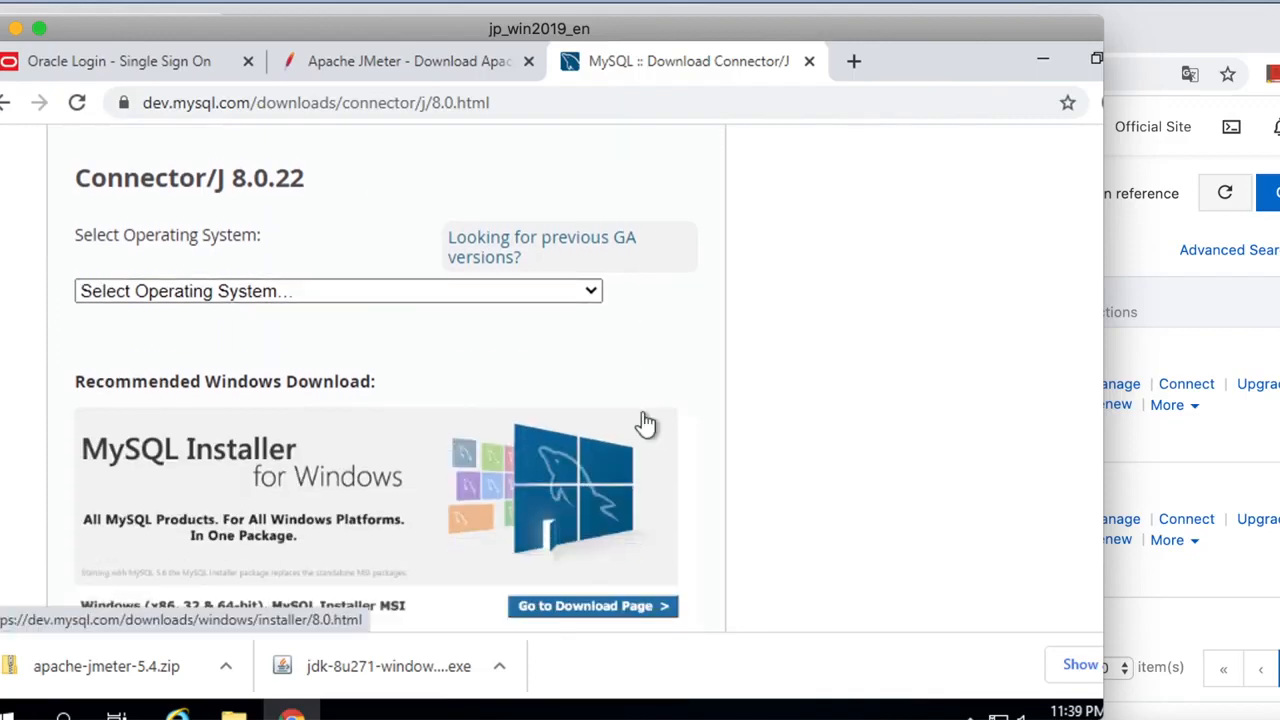
left_click(281, 292)
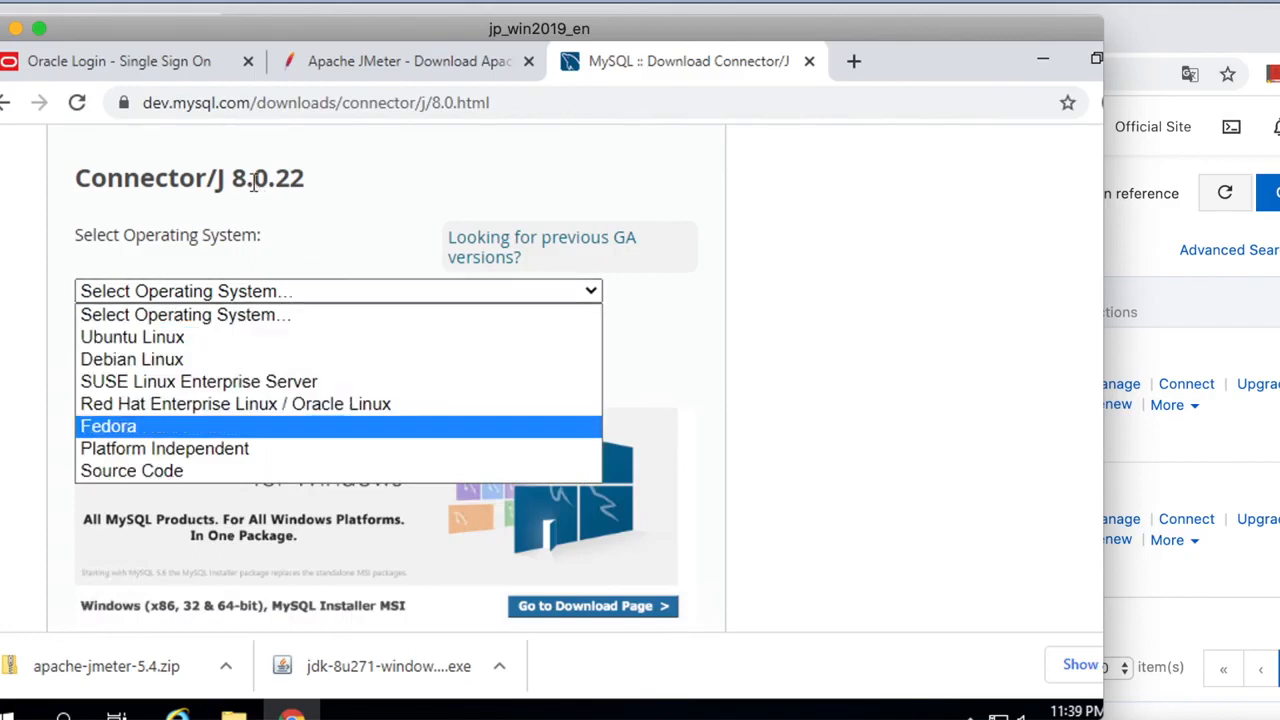
left_click(186, 449)
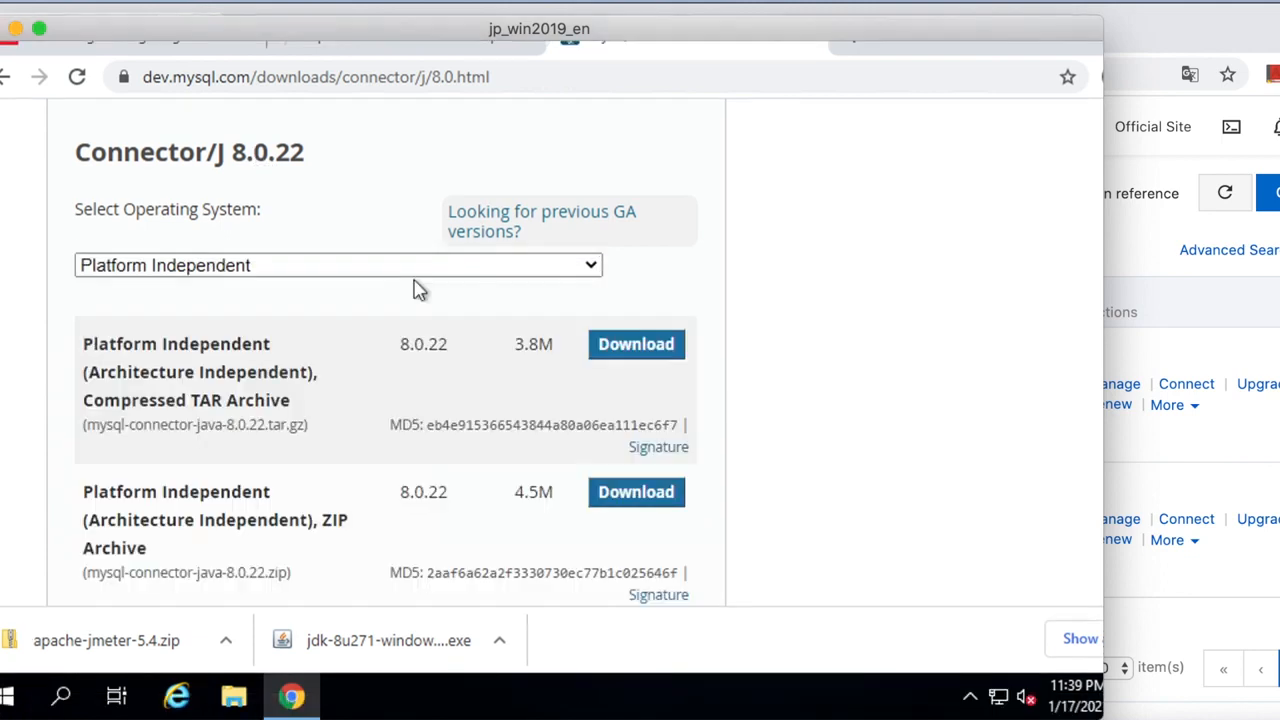
left_click(416, 266)
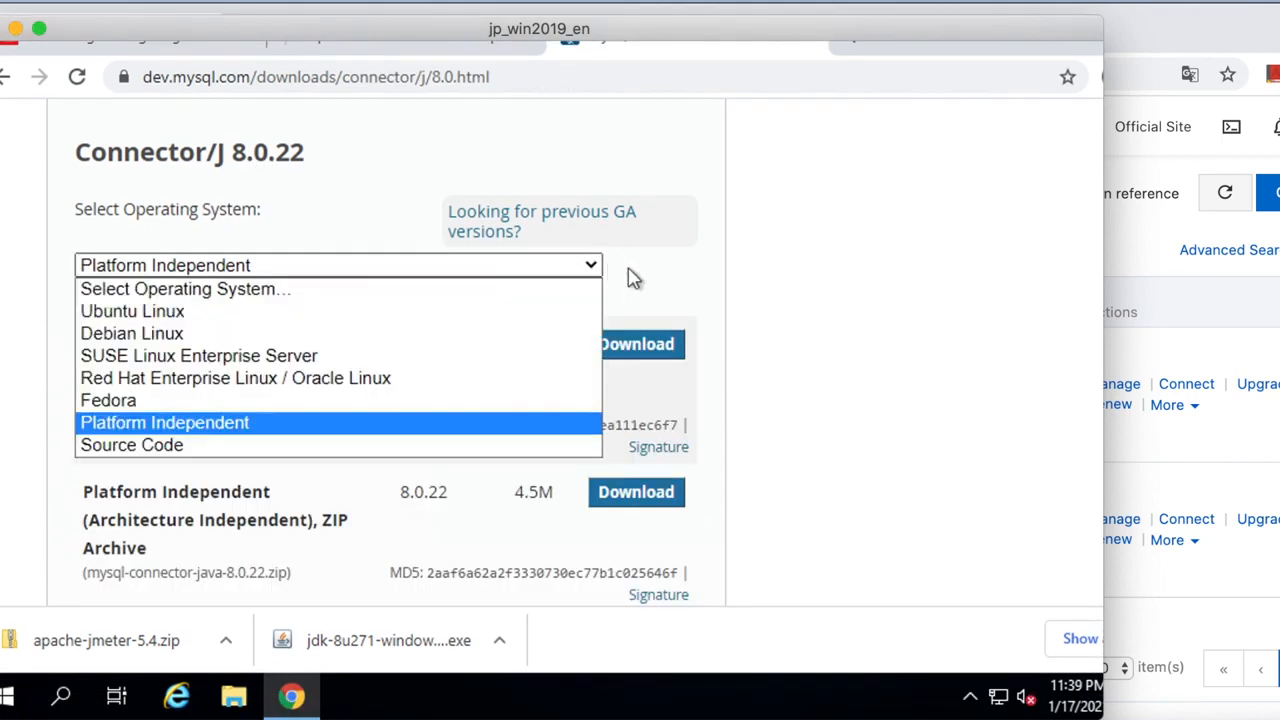
left_click(420, 424)
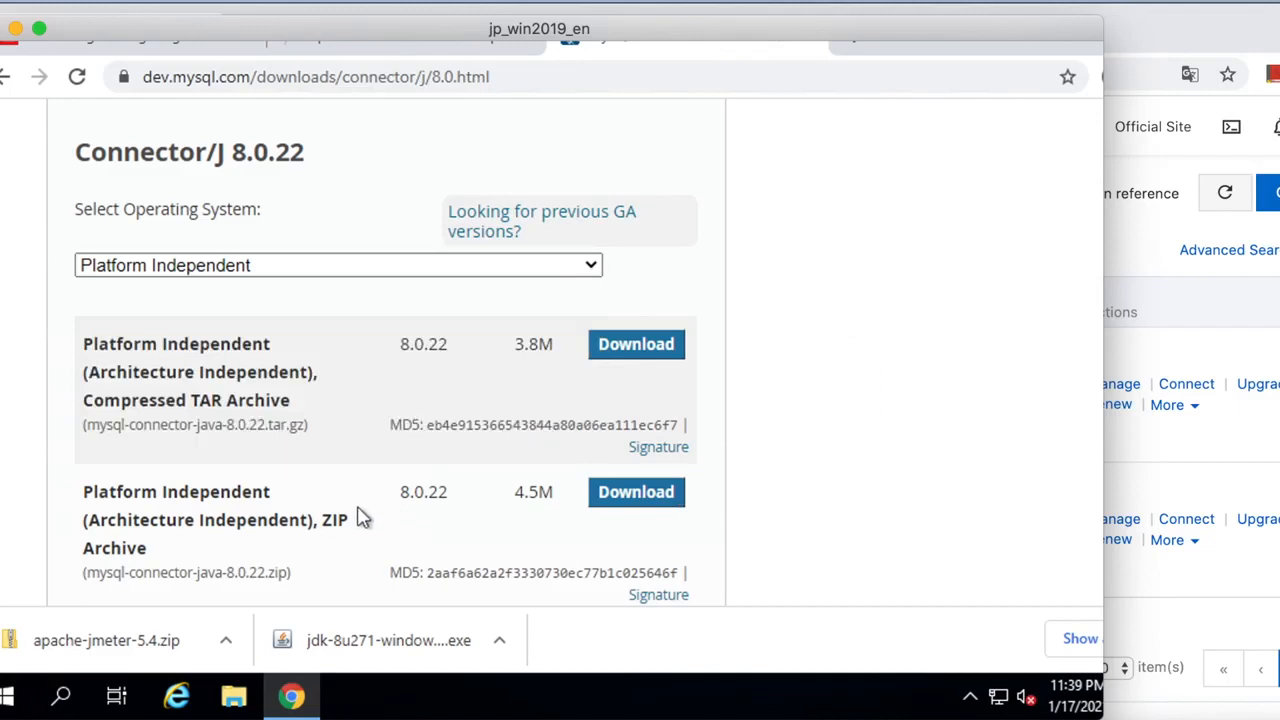
left_click(648, 503)
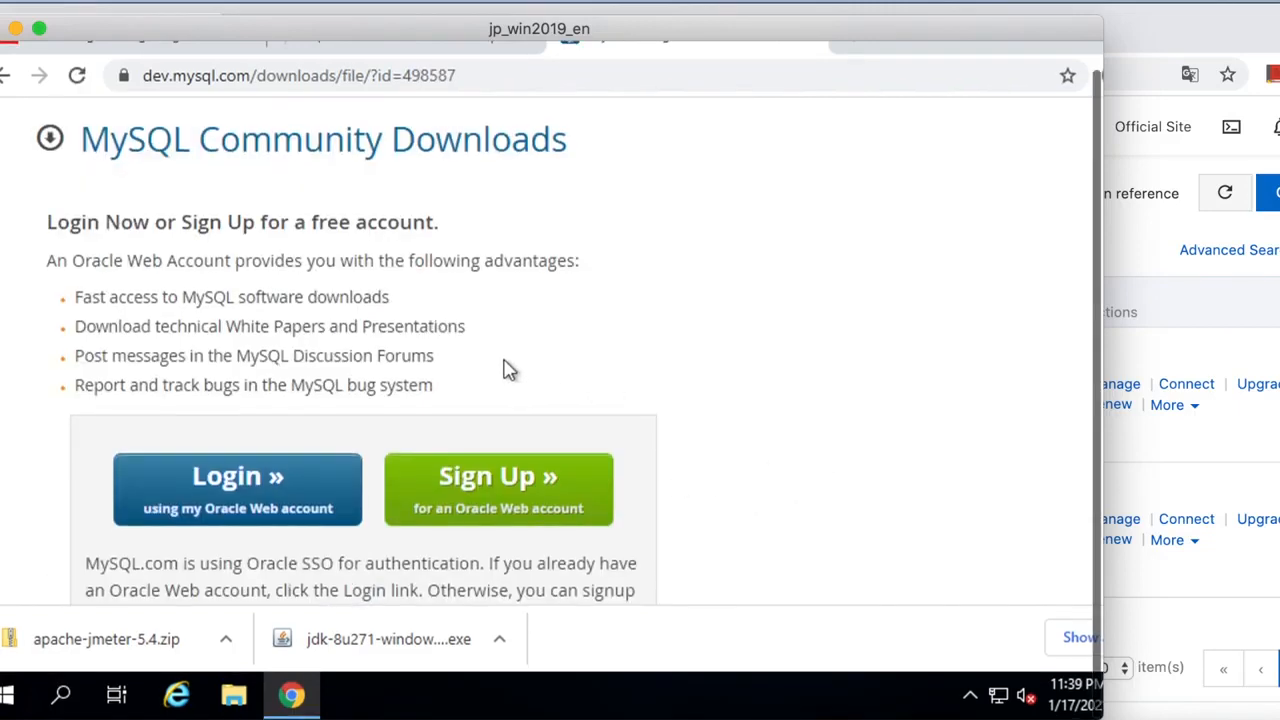
scroll(789, 427, "down", 3)
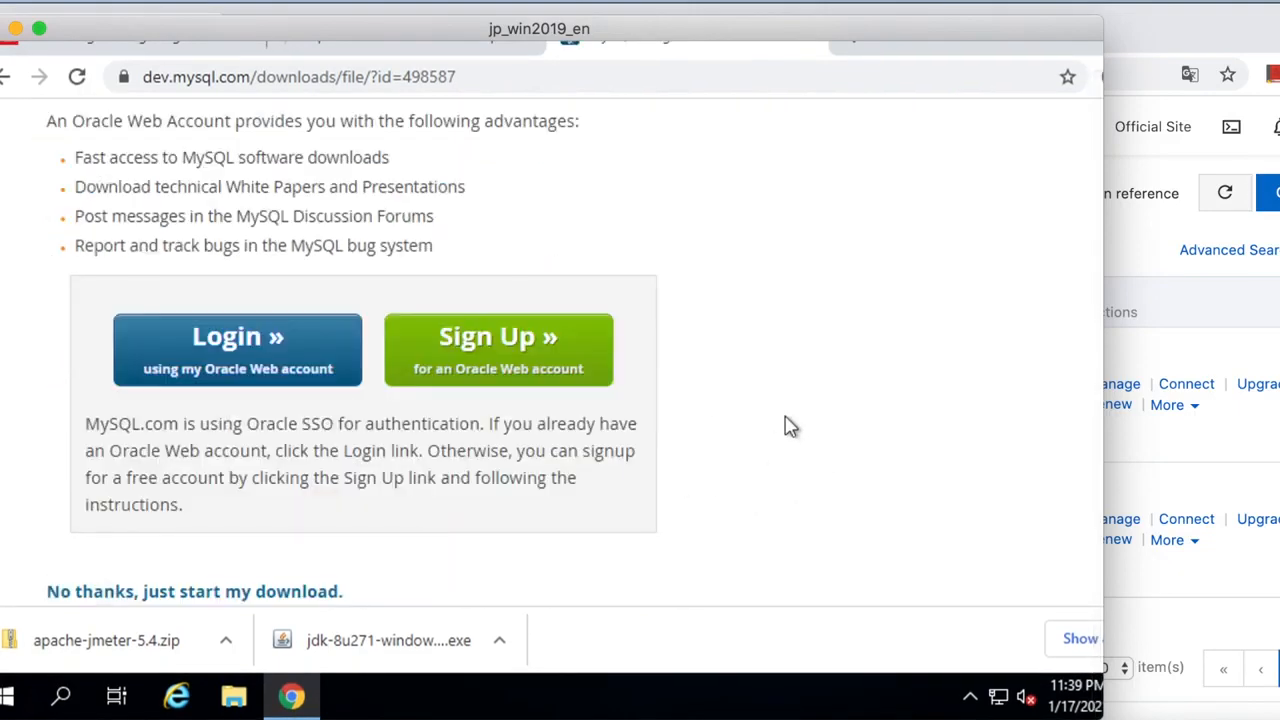
scroll(787, 427, "down", 1)
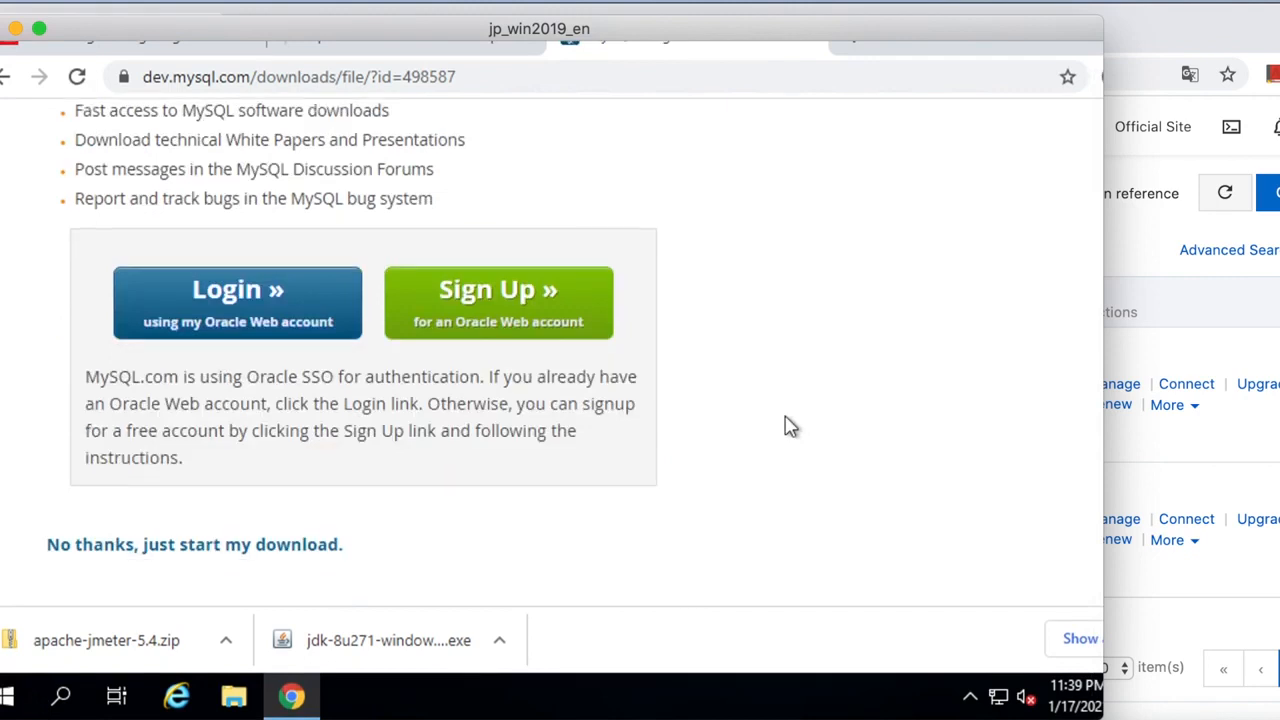
left_click(194, 548)
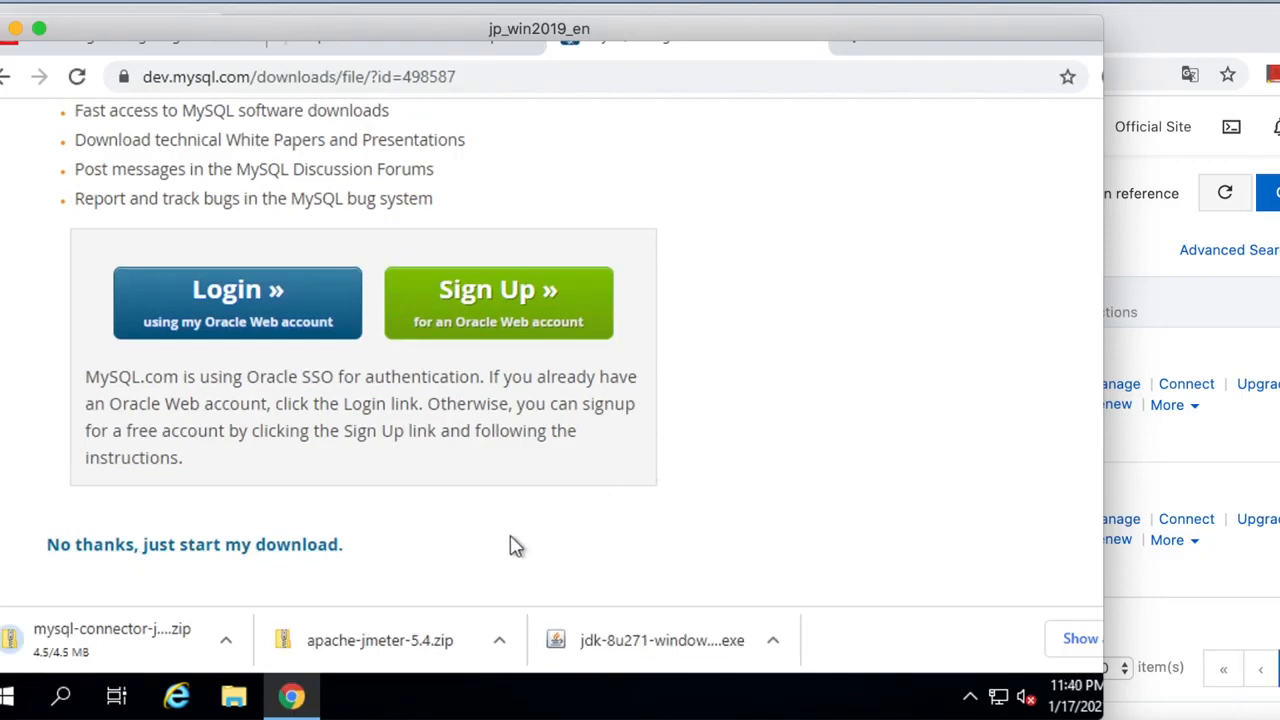
left_click(778, 645)
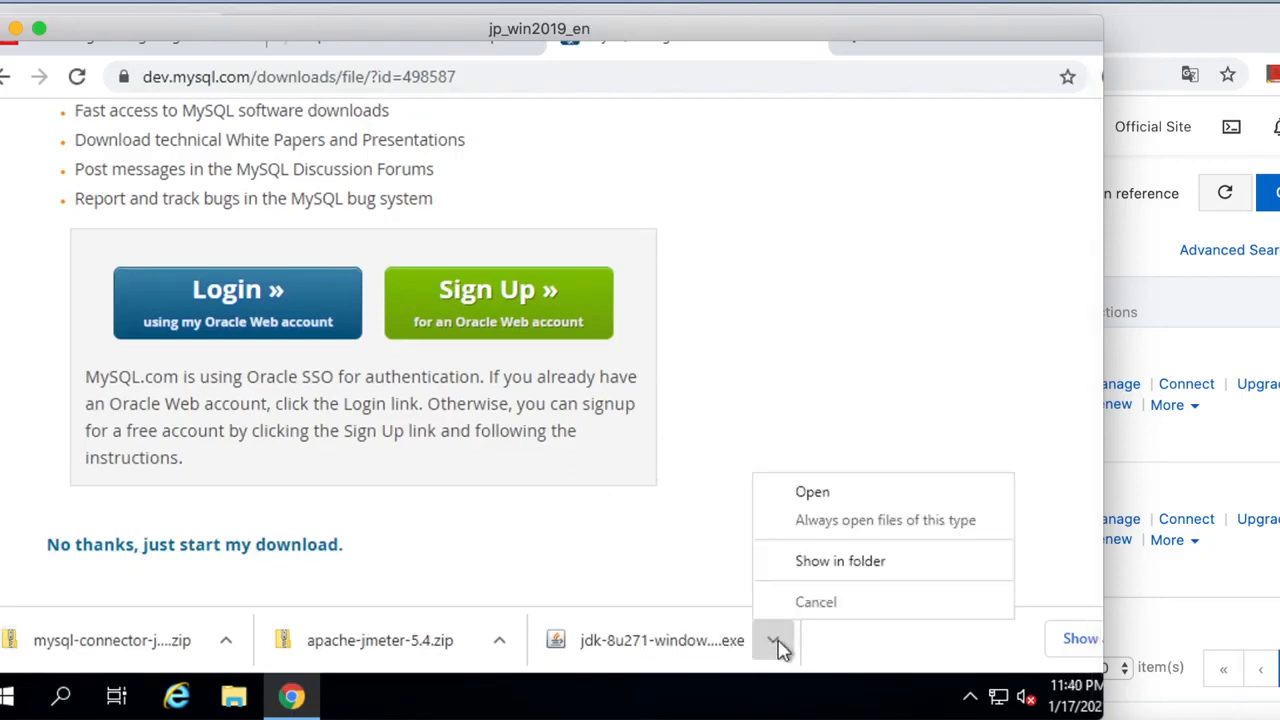
Show the JDK installer in Downloads, launch it, and turn on file name extensions.
left_click(820, 565)
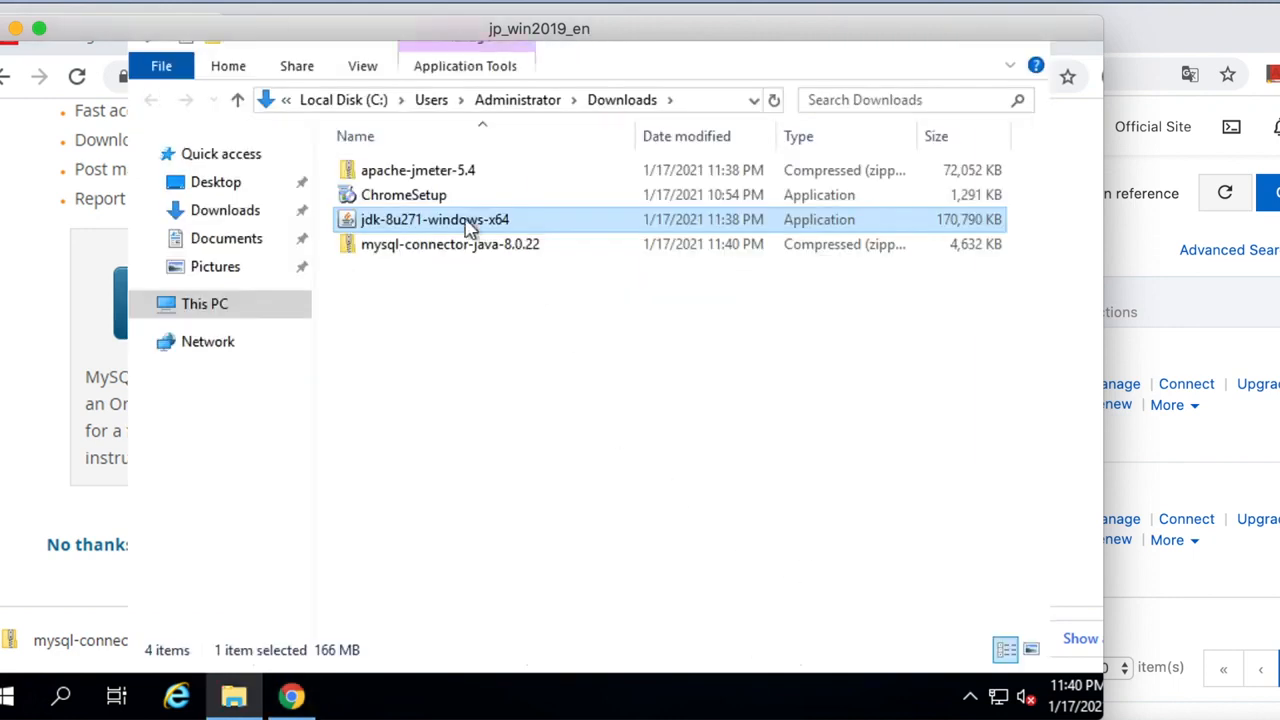
double_click(443, 228)
right_click(443, 228)
left_click(490, 223)
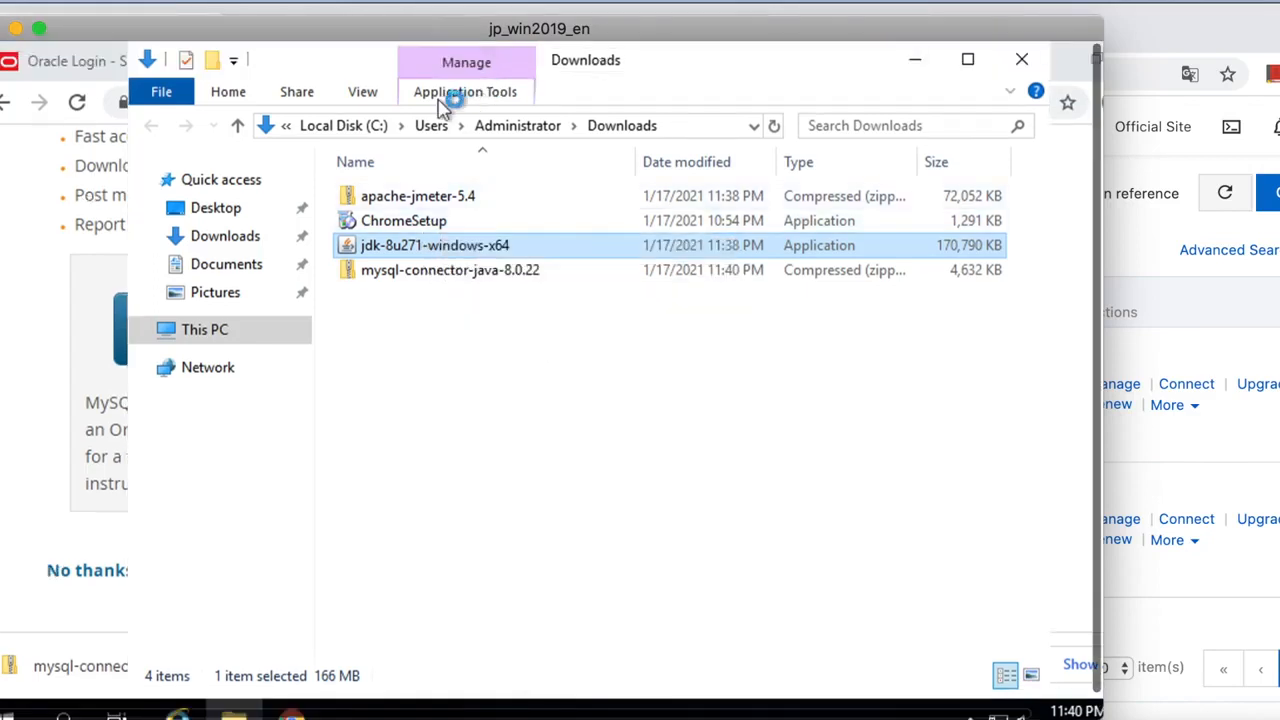
left_click(381, 94)
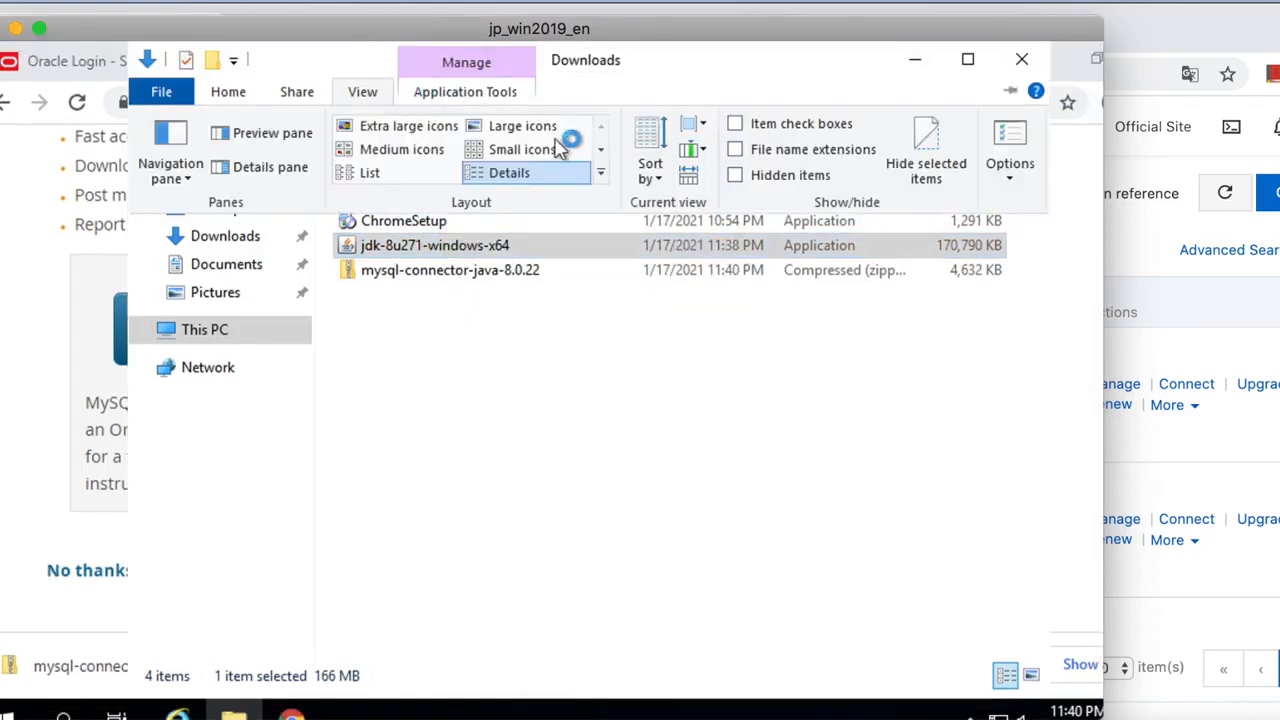
left_click(737, 152)
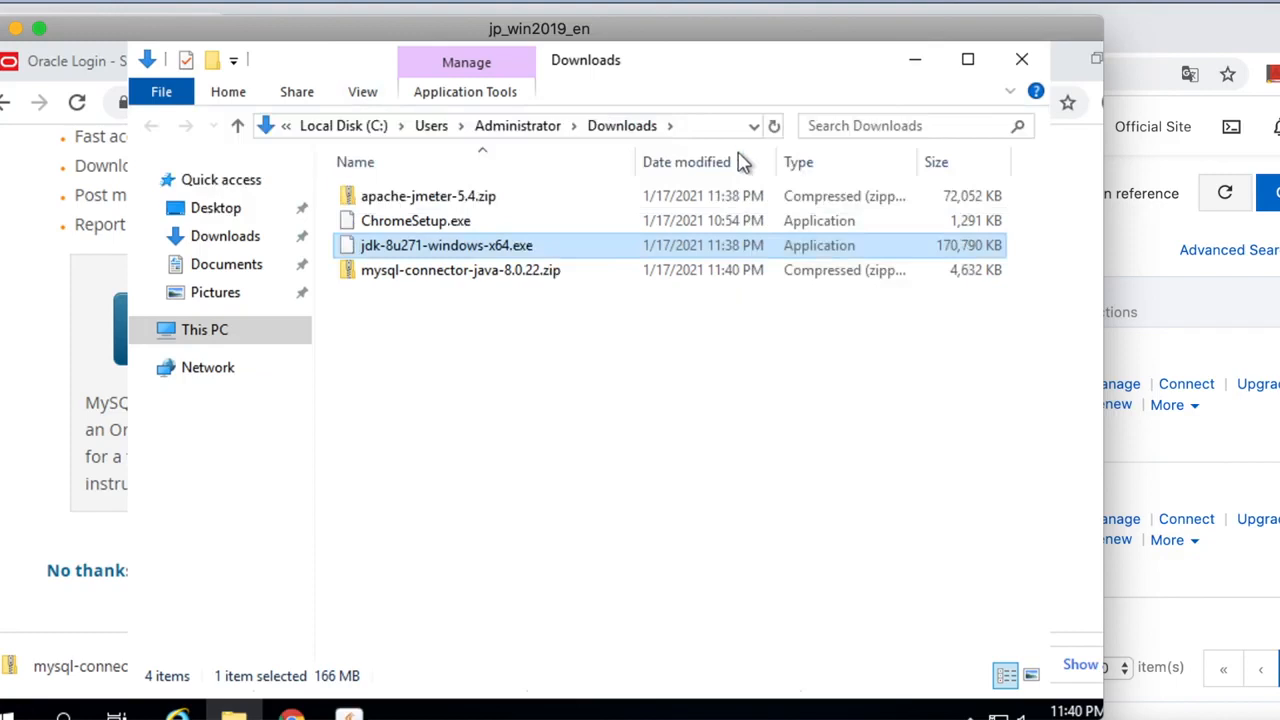
left_click(590, 365)
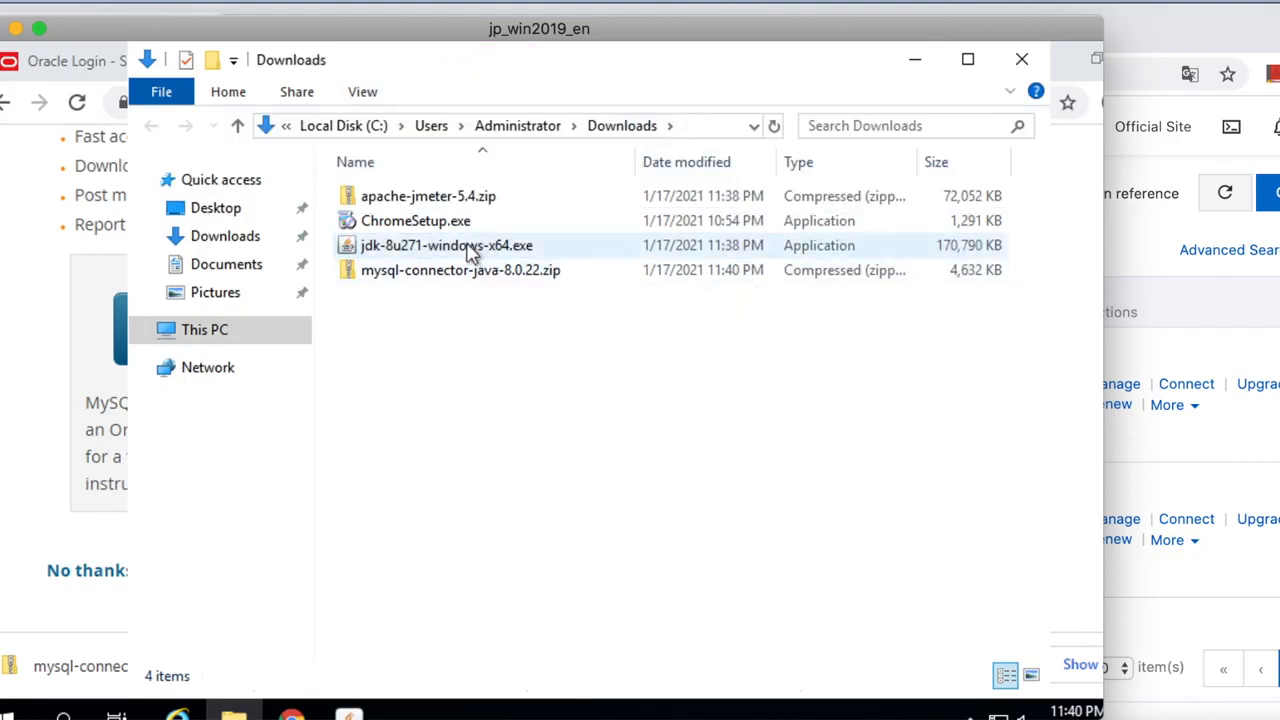
Install JDK 8 Update 271 with the default features and folders, then close the installer.
left_click(349, 697)
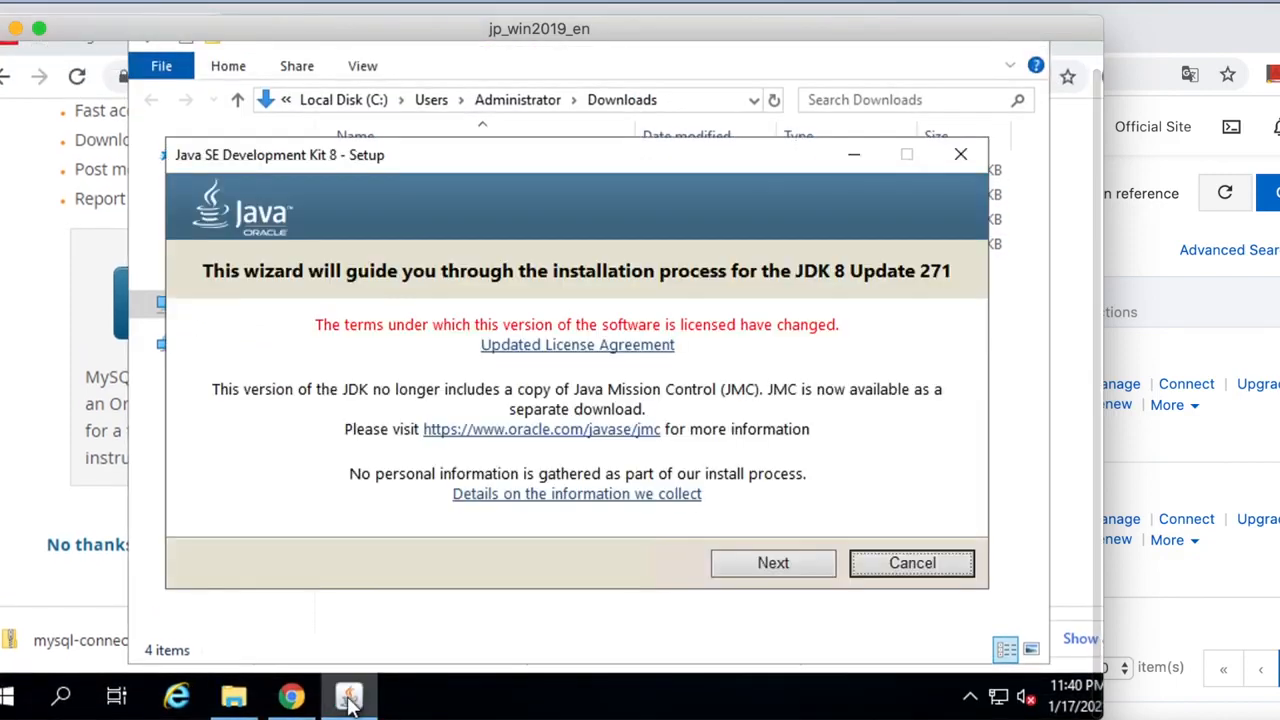
left_click(800, 565)
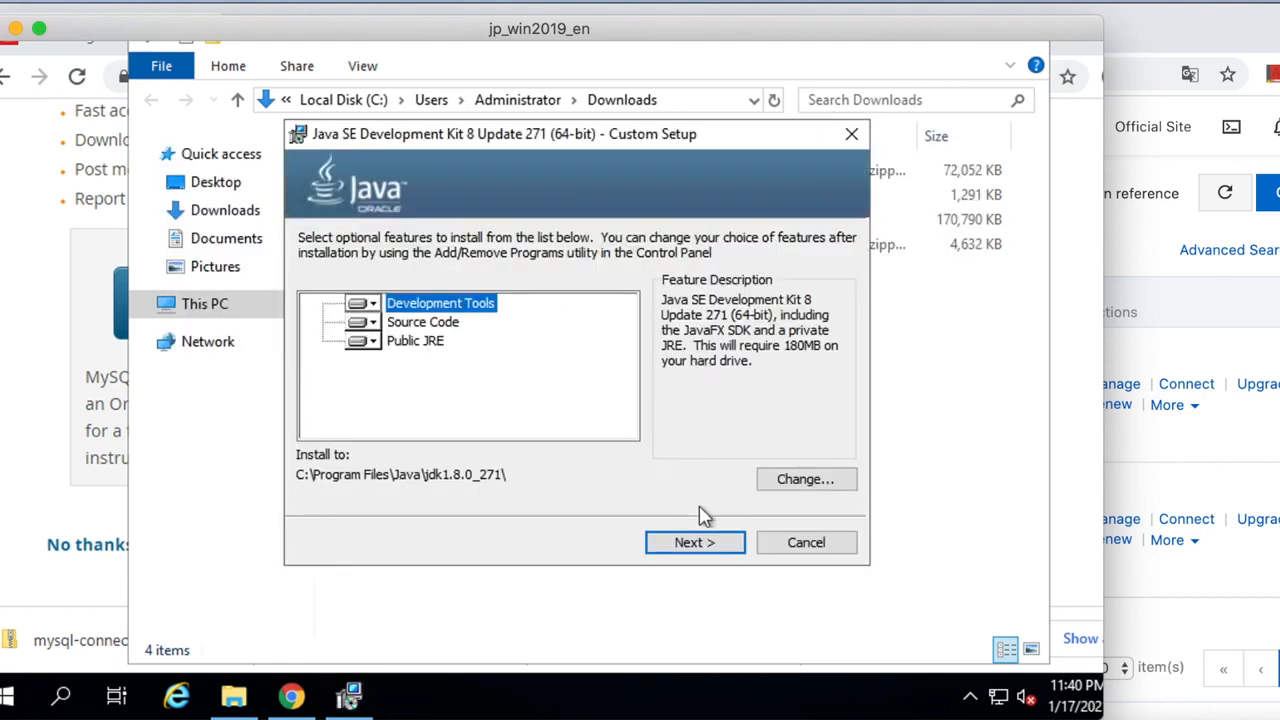
left_click(705, 548)
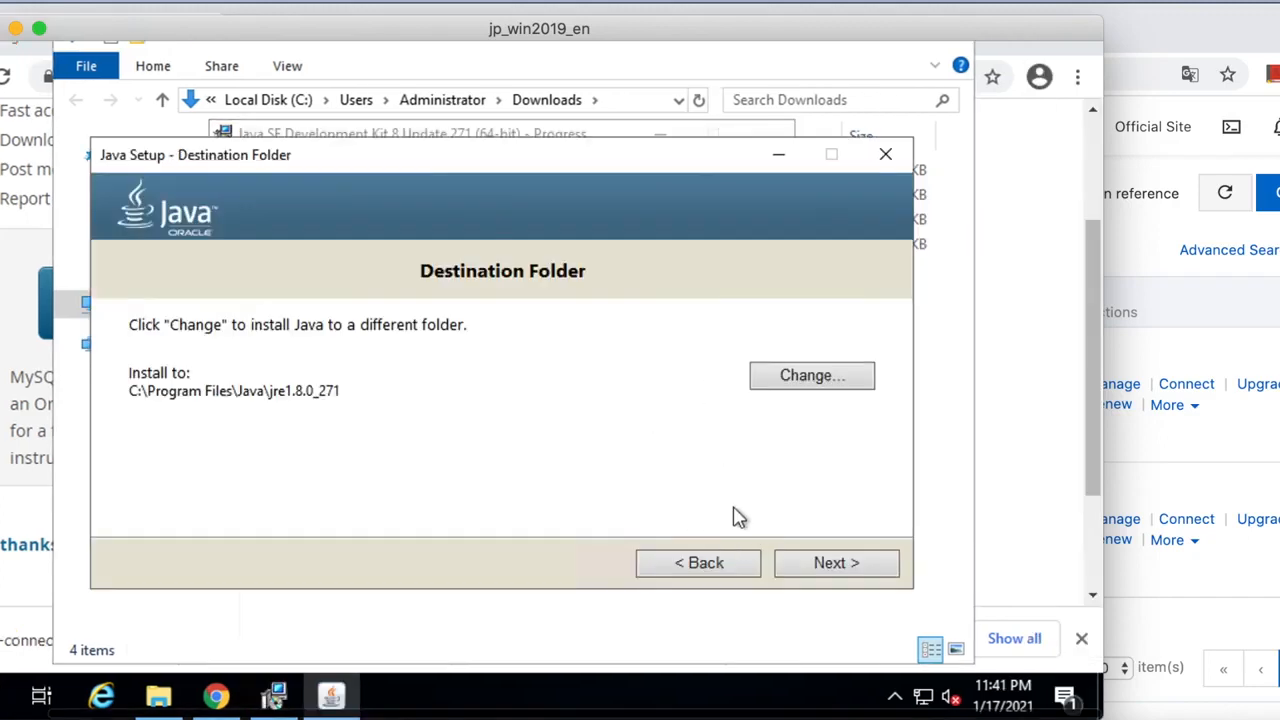
left_click(849, 563)
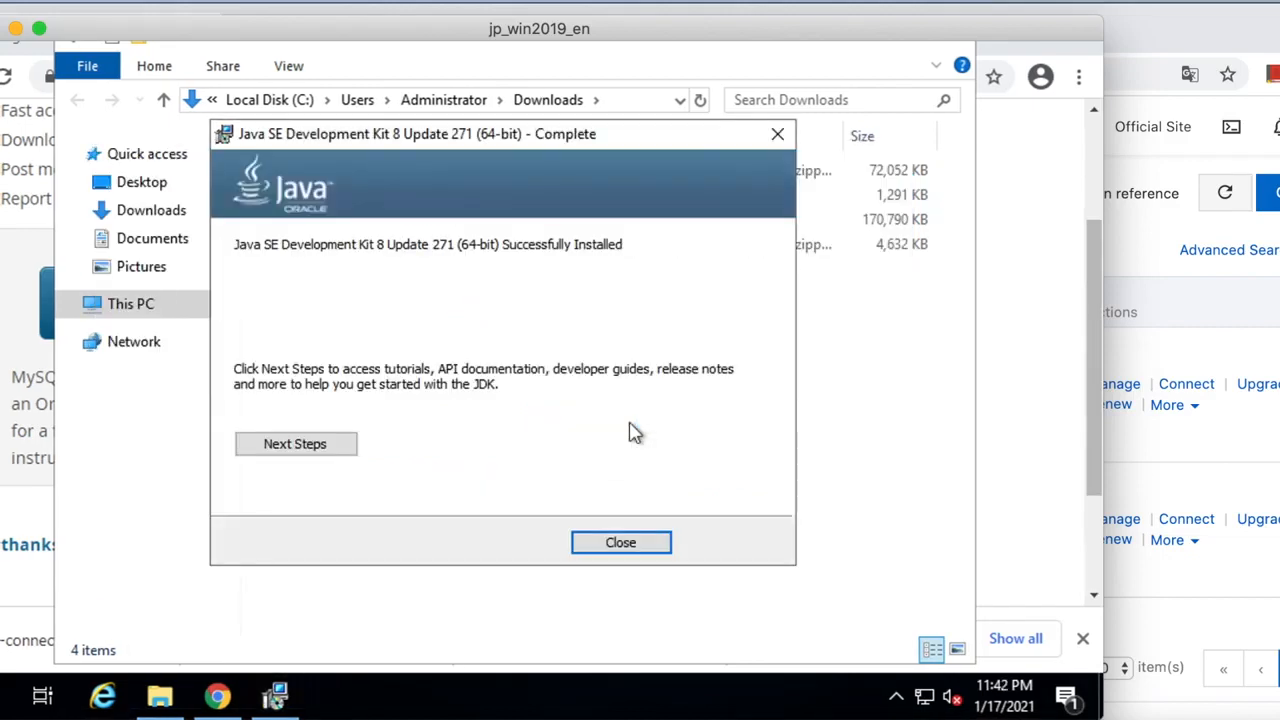
left_click(627, 546)
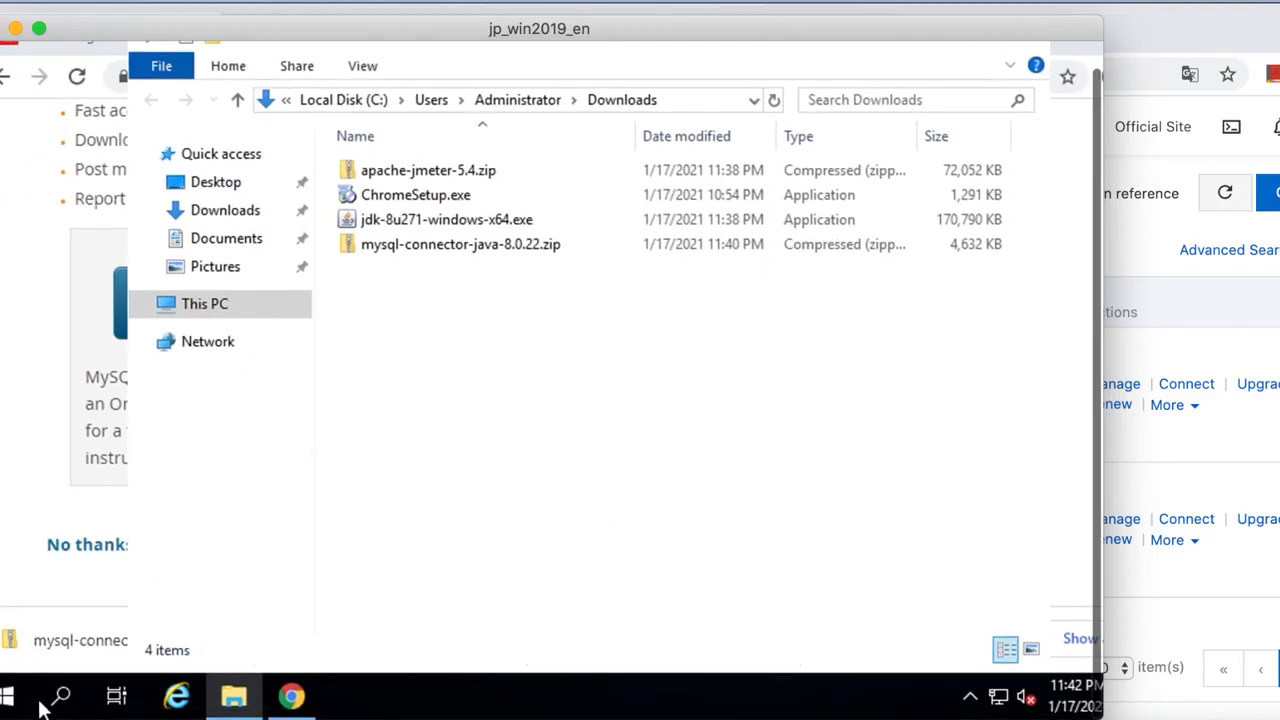
Open Environment Variables from This PC's system properties.
right_click(220, 303)
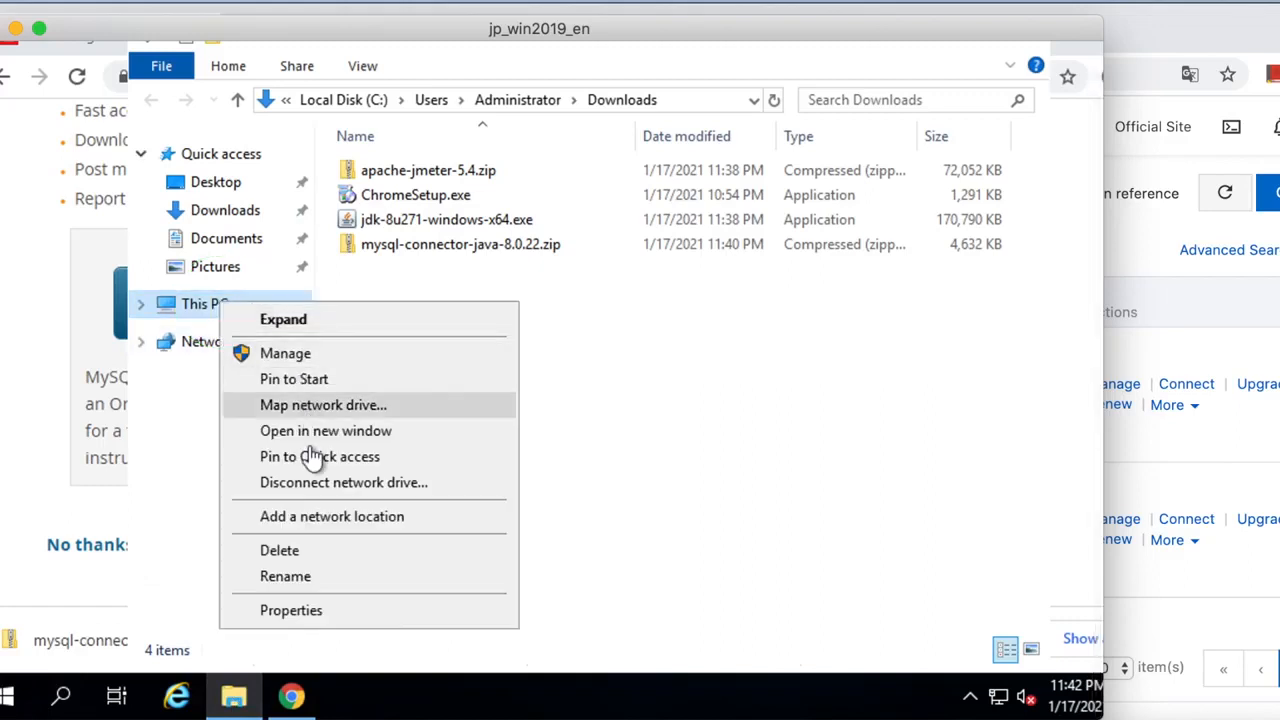
left_click(314, 610)
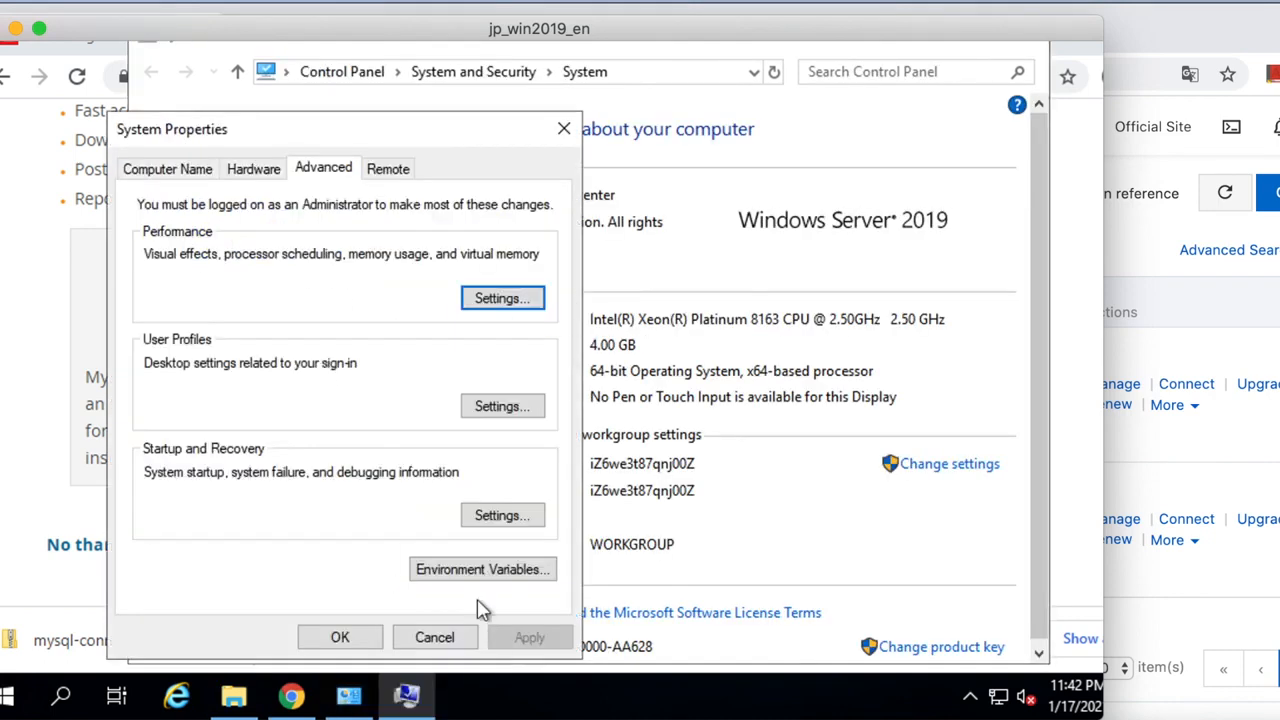
left_click(483, 575)
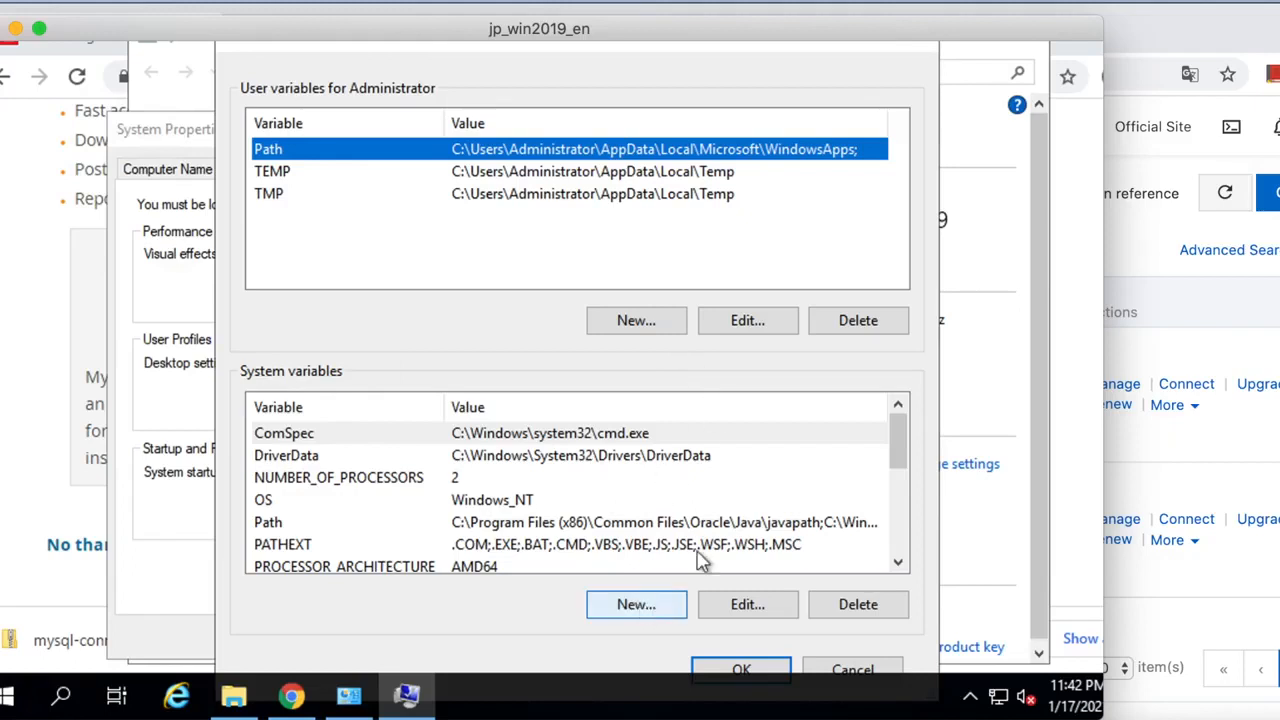
Add %JAVA_HOME%\bin\ as a new entry in the system Path variable.
left_click(428, 522)
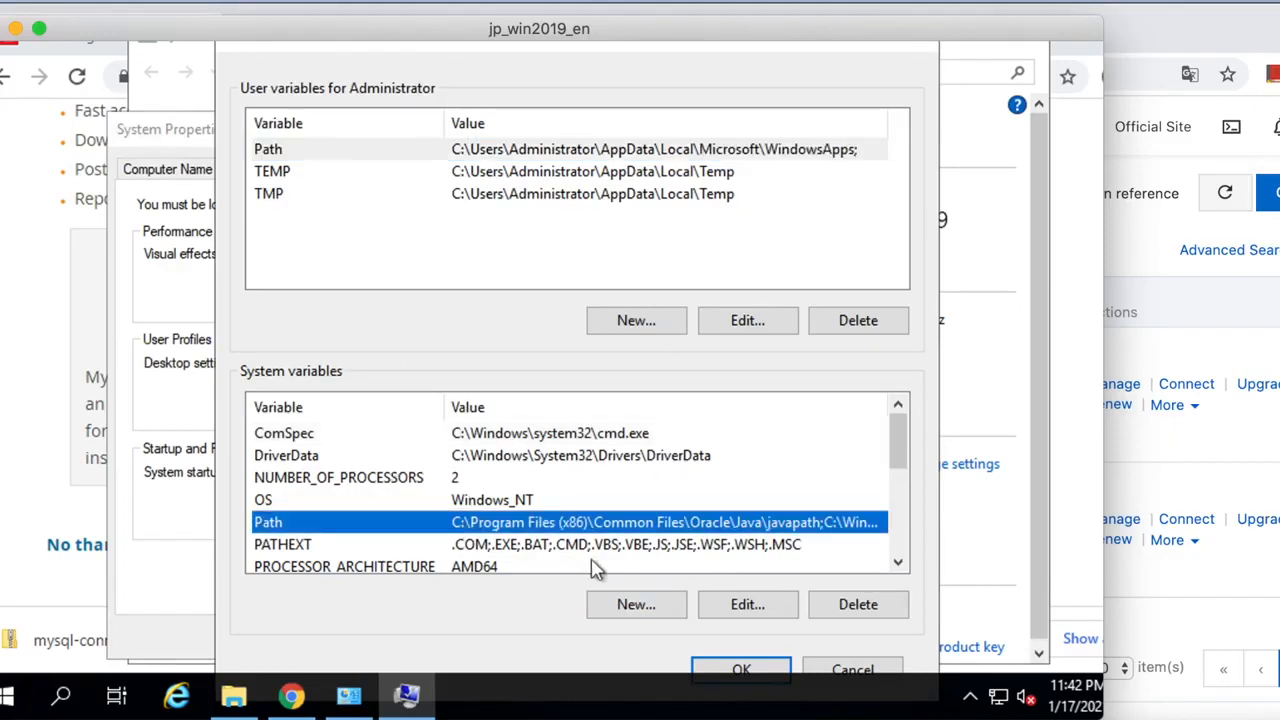
left_click(751, 607)
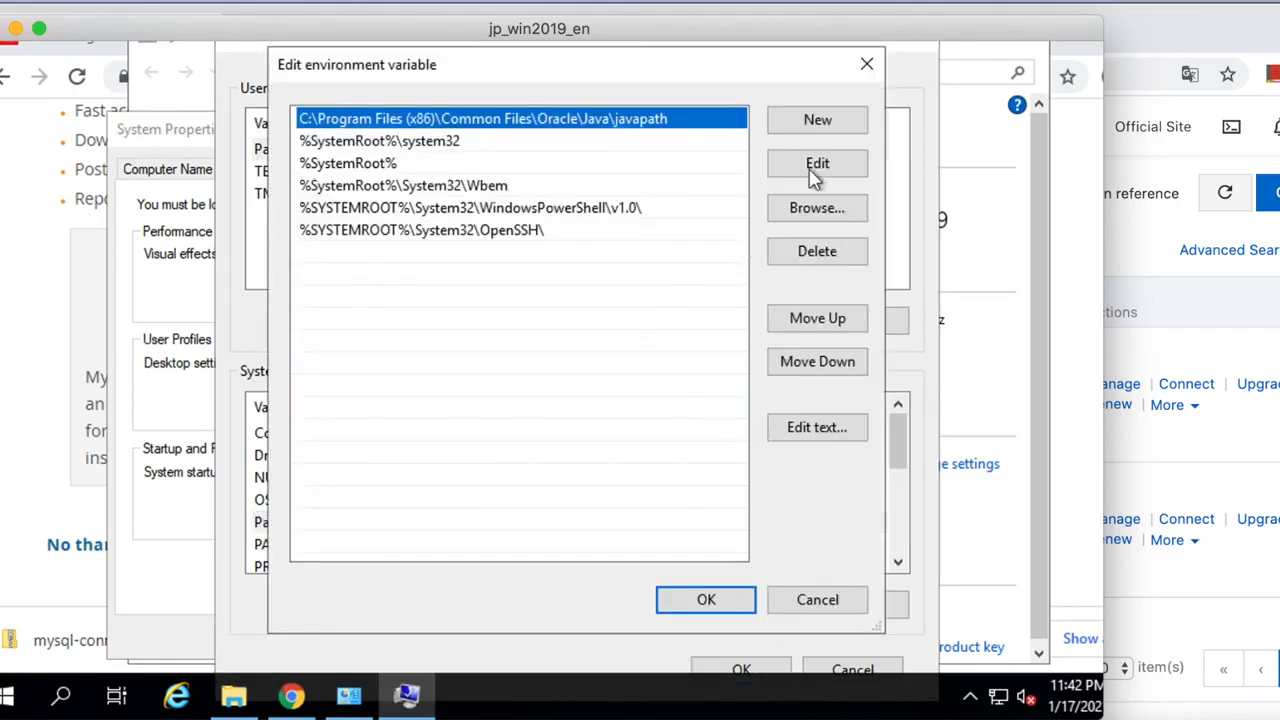
left_click(817, 120)
key("ctrl+v")
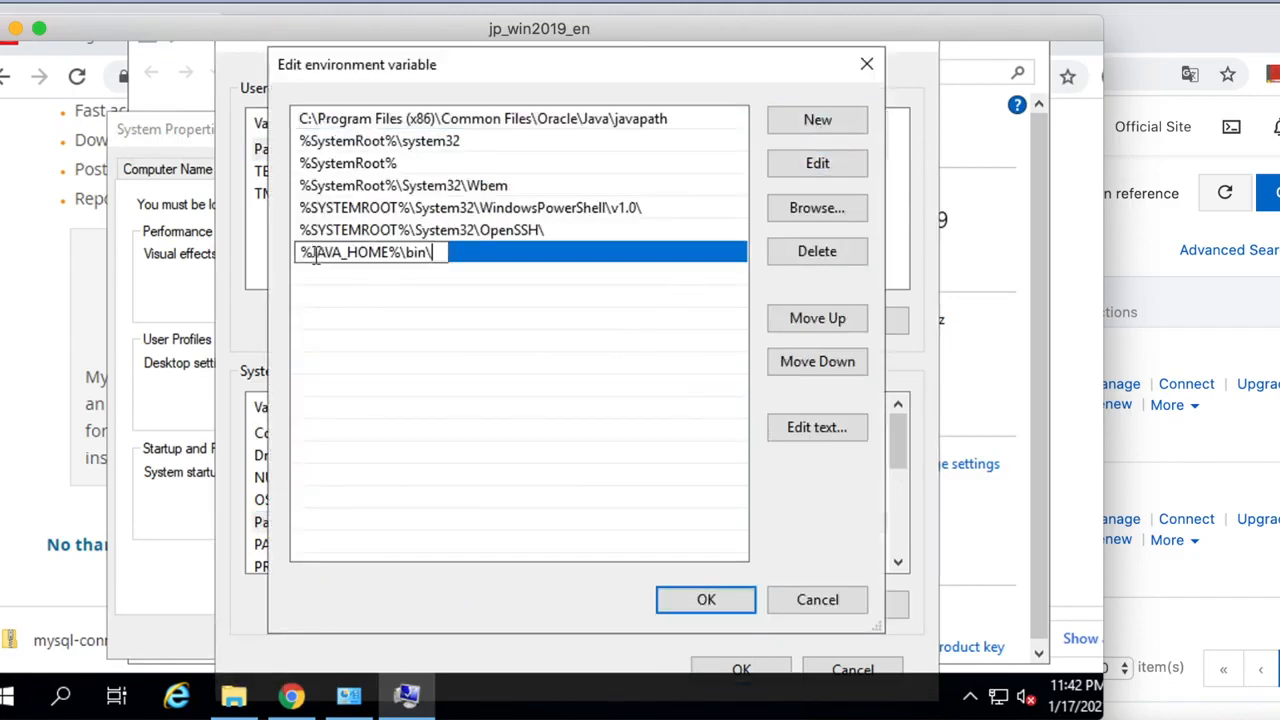
left_click(707, 600)
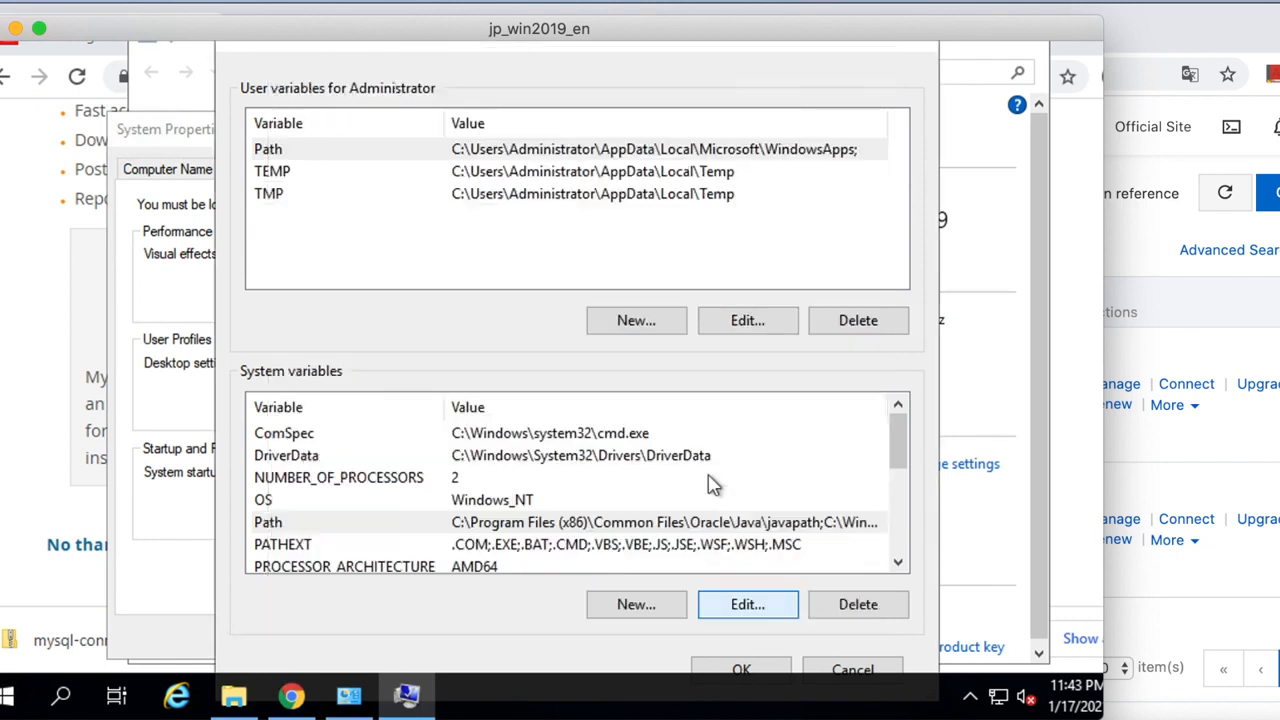
Start a new JAVA_HOME system variable and copy the jdk1.8.0_271 folder path from File Explorer.
left_click(650, 608)
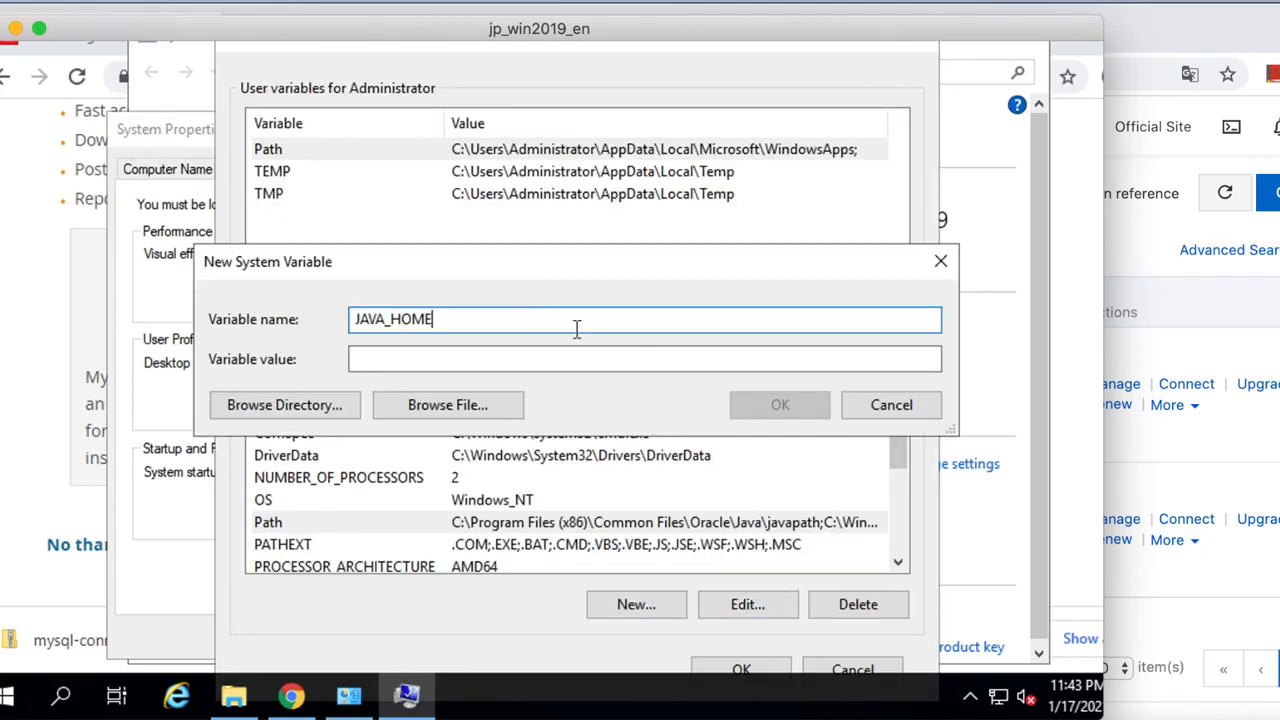
left_click(430, 366)
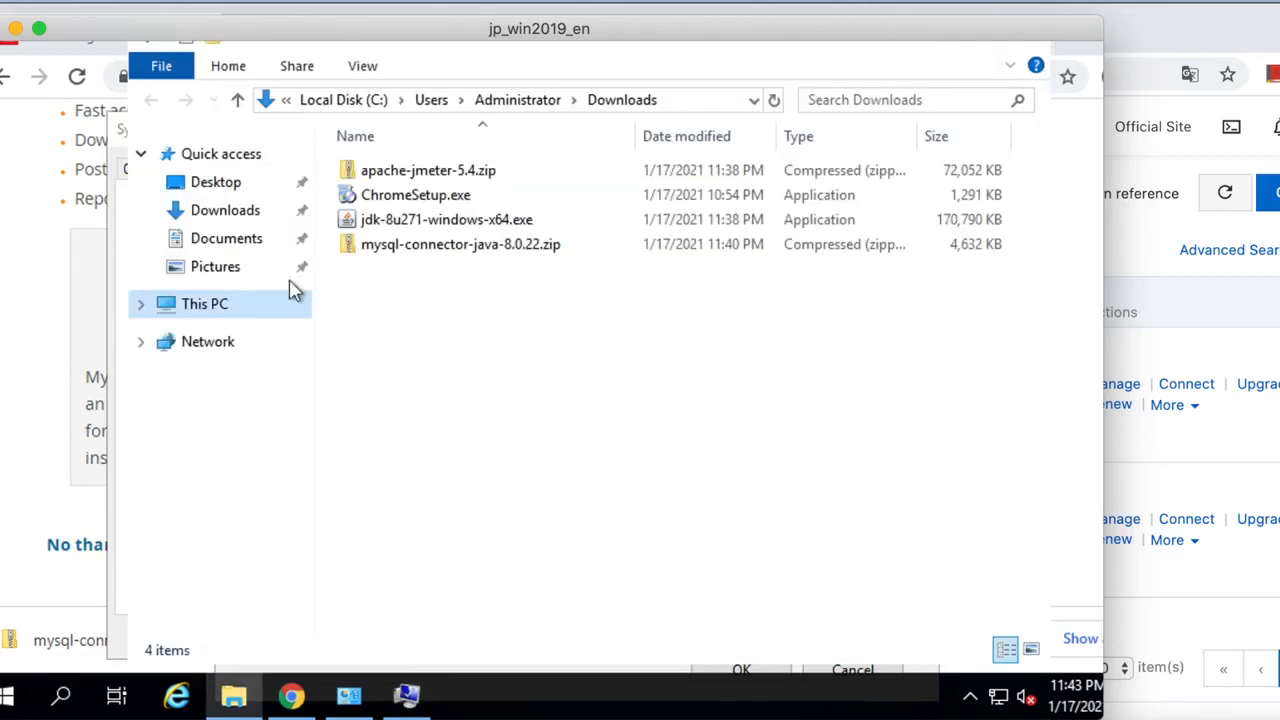
left_click(226, 307)
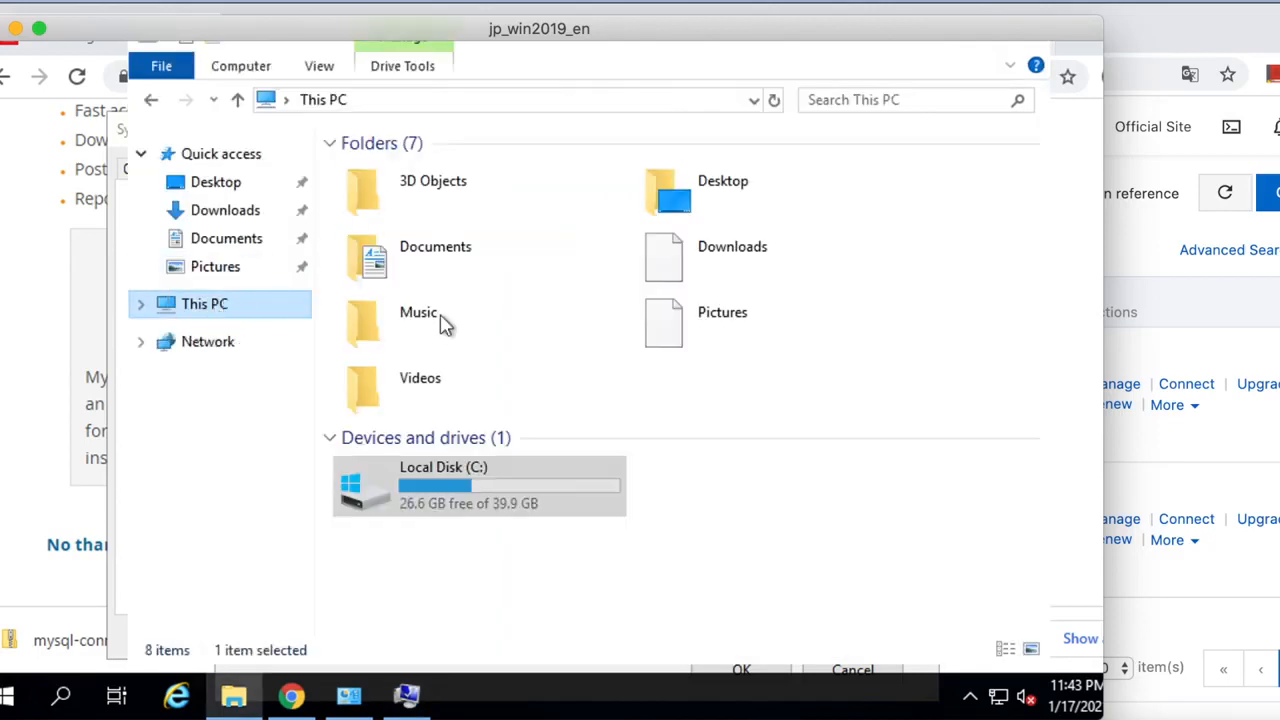
double_click(440, 495)
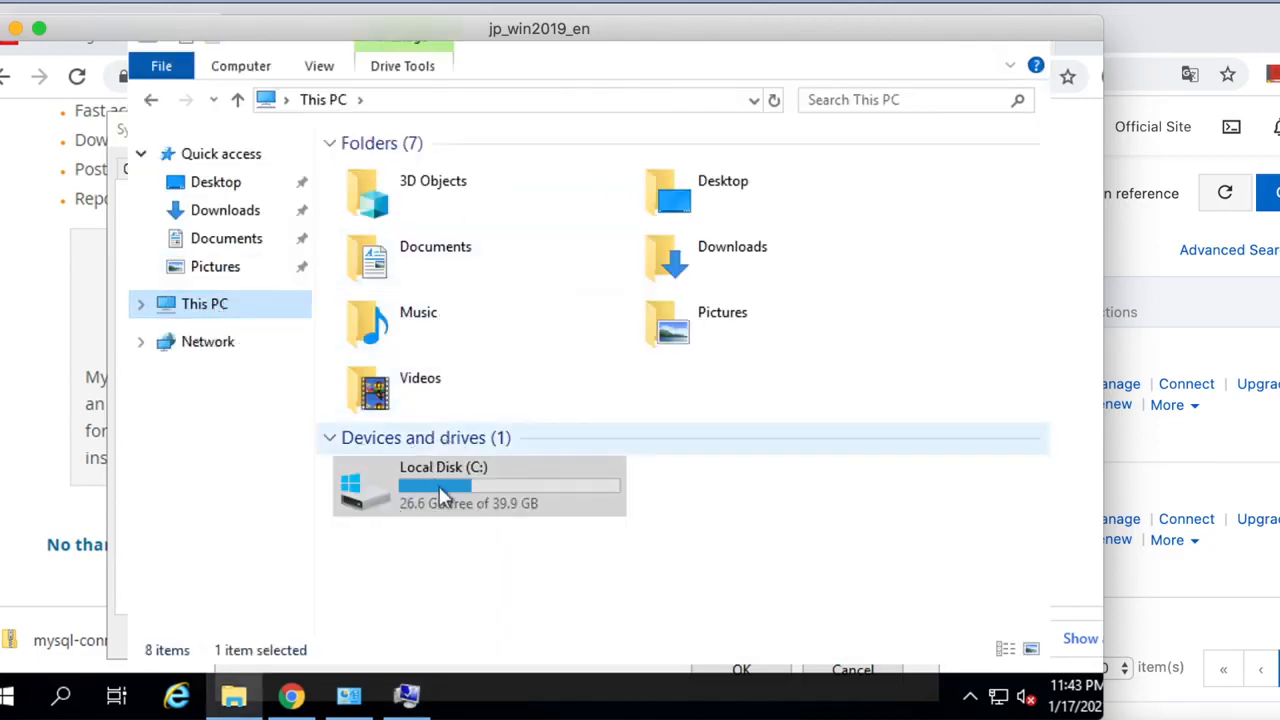
double_click(425, 196)
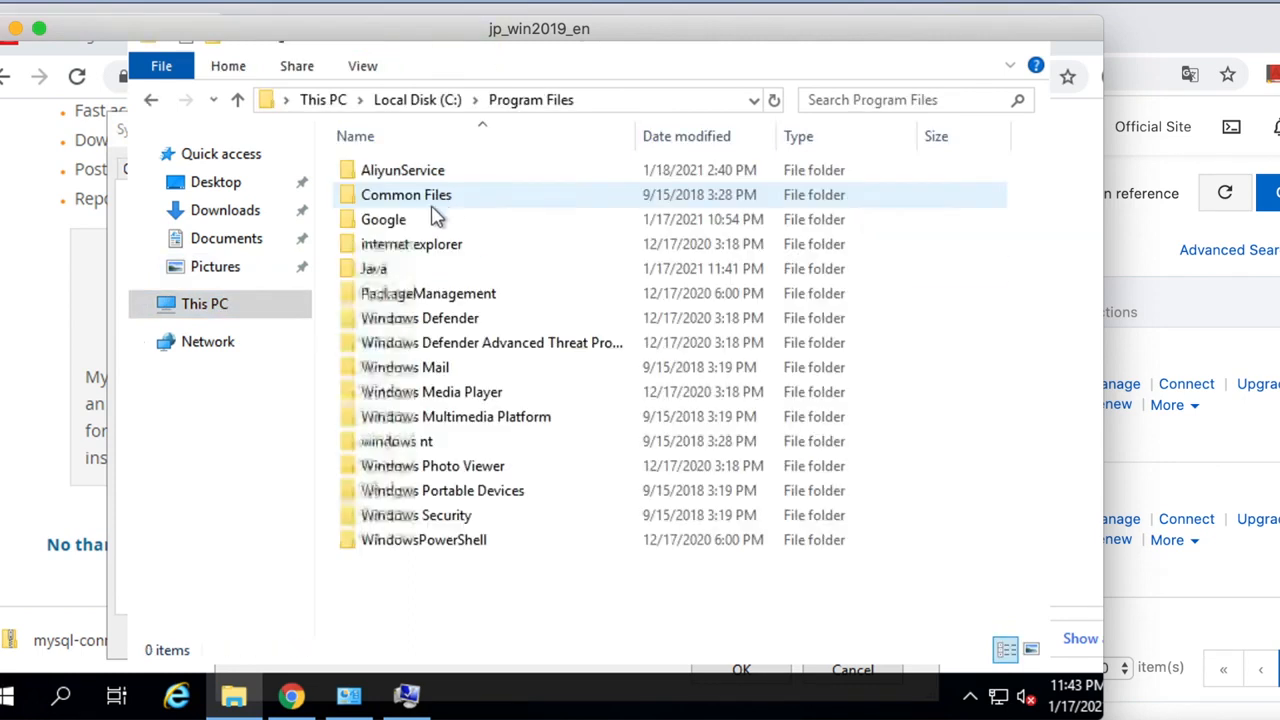
double_click(413, 270)
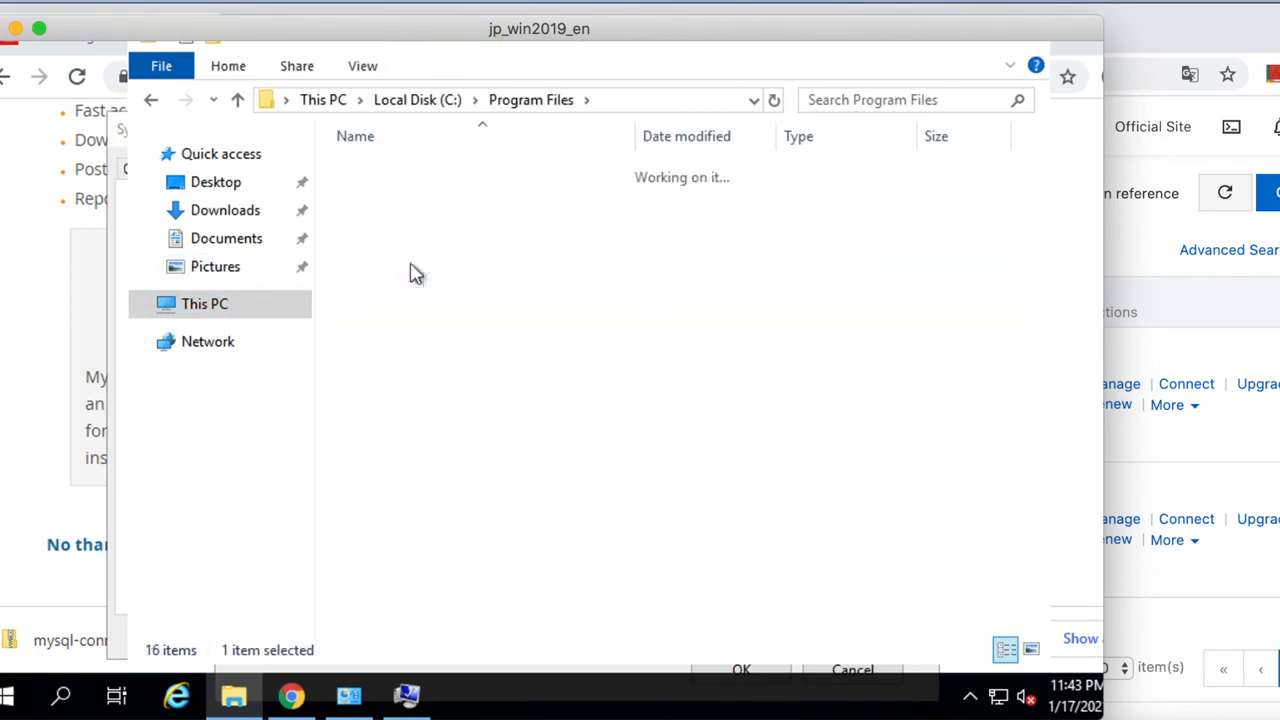
left_click(440, 175)
double_click(437, 174)
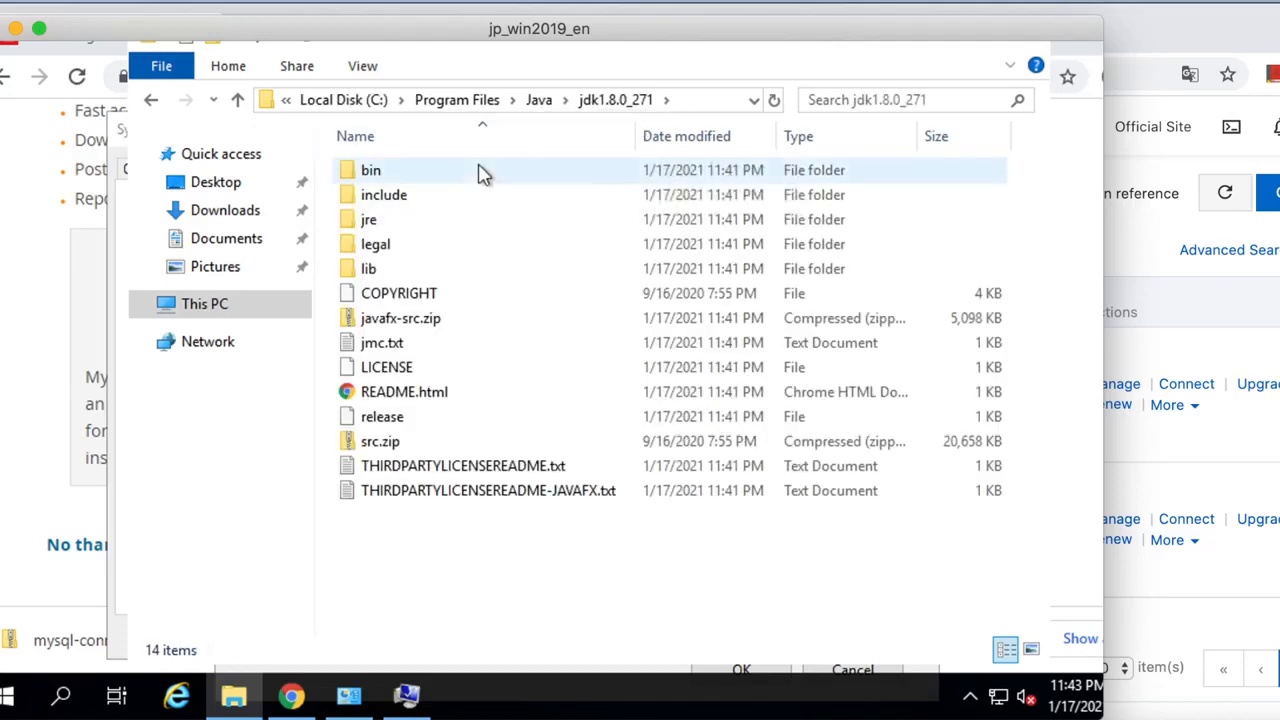
left_click(480, 175)
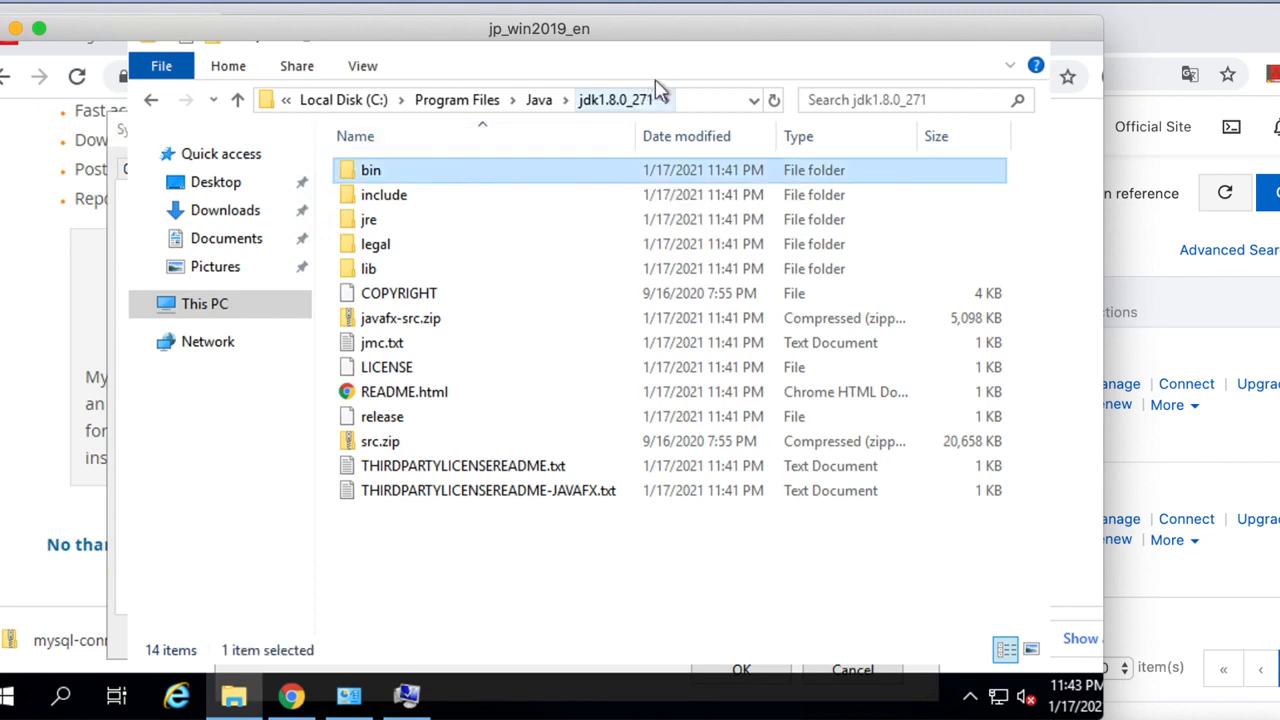
left_click(686, 97)
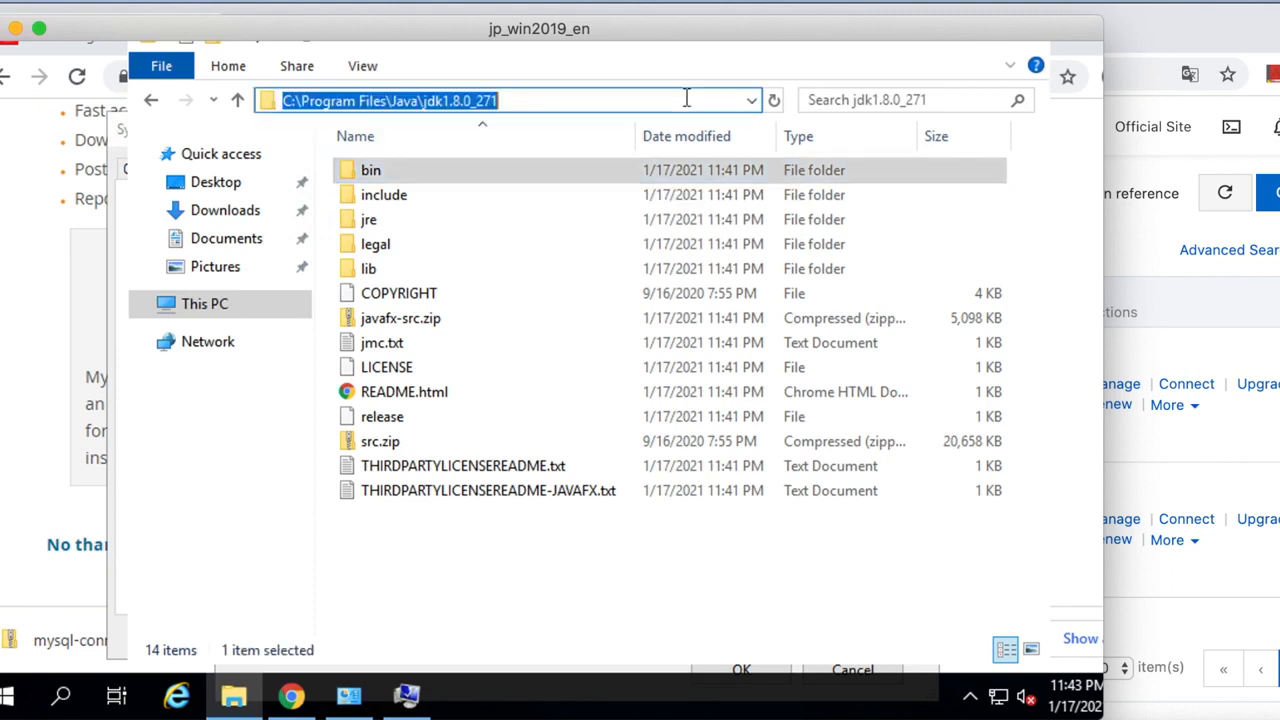
right_click(470, 110)
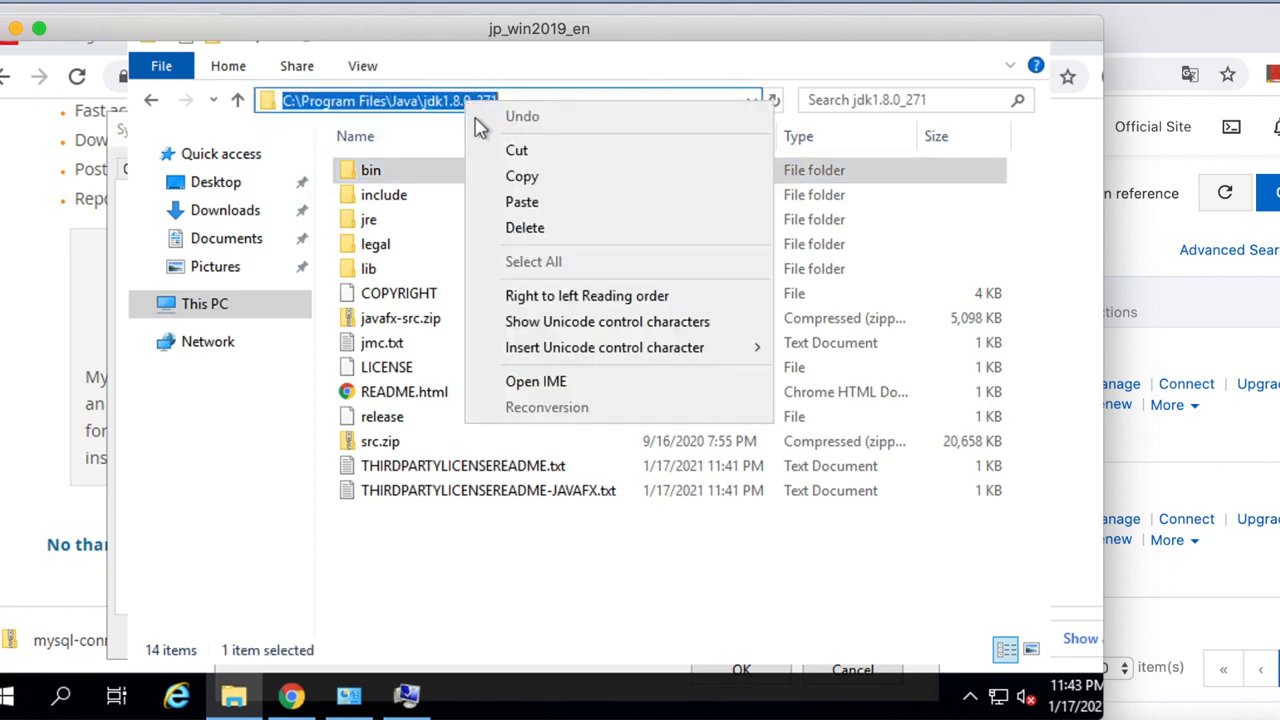
left_click(516, 176)
Paste C:\Program Files\Java\jdk1.8.0_271 as the JAVA_HOME value and save it.
left_click(342, 703)
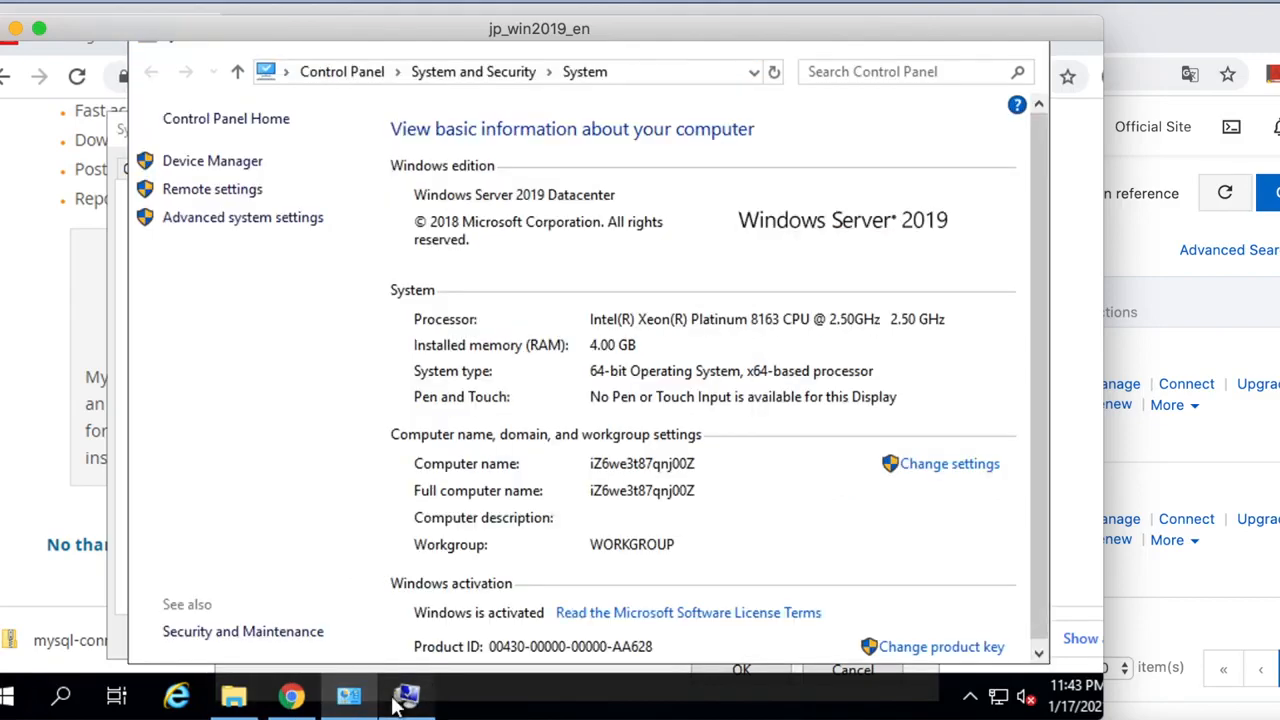
left_click(400, 700)
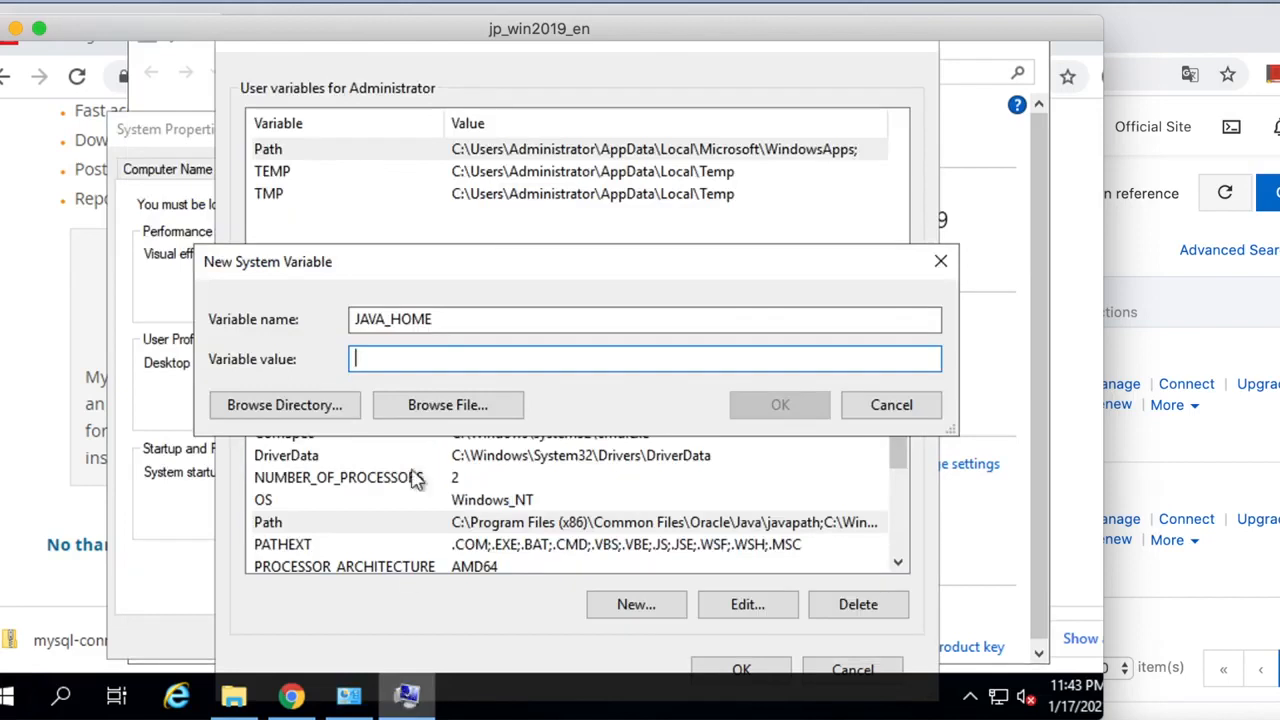
right_click(389, 362)
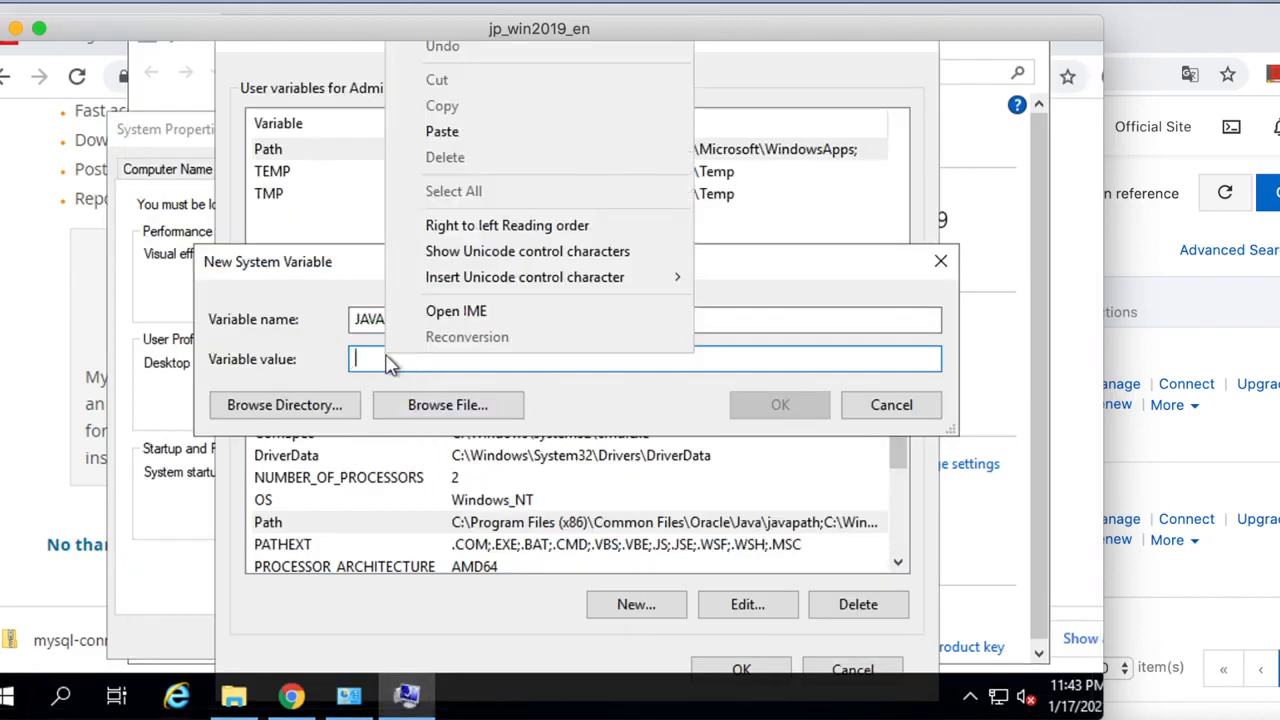
left_click(480, 137)
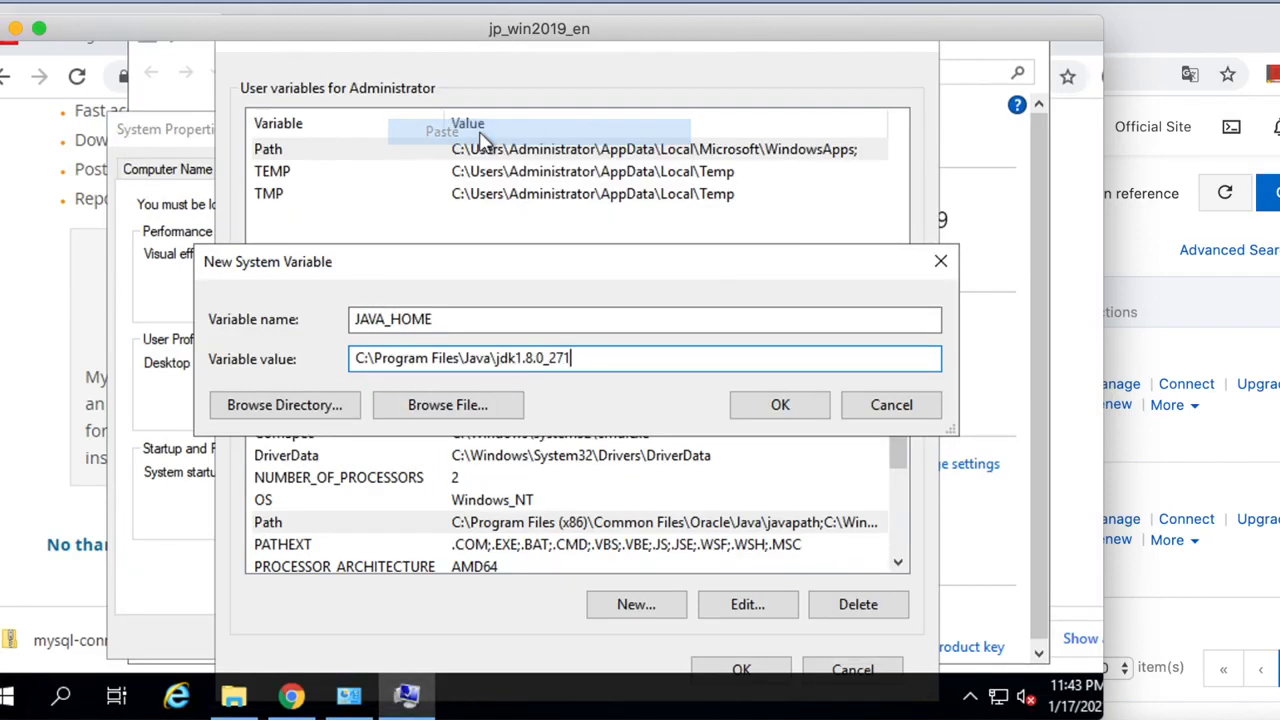
left_click(779, 415)
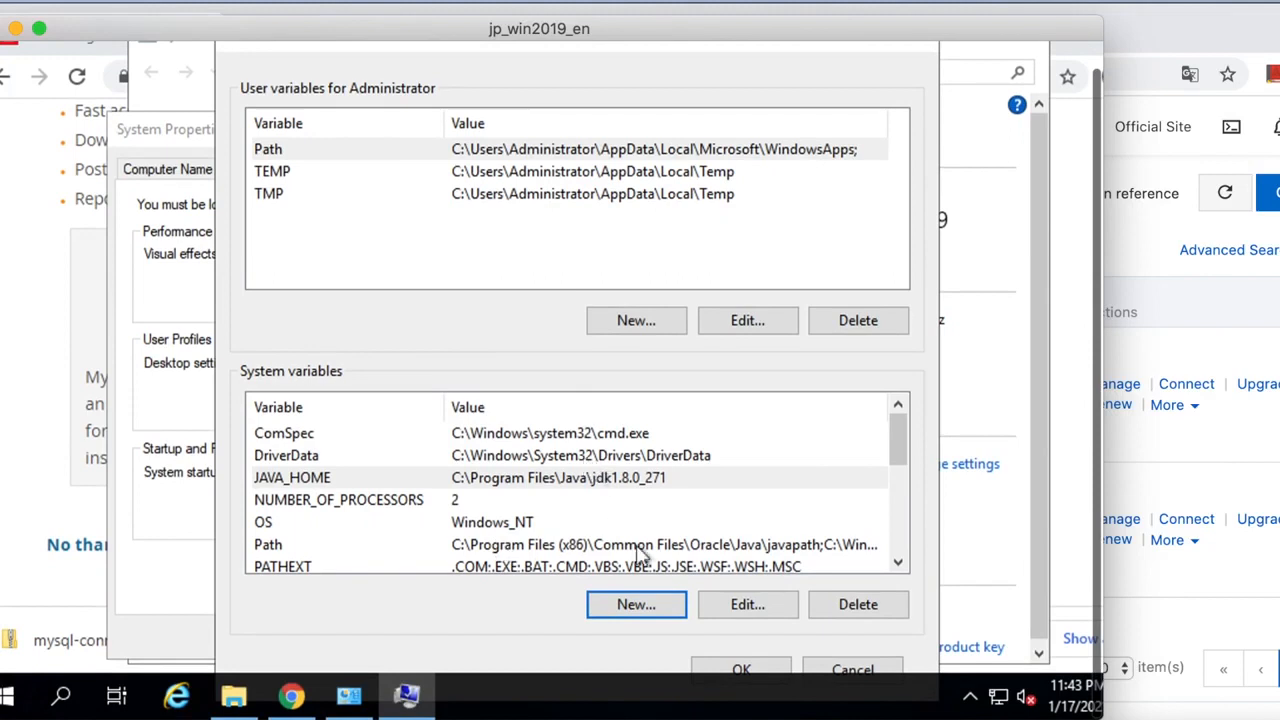
Create a CLASSPATH system variable with the value .;%JAVA_HOME%\lib;.
left_click(643, 608)
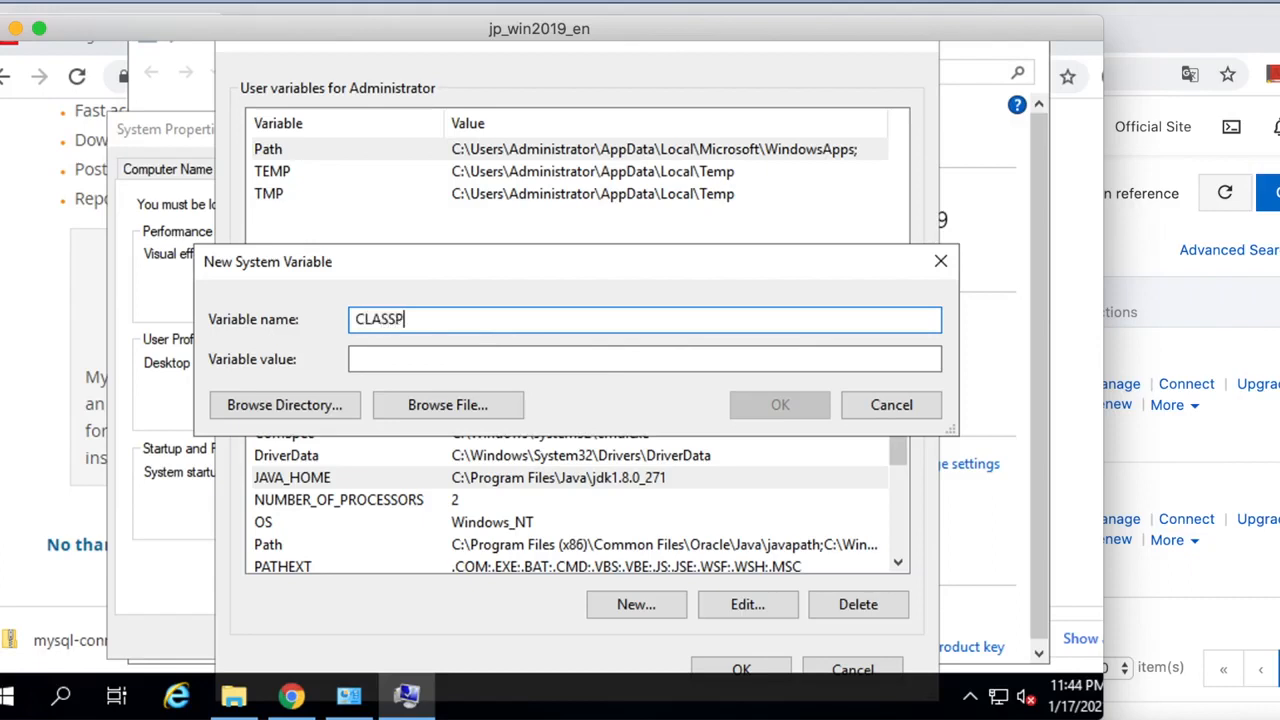
type("CLASSPATH")
left_click(430, 359)
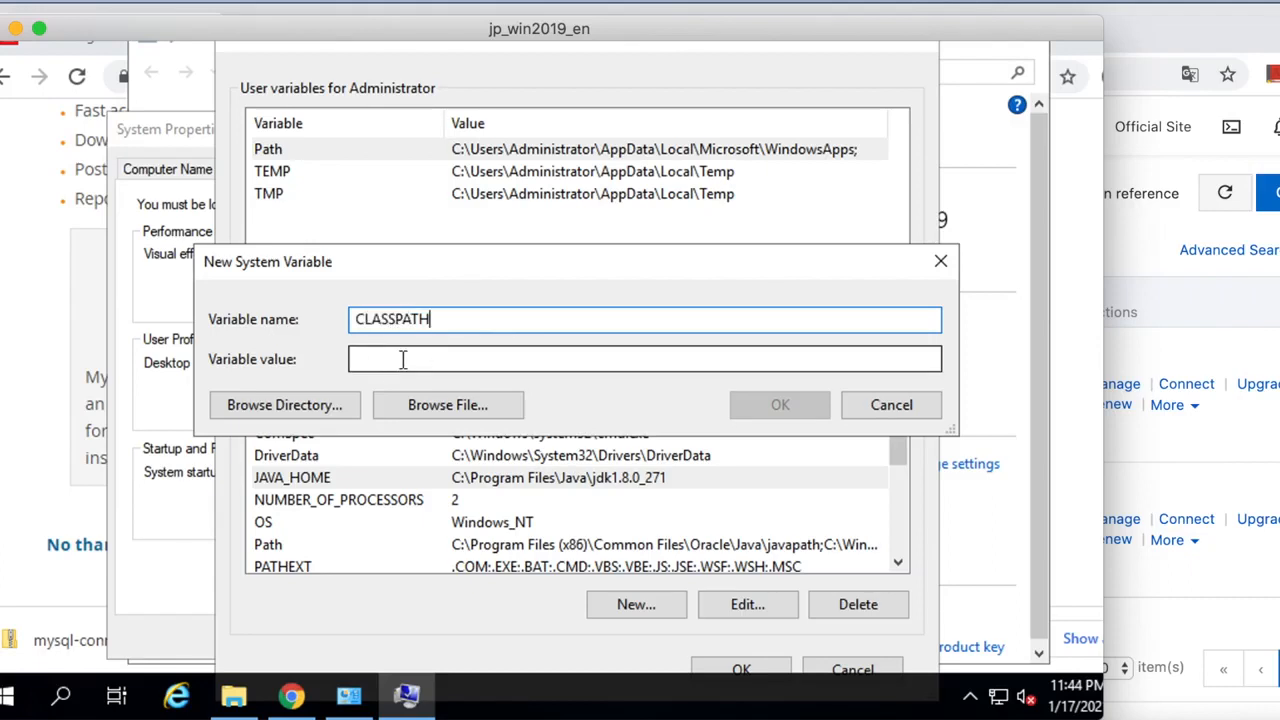
key("ctrl+v")
left_click(780, 405)
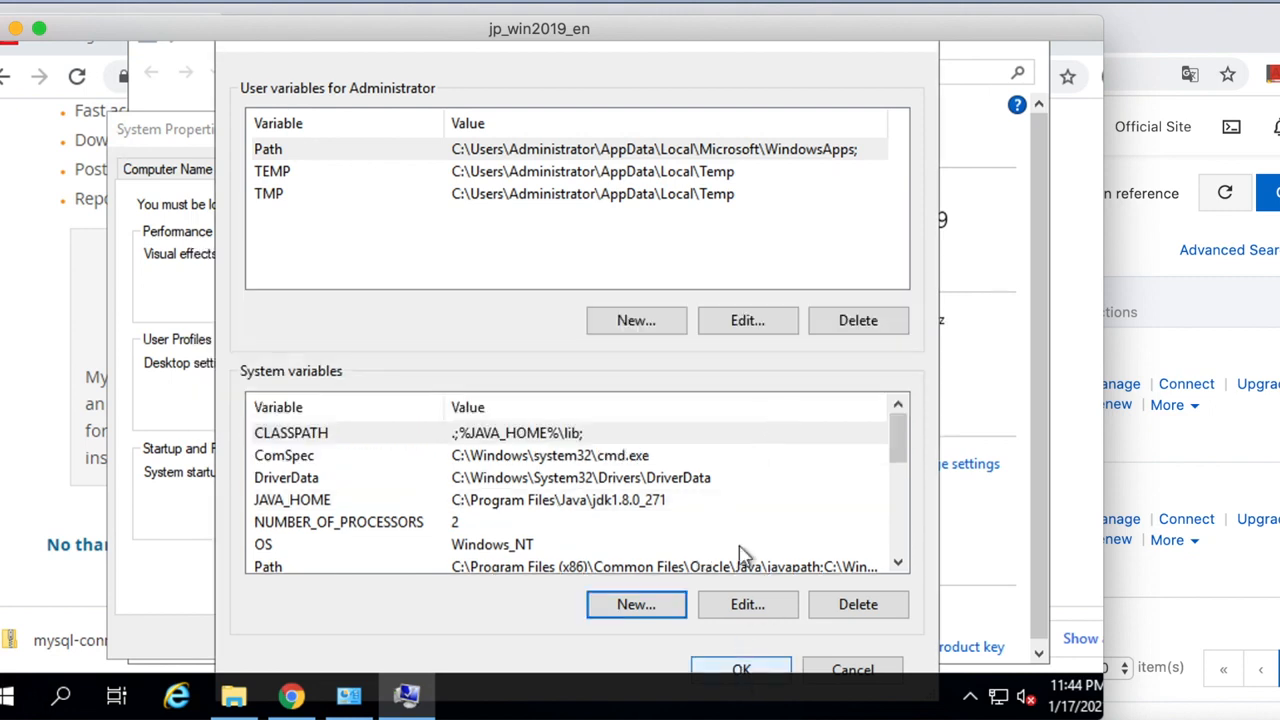
Append the JDK and JRE bin folders to the user Path, then close all dialogs.
double_click(618, 152)
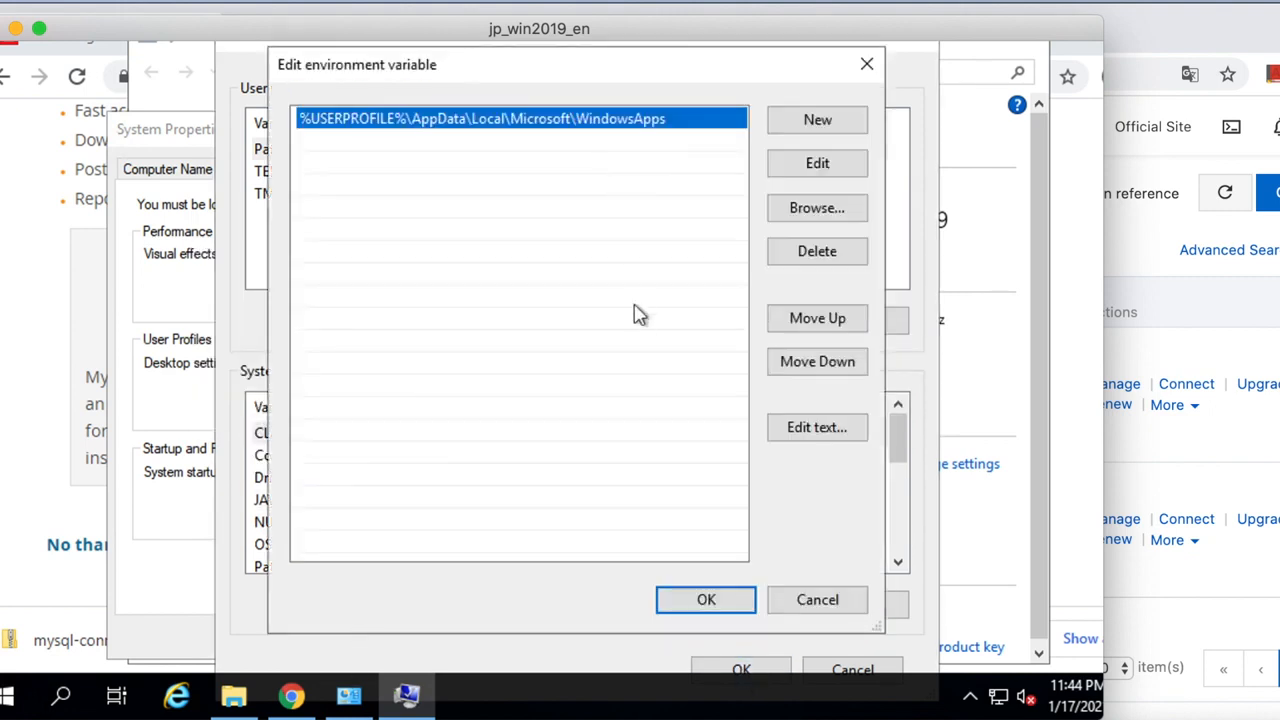
left_click(825, 172)
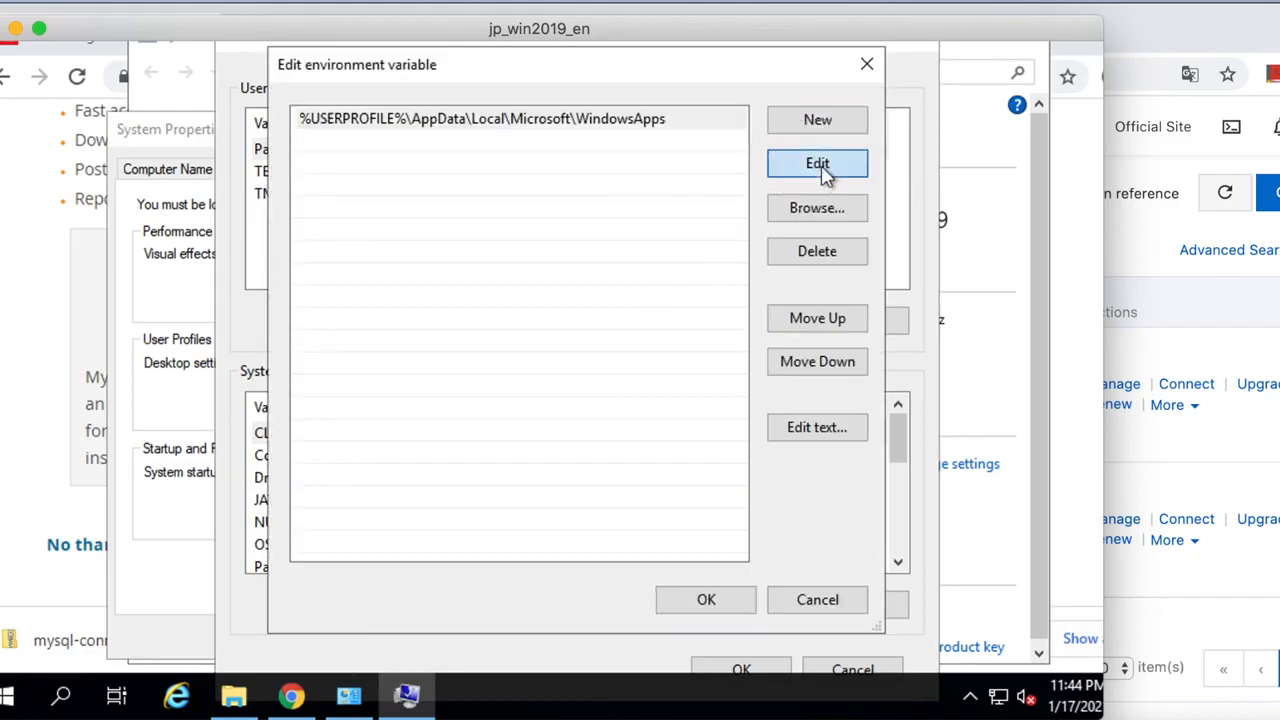
left_click(673, 118)
key("ctrl+v")
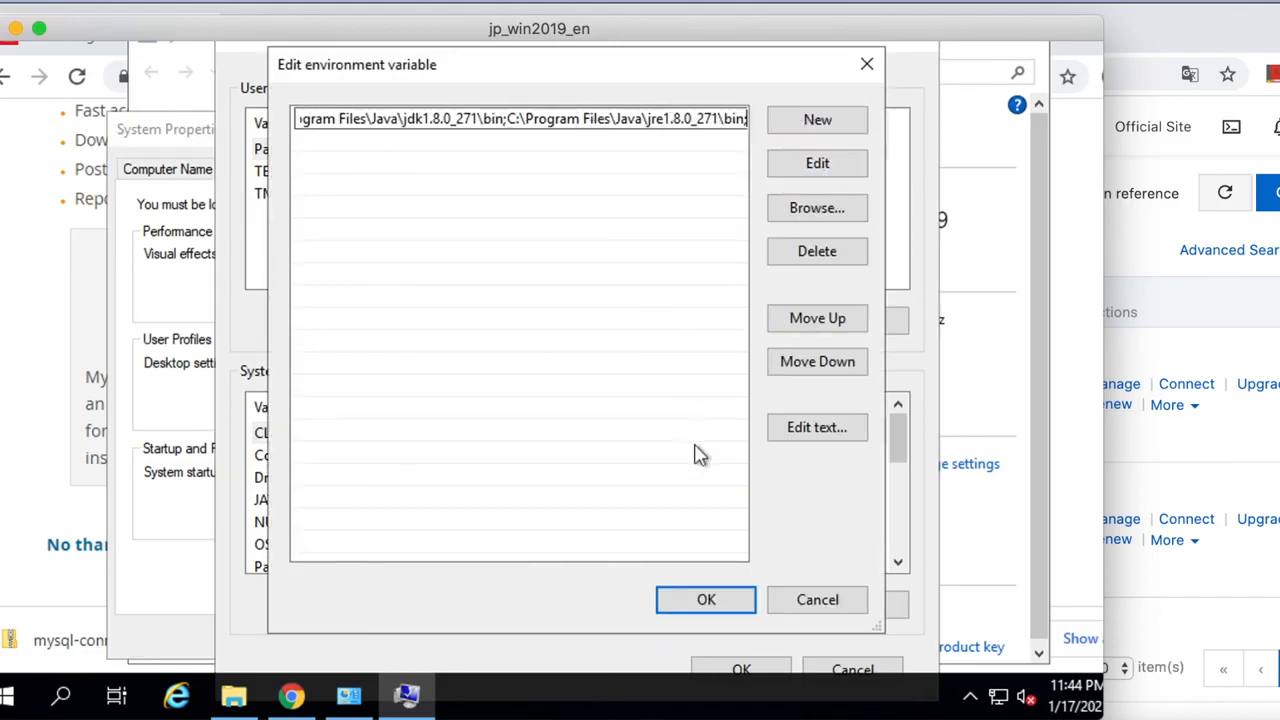
left_click(717, 606)
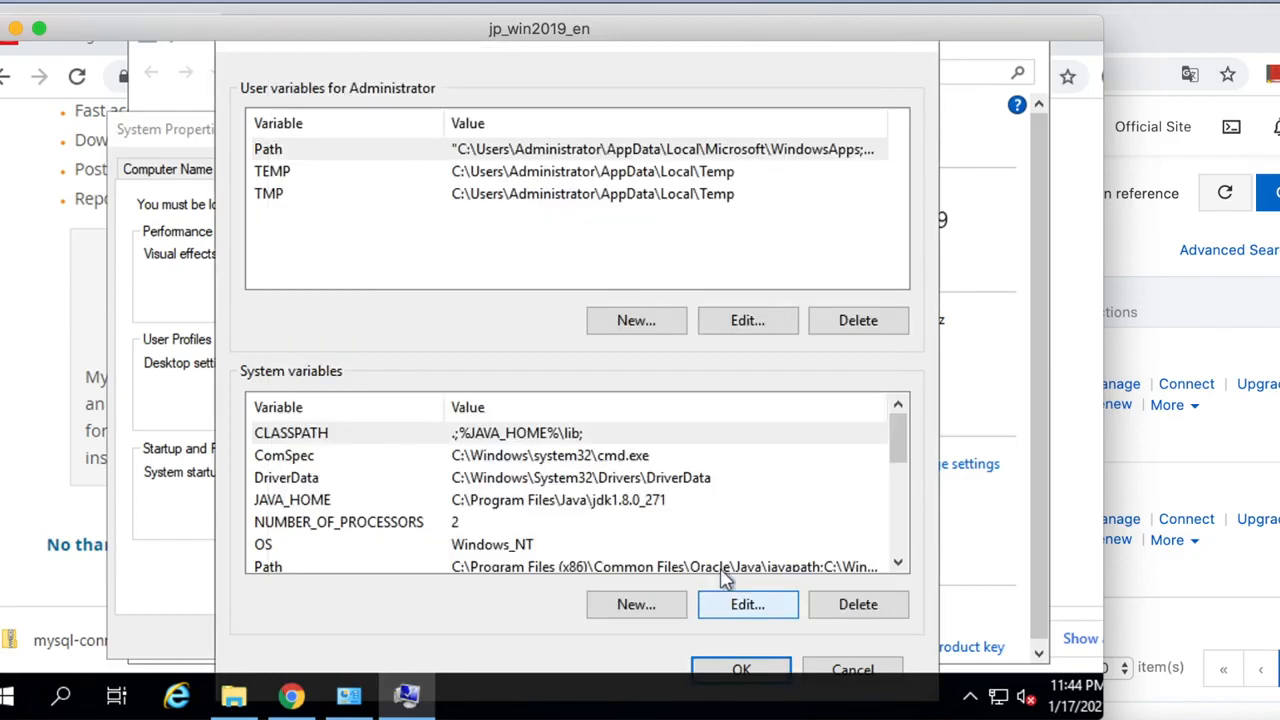
left_click(742, 668)
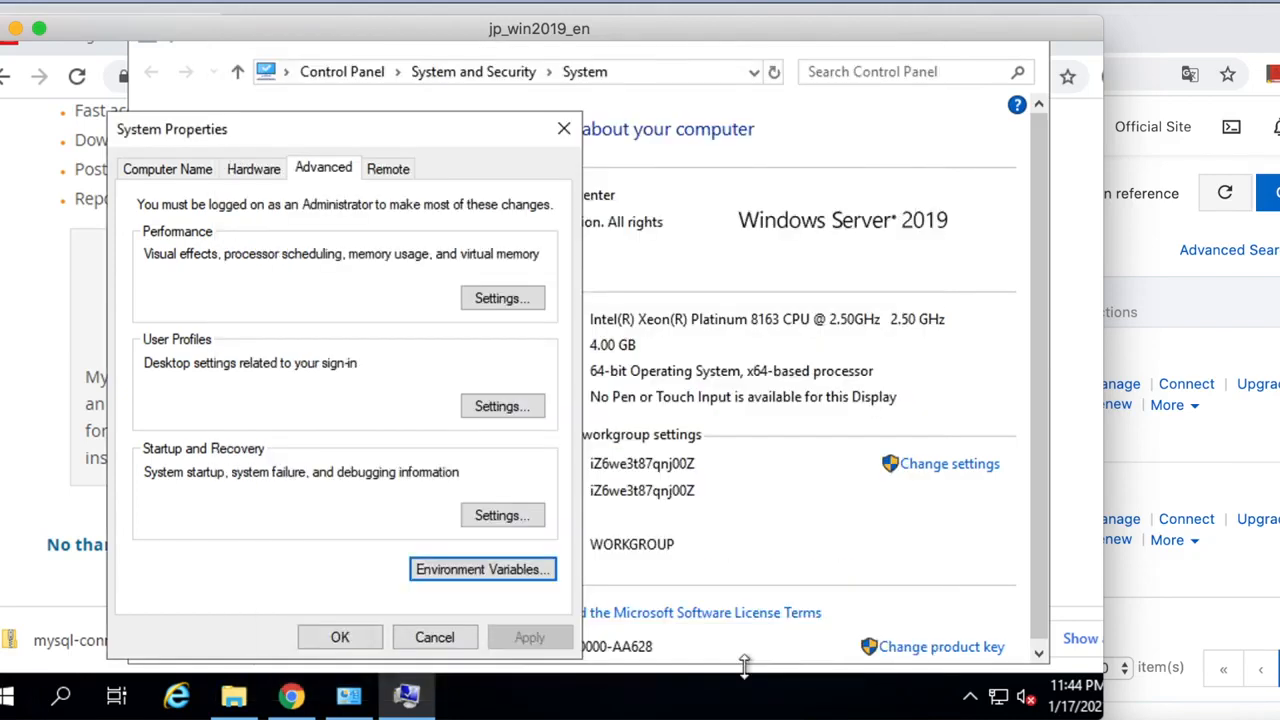
left_click(345, 638)
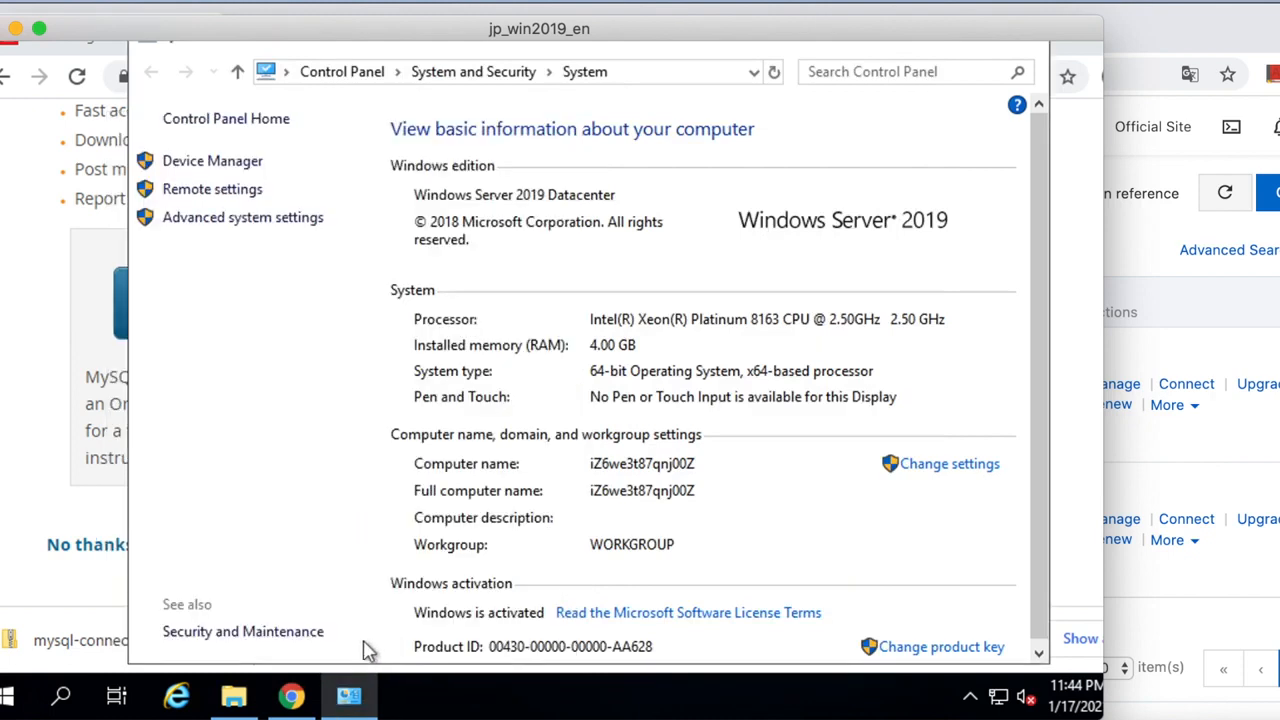
Launch Command Prompt by running cmd from the Run prompt.
right_click(6, 705)
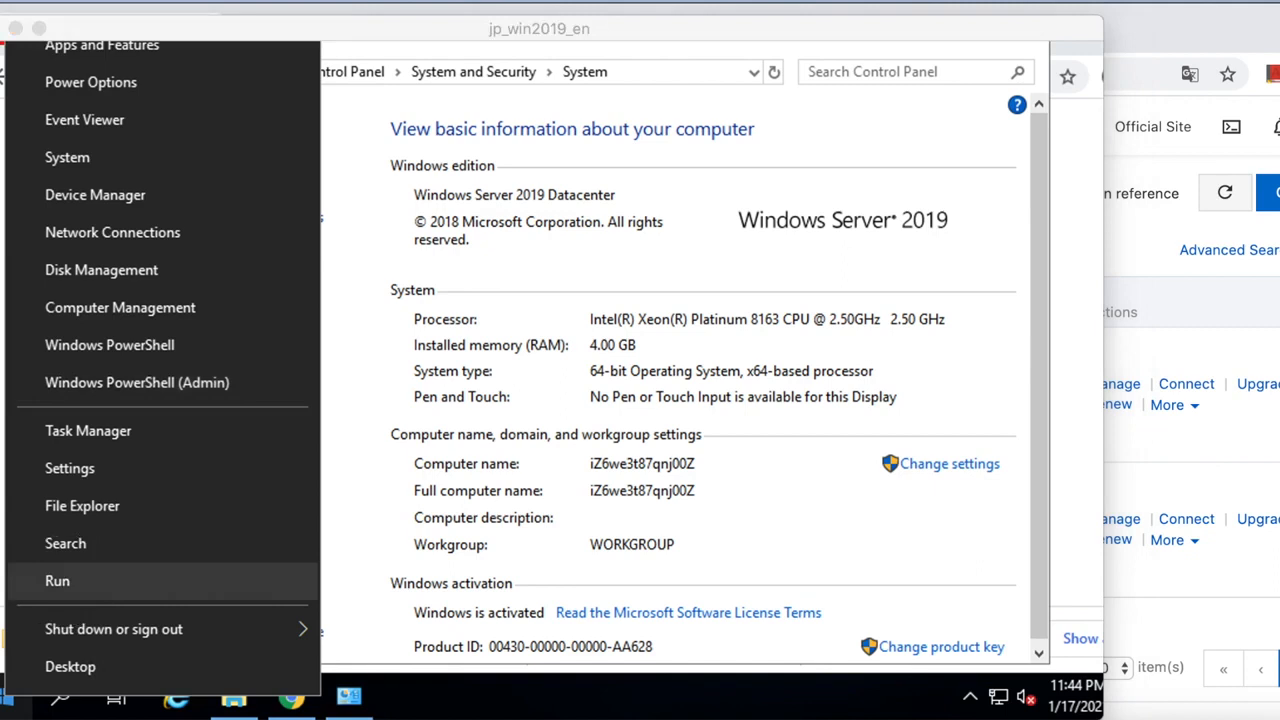
left_click(58, 581)
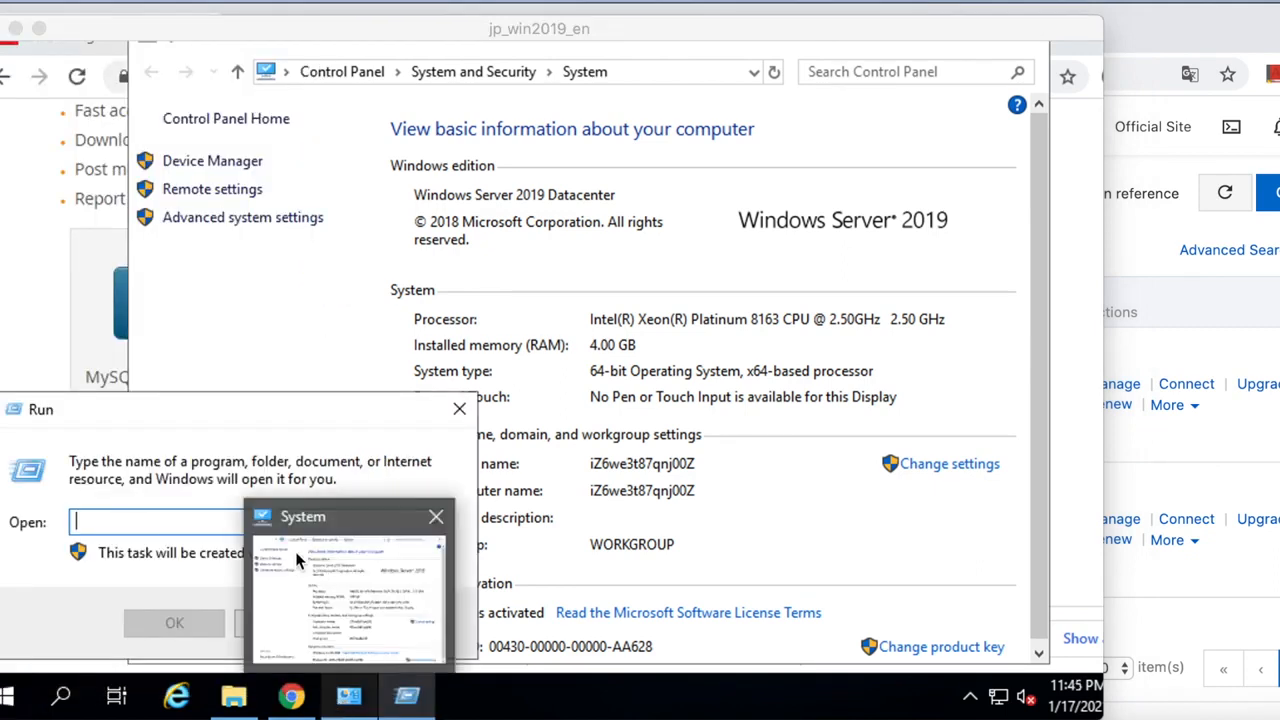
left_click(119, 520)
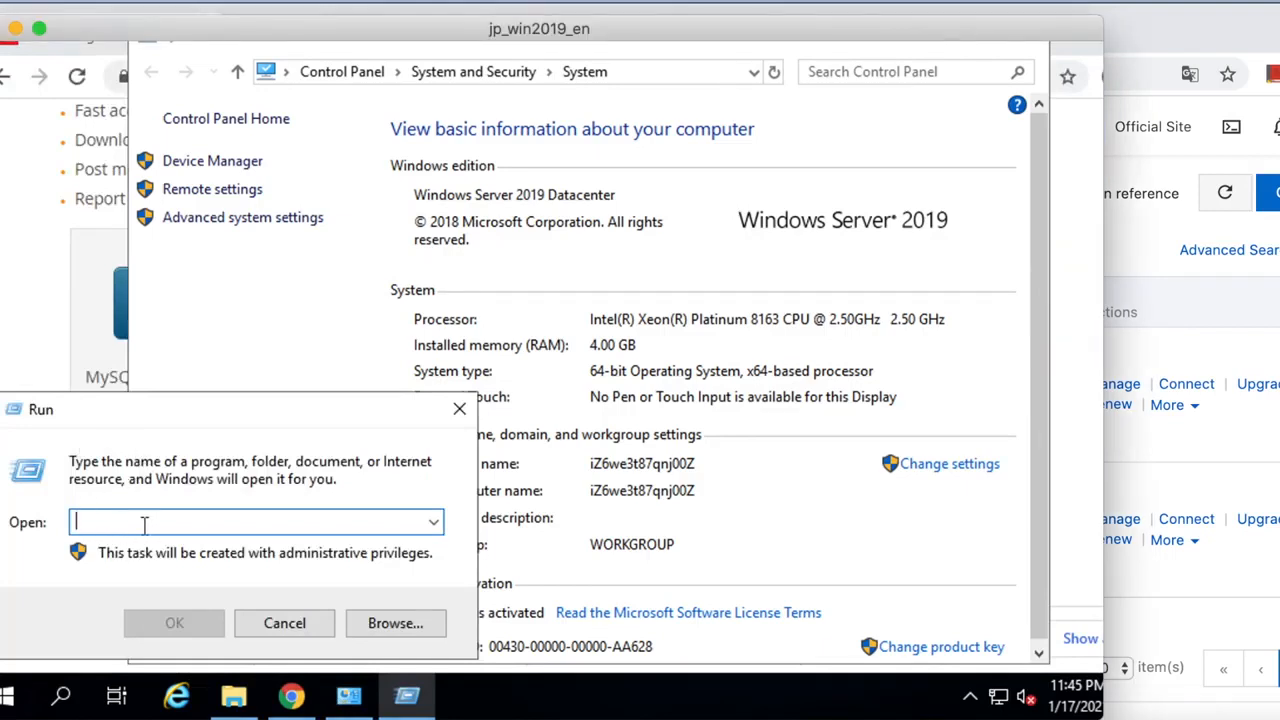
type("cmd")
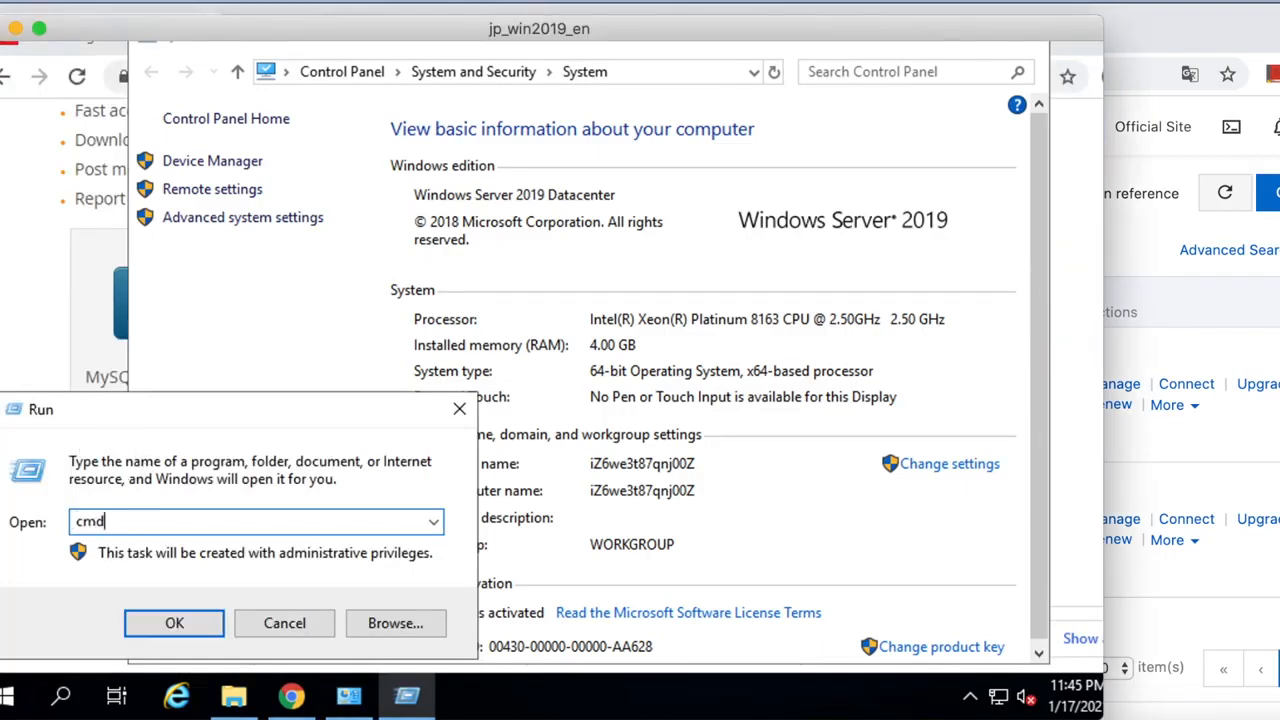
left_click(170, 623)
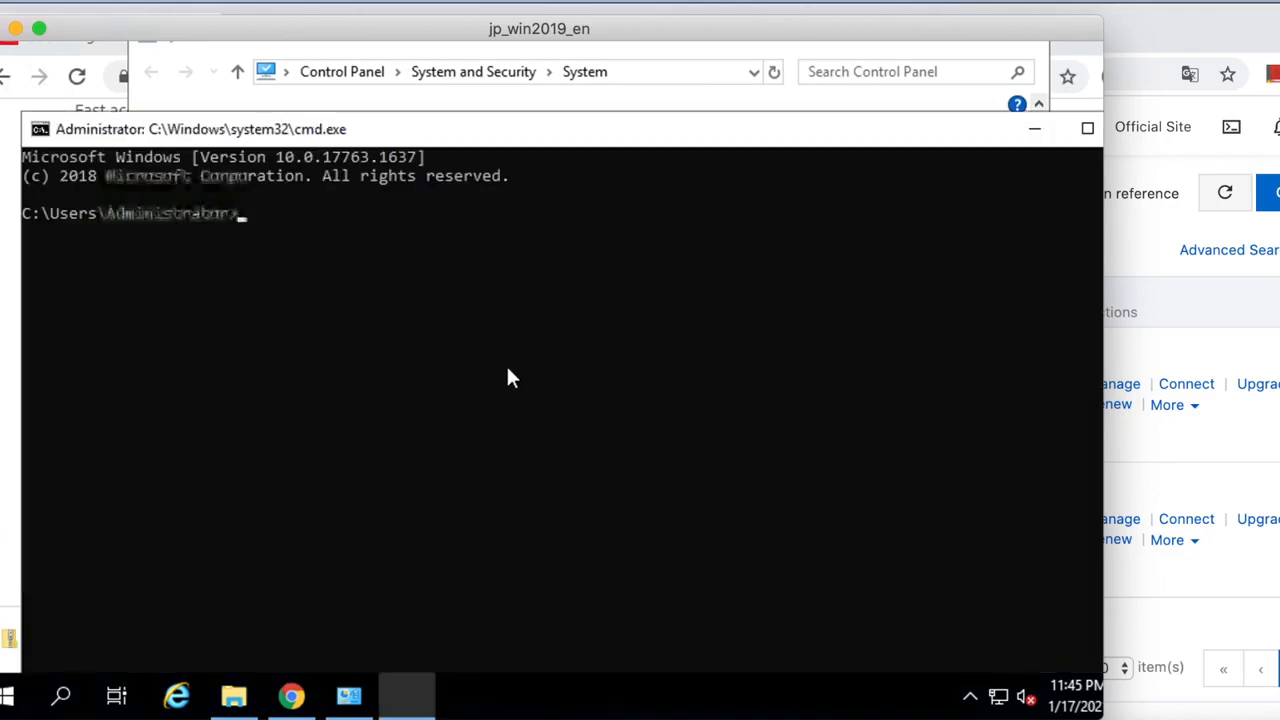
Run java and javac to confirm both respond, clearing with cls, then close the console.
left_click(477, 310)
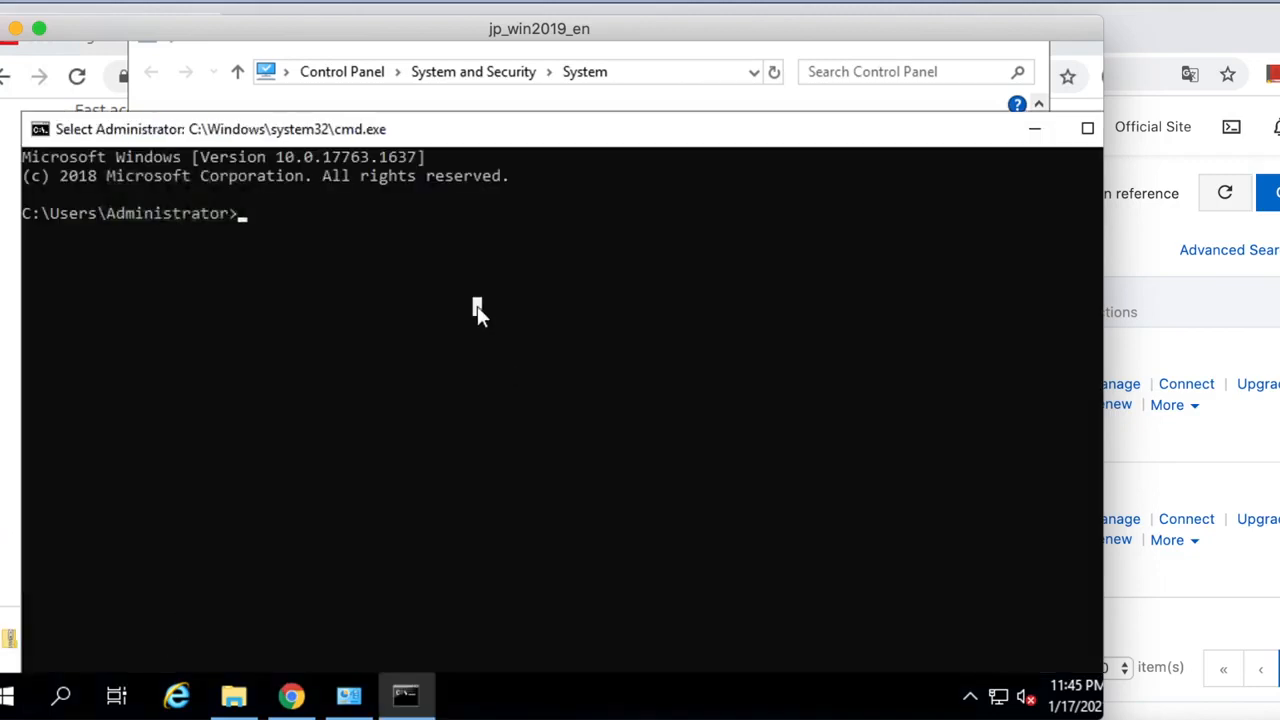
type("java")
key("Return")
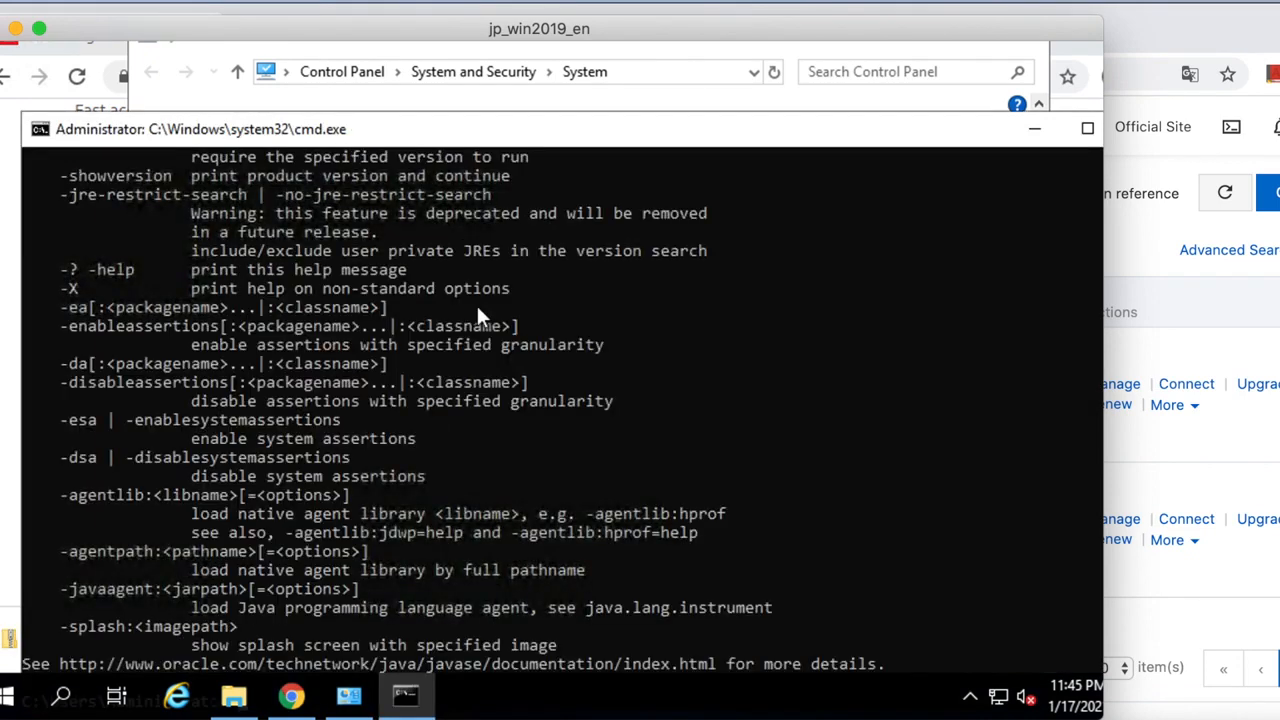
type("cls")
key("Return")
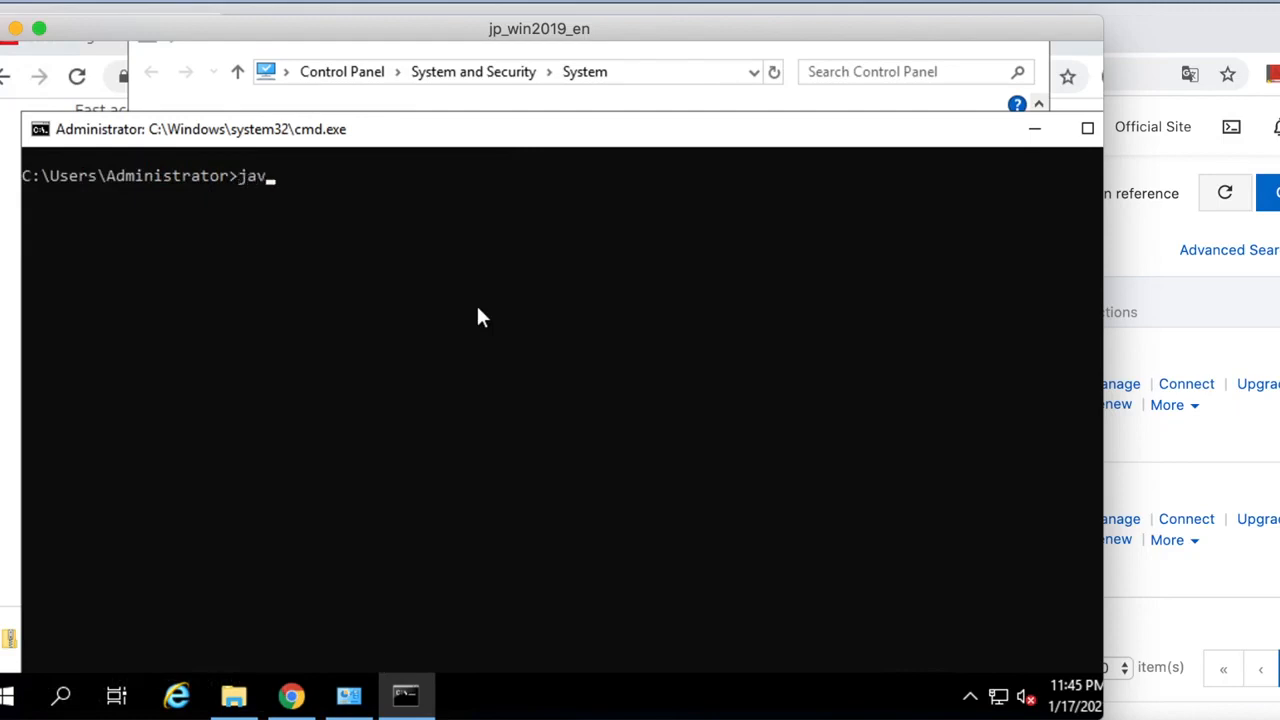
type("javac")
key("Return")
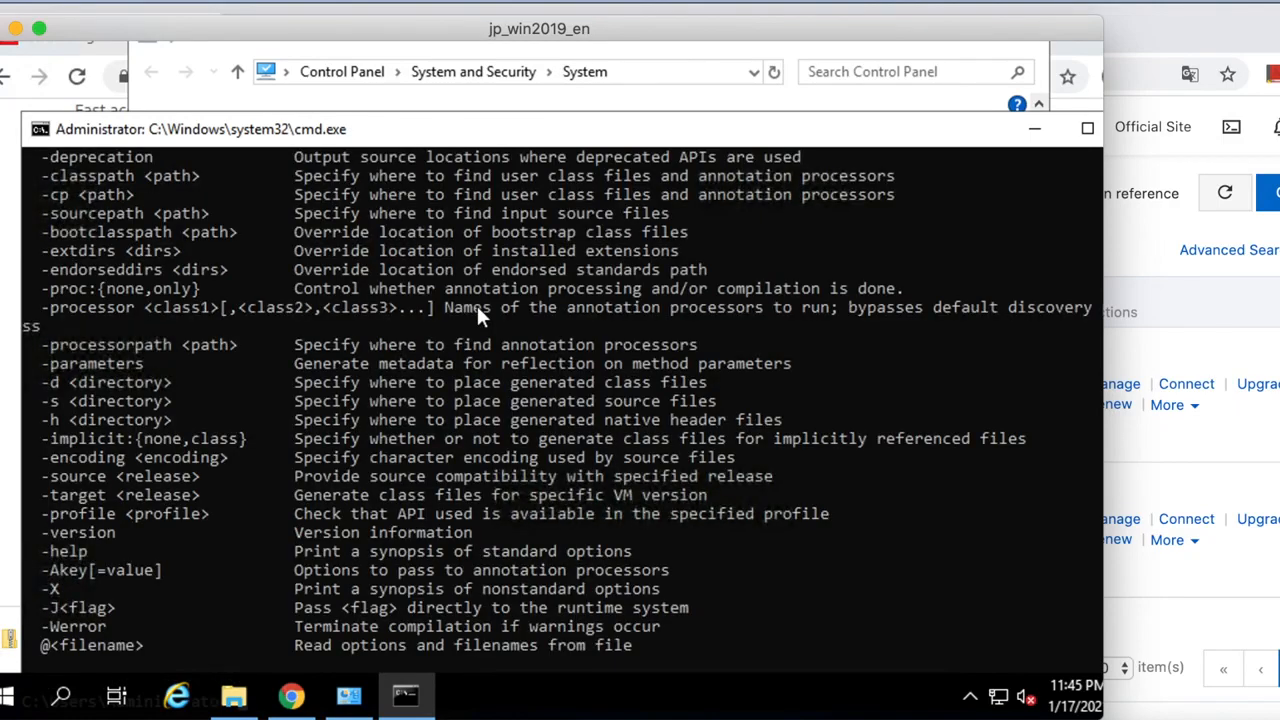
type("cls")
key("Return")
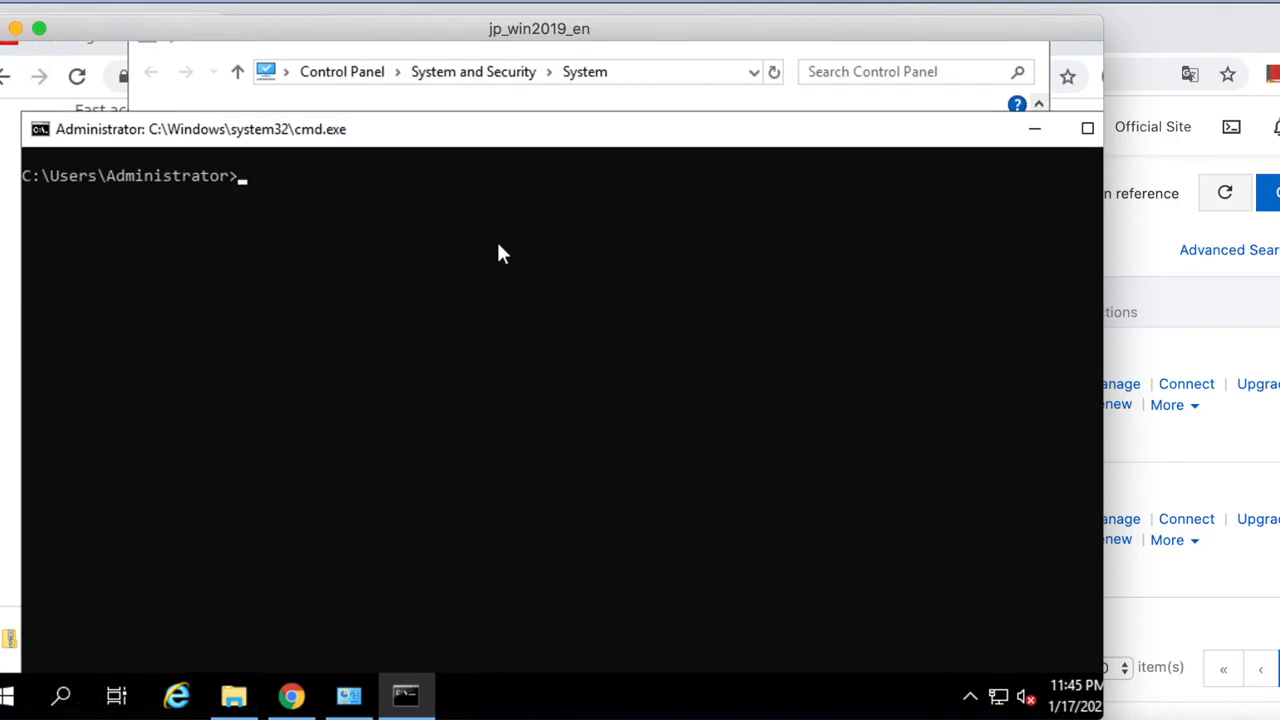
left_click_drag(1020, 130, 903, 145)
left_click(924, 133)
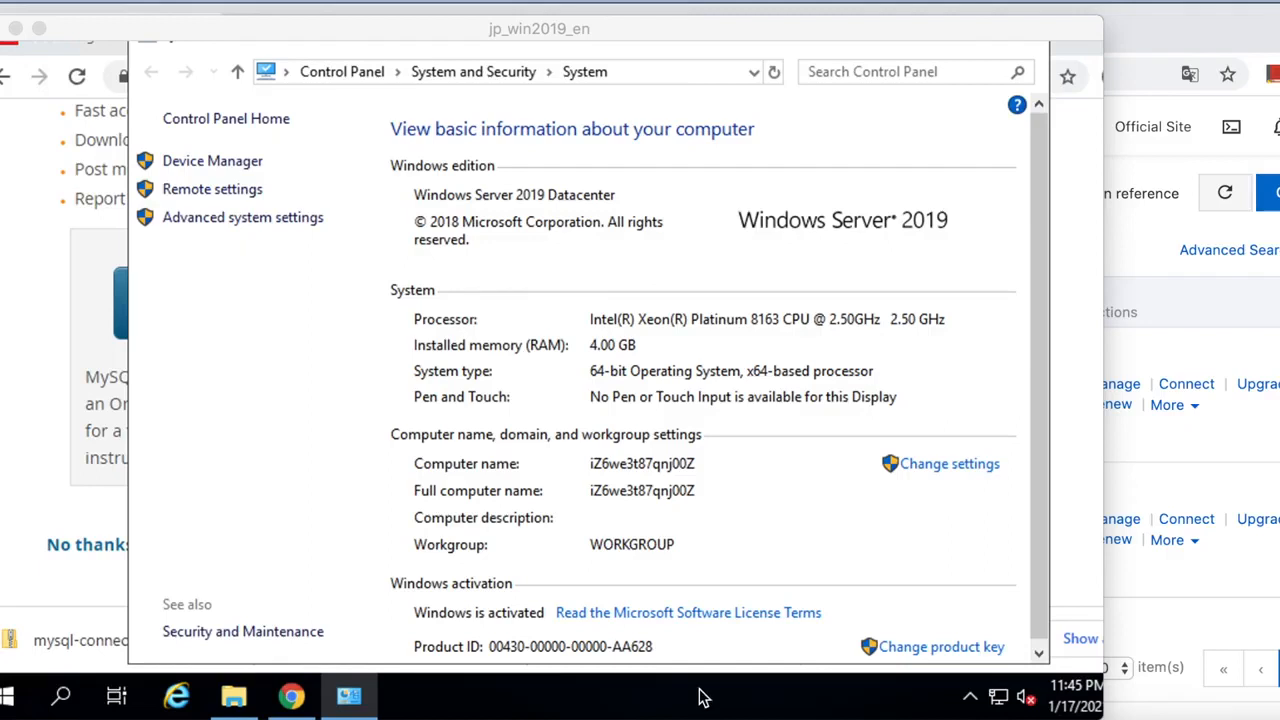
Extract apache-jmeter-5.4.zip into an apache-jmeter-5.4 folder in Downloads.
left_click(740, 426)
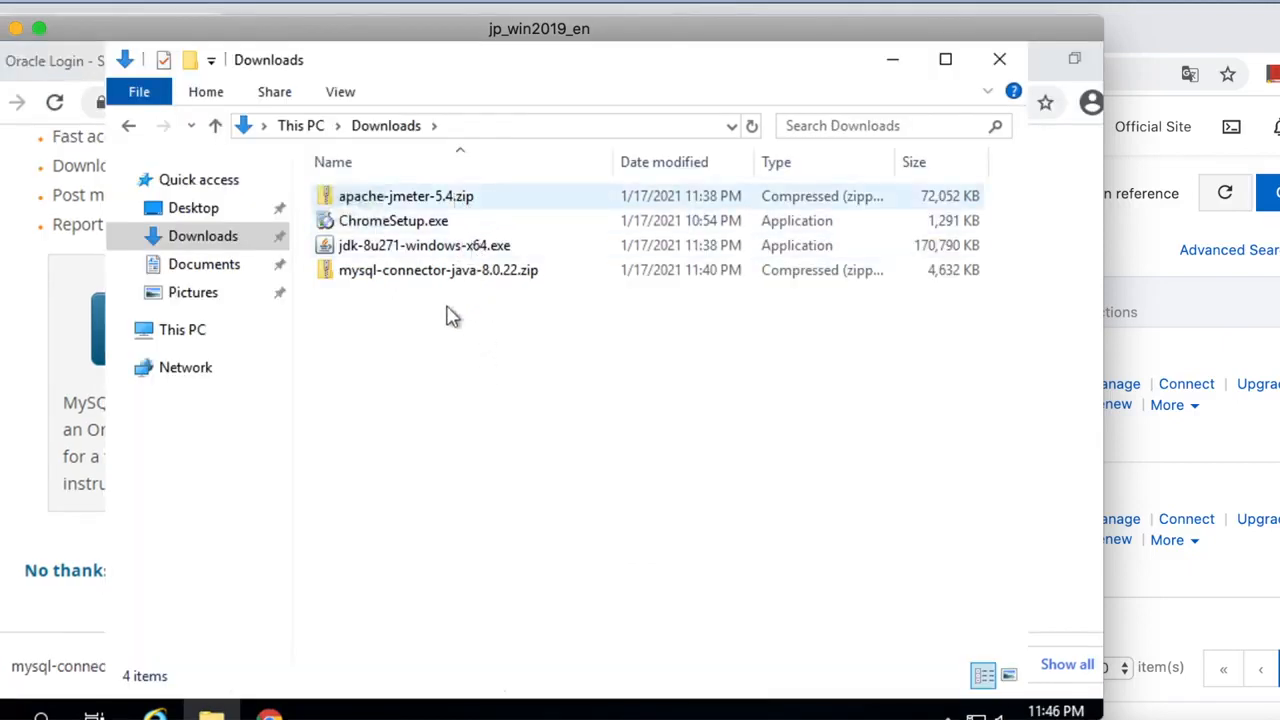
left_click(424, 199)
right_click(423, 199)
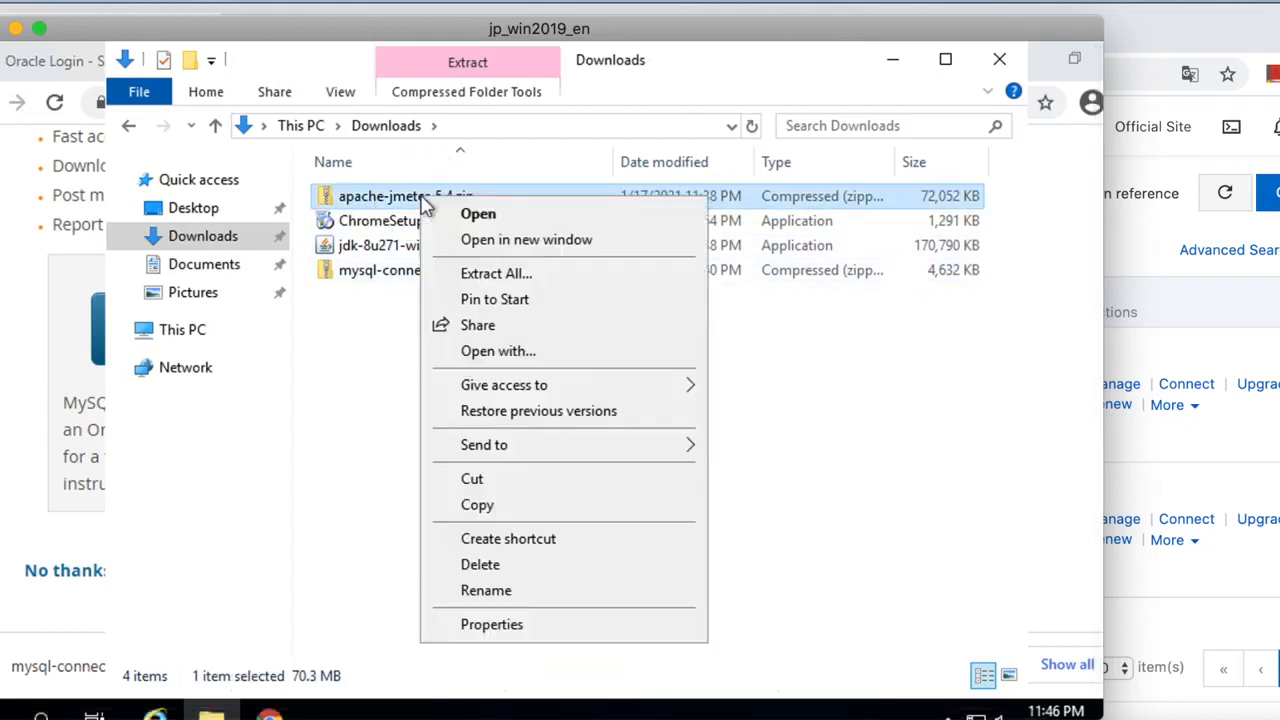
left_click(474, 281)
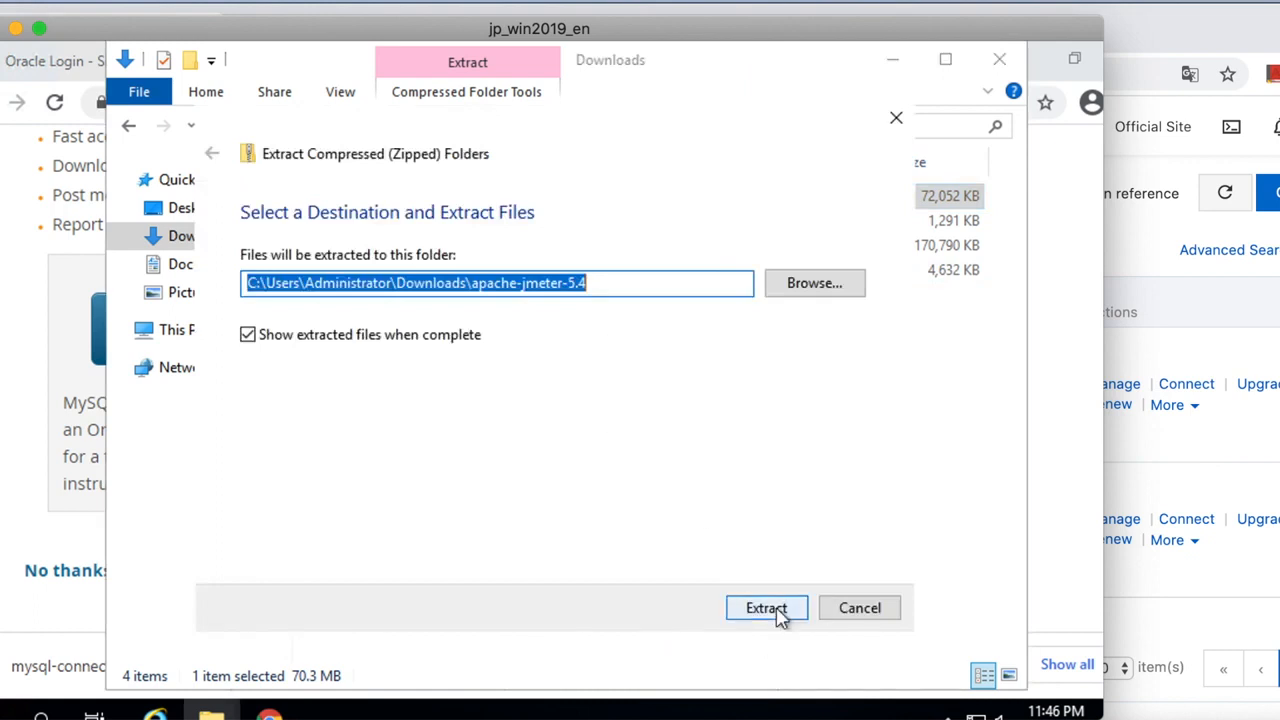
left_click(775, 611)
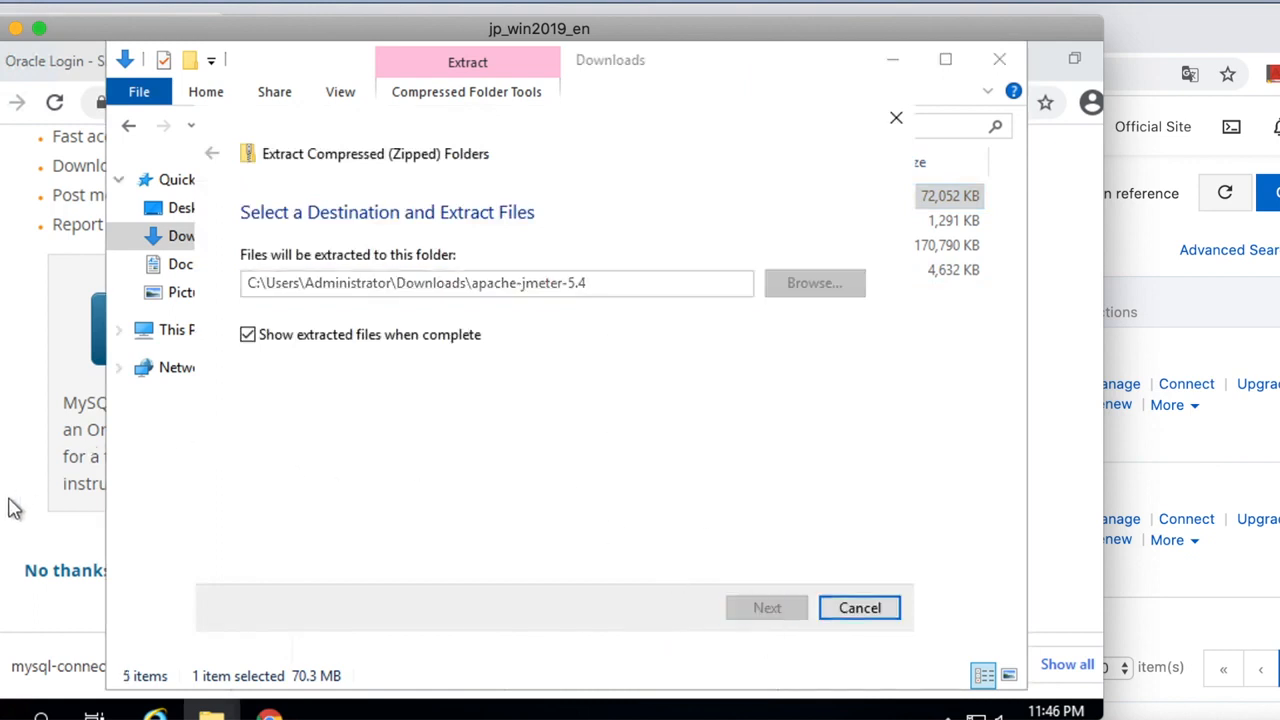
Minimize Chrome to watch the extraction and select mysql-connector-java-8.0.22.zip.
left_click(23, 463)
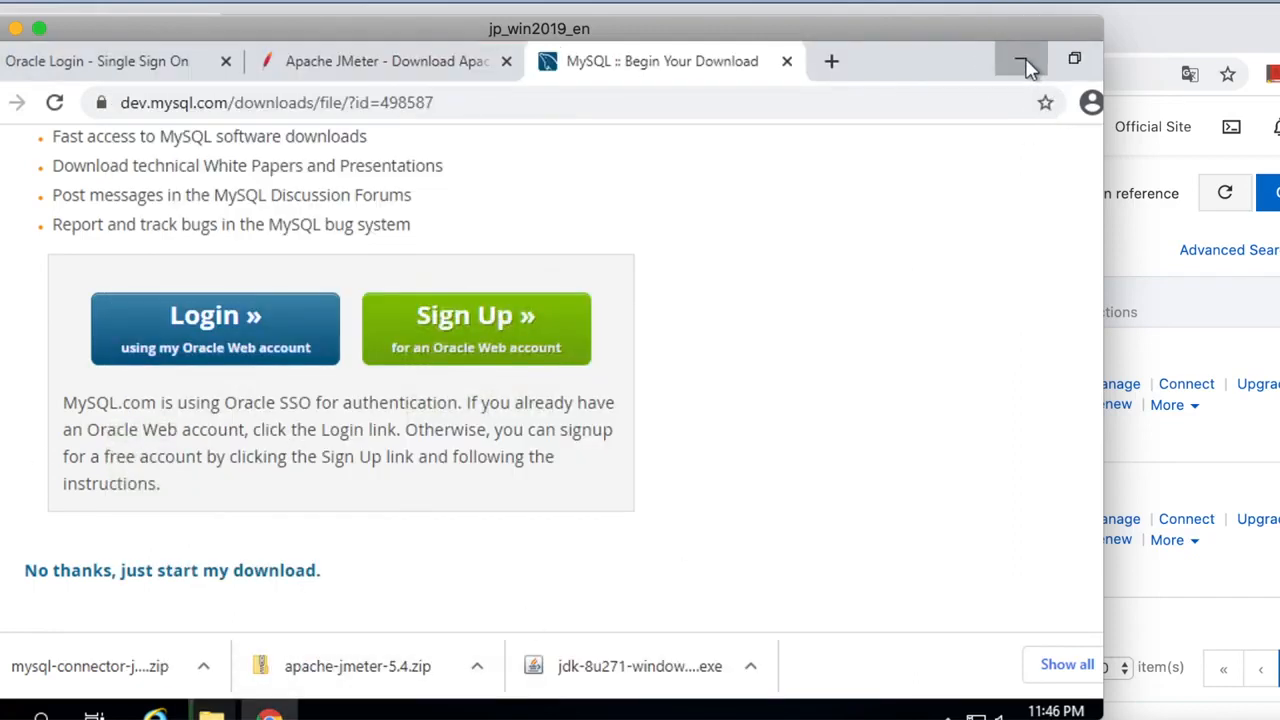
left_click(1022, 62)
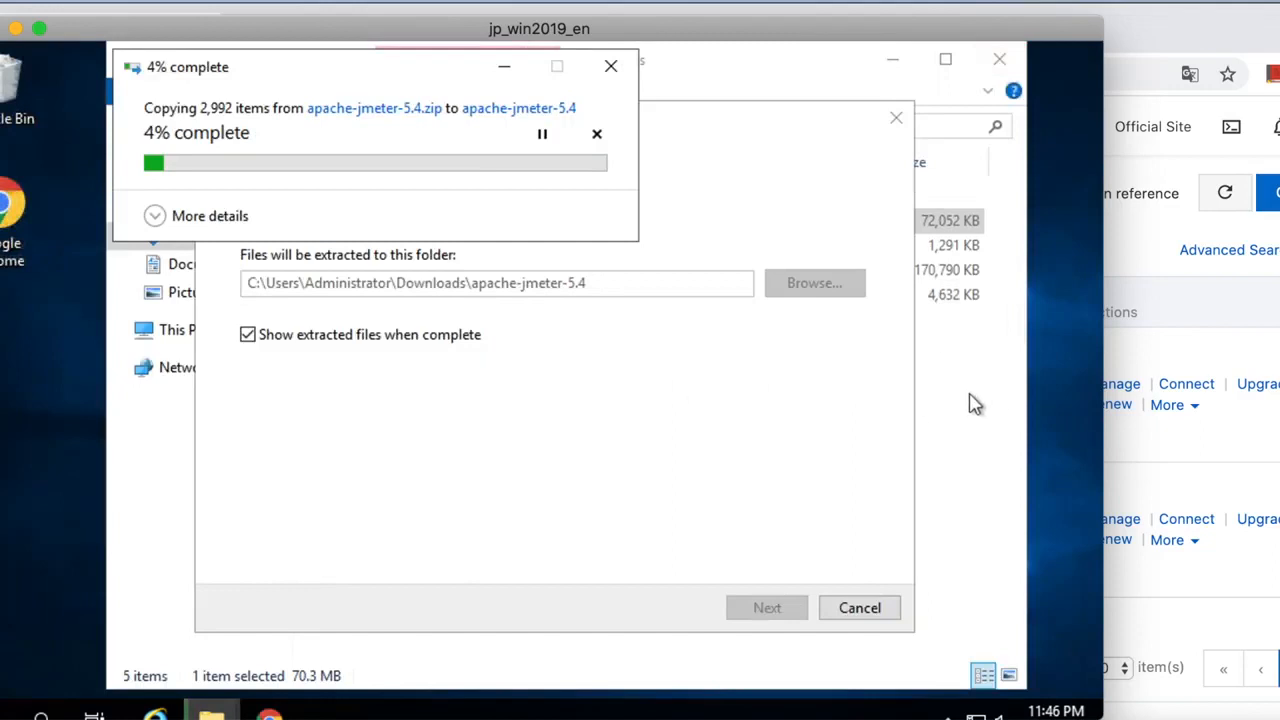
left_click(430, 305)
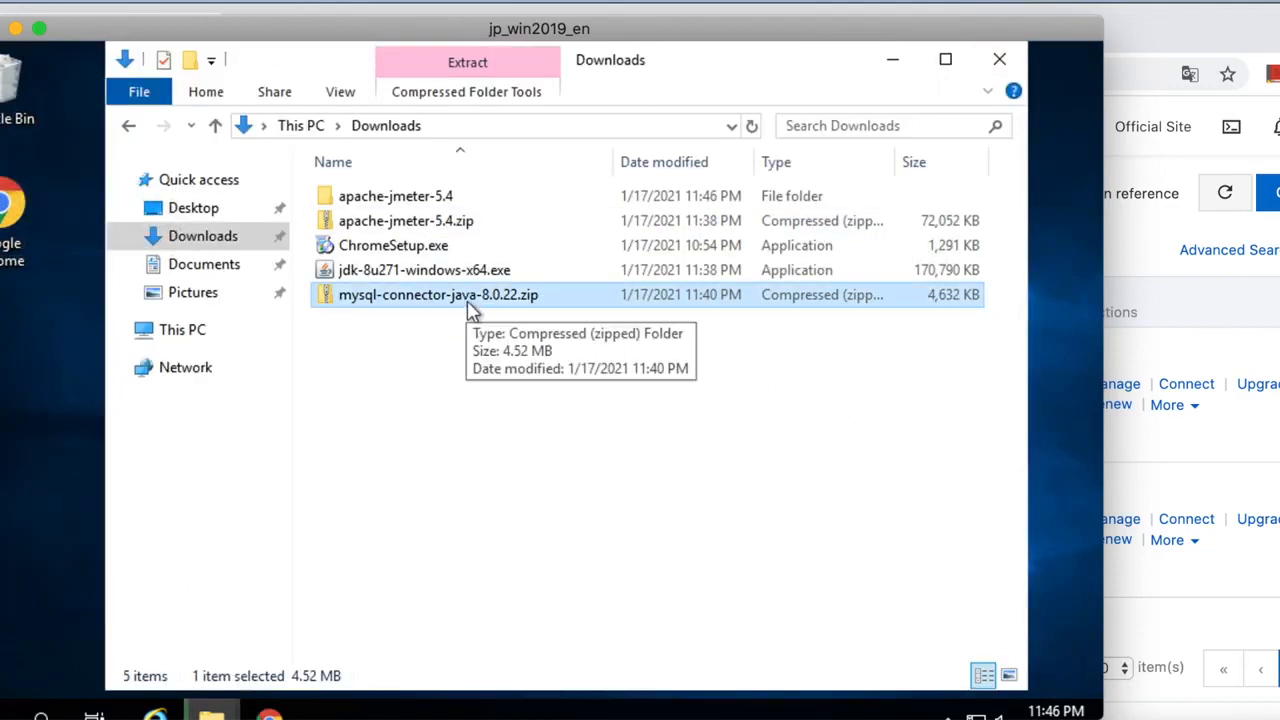
Extract all files from the mysql-connector-java-8.0.22.zip archive.
right_click(412, 302)
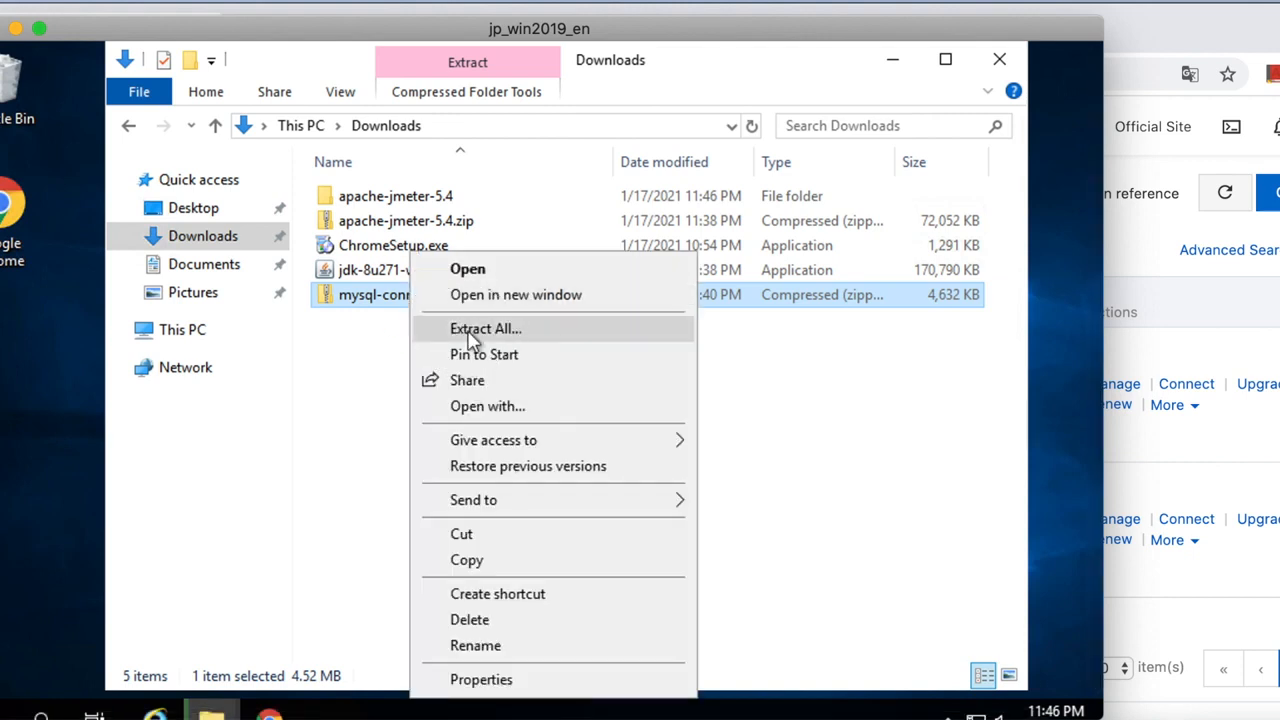
left_click(472, 330)
left_click(778, 608)
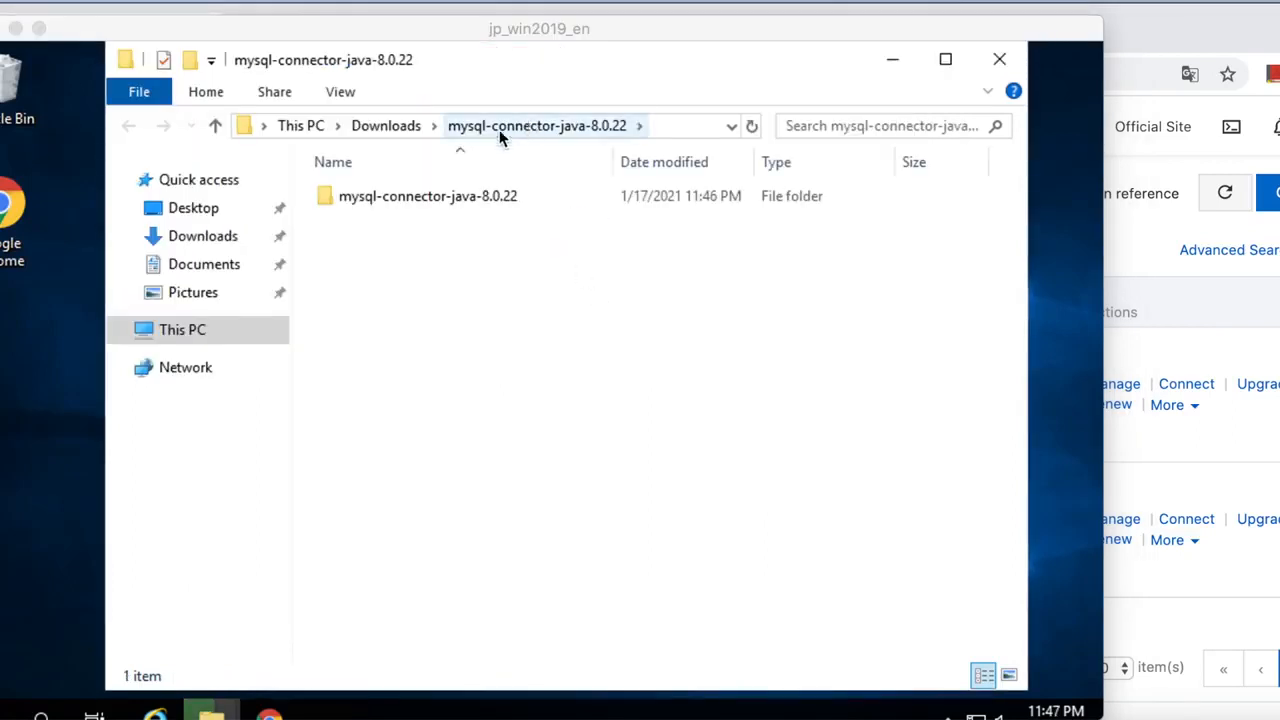
Copy mysql-connector-java-8.0.22.jar from the extracted folder and return to Downloads.
double_click(427, 196)
left_click(437, 343)
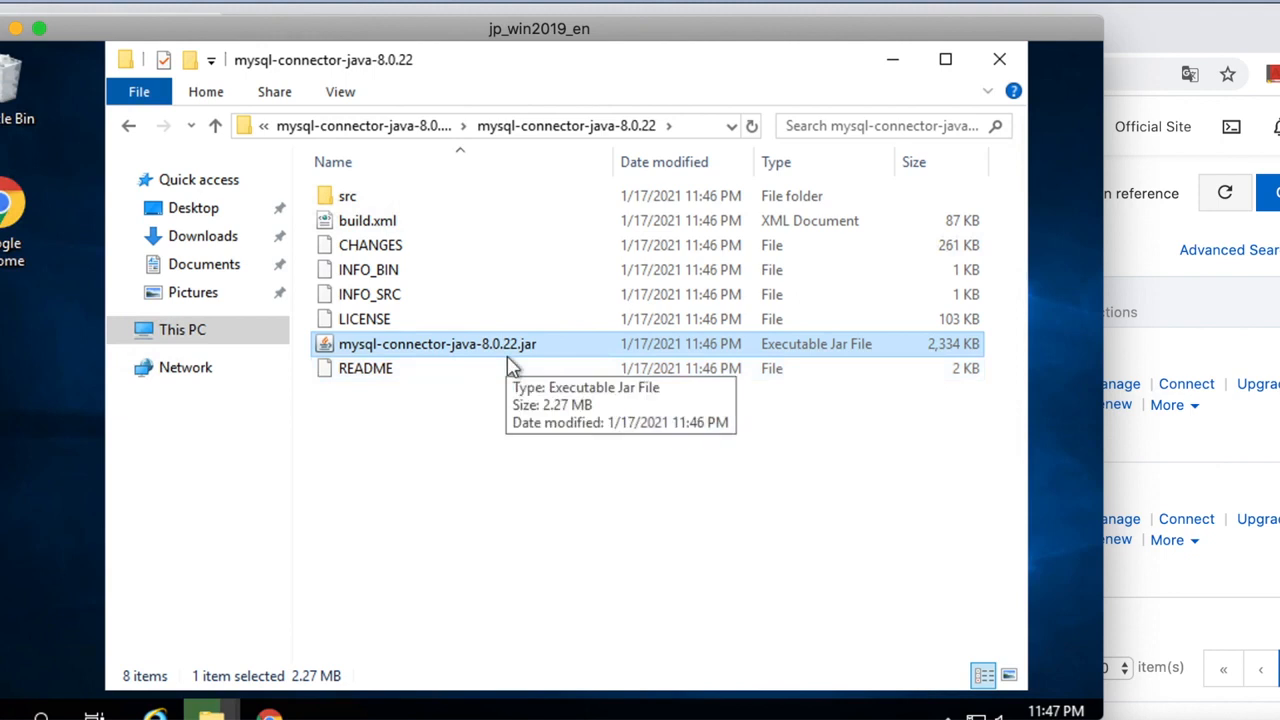
right_click(430, 346)
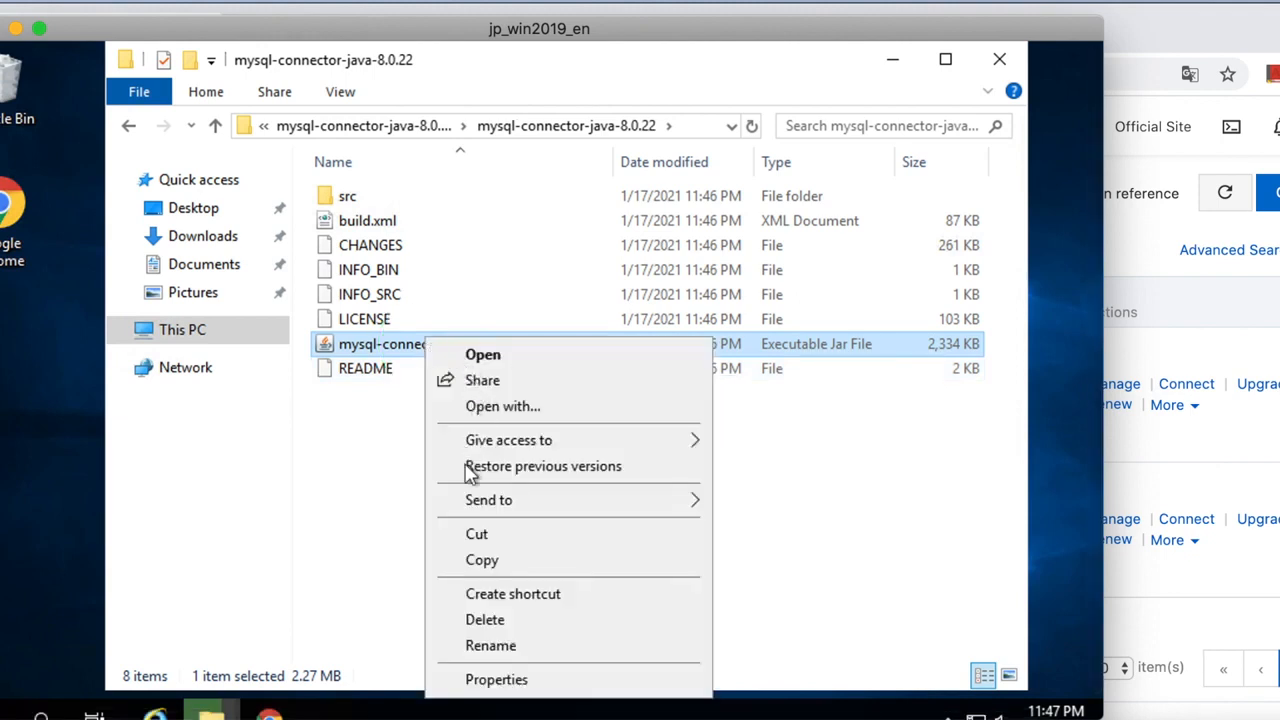
left_click(482, 560)
left_click(423, 127)
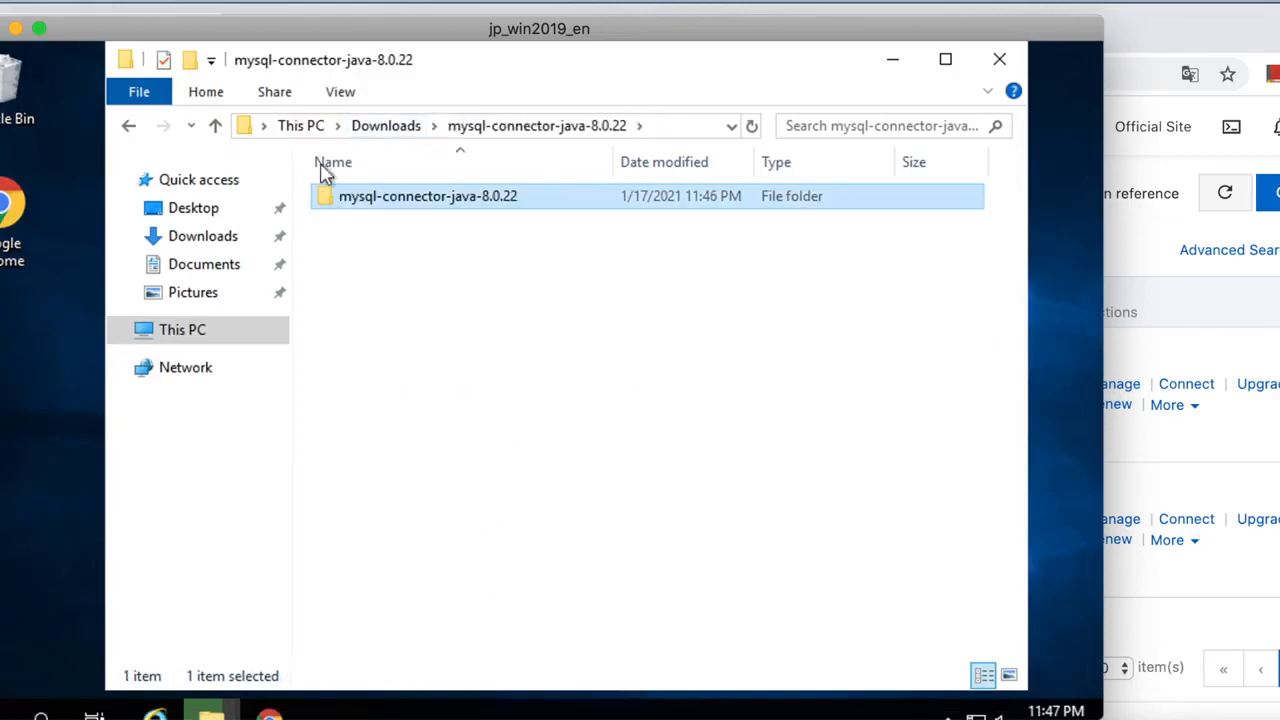
left_click(384, 126)
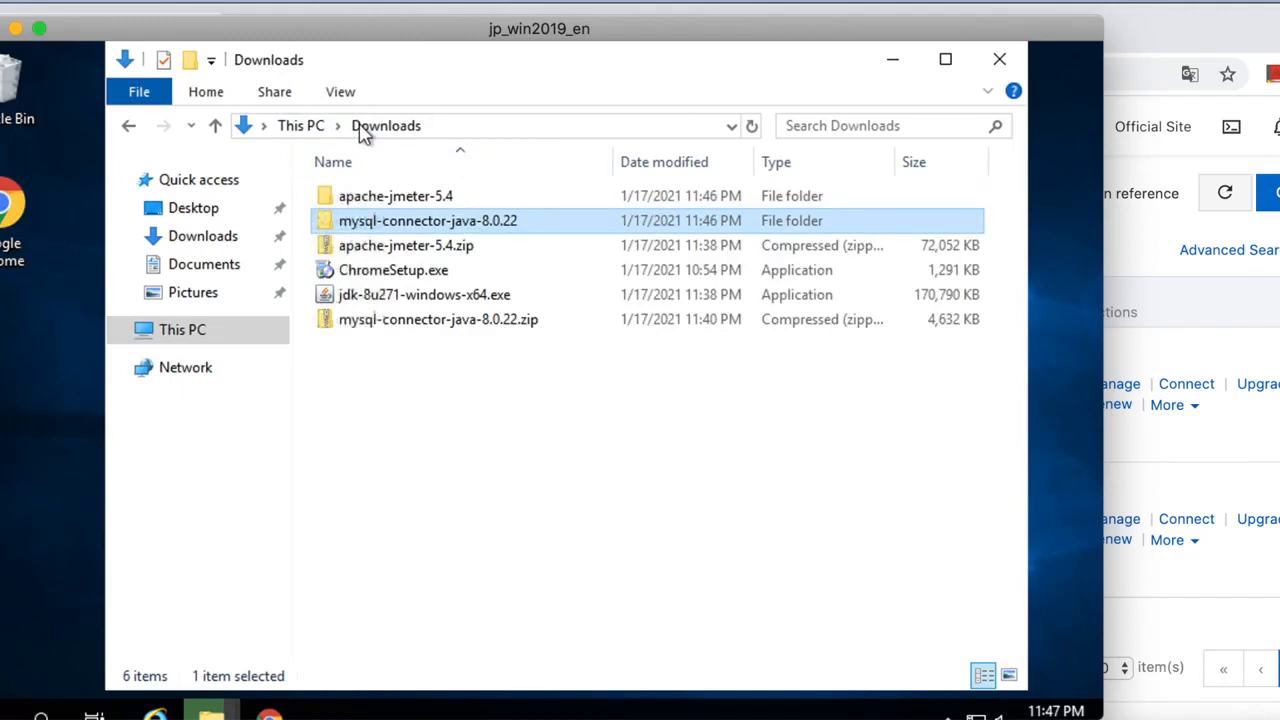
Paste the connector jar into apache-jmeter-5.4\apache-jmeter-5.4\lib.
double_click(380, 200)
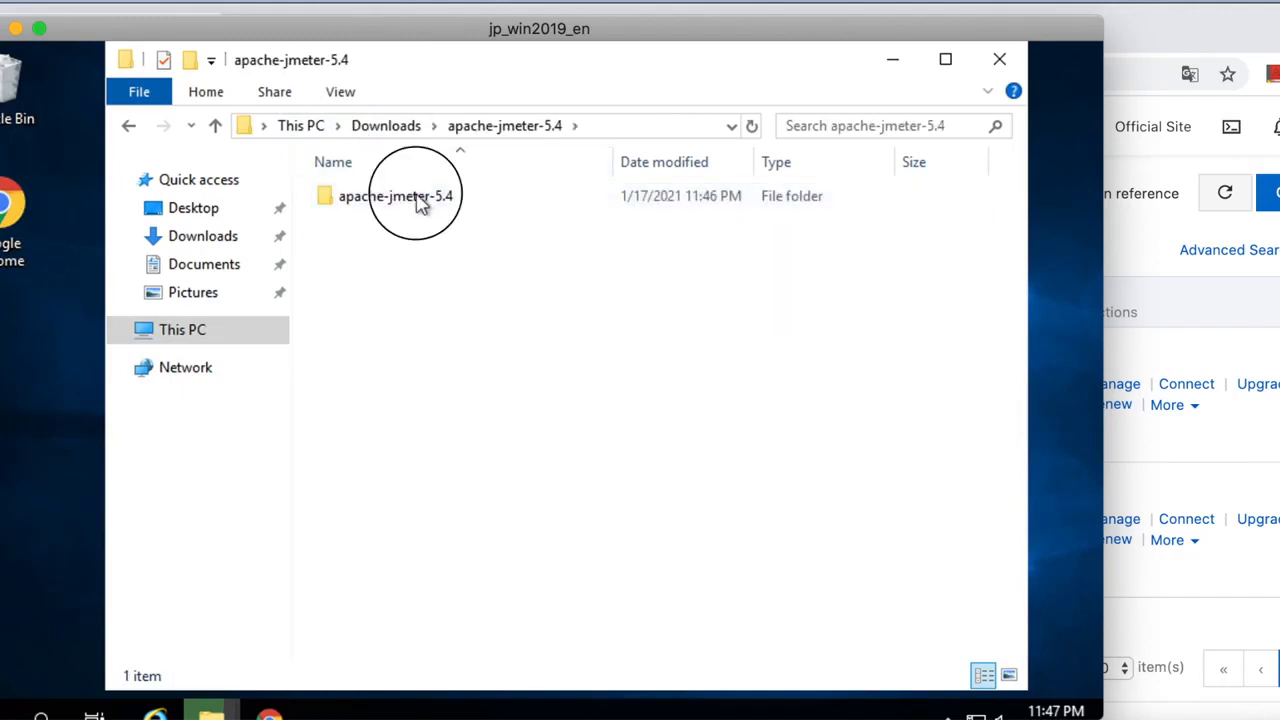
double_click(417, 200)
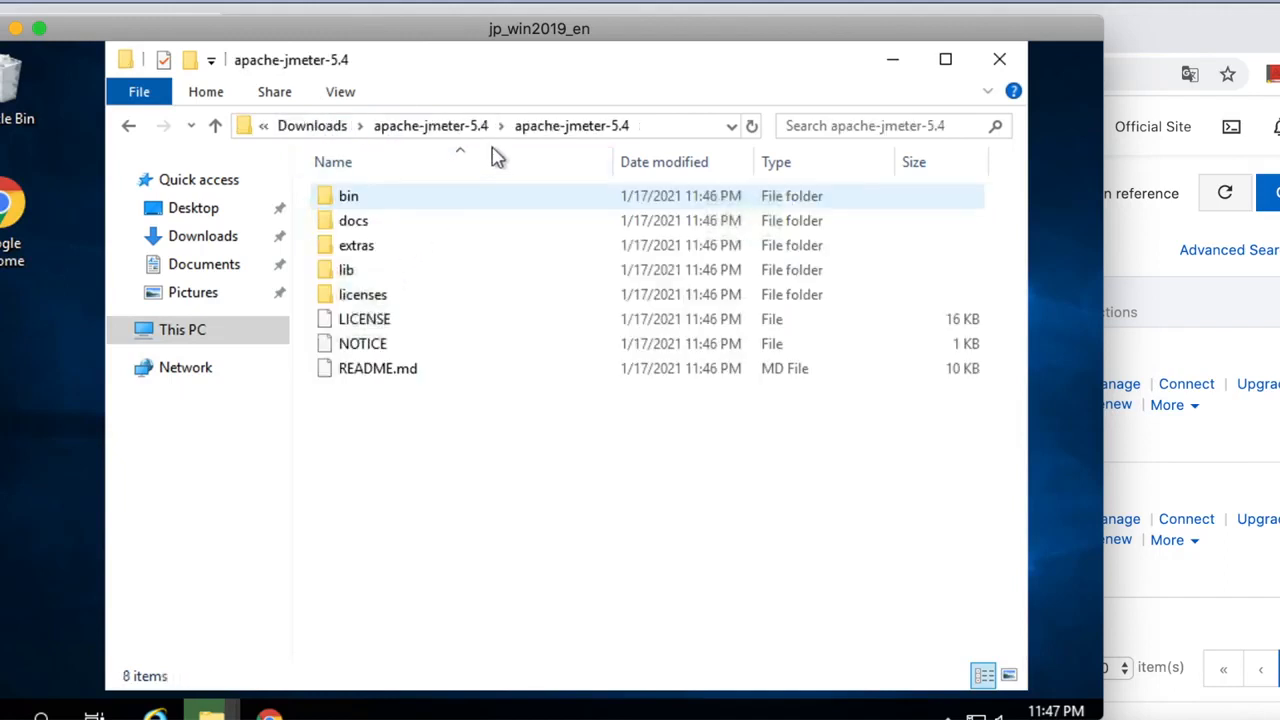
left_click(372, 277)
double_click(380, 277)
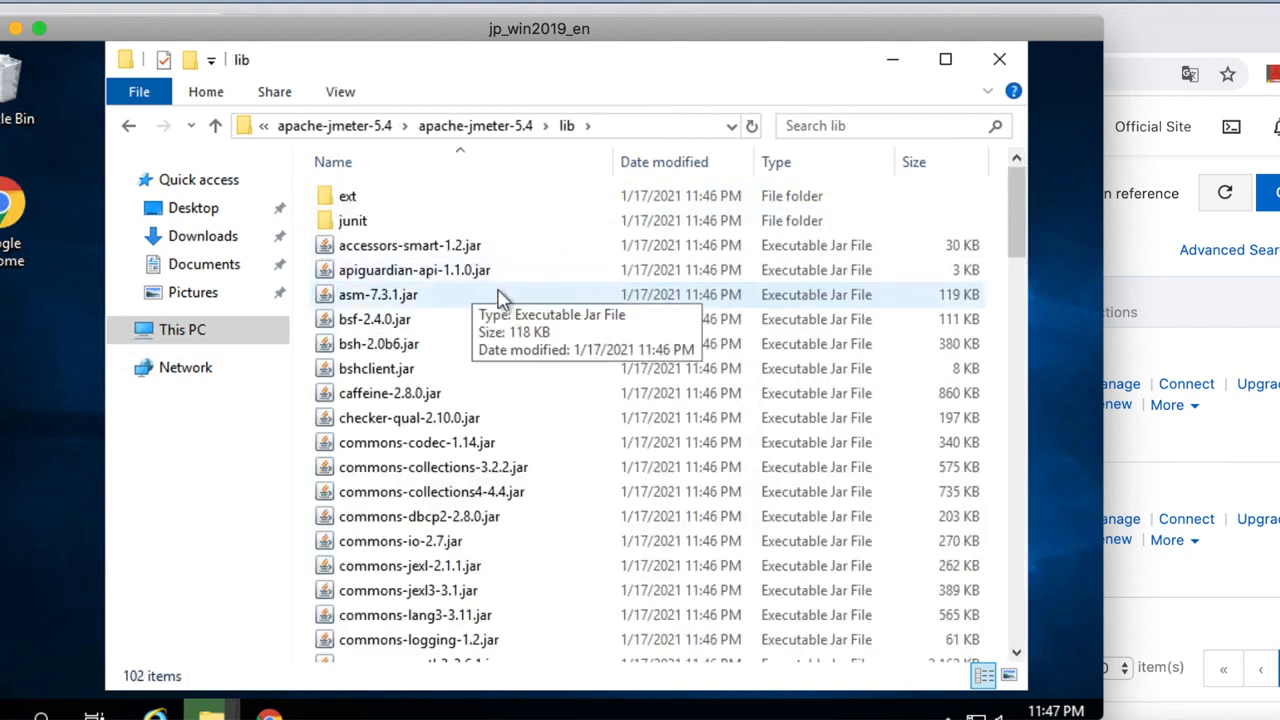
right_click(306, 489)
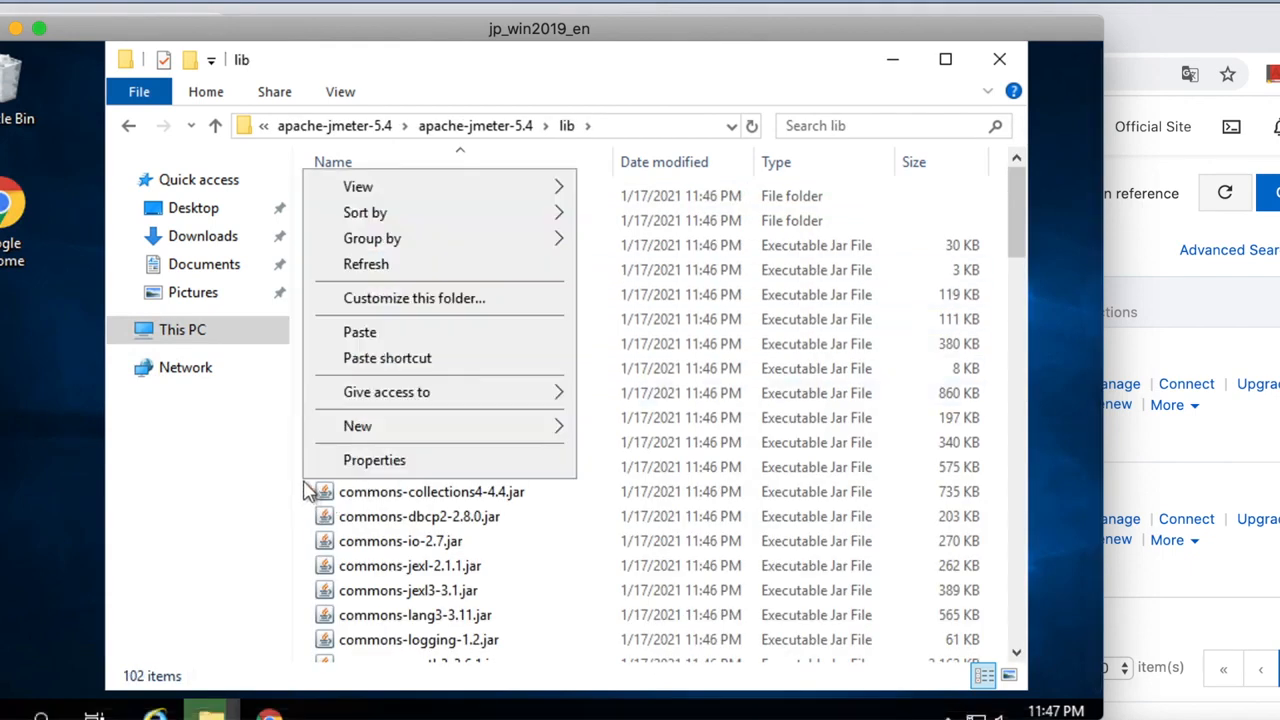
left_click(378, 338)
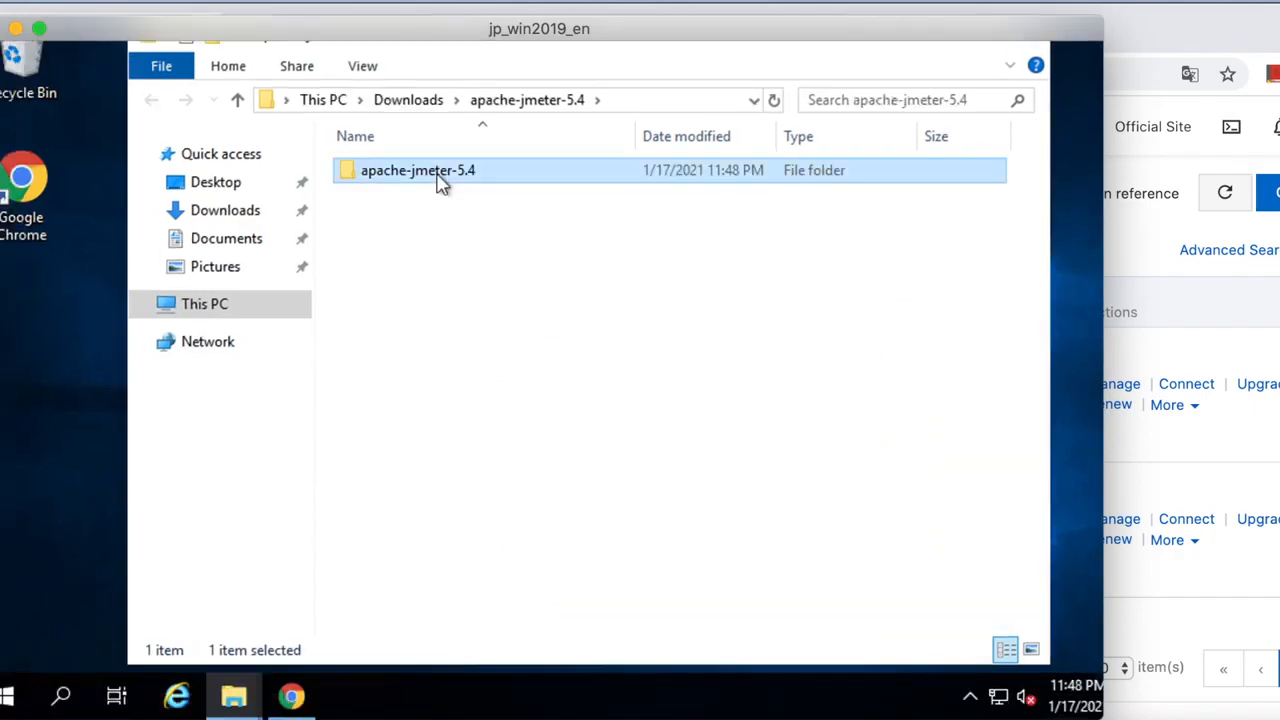
Go to JMeter's bin folder and select jmeter.bat.
double_click(441, 184)
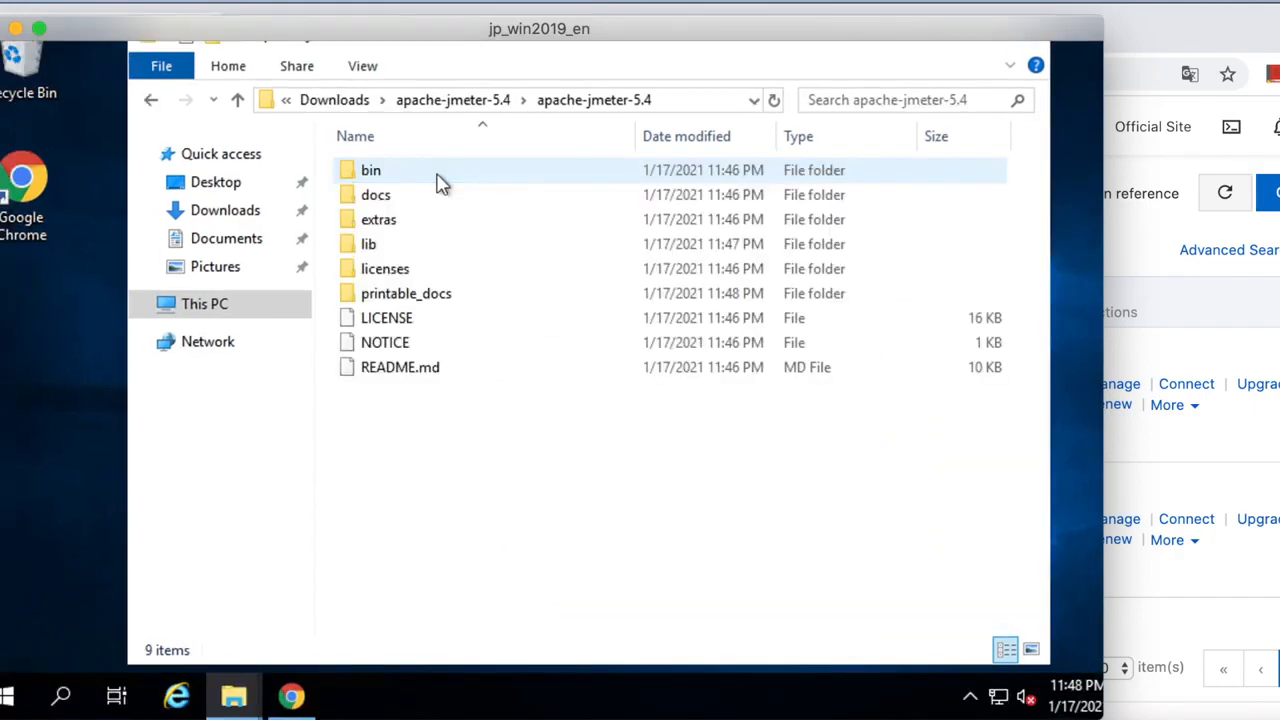
double_click(414, 178)
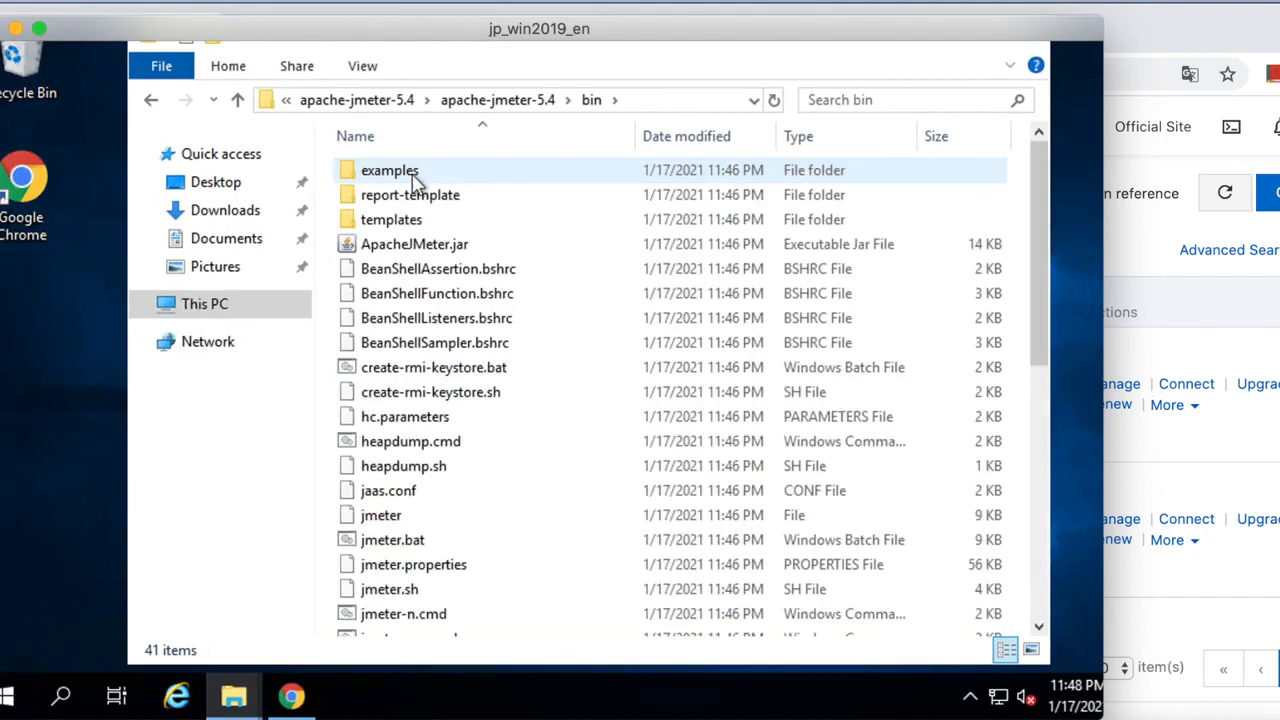
left_click(418, 548)
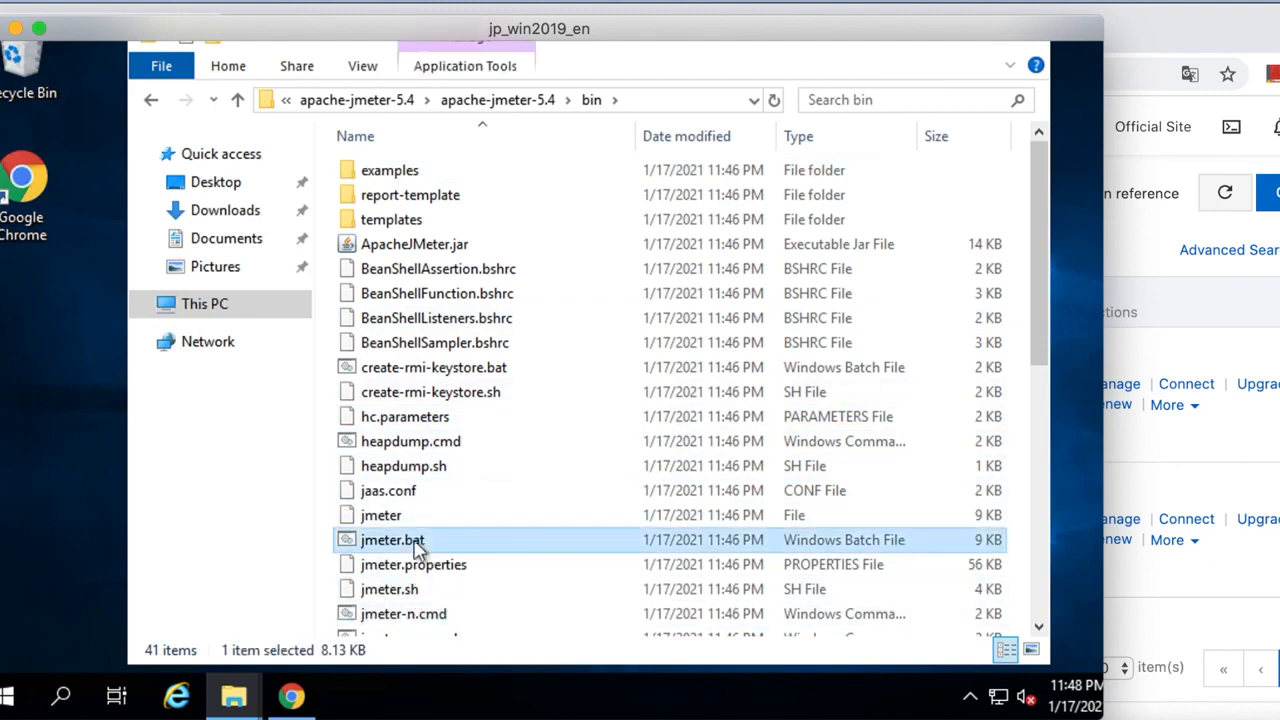
Launch JMeter 5.4 from jmeter.bat and bring its window to the front.
double_click(473, 545)
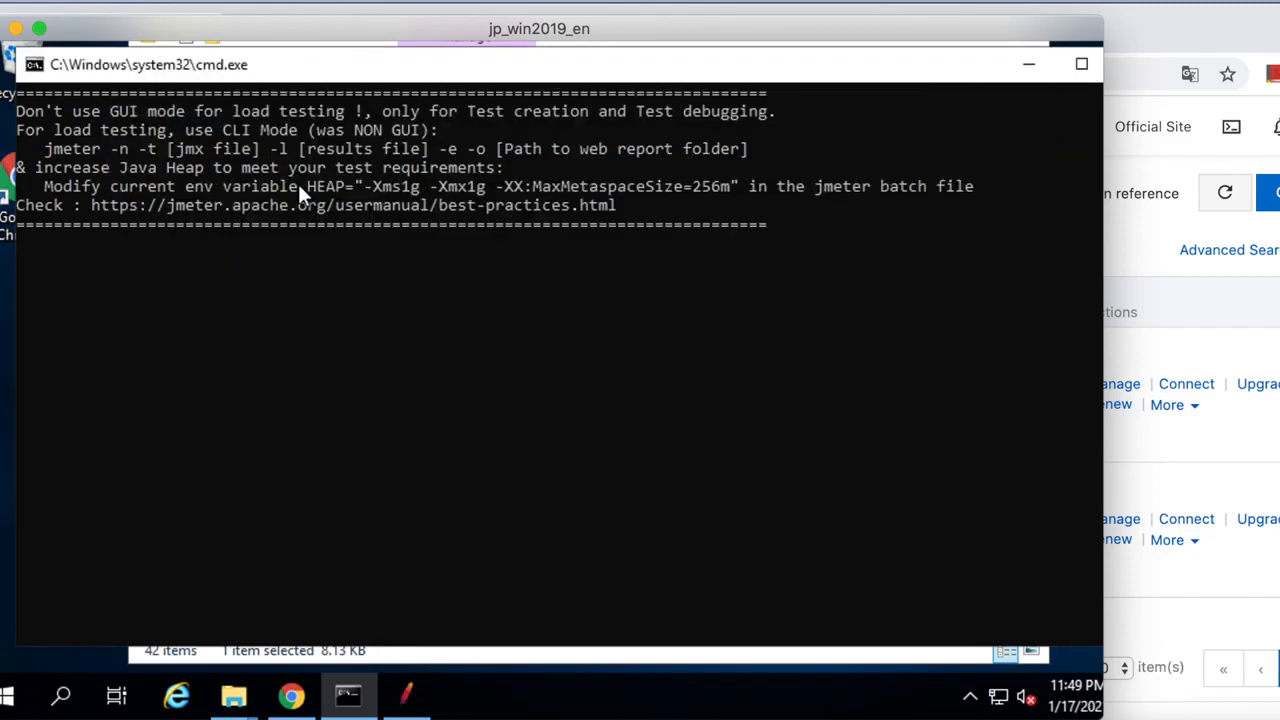
left_click(265, 241)
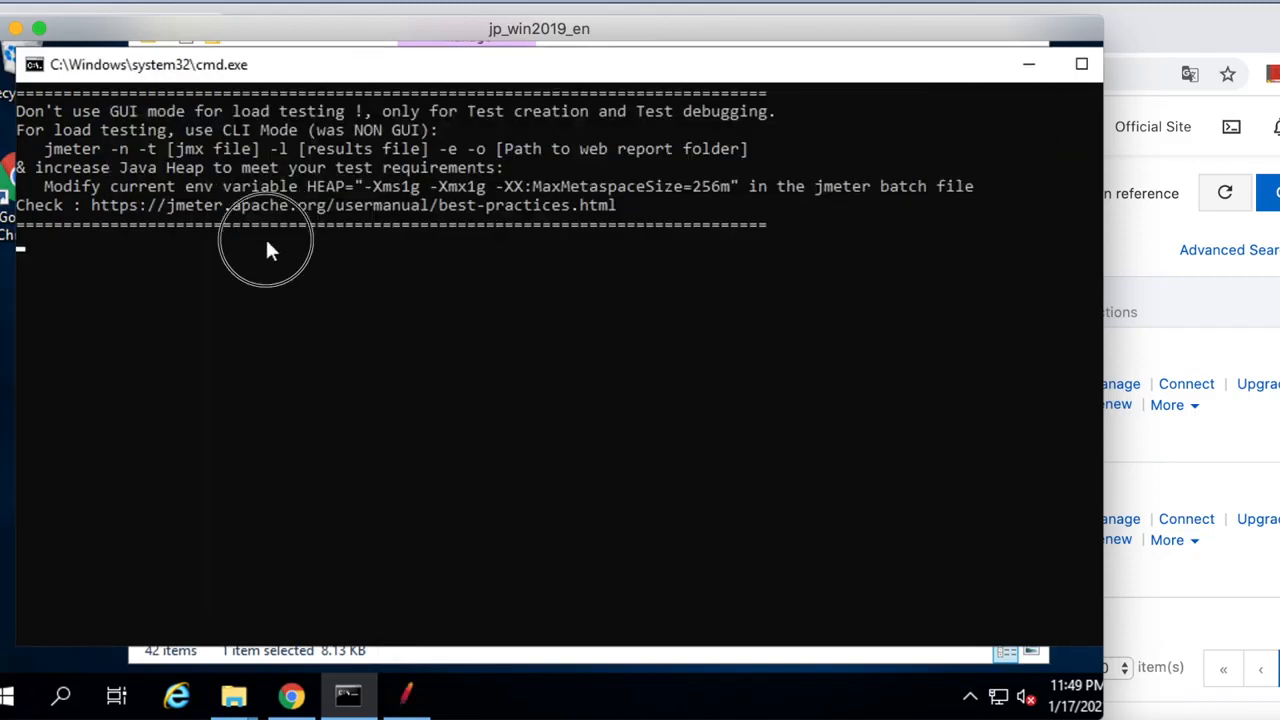
left_click(407, 700)
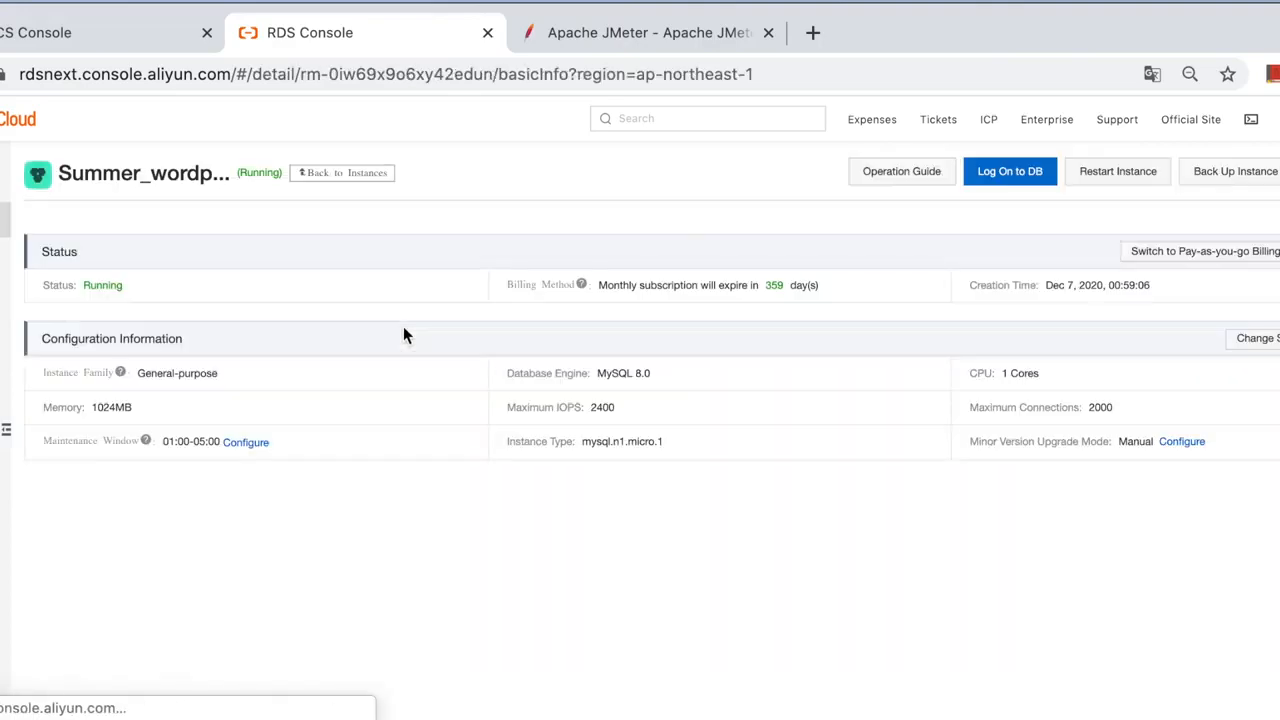
Log on to Summer_wordpress in DMS and type 'create database test;' on a new line.
left_click(5, 254)
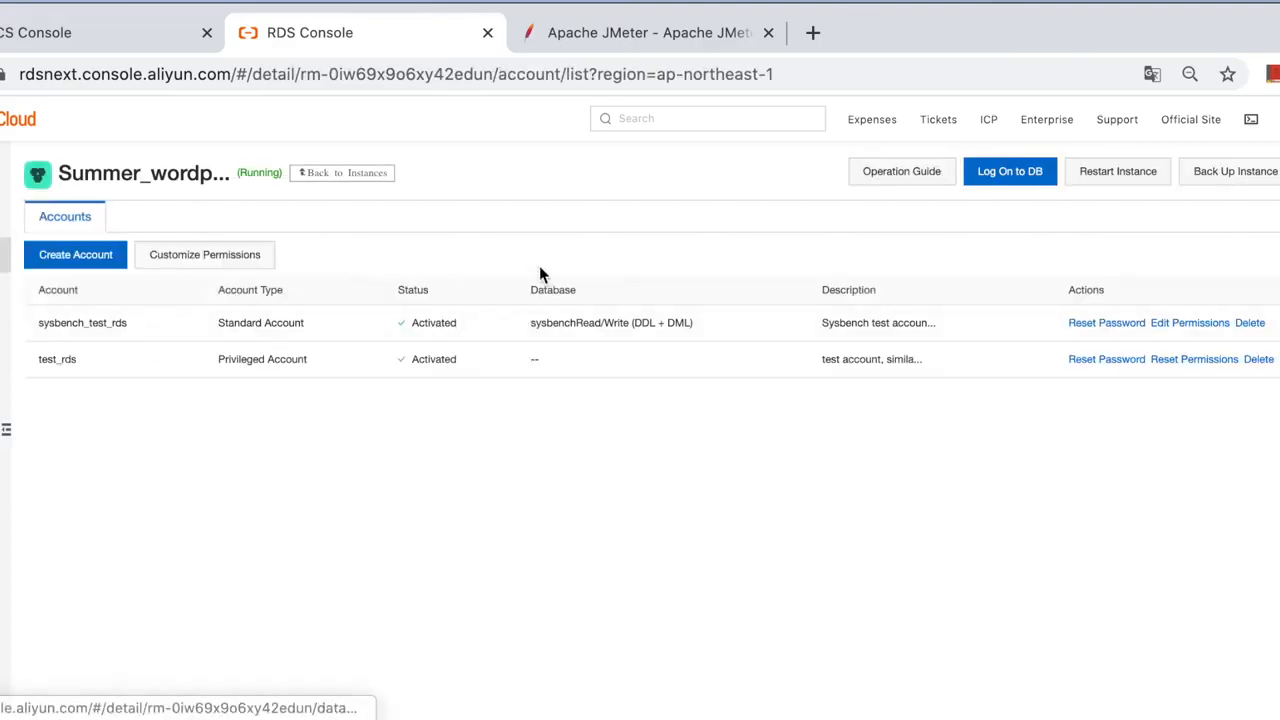
left_click(1010, 172)
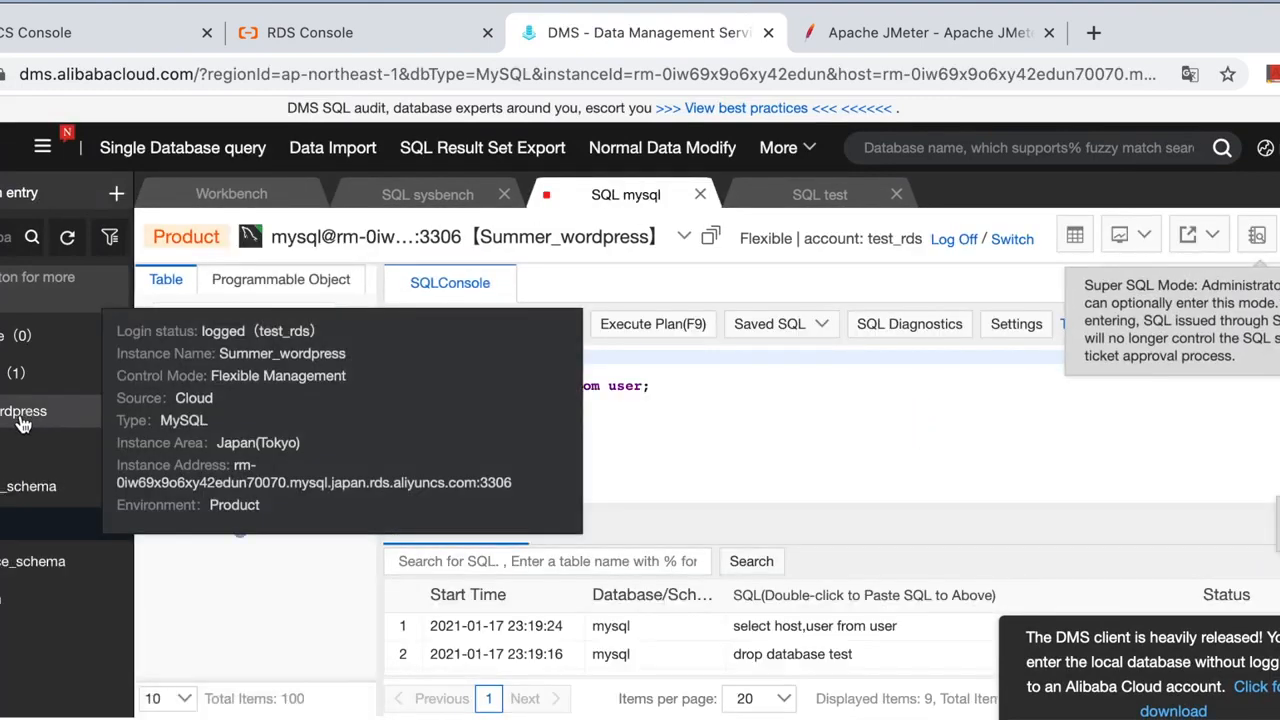
left_click(754, 403)
key("Return")
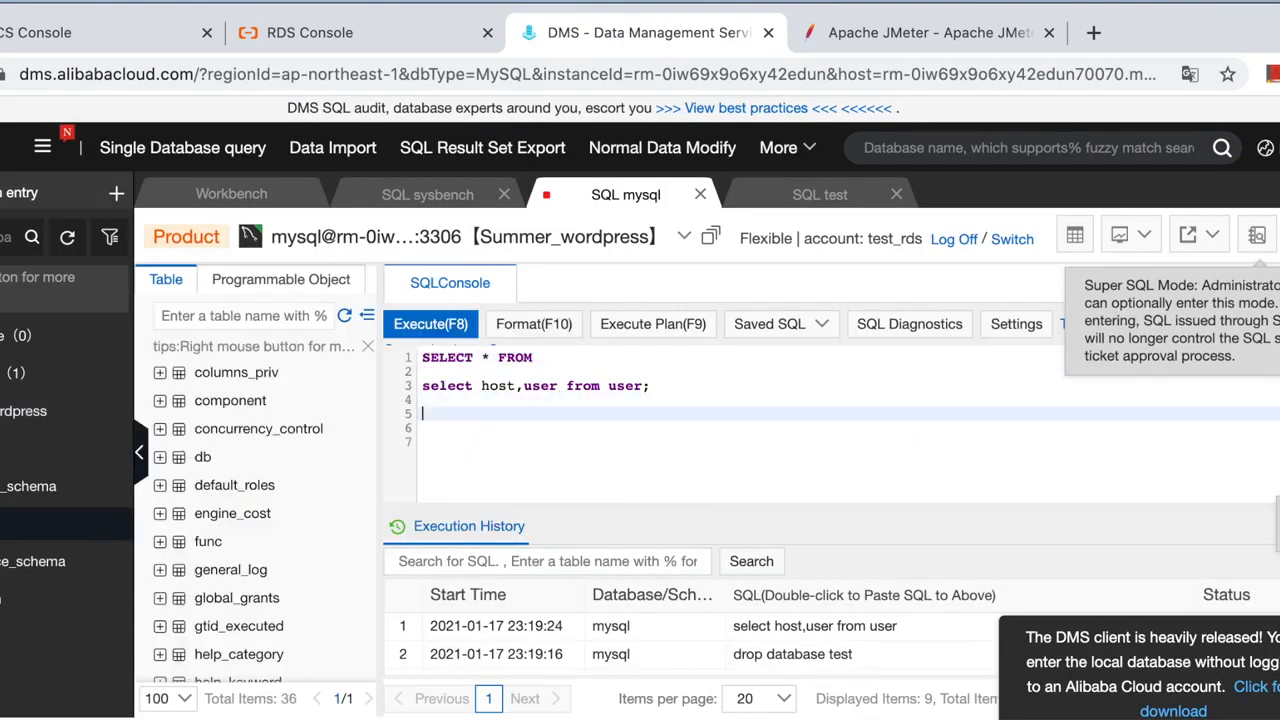
type("create")
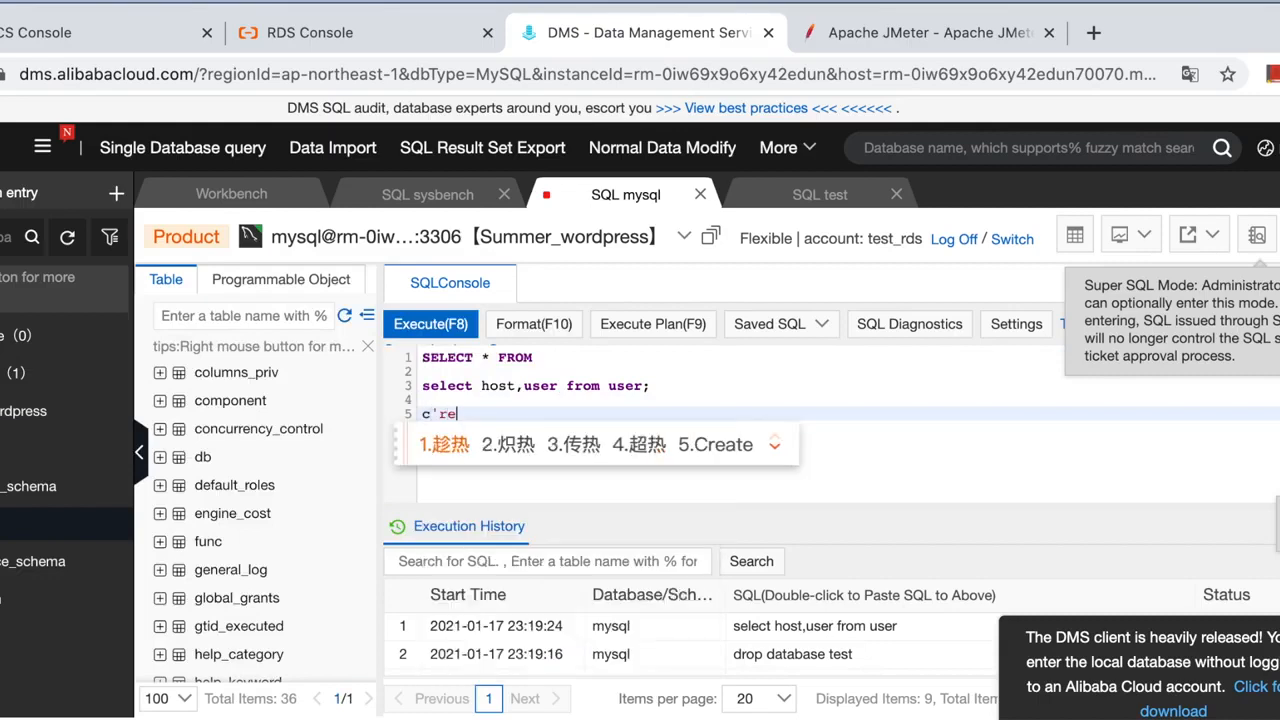
type(" database")
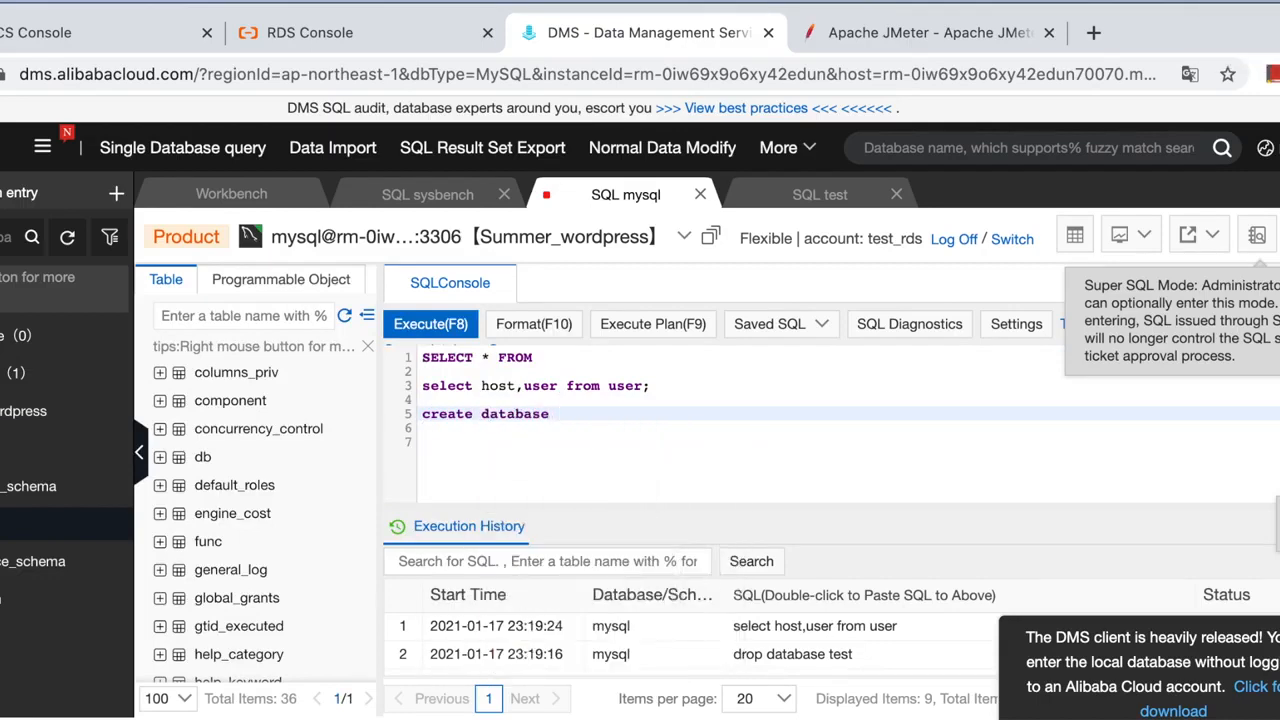
type(" test;")
Execute the 'create database test;' statement and refresh the database list.
left_click_drag(618, 415, 392, 413)
left_click(433, 323)
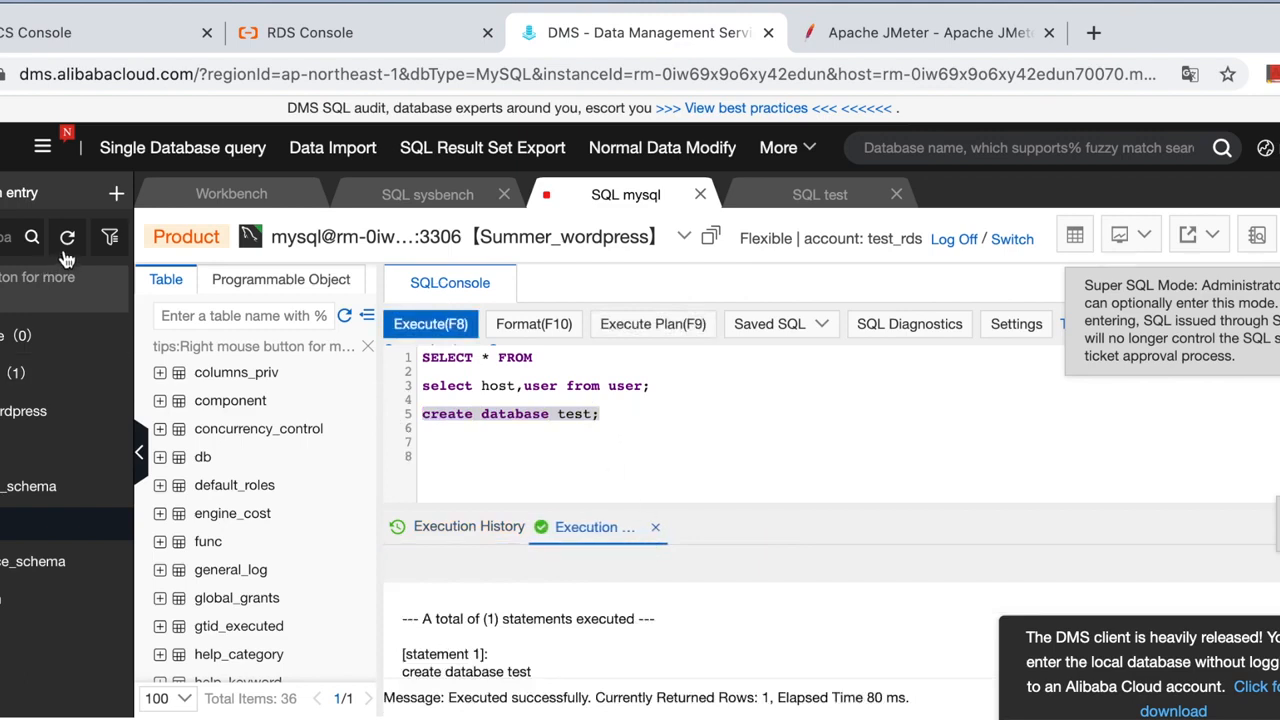
left_click(67, 237)
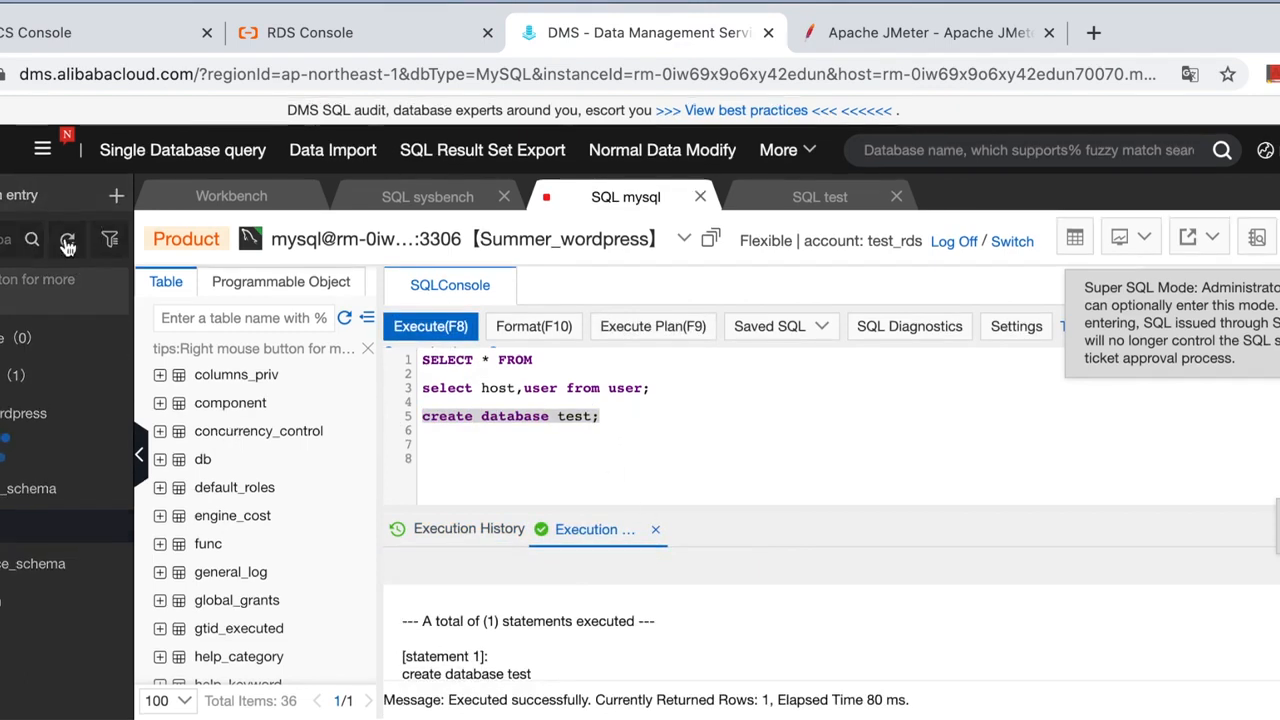
Open a Single Database query console on the new test database.
left_click(3, 376)
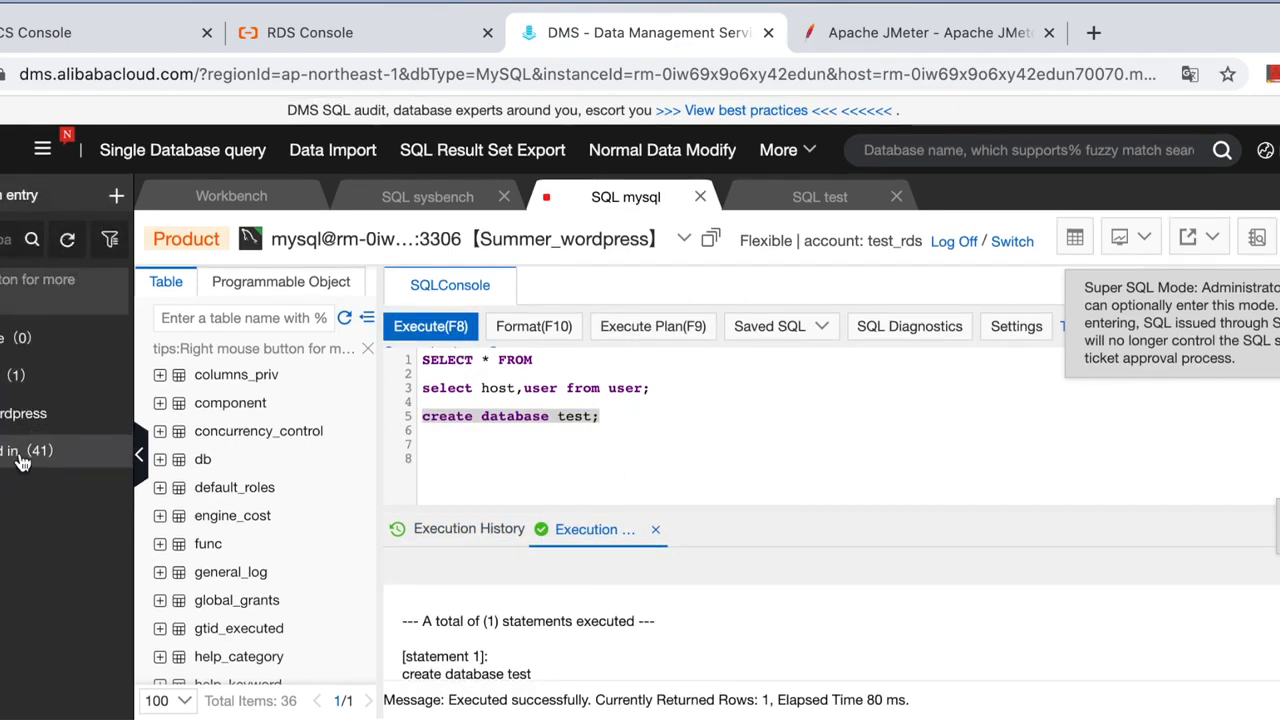
left_click(3, 414)
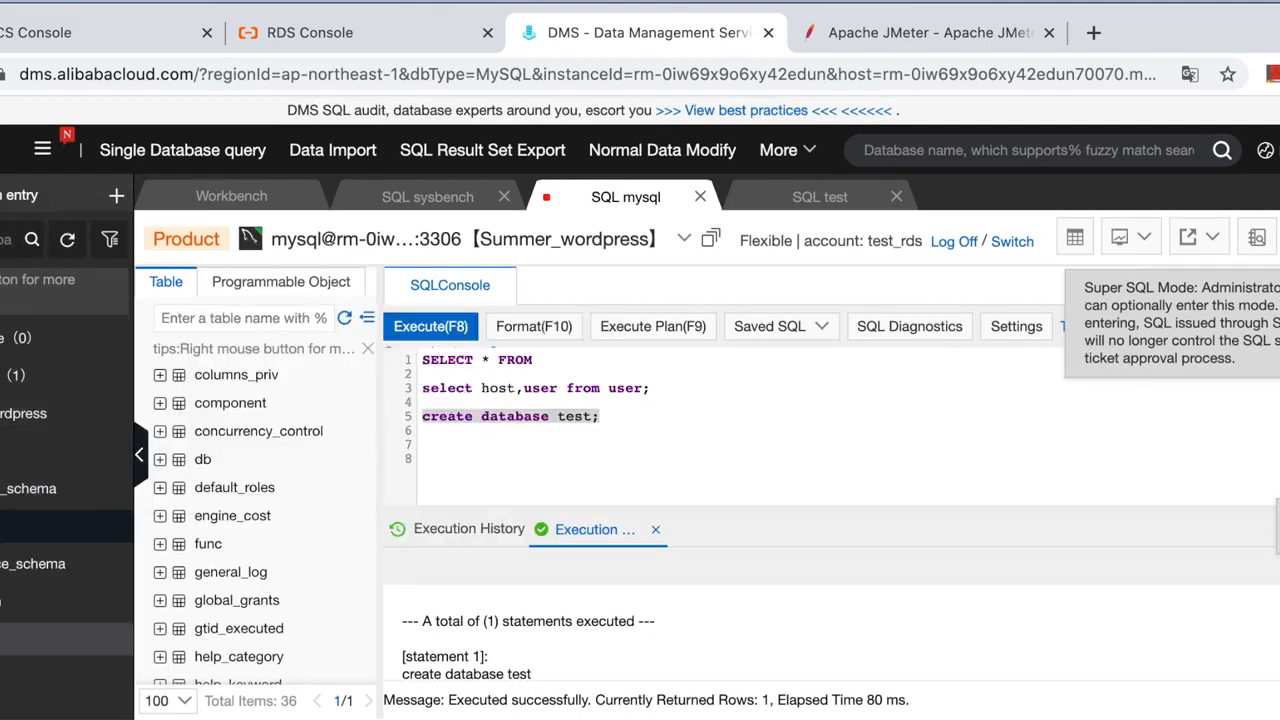
scroll(67, 500, "down", 3)
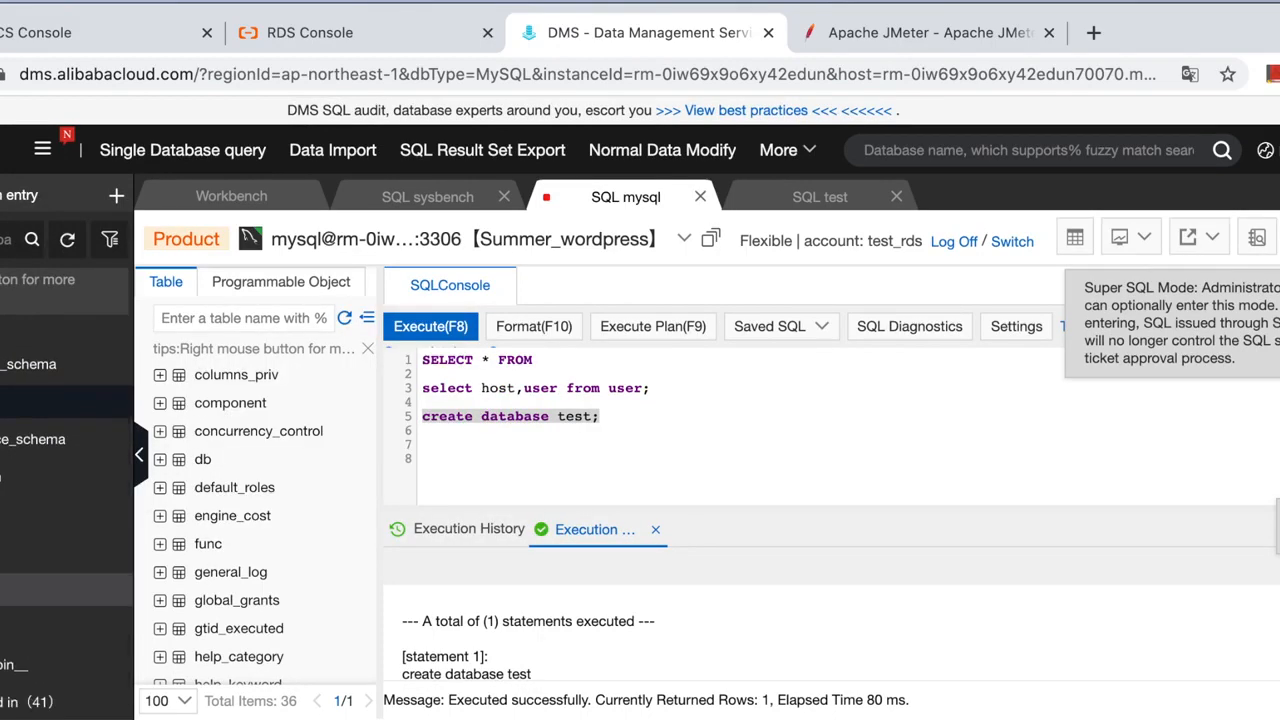
right_click(3, 590)
left_click(47, 373)
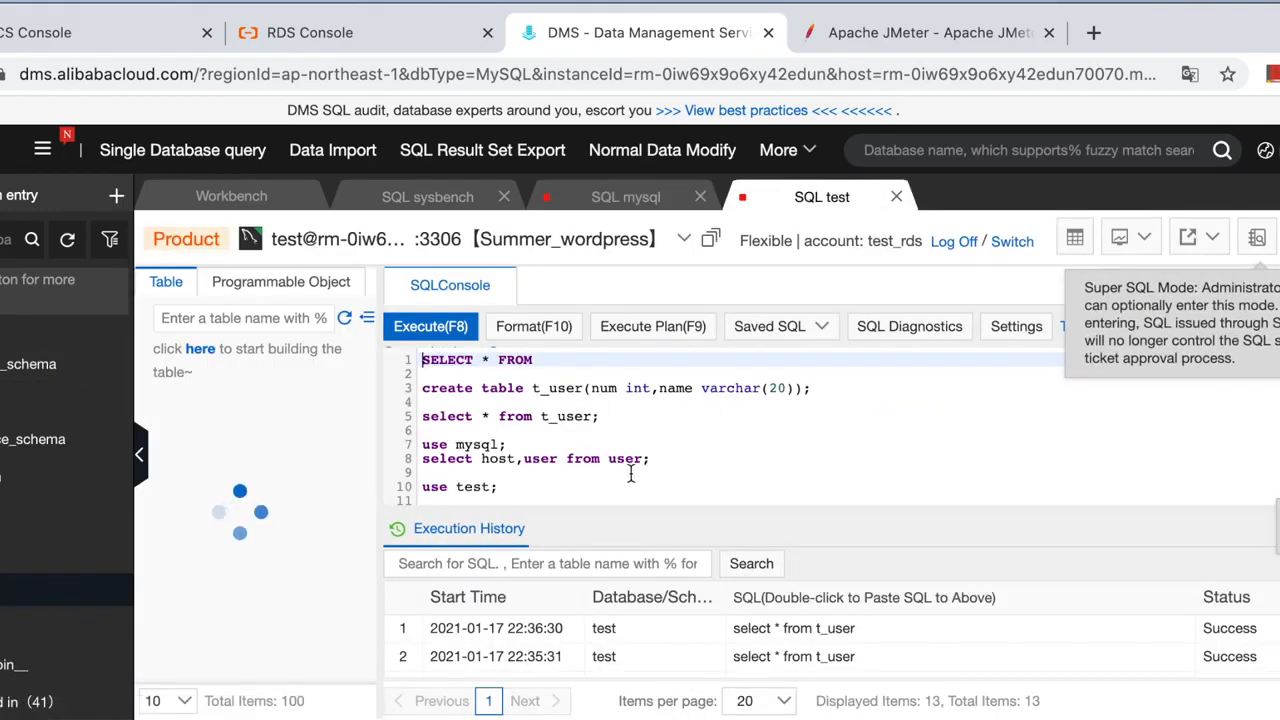
Edit the create table t_user statement, renaming the num column to age.
left_click(612, 474)
scroll(599, 447, "down", 1)
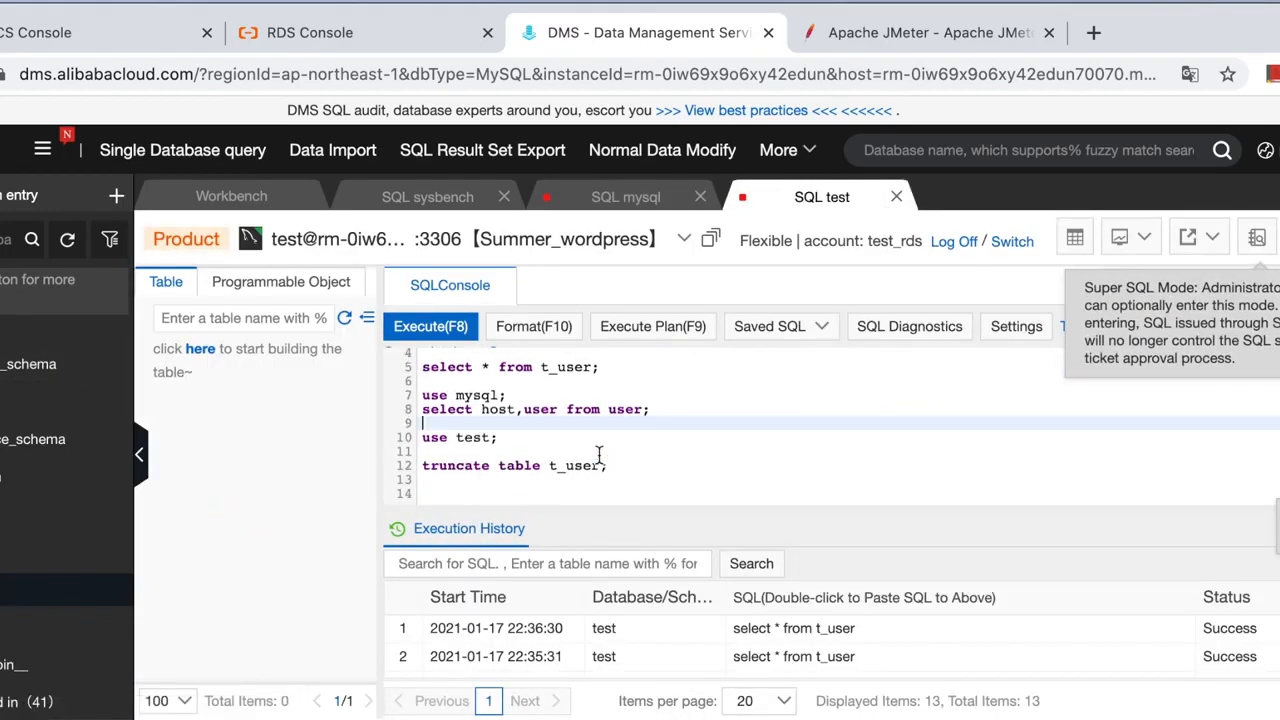
left_click(617, 468)
scroll(612, 462, "up", 1)
left_click(603, 414)
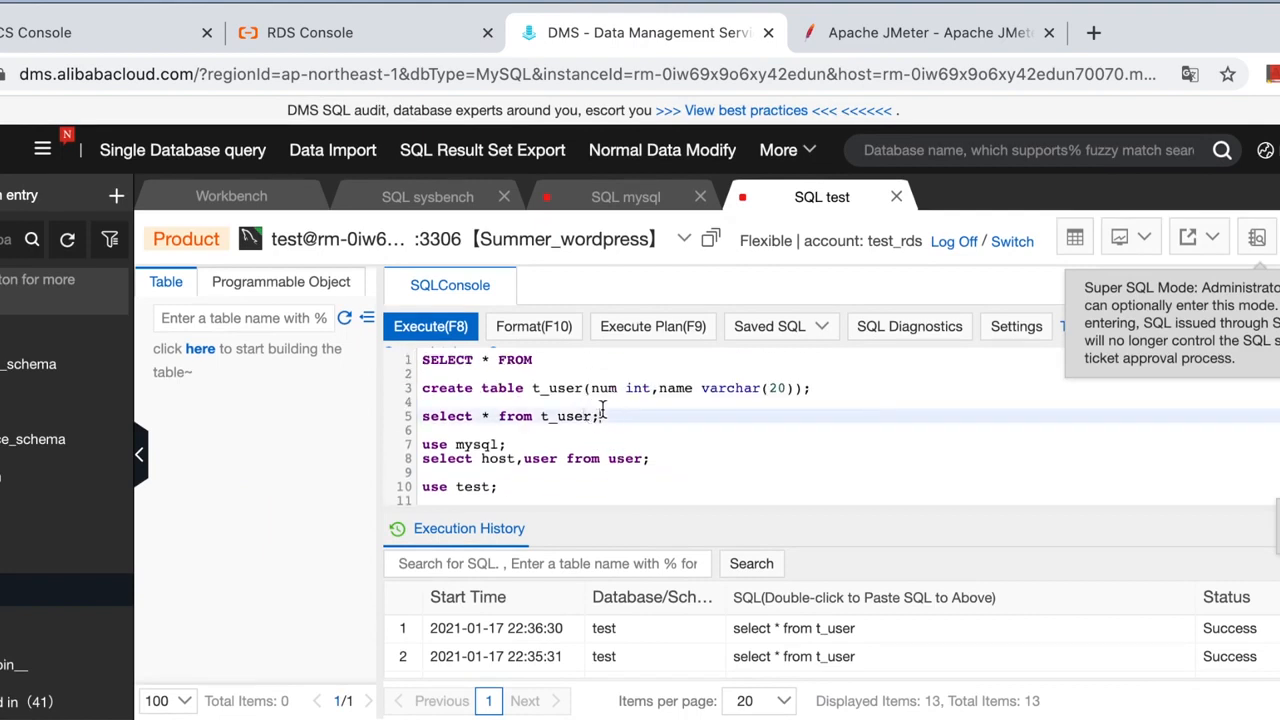
left_click(780, 388)
left_click_drag(842, 387, 491, 380)
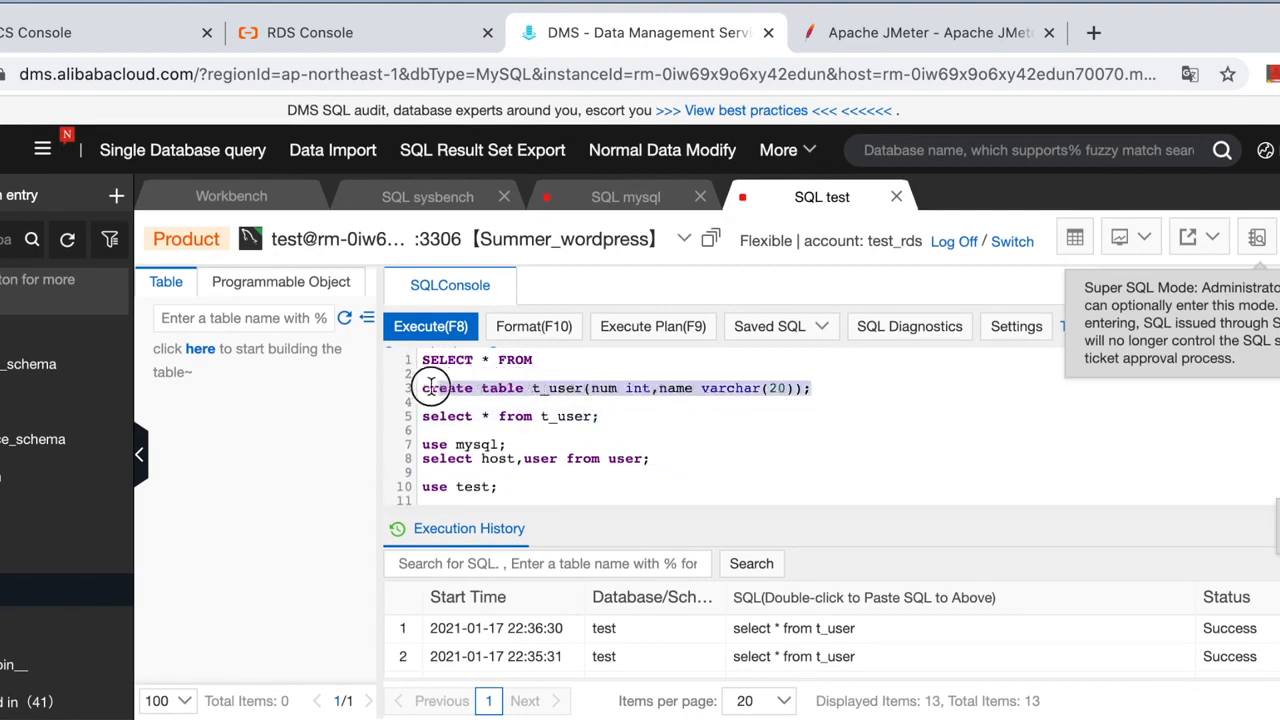
left_click(619, 389)
key("BackSpace")
key("BackSpace")
key("BackSpace")
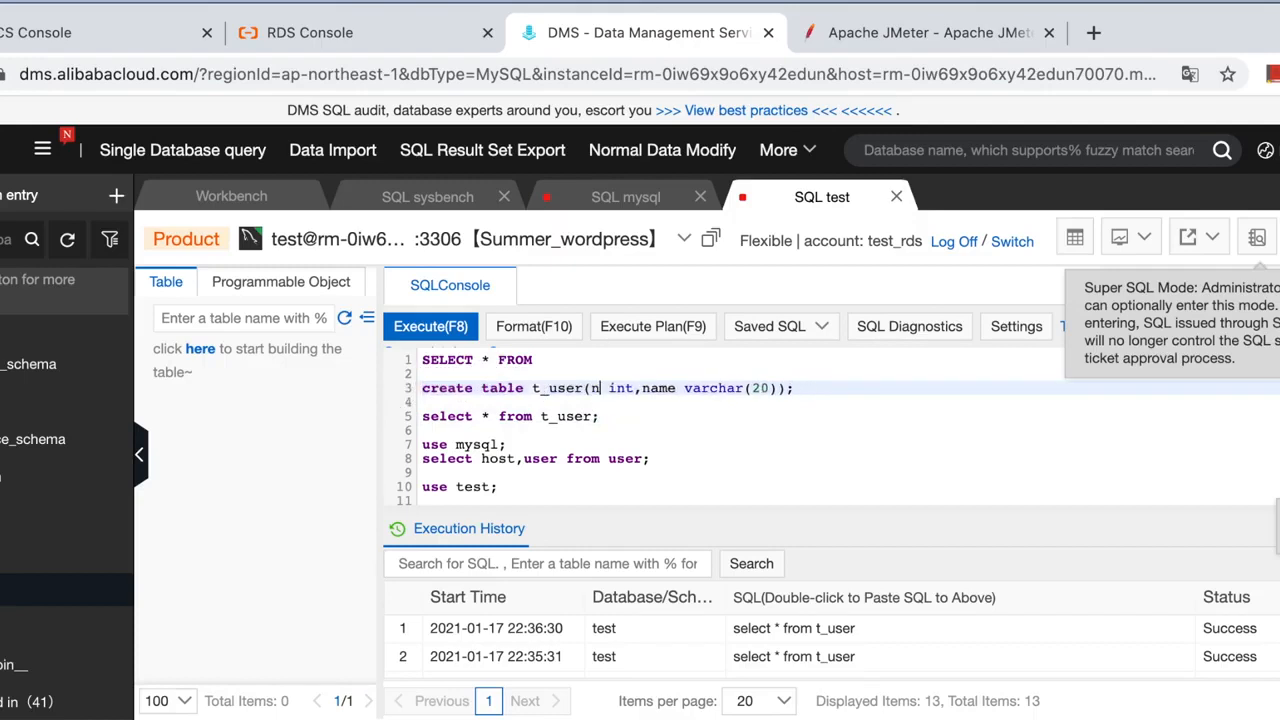
type("age")
left_click(752, 377)
Execute create table t_user(age int, name varchar(20)) and refresh the table list.
left_click_drag(825, 396, 391, 388)
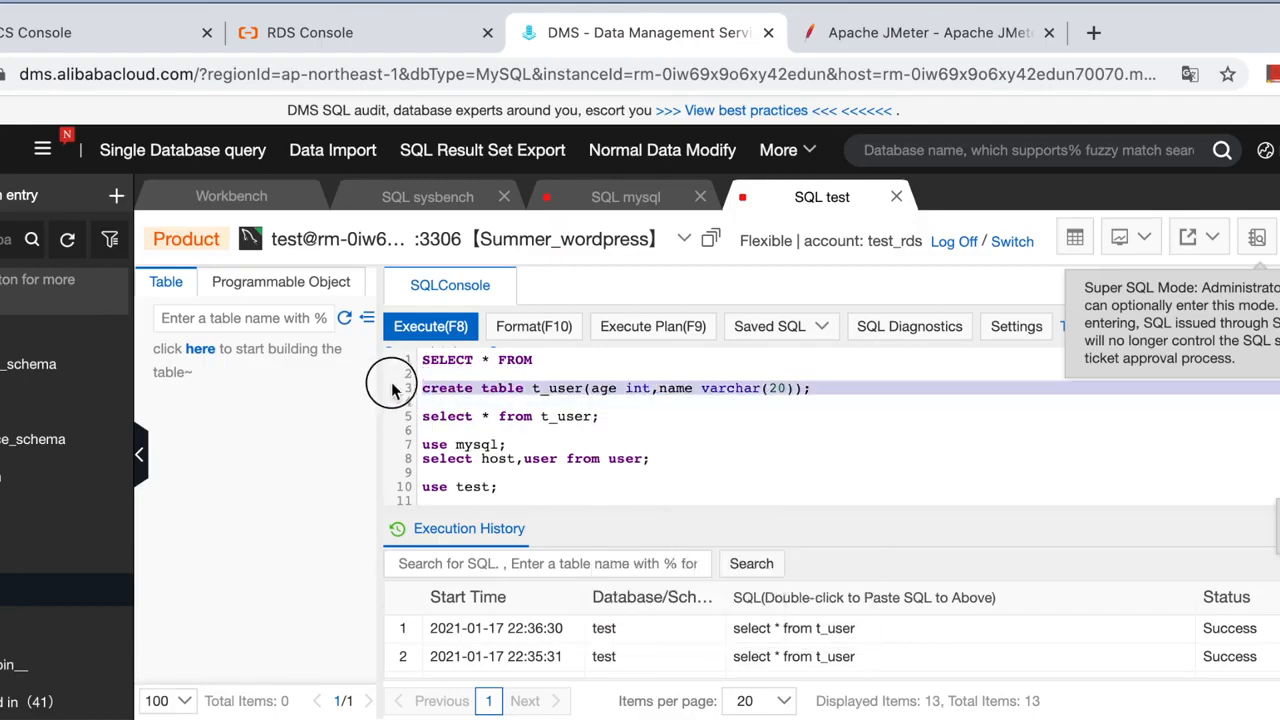
left_click(430, 326)
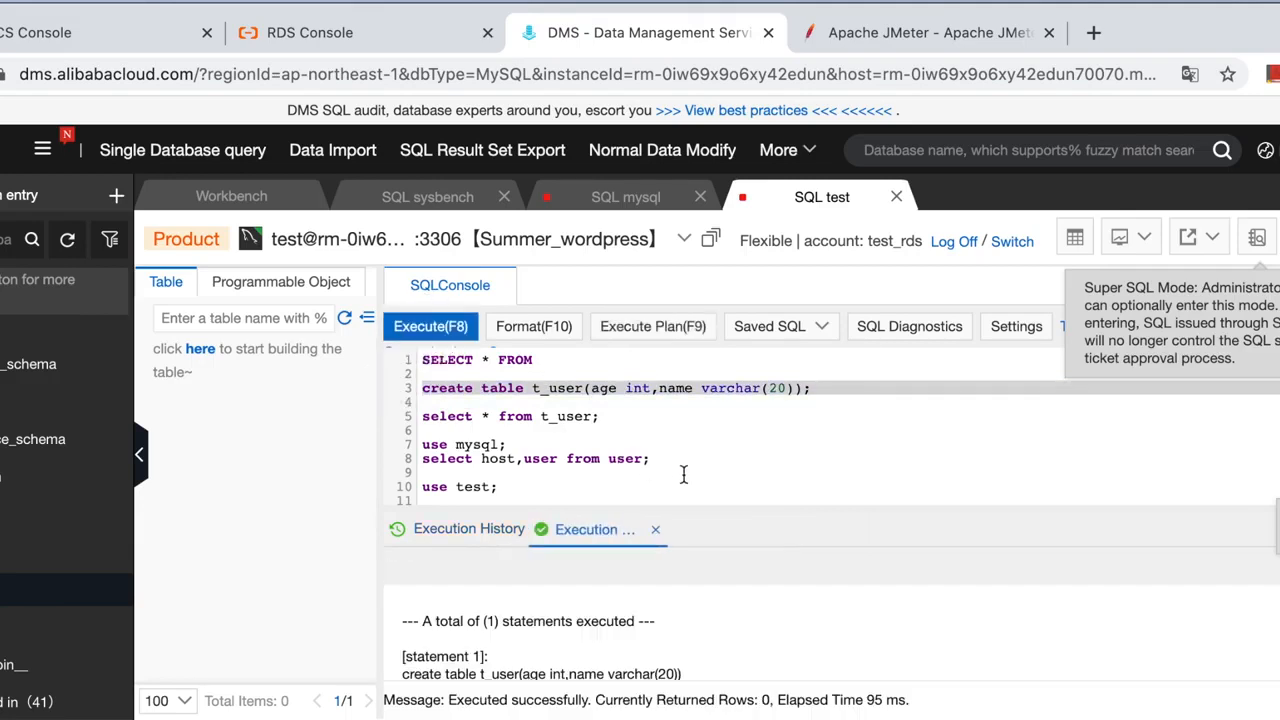
left_click(345, 319)
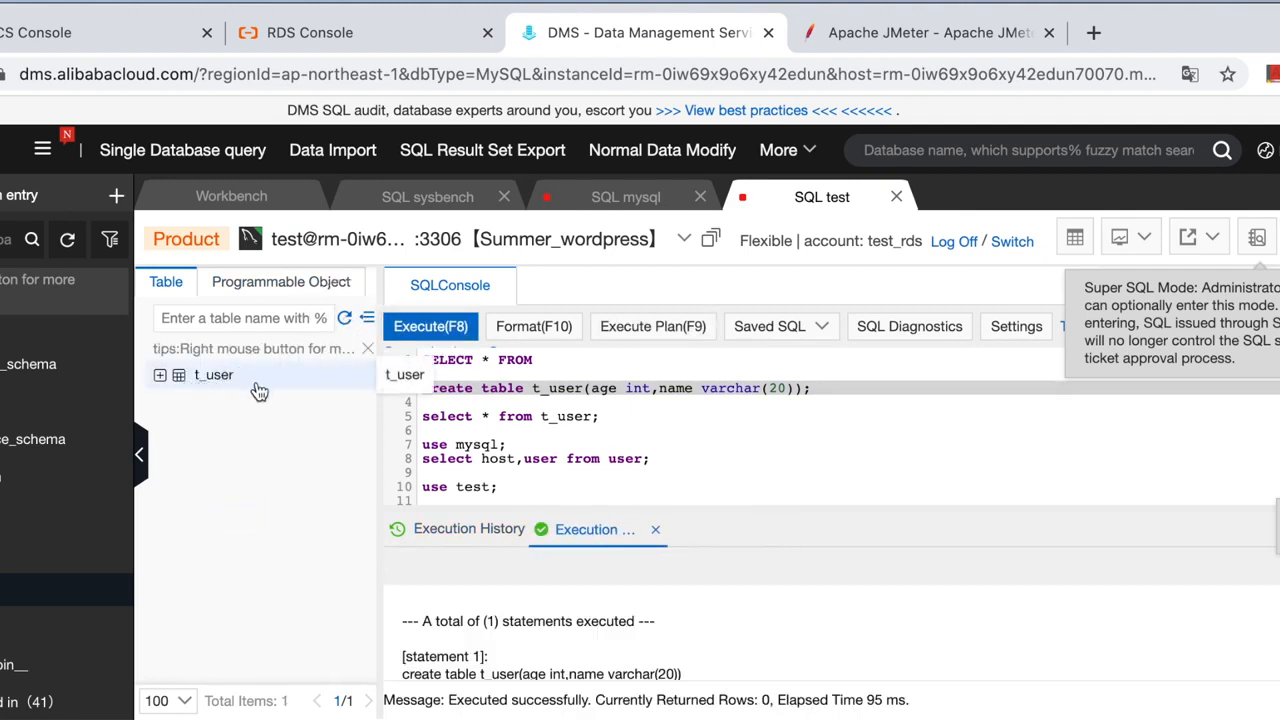
left_click(623, 424)
left_click(819, 390)
Write 'desc t_user;' and 'select * from t_user;' statements in the SQL editor.
key("Return")
key("Return")
type("des")
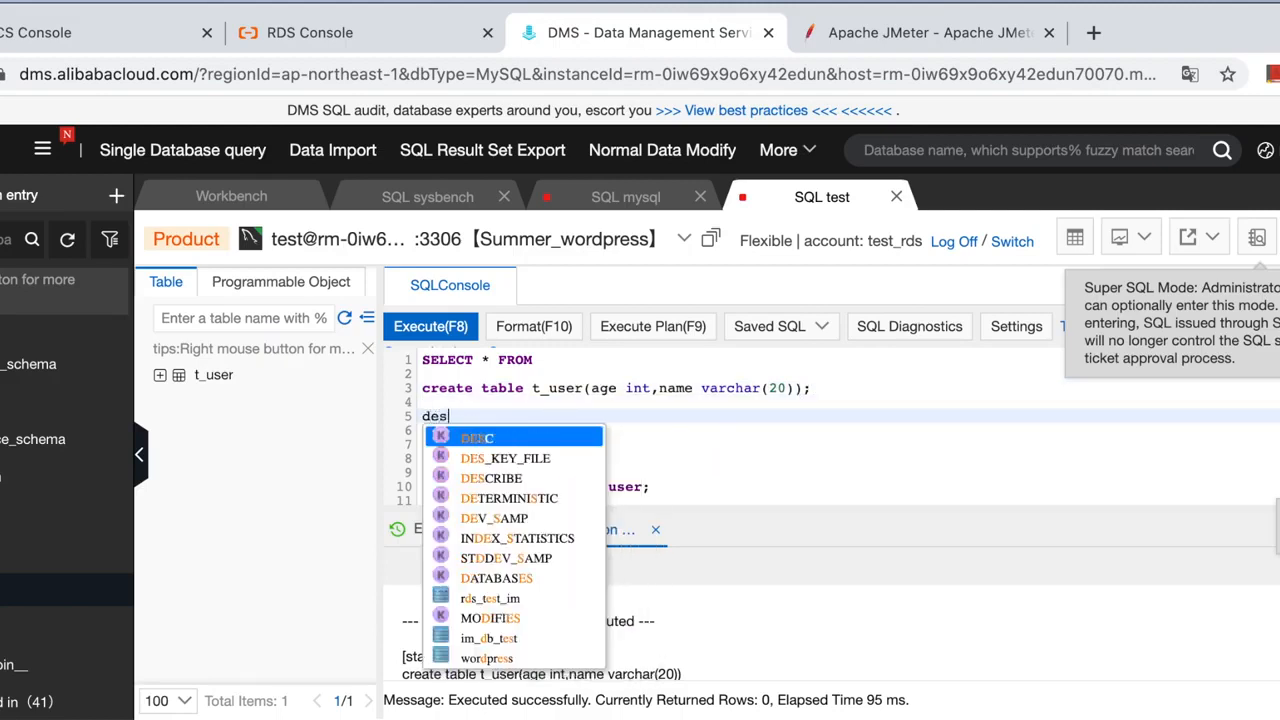
type("c ")
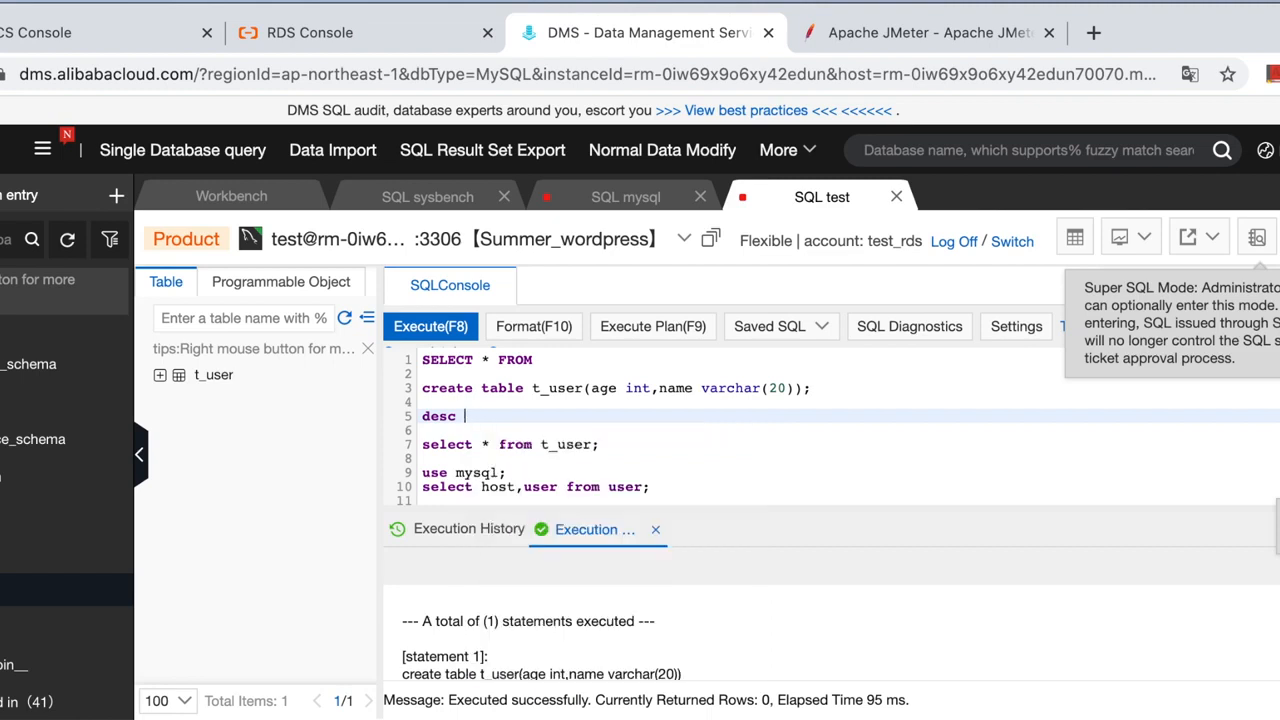
type("T-t_user;")
key("Return")
key("Return")
type("s")
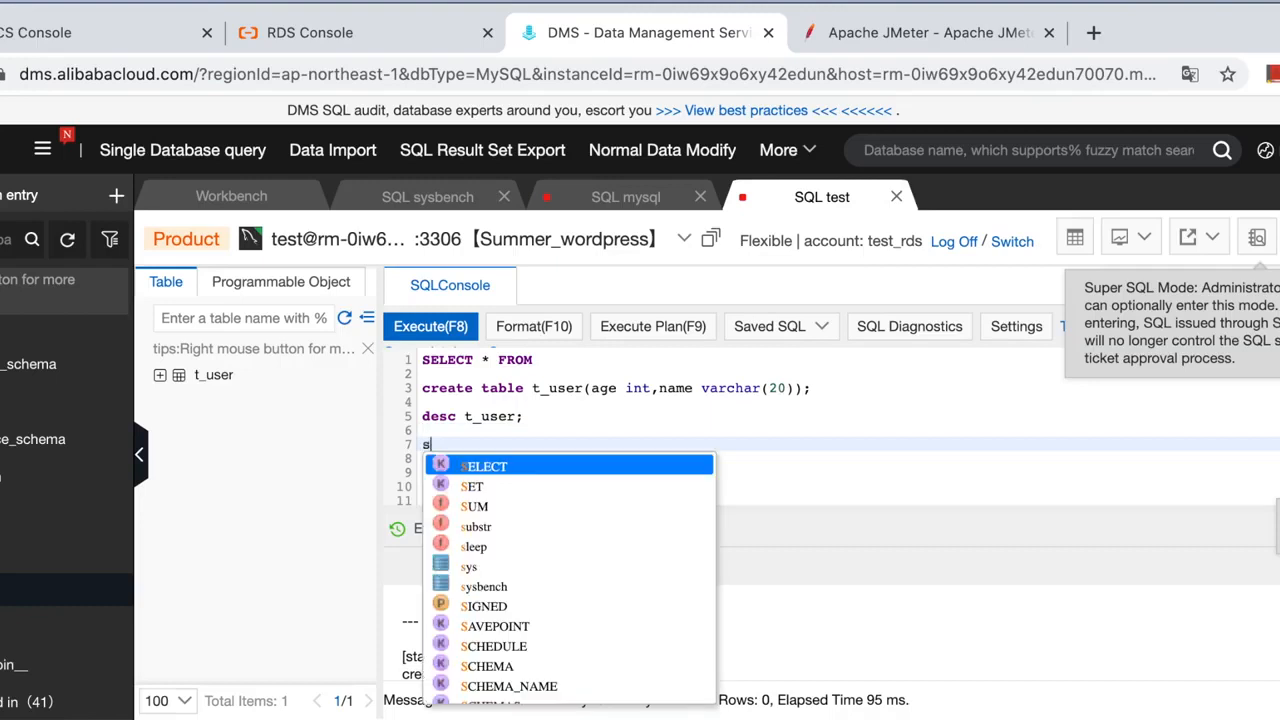
type("elect * ")
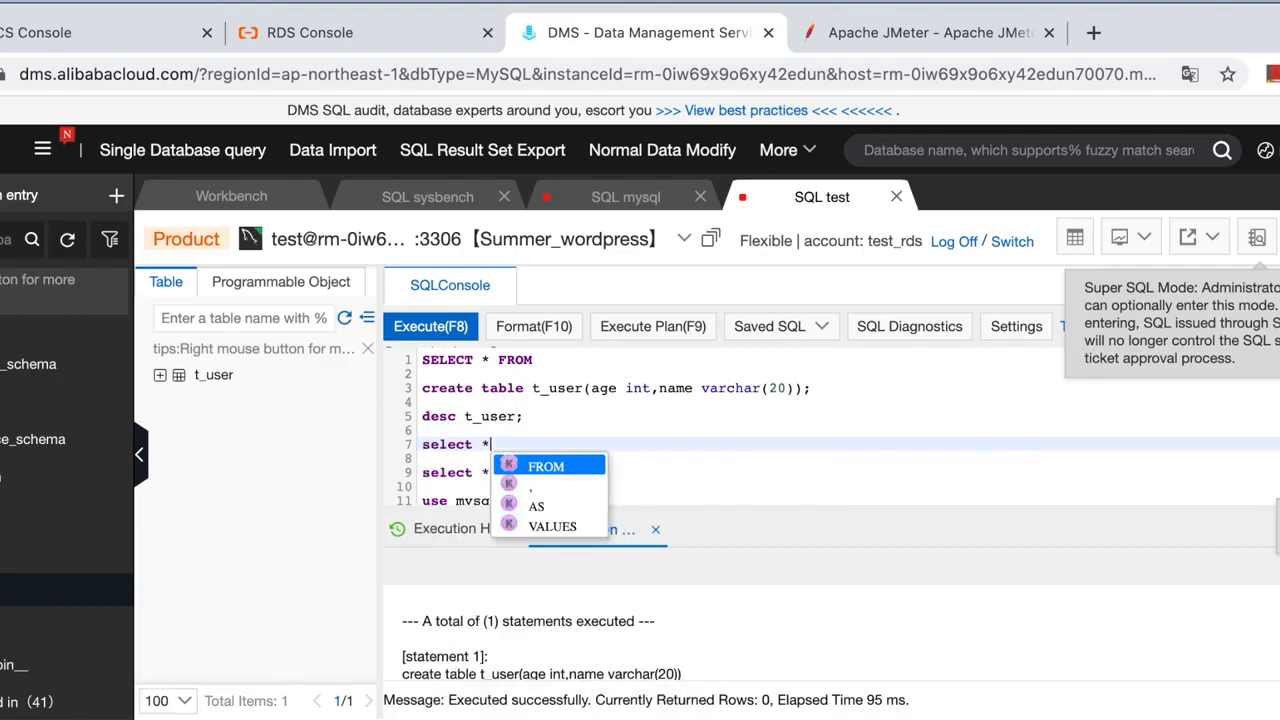
type("from T_user;")
key("BackSpace")
type("t")
left_click(880, 425)
Execute desc t_user and select * from t_user to confirm columns and no rows.
left_click_drag(525, 416, 400, 418)
left_click(432, 326)
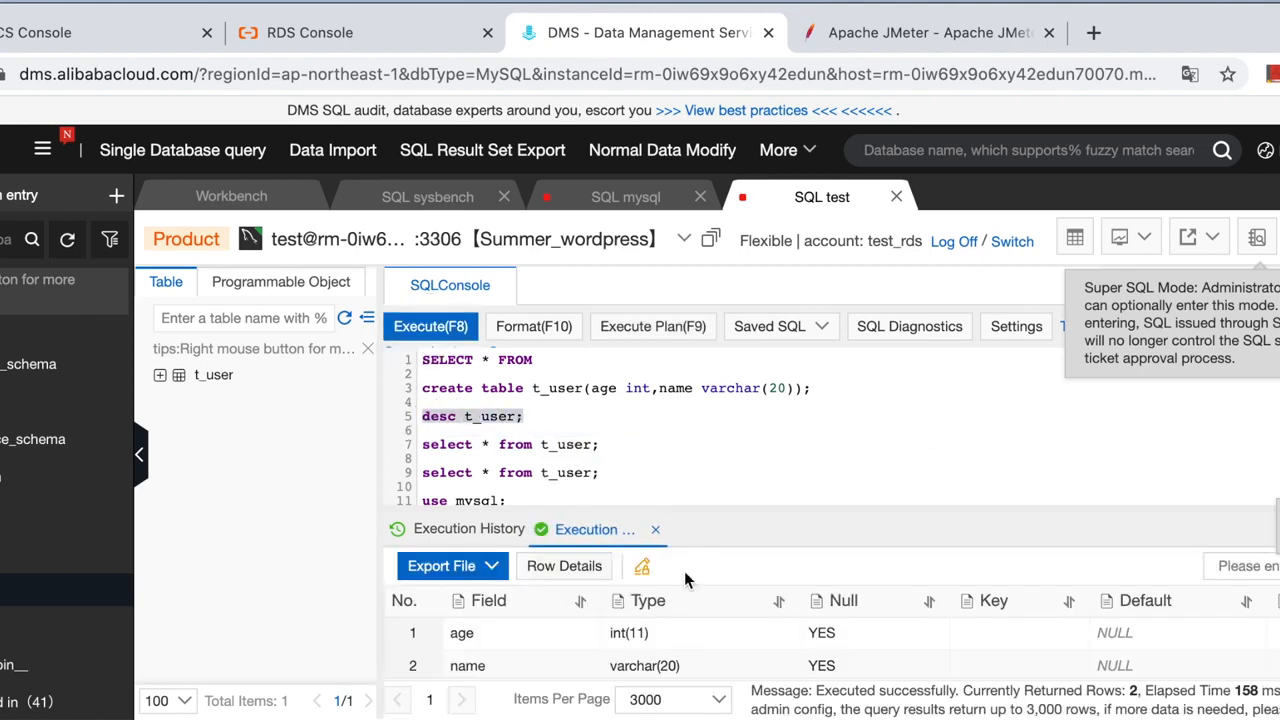
left_click(588, 445)
left_click_drag(619, 445, 395, 446)
left_click(432, 328)
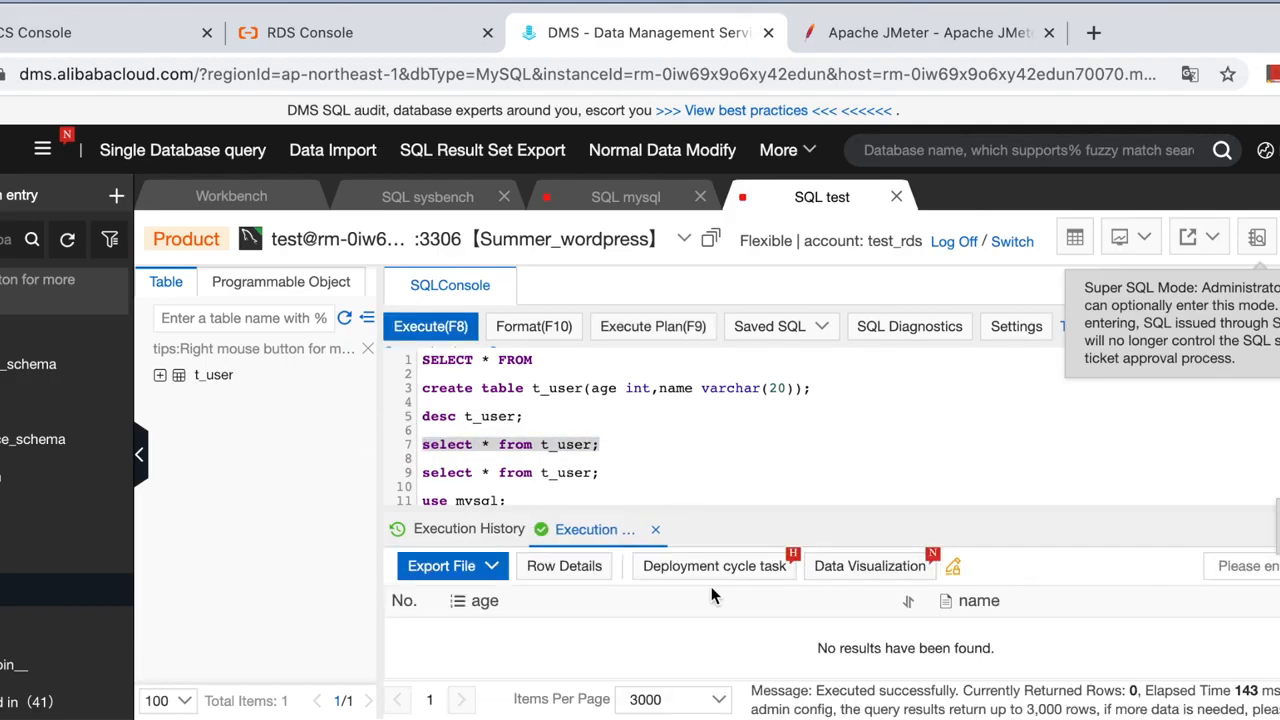
left_click(634, 456)
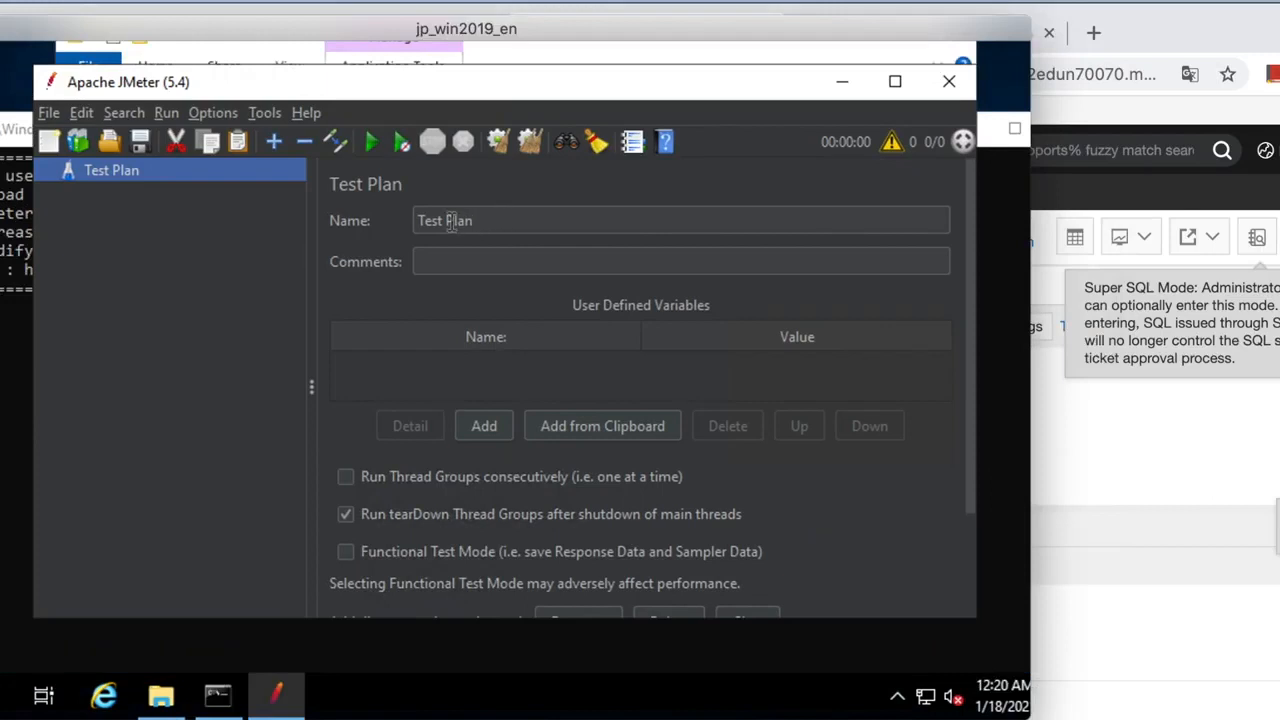
Add mysql-connector-java-8.0.22.jar from the bin folder to the Test Plan classpath.
left_click(447, 221)
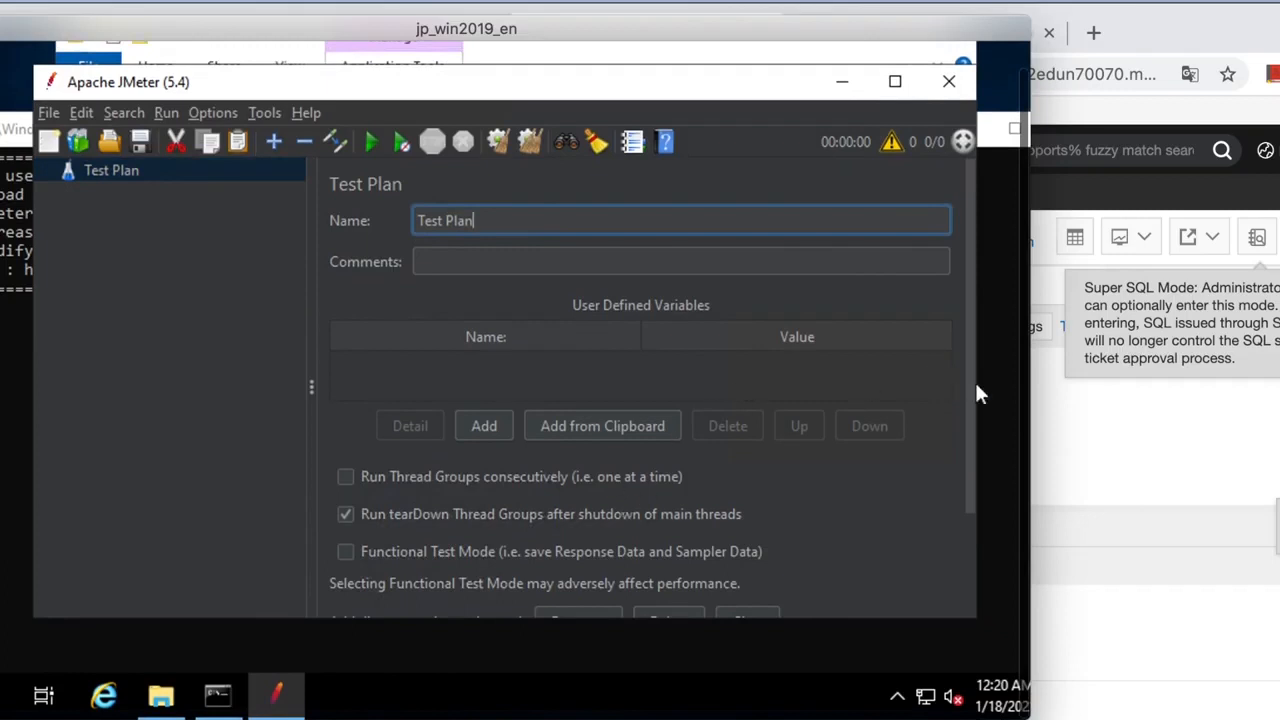
left_click_drag(970, 470, 967, 500)
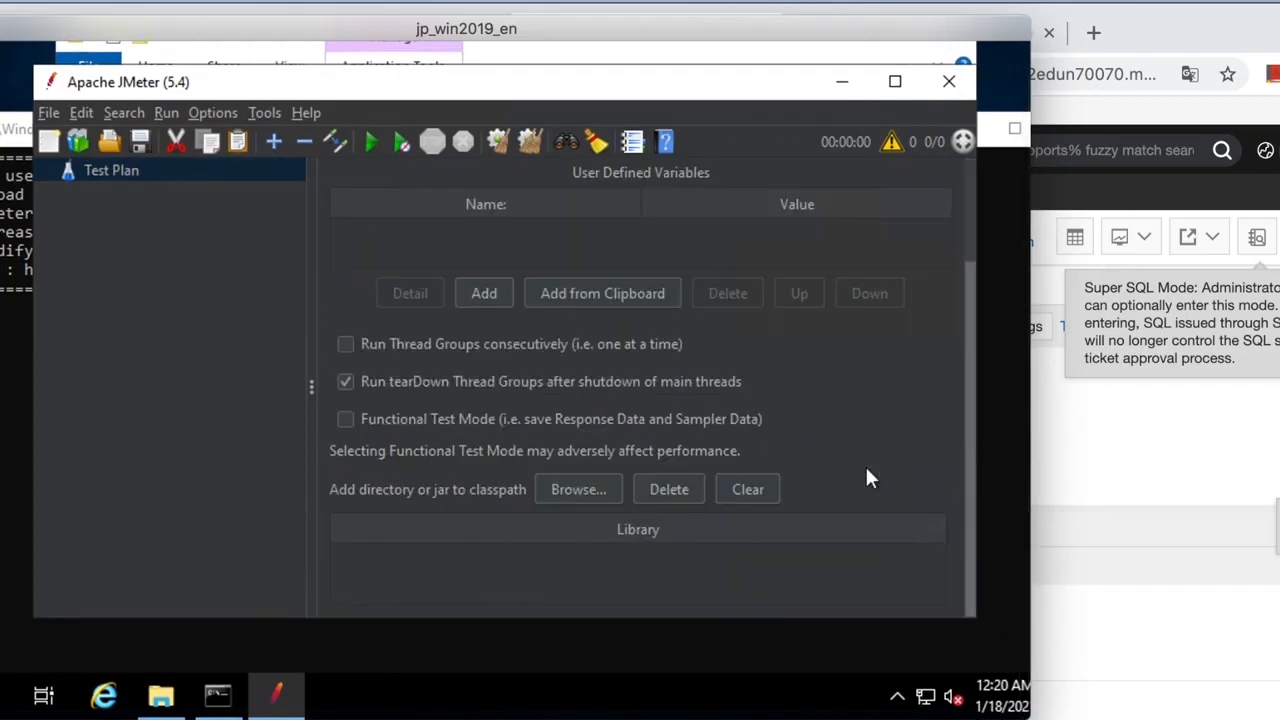
left_click(586, 487)
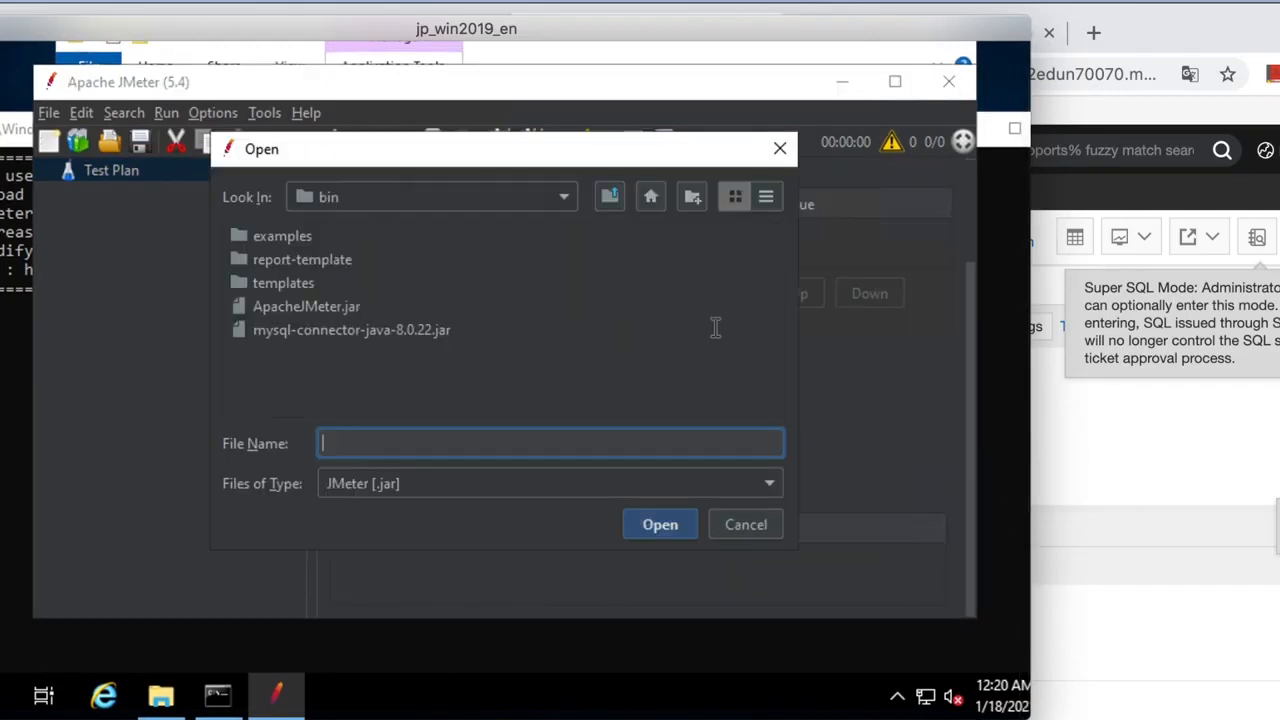
double_click(400, 328)
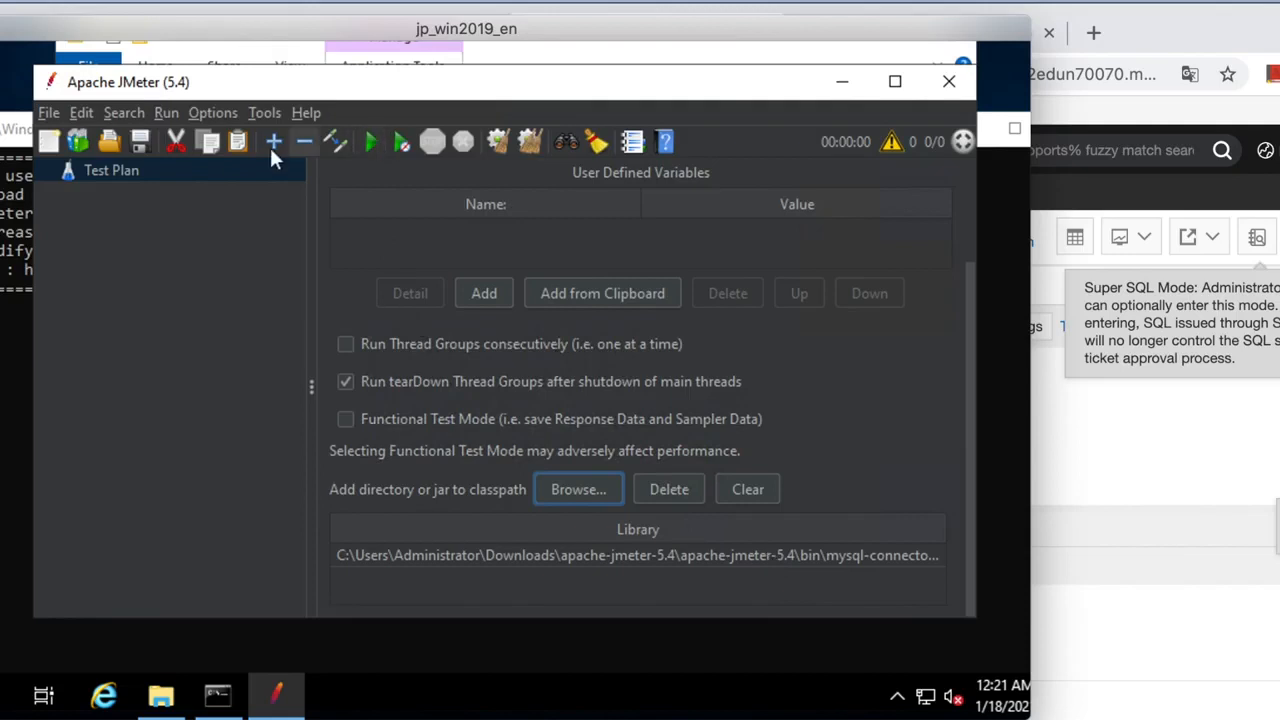
Add a JDBC Connection Configuration to the Test Plan with pool variable name test.
right_click(114, 168)
mouse_move(185, 181)
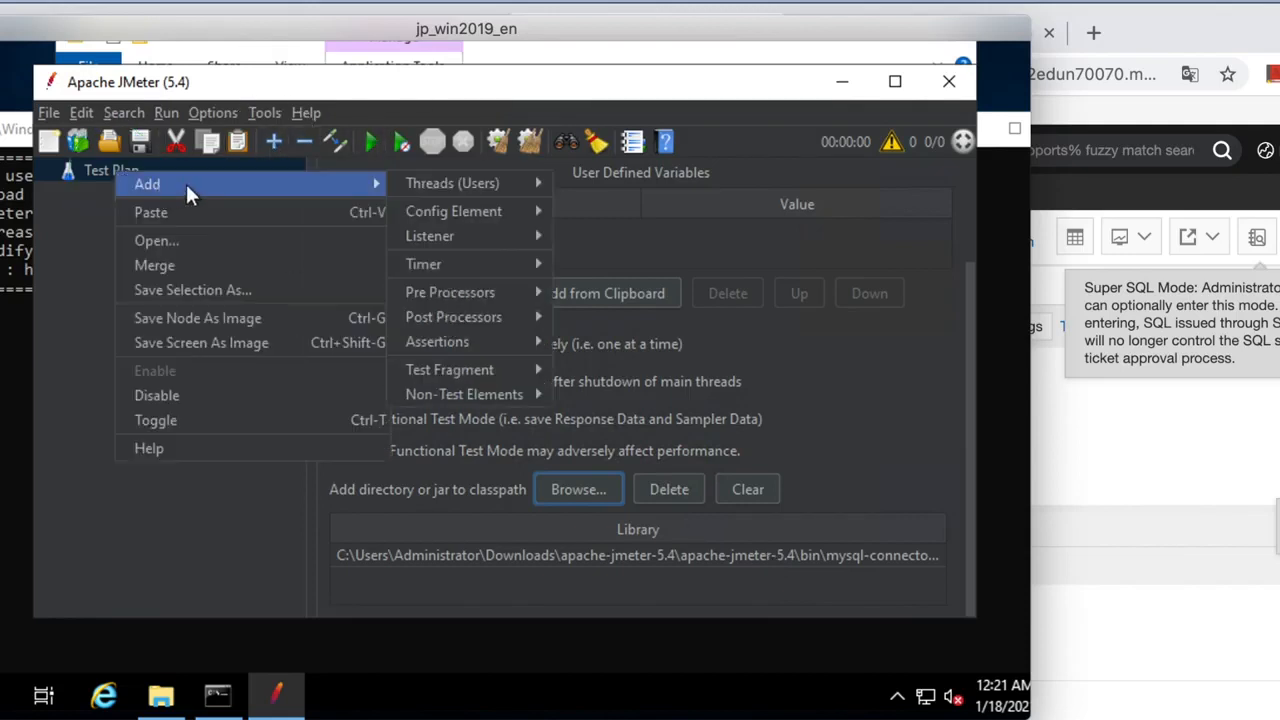
mouse_move(461, 209)
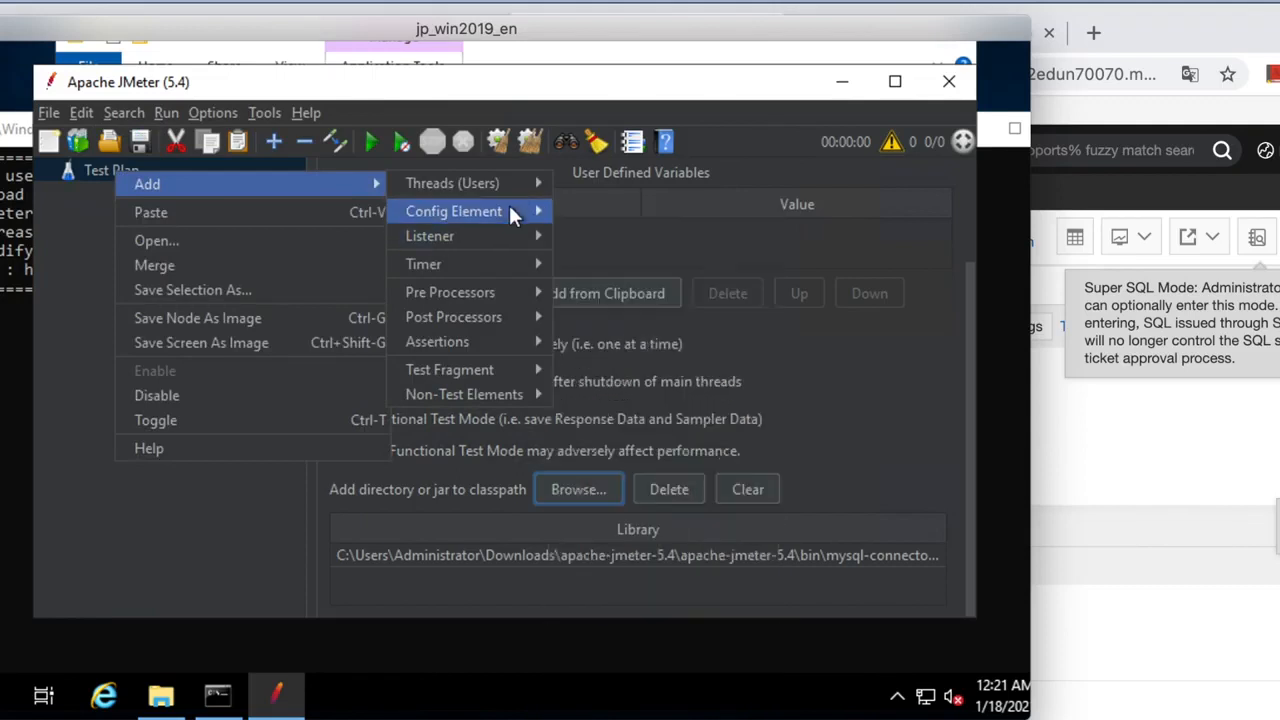
mouse_move(510, 207)
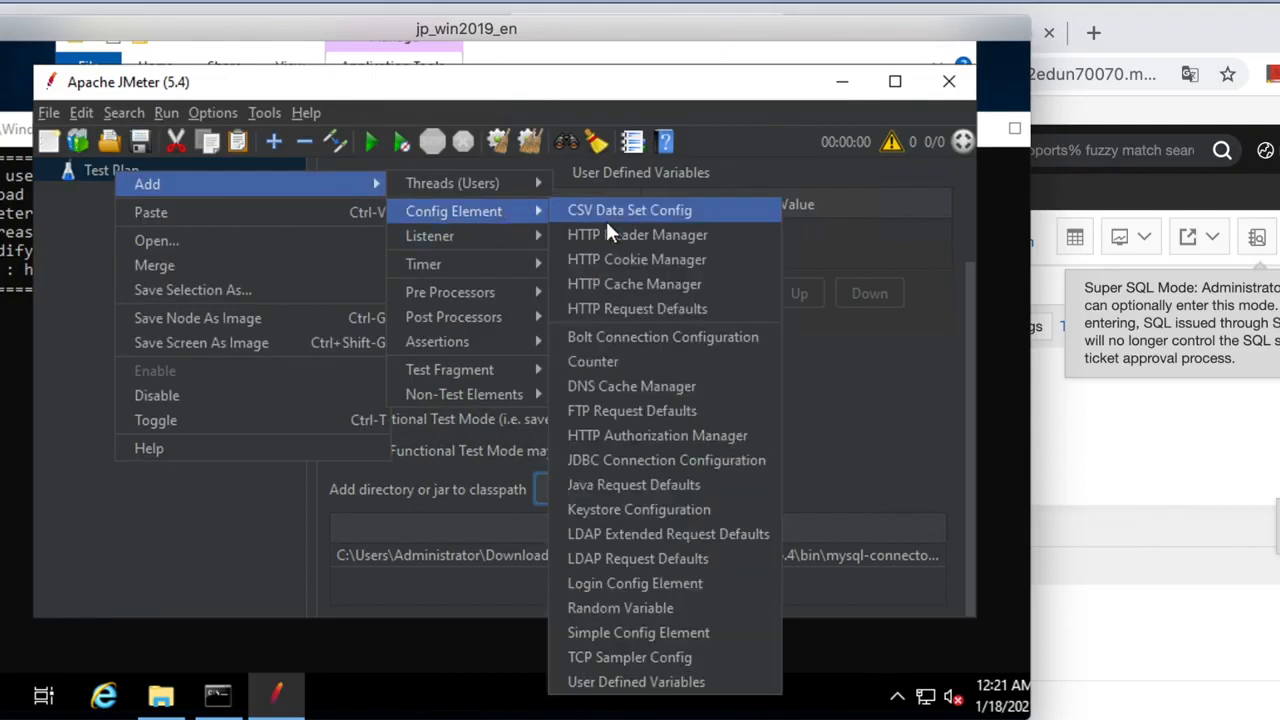
left_click(681, 460)
type("test")
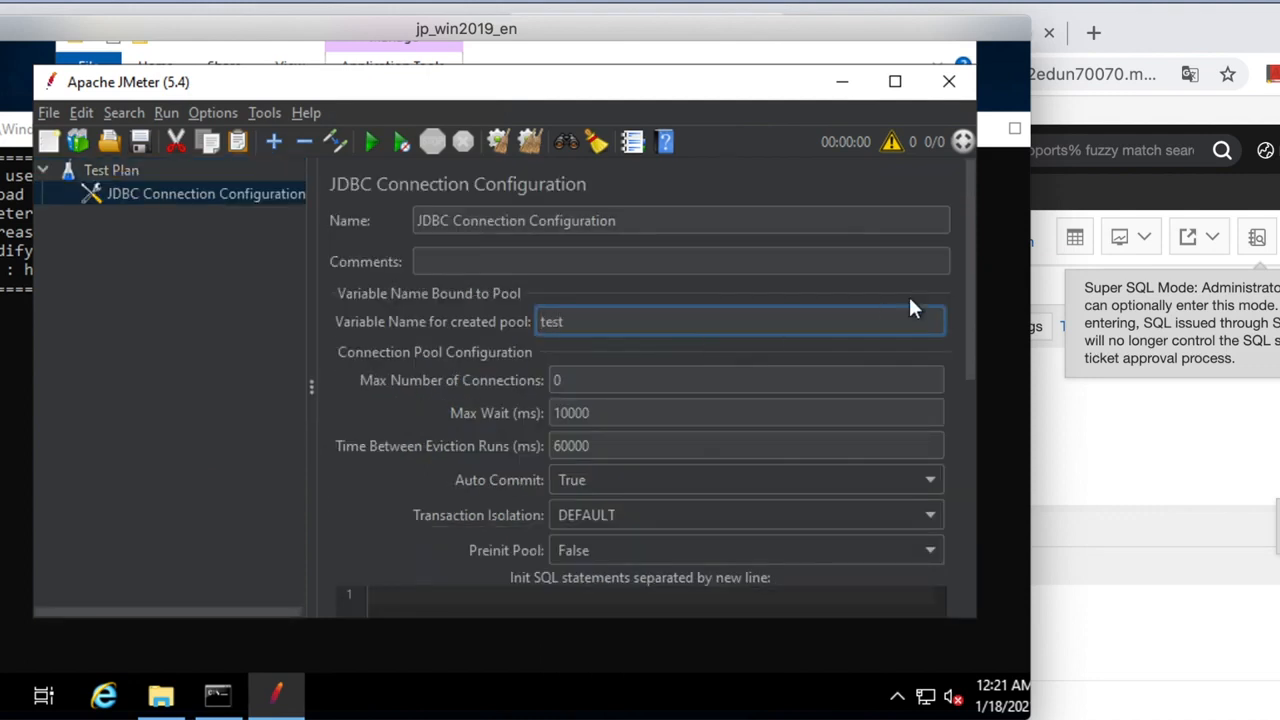
Set the connection's validation query to 'select 1'.
left_click_drag(969, 336, 966, 571)
left_click(930, 420)
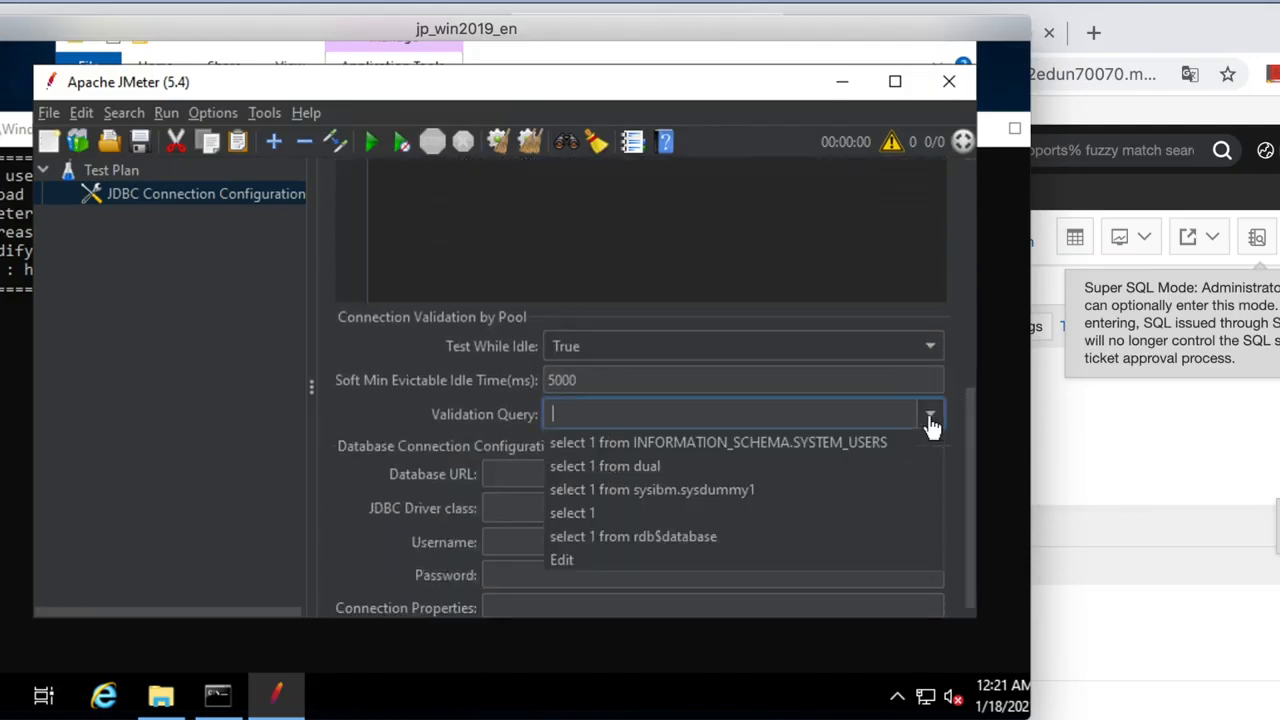
left_click(788, 510)
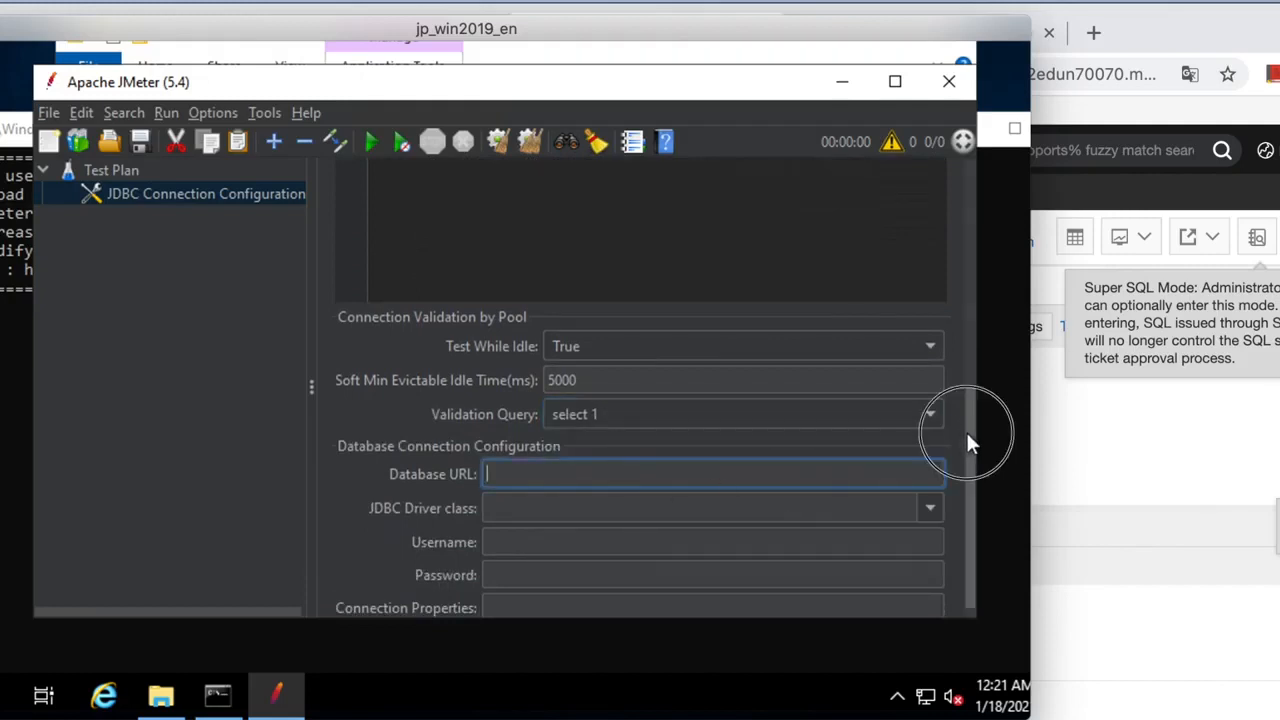
left_click_drag(966, 434, 965, 480)
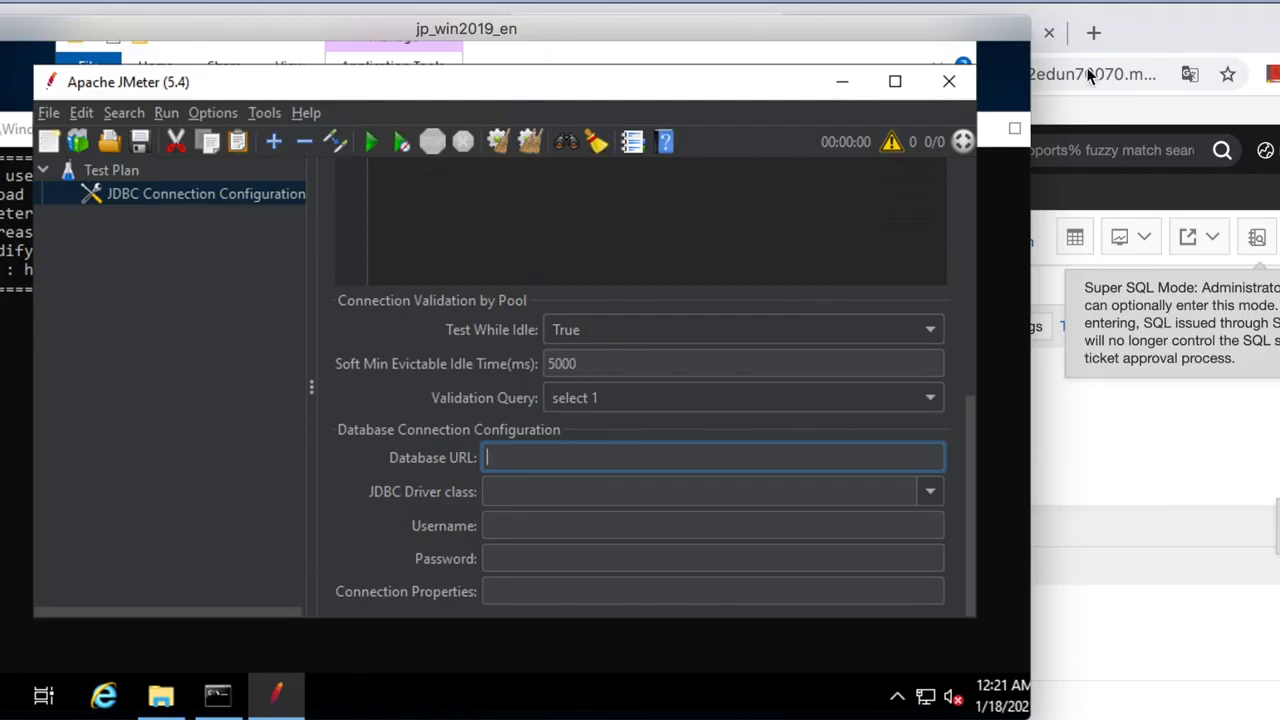
left_click(1155, 33)
Copy the Summer_wordpress instance's public endpoint address from its Basic Information page.
left_click(330, 30)
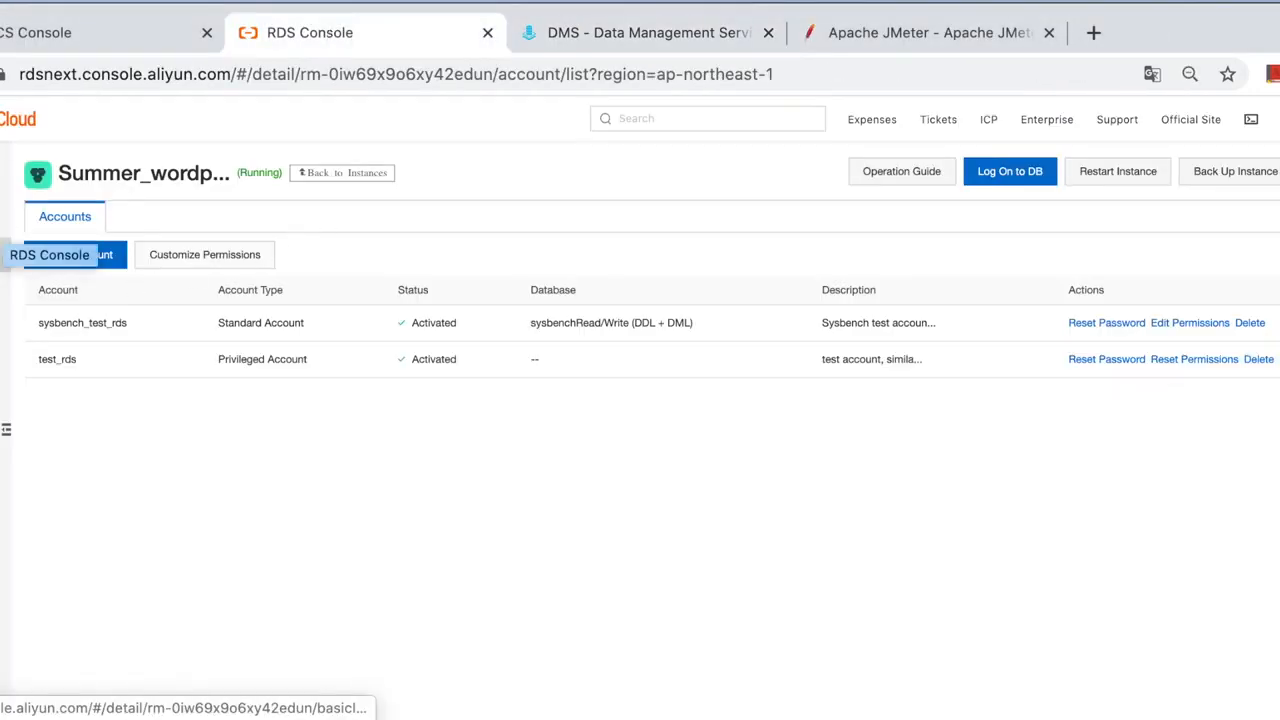
left_click(2, 172)
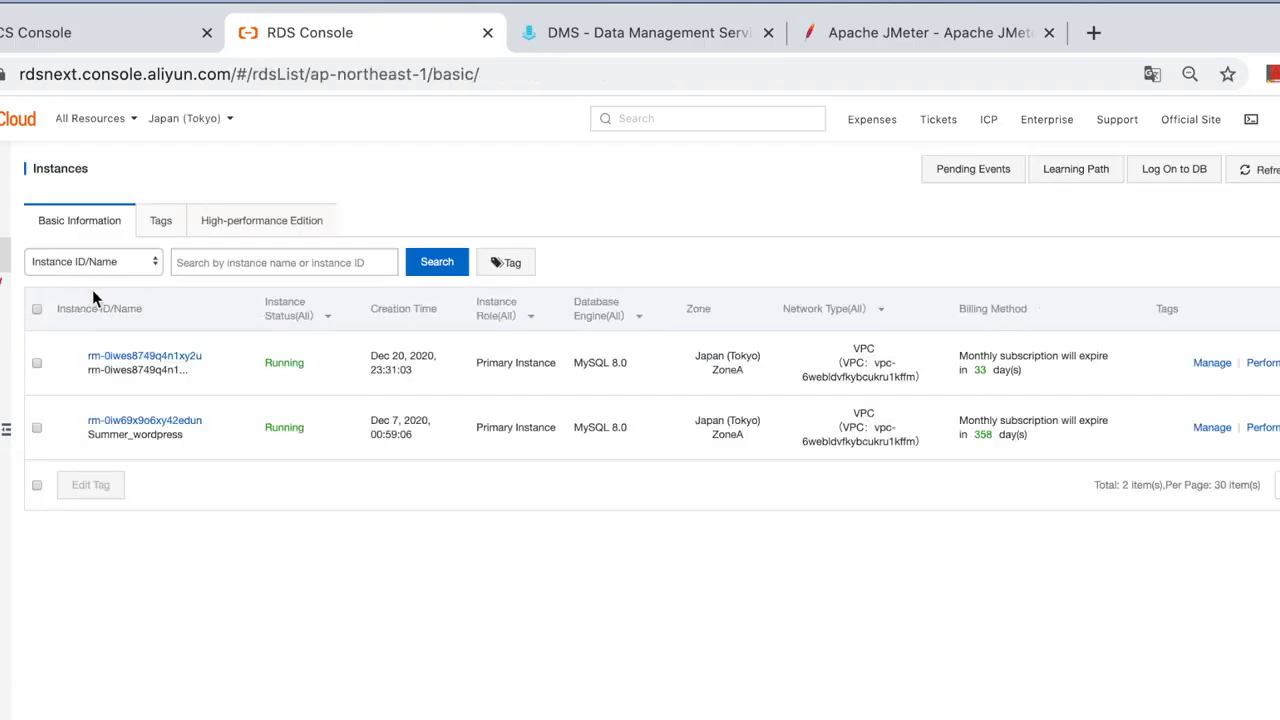
left_click(142, 424)
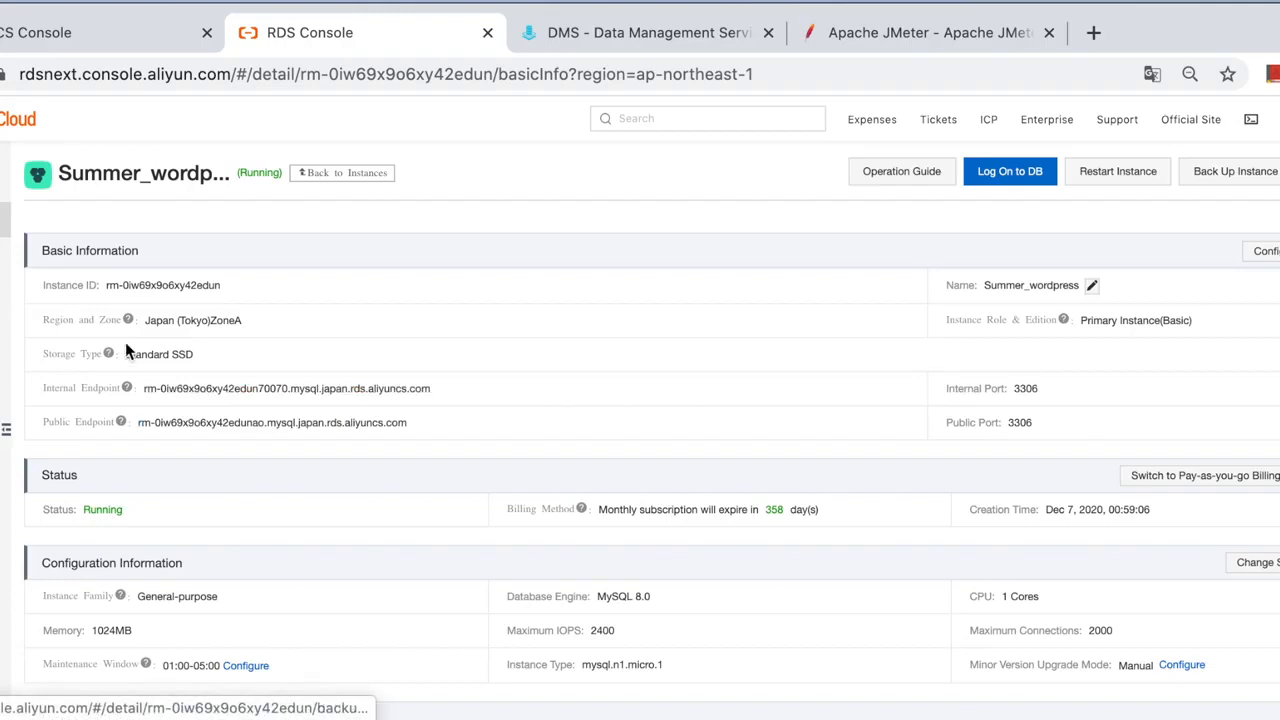
left_click(257, 425)
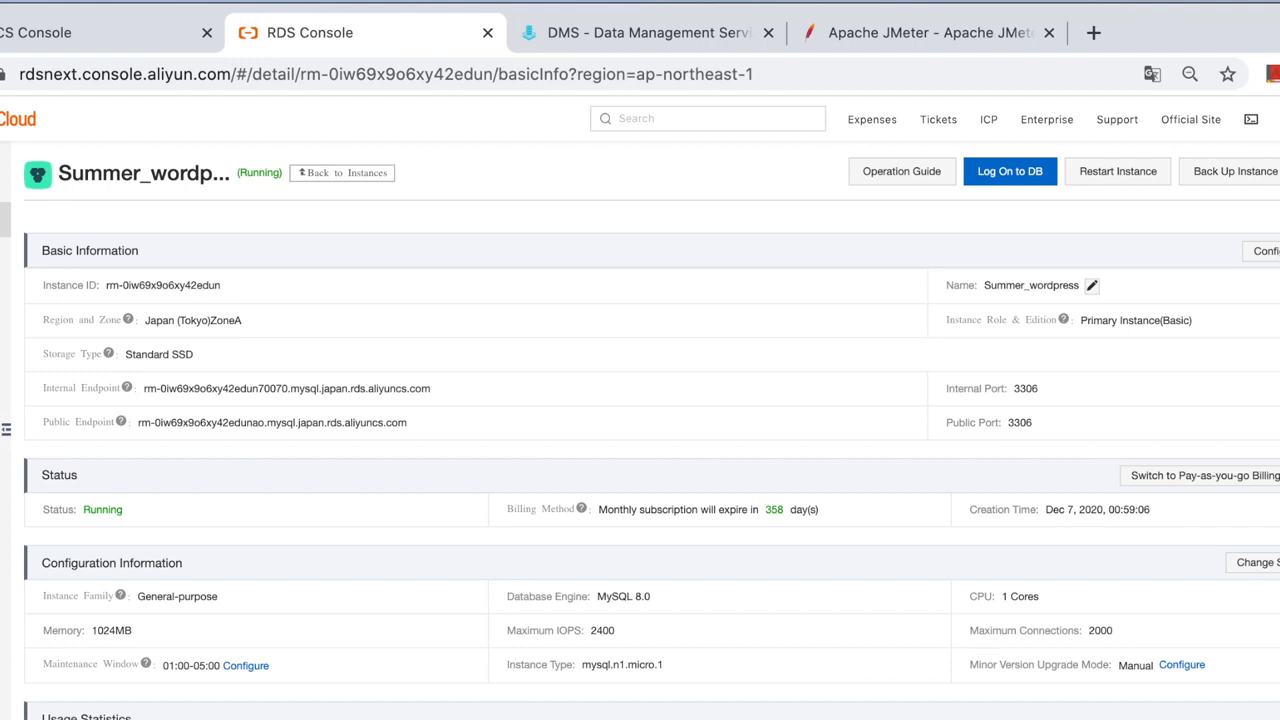
key("super+Tab")
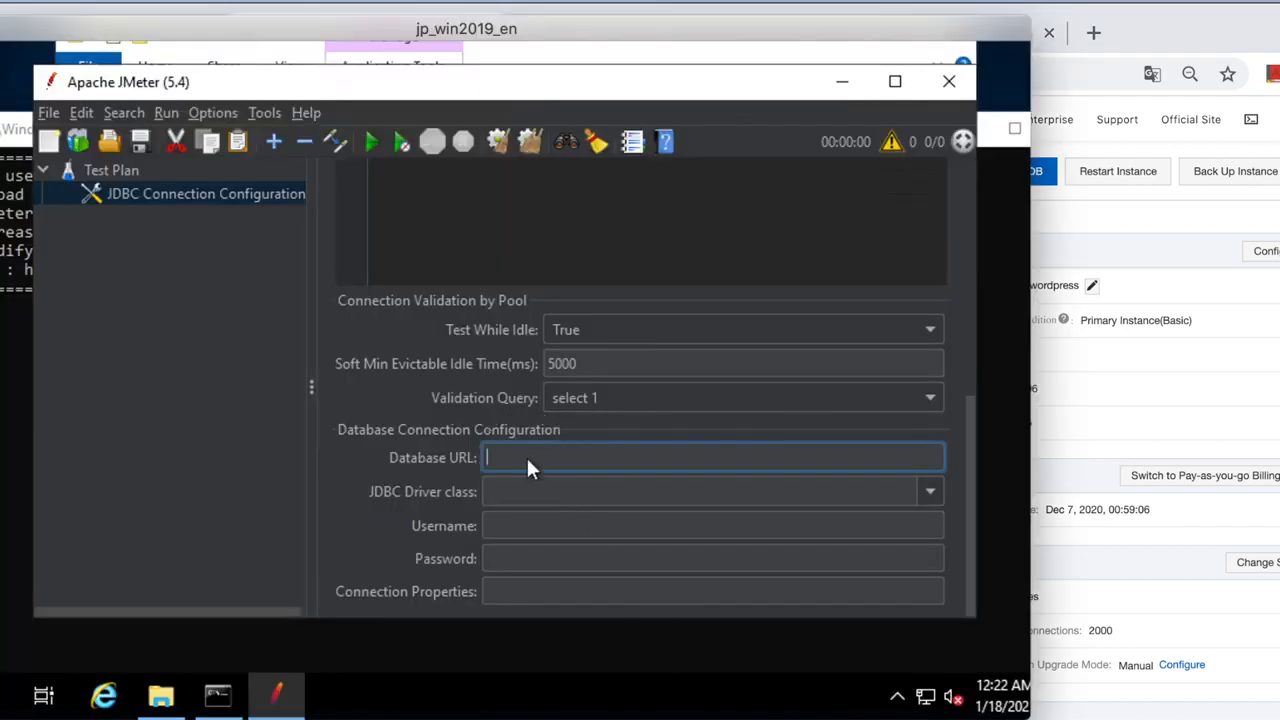
Set the Database URL to jdbc:mysql://<RDS endpoint>:3306/test and driver class com.mysql.cj.jdbc.Driver.
type("jdbc:mysql://")
key("ctrl+v")
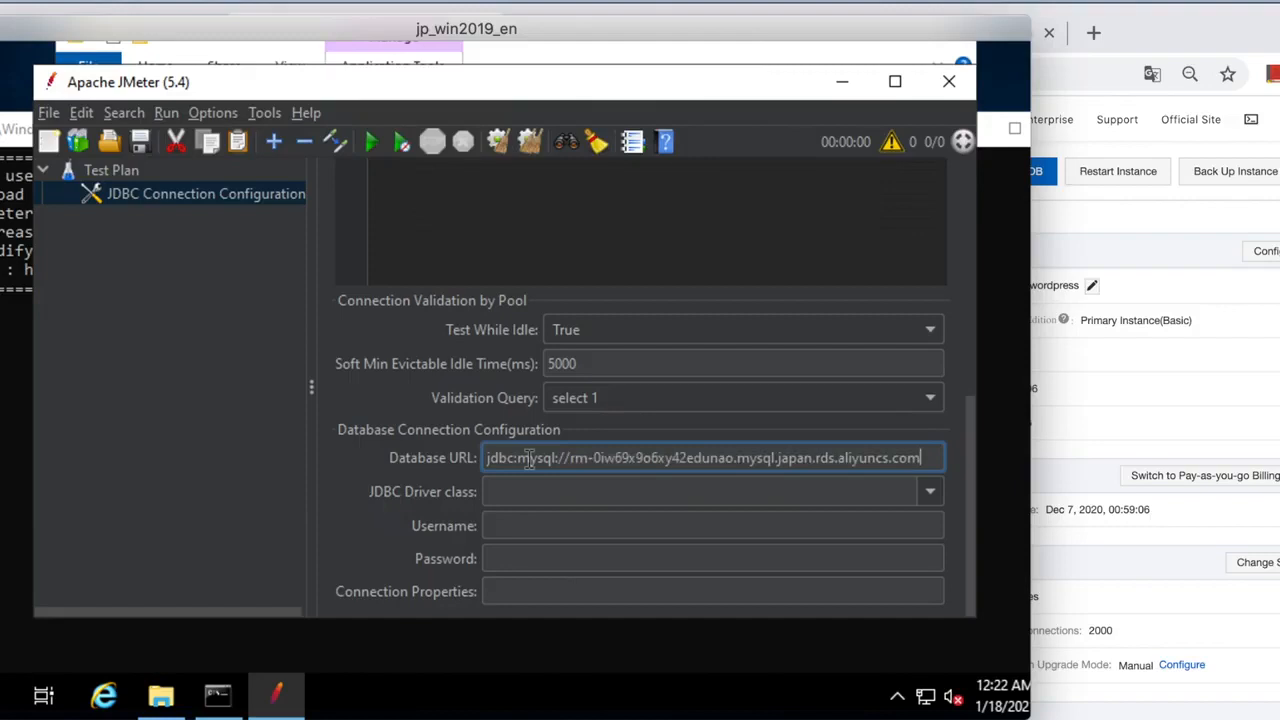
type(":3306")
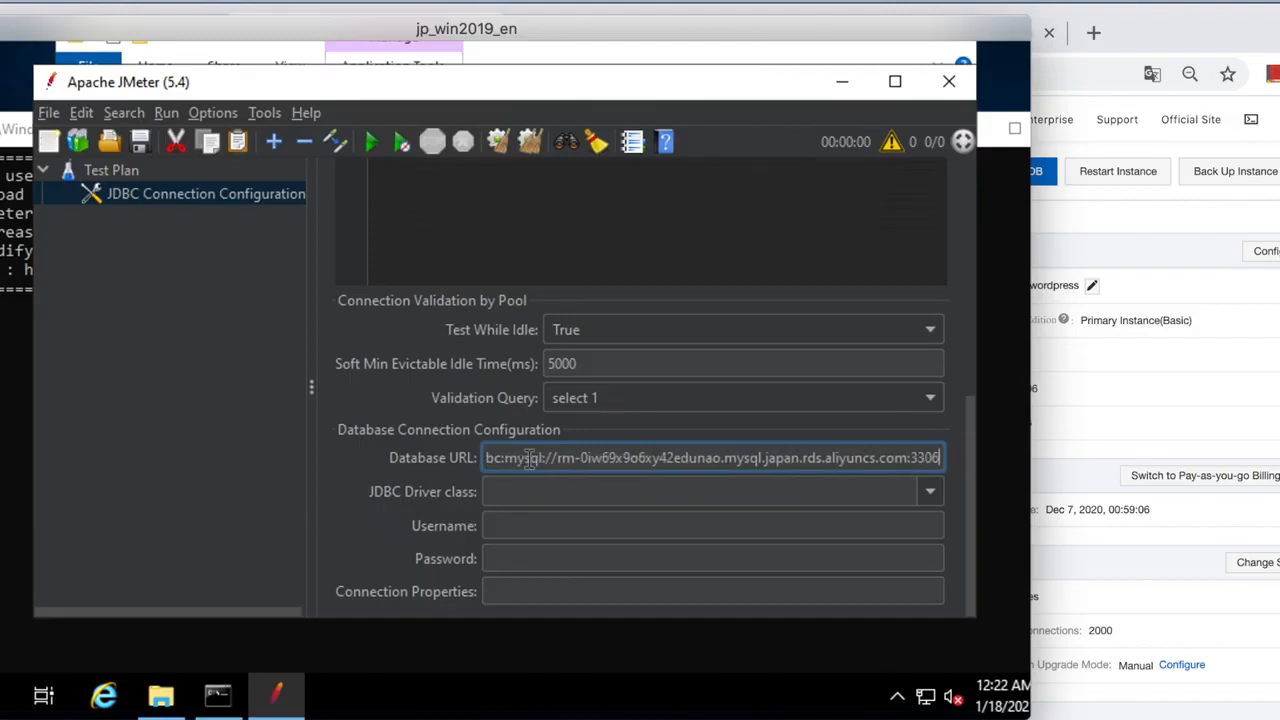
type("/t")
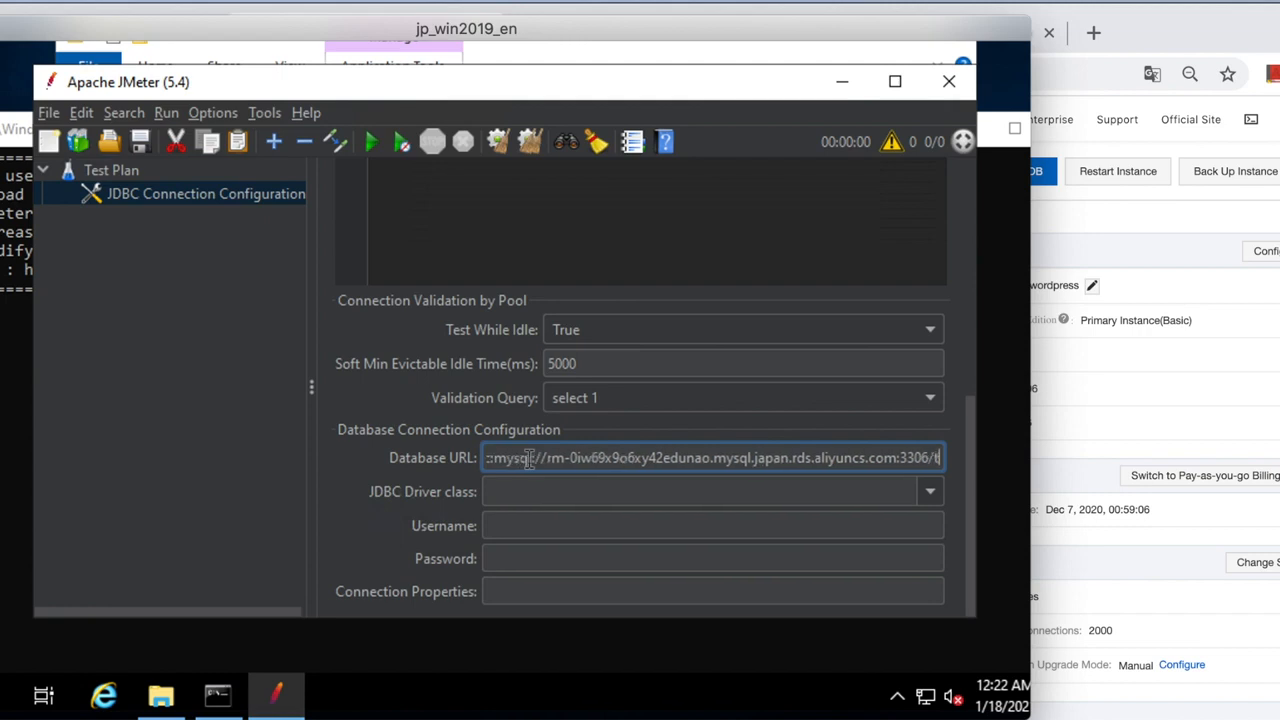
type("est")
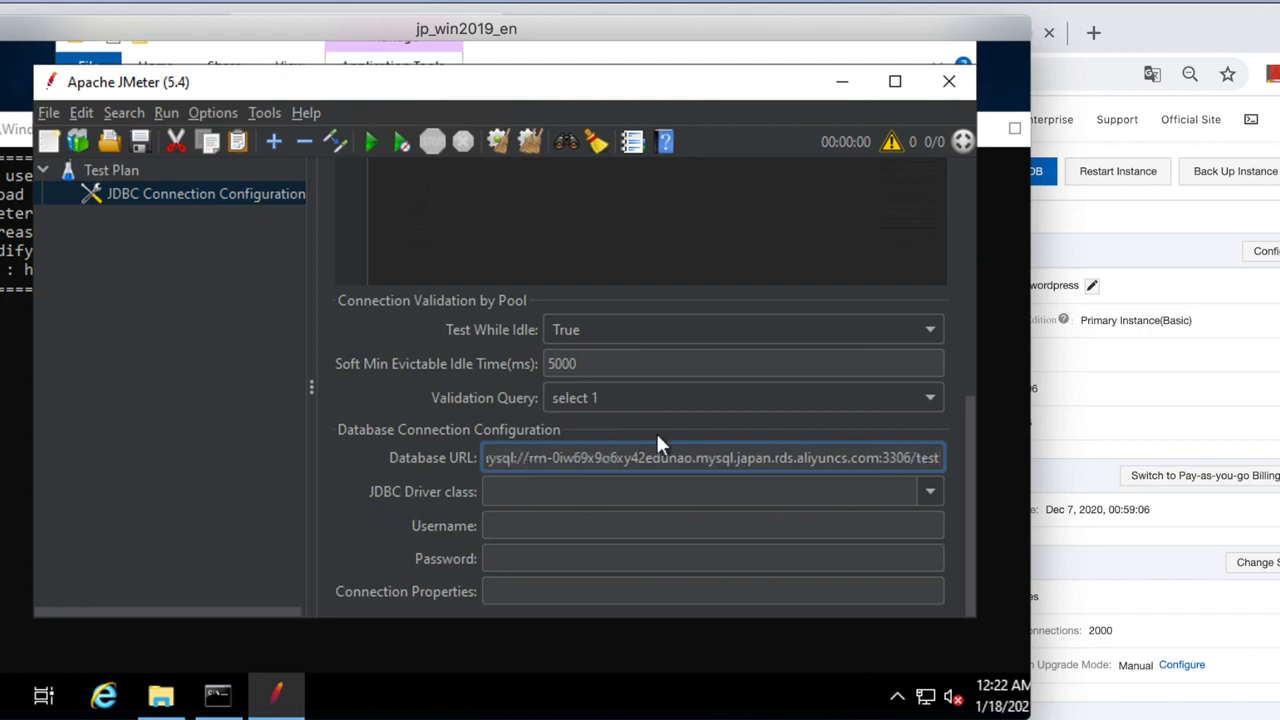
left_click(536, 491)
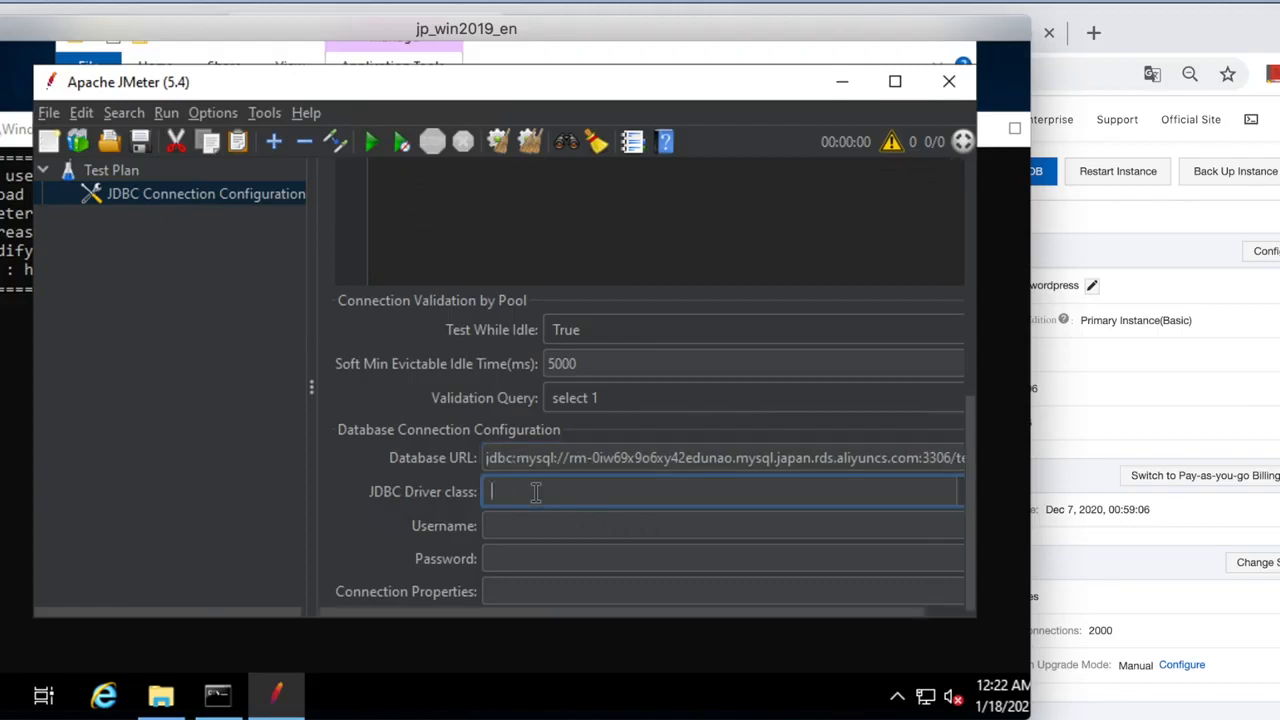
type("com.mysql.cj.jdbc.Driver")
Look up the RDS database account in the browser, then enter its username and password.
left_click(567, 527)
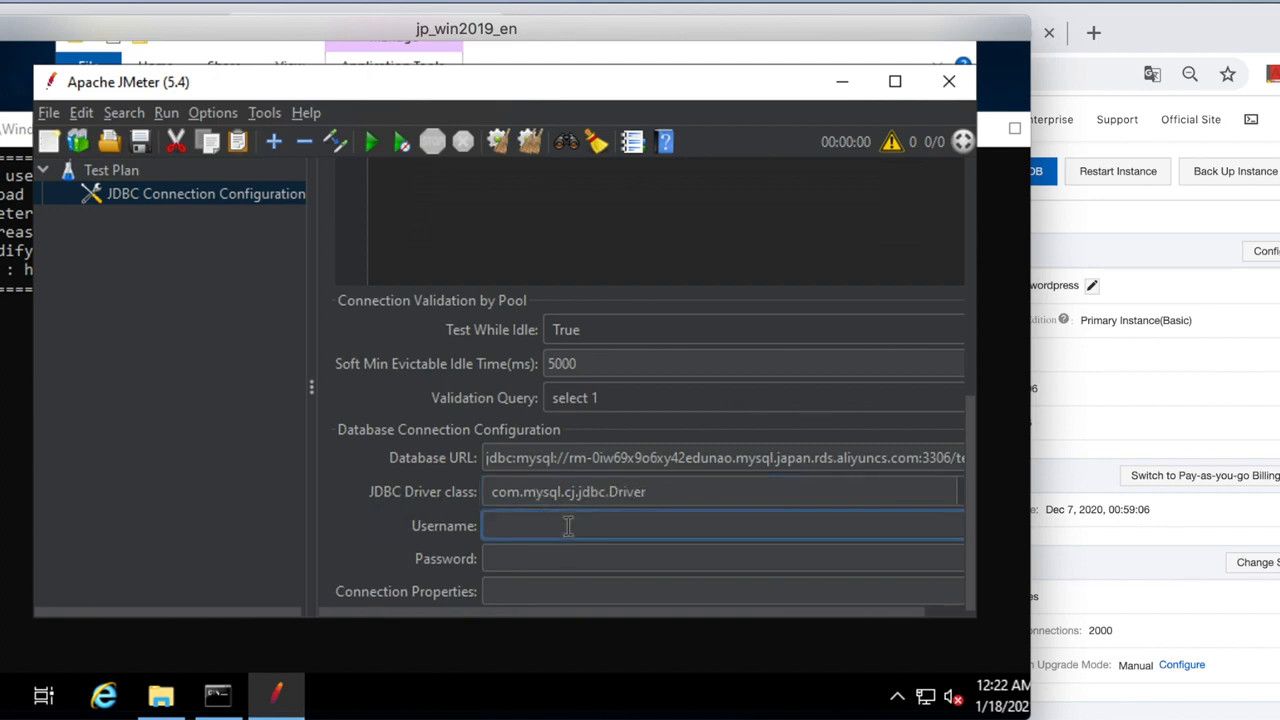
left_click(1135, 364)
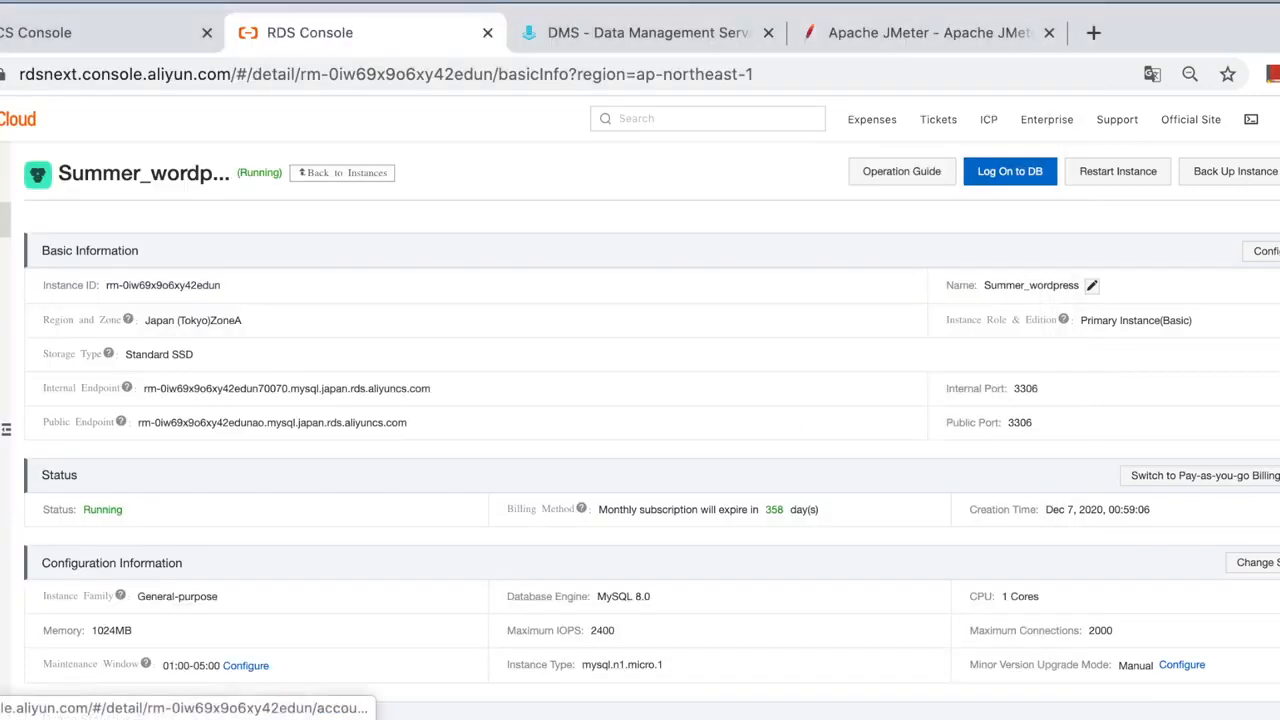
left_click(12, 264)
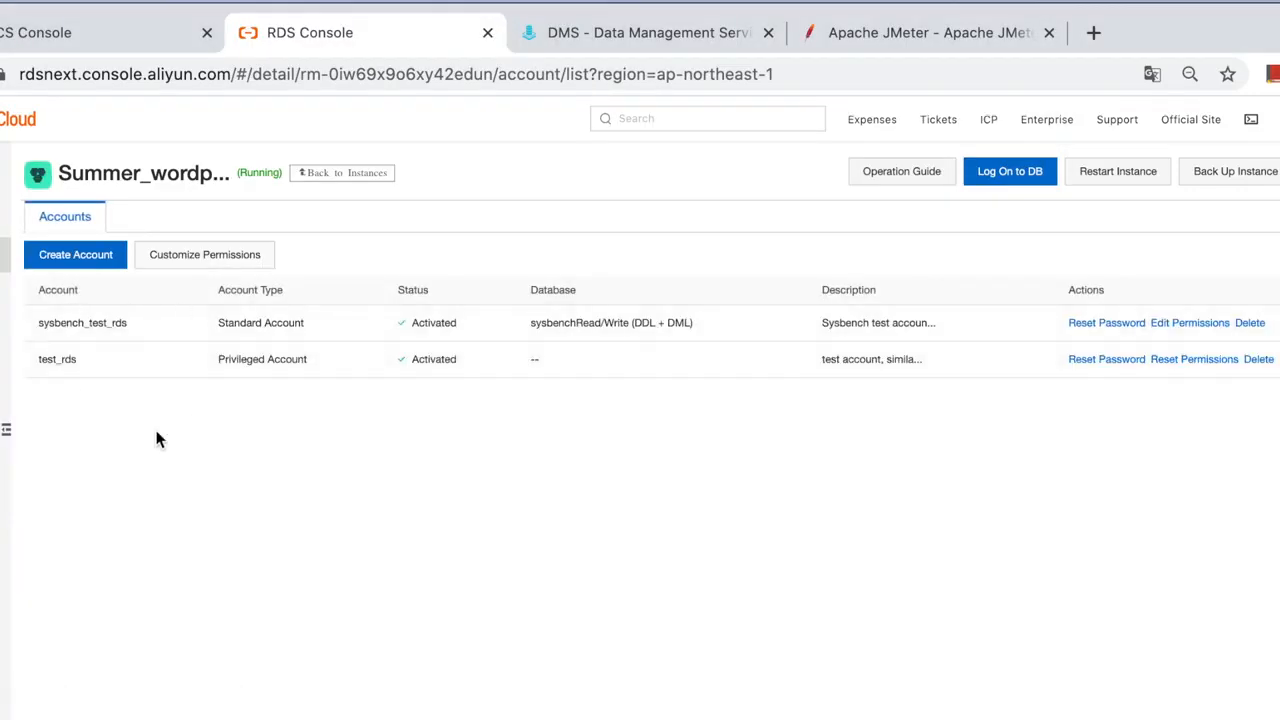
left_click_drag(81, 359, 34, 357)
left_click(420, 545)
key("super+Tab")
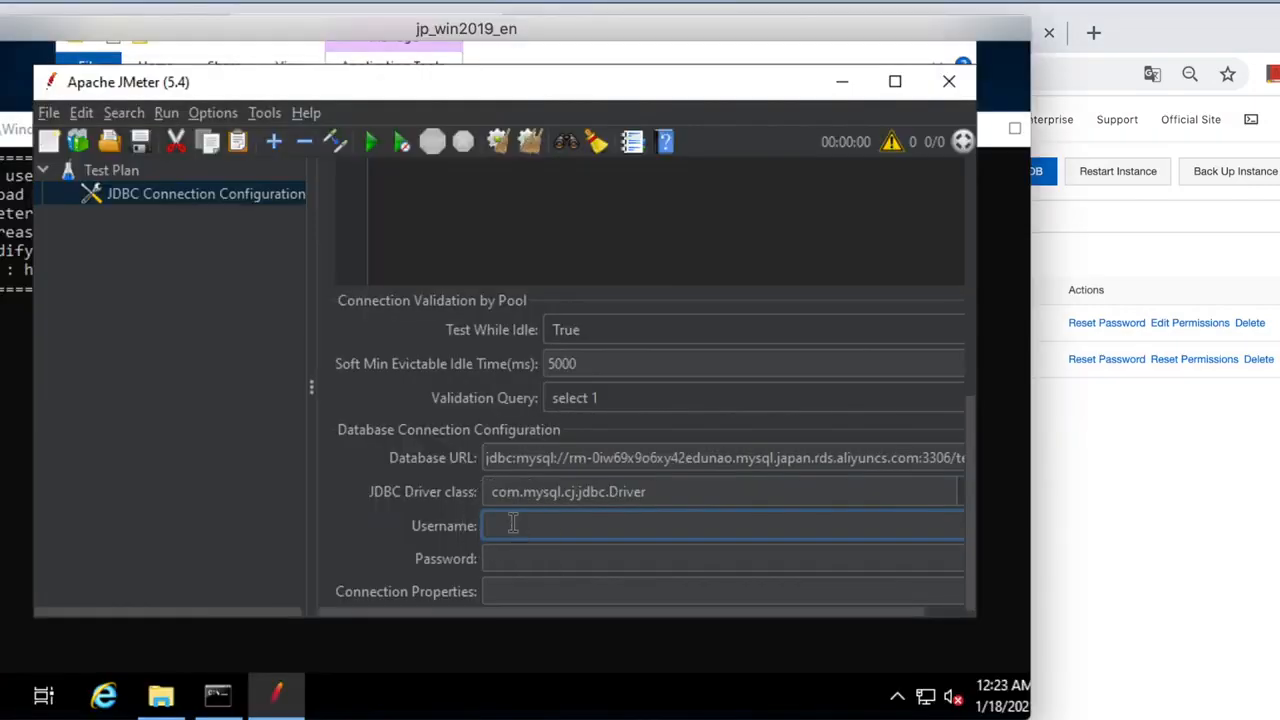
type("test")
key("shift")
type("_rds")
left_click(536, 557)
key("shift")
type("*****")
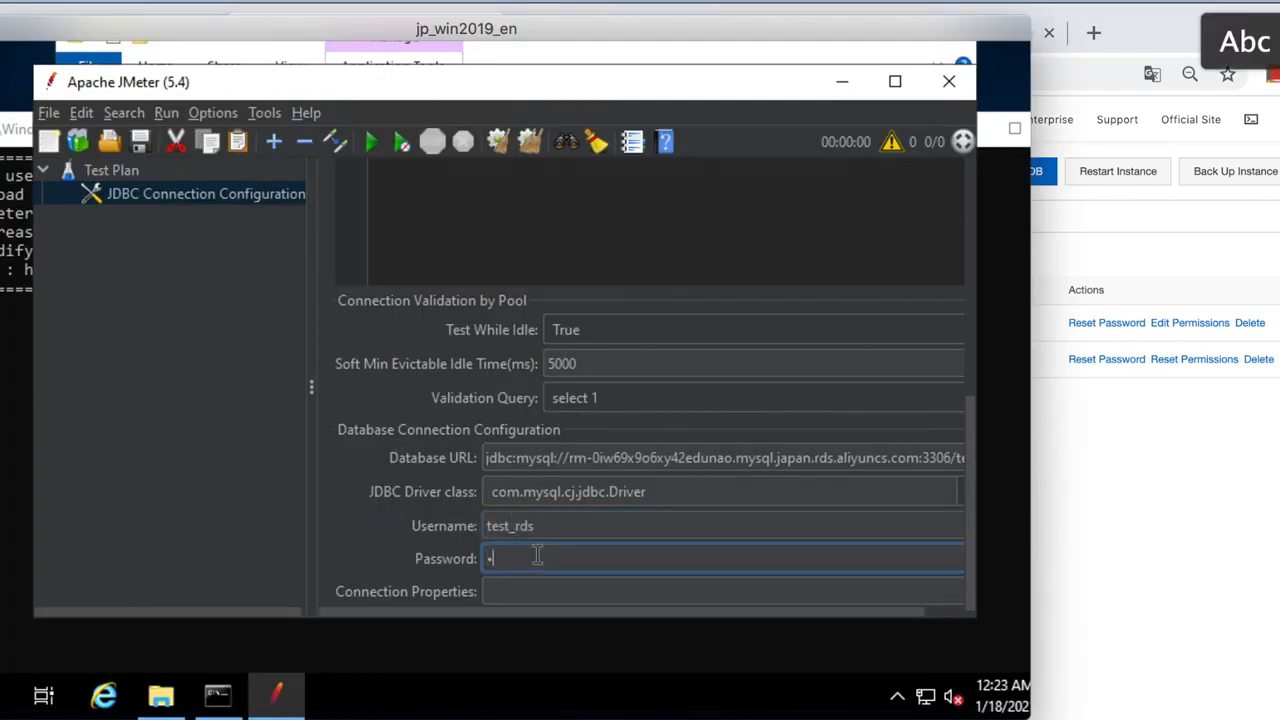
type("*****")
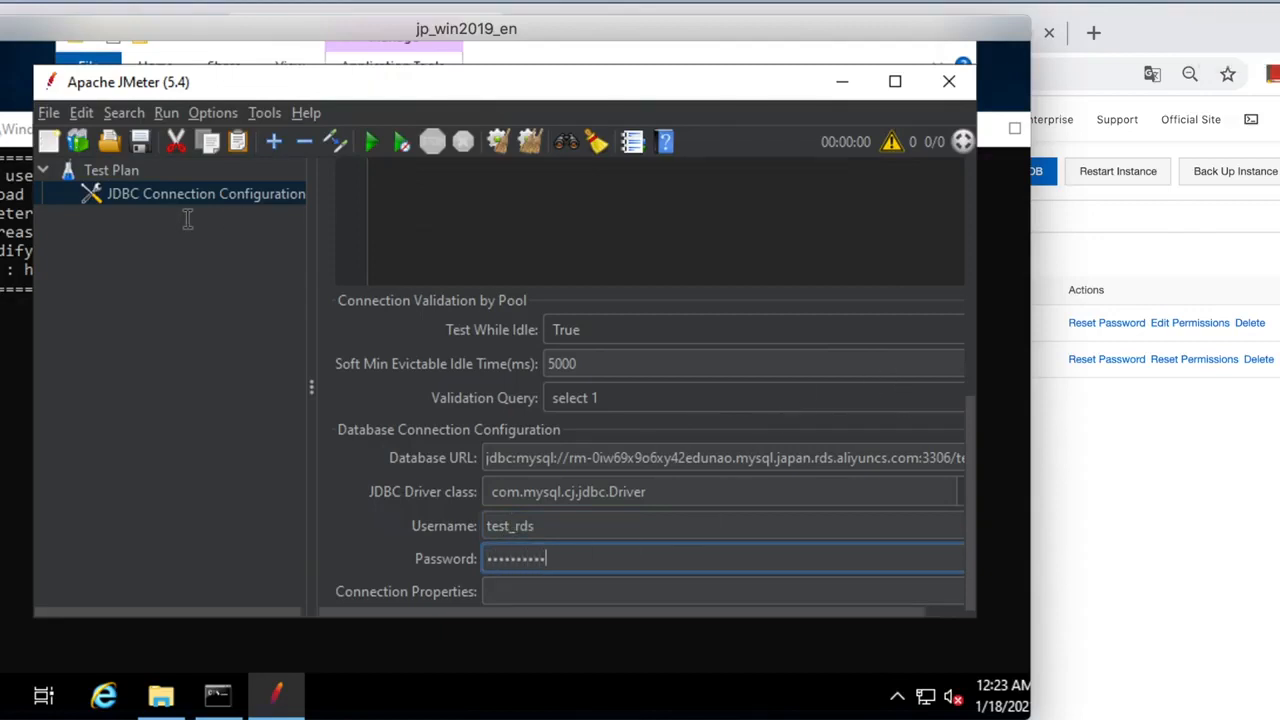
Add a Thread Group under the Test Plan with 1 thread and a loop count of 10.
right_click(122, 168)
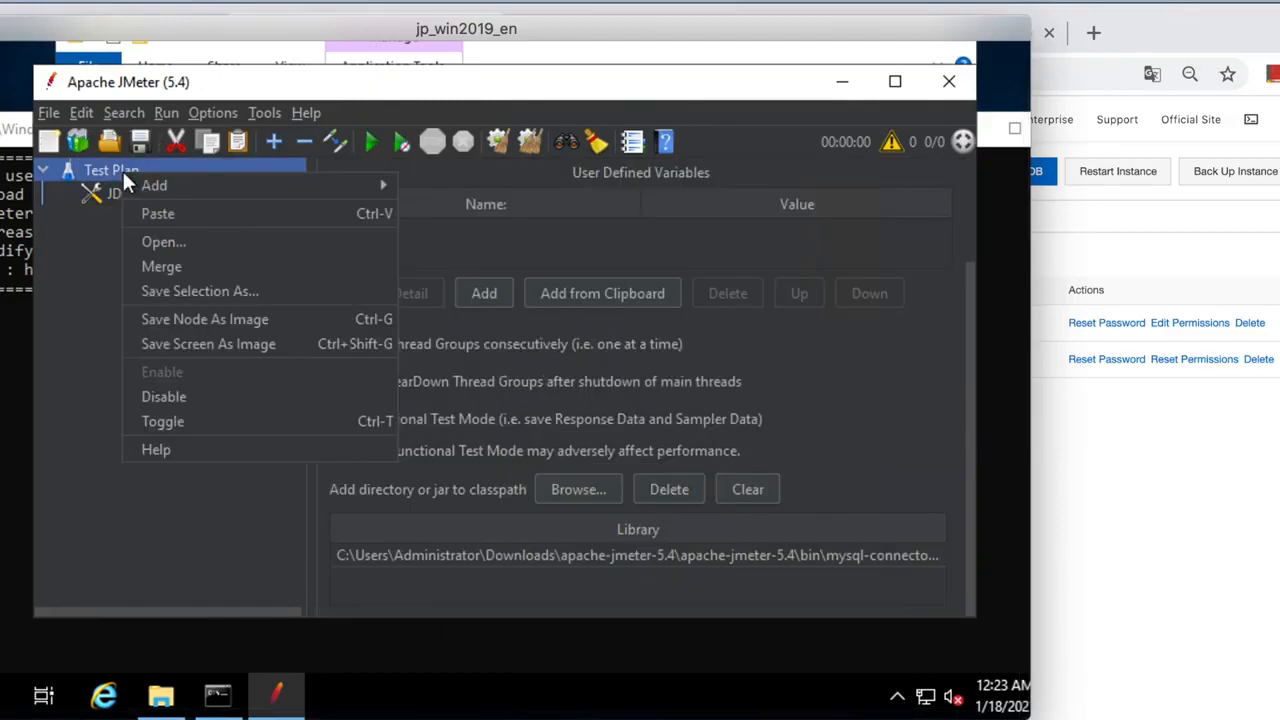
mouse_move(187, 203)
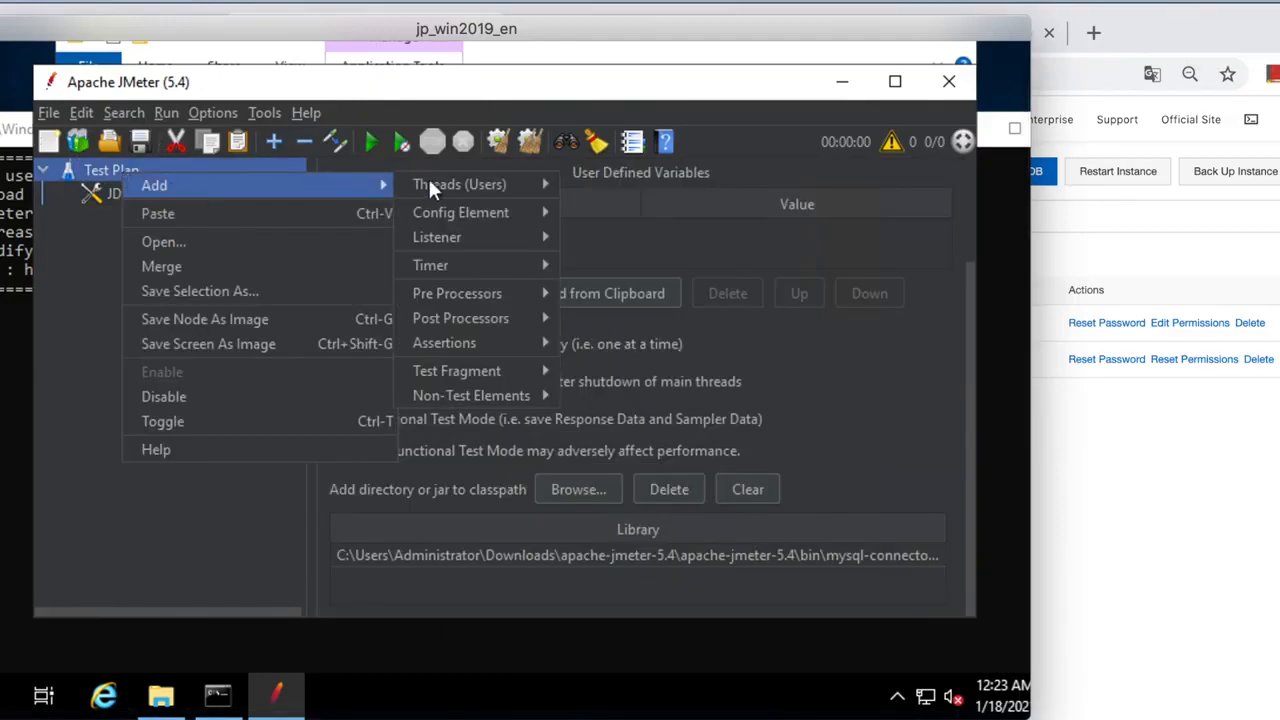
mouse_move(466, 189)
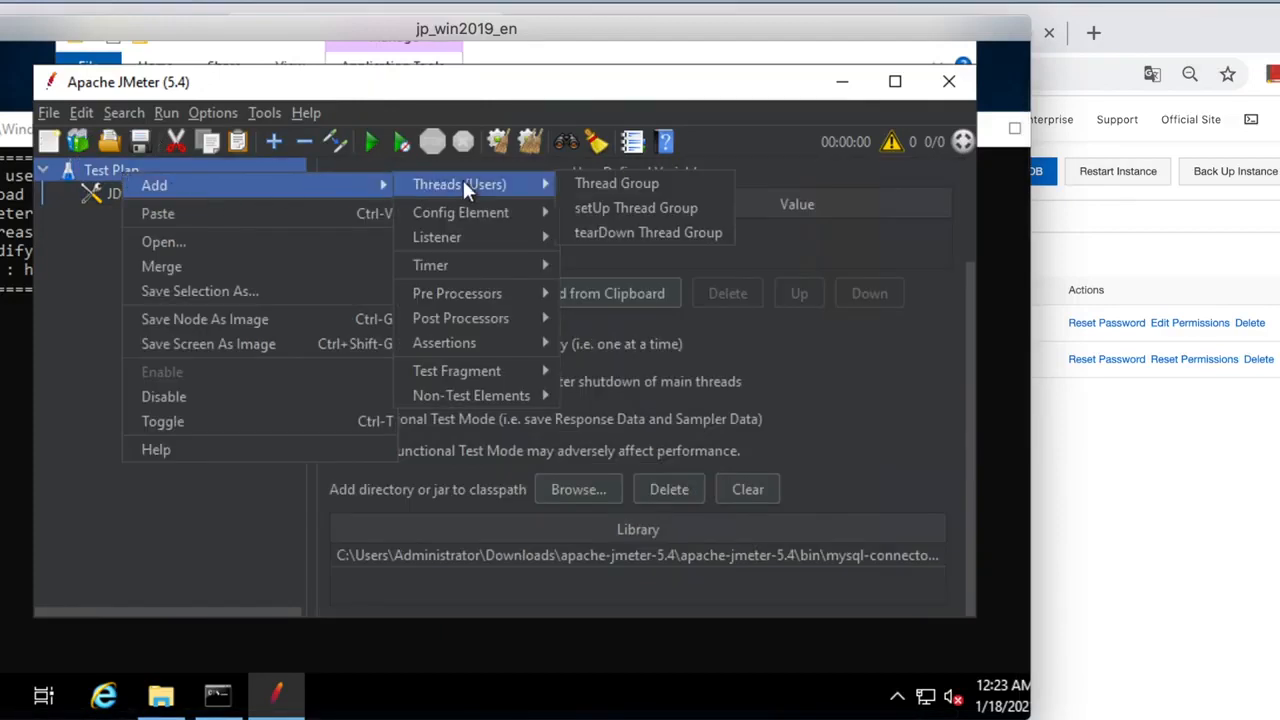
left_click(610, 183)
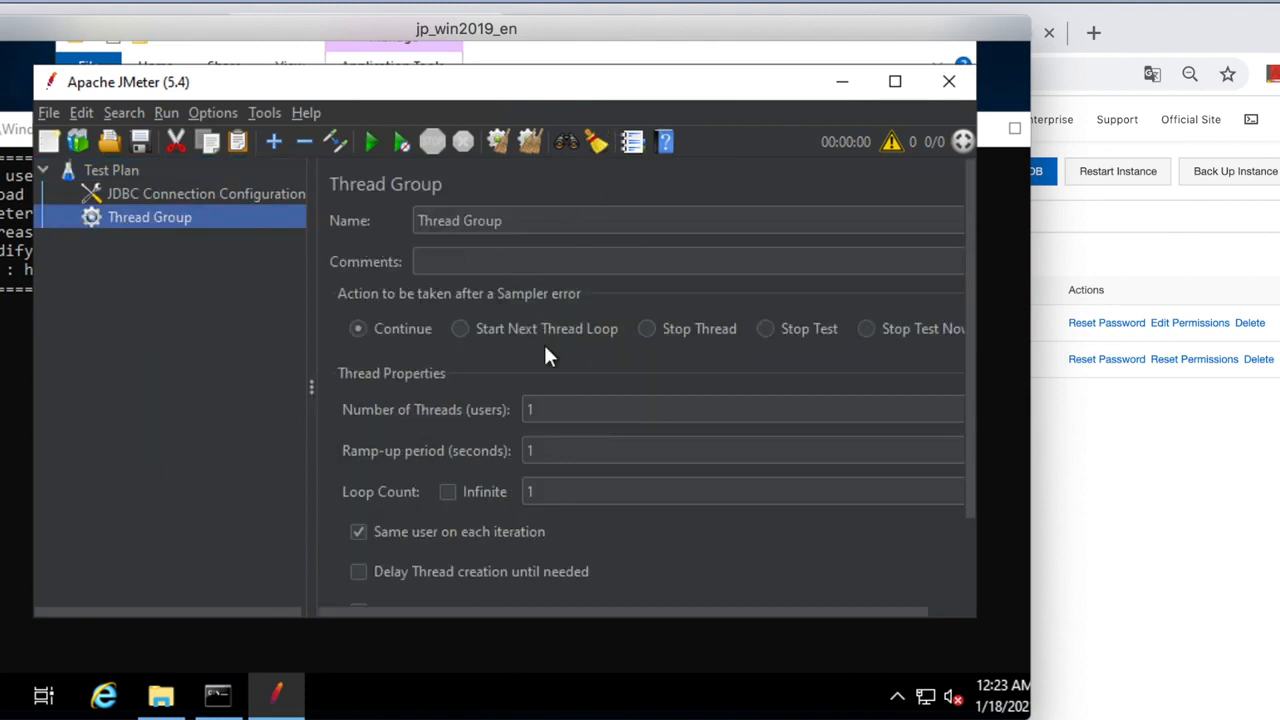
left_click(563, 405)
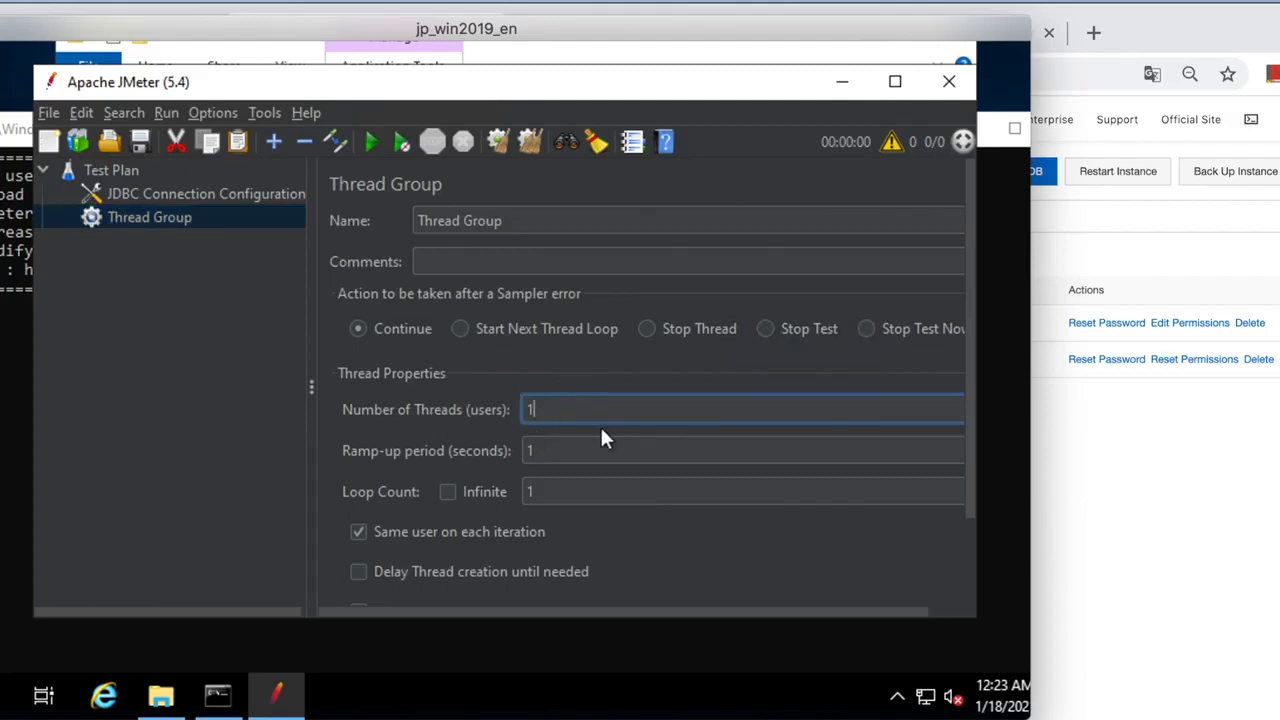
left_click(580, 487)
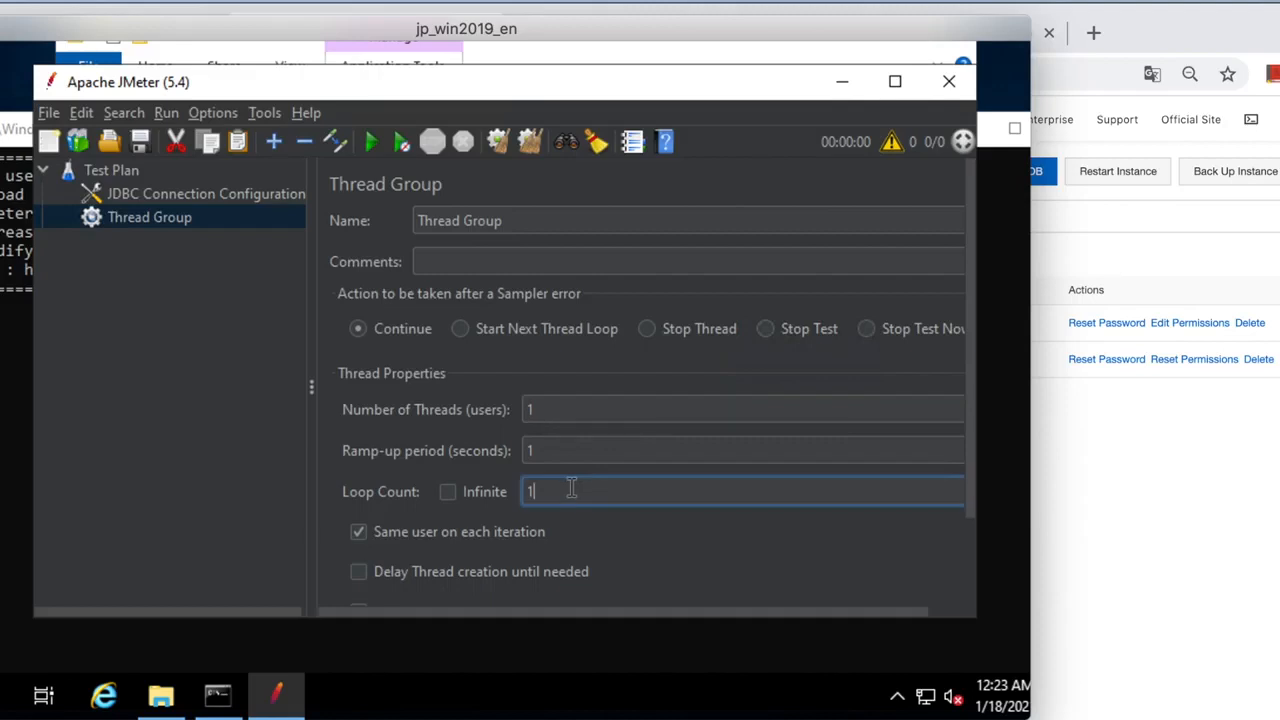
type("0")
Add a JDBC Request sampler under the Thread Group and name it 'select'.
right_click(177, 222)
mouse_move(240, 229)
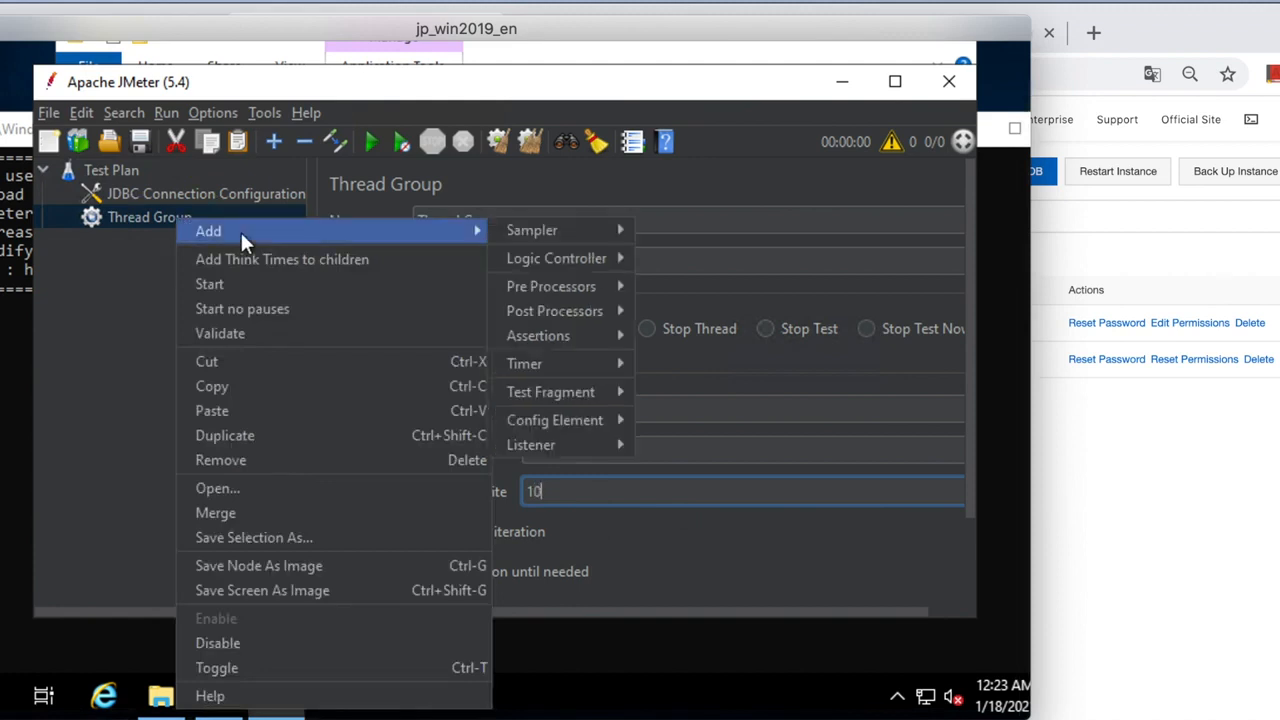
mouse_move(508, 237)
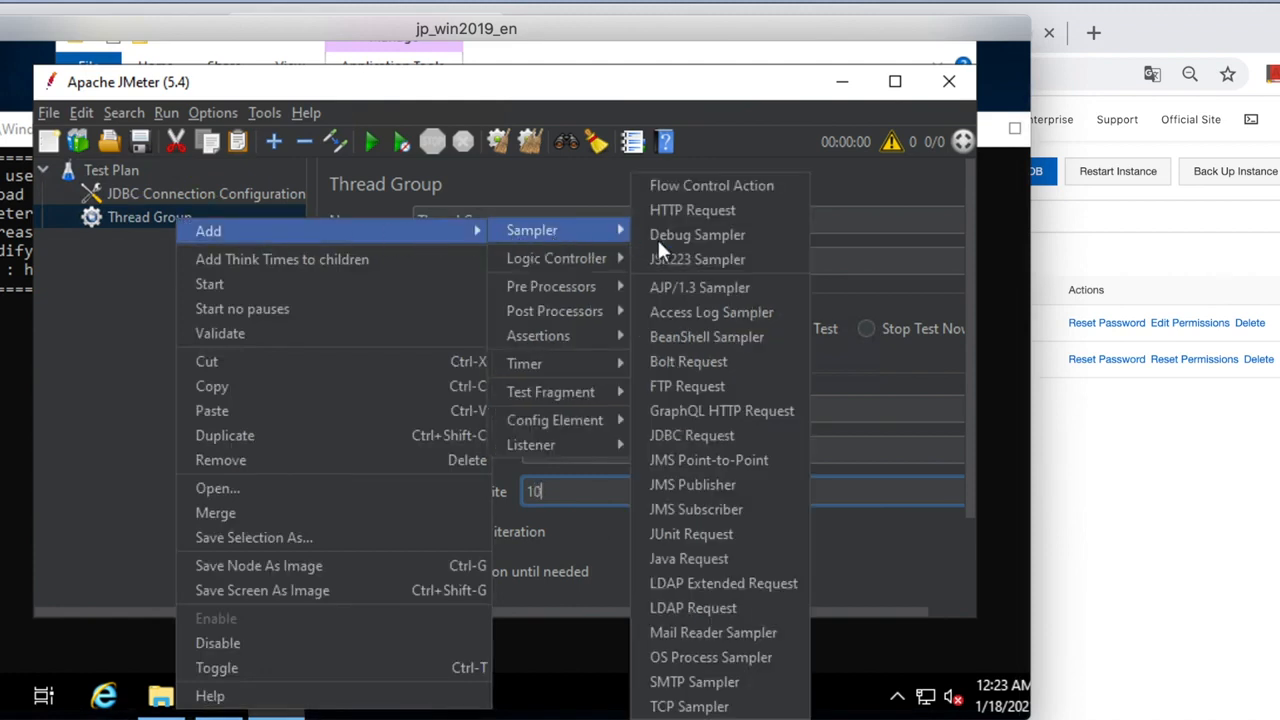
left_click(700, 436)
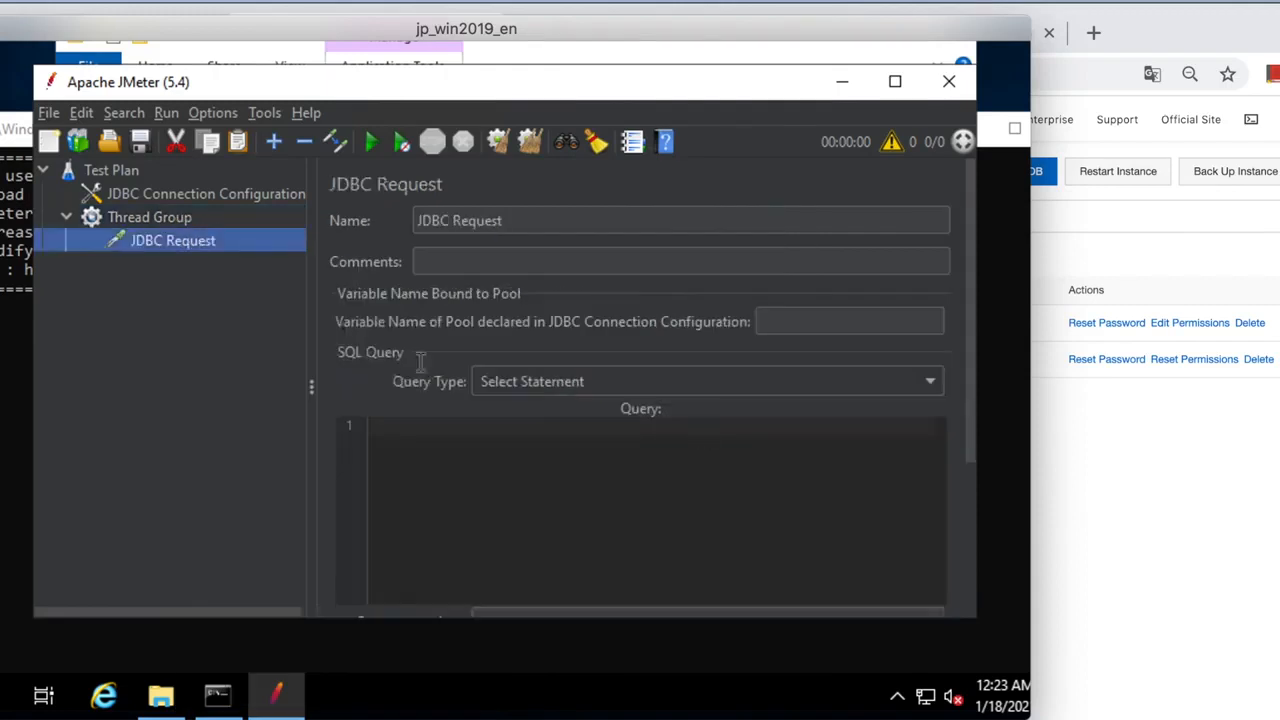
left_click(502, 222)
left_click_drag(530, 221, 391, 221)
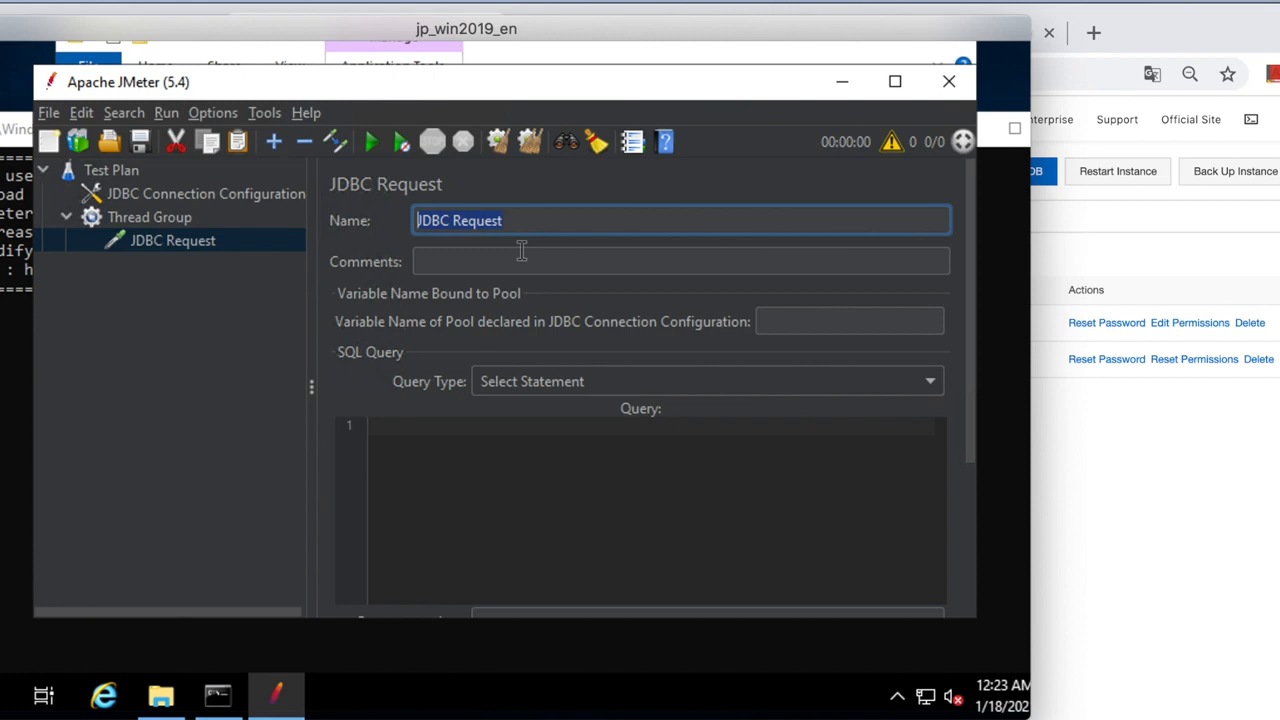
type("se")
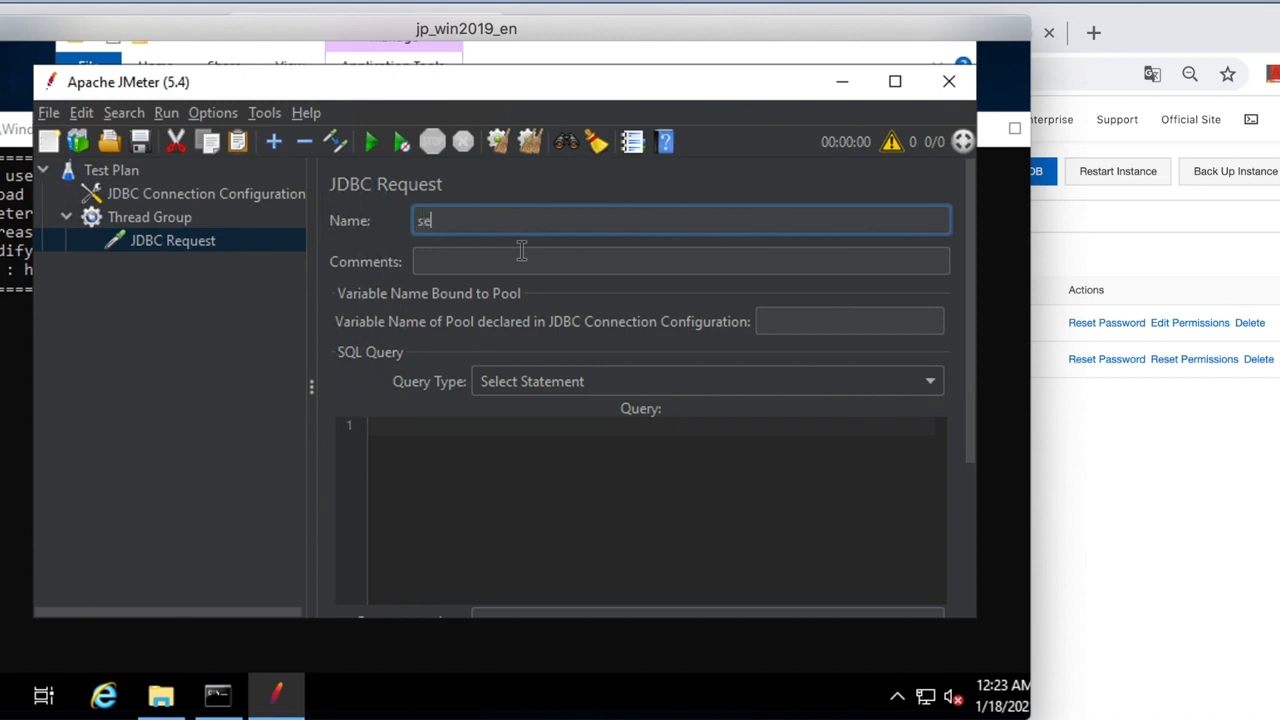
type("lect")
left_click(513, 495)
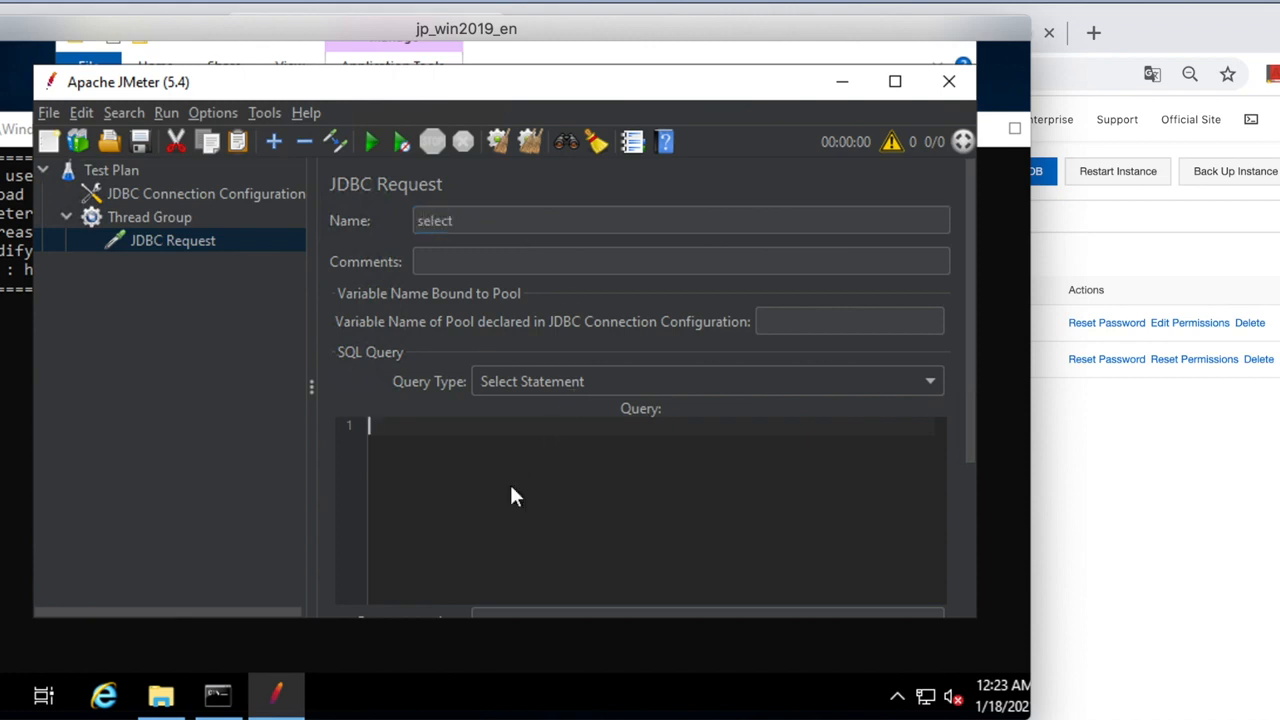
Set the pool variable to 'test' and the query to 'select * from t_user;'.
left_click(829, 322)
type("test")
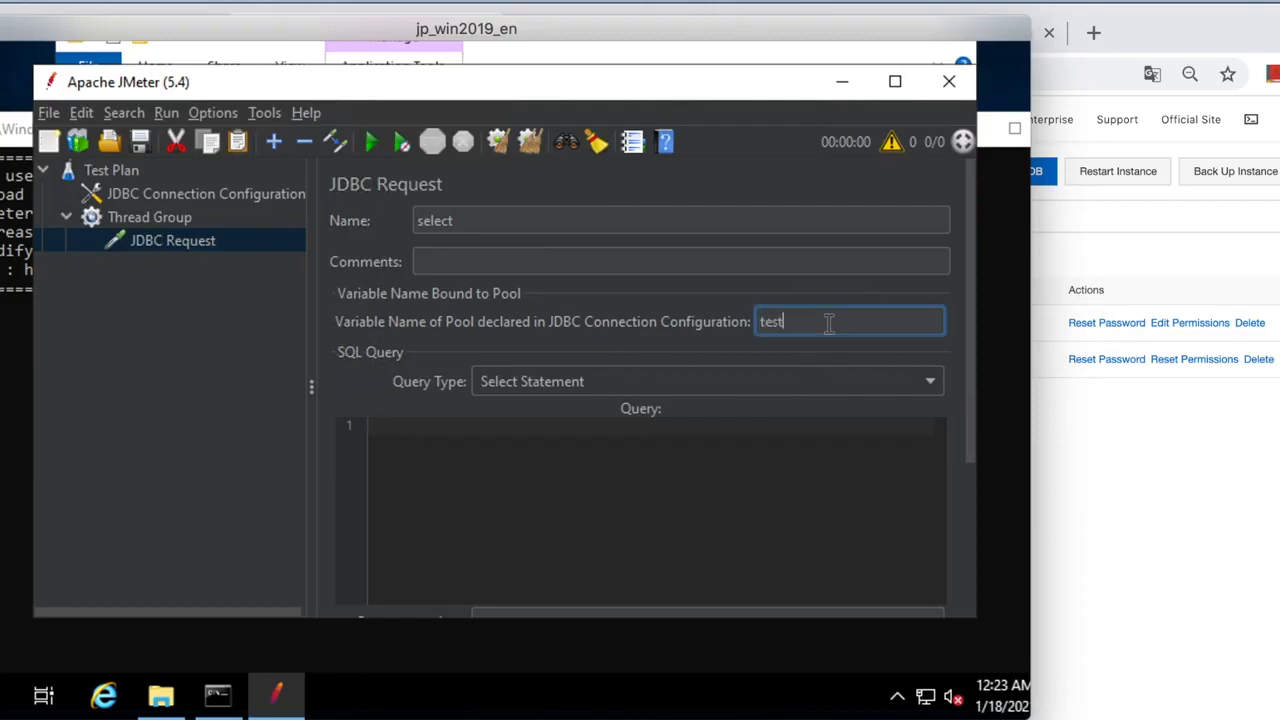
left_click(683, 456)
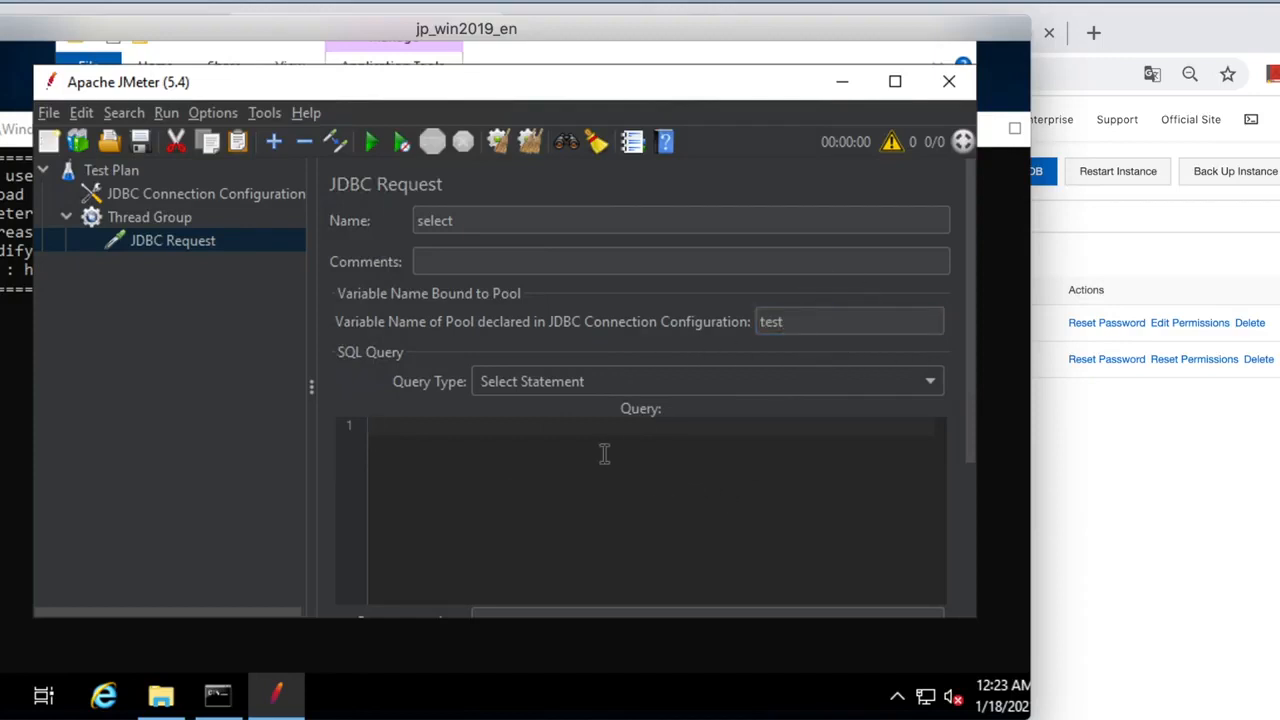
type("select * from t_user;")
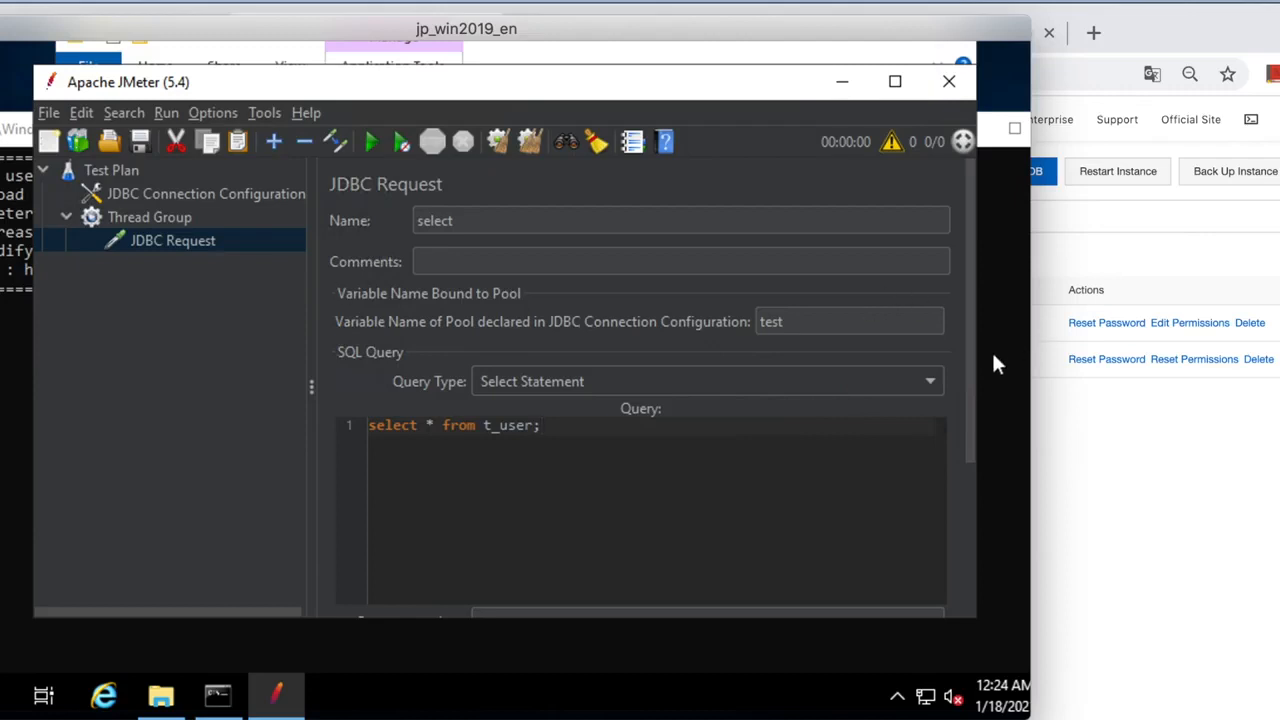
left_click_drag(971, 465, 979, 552)
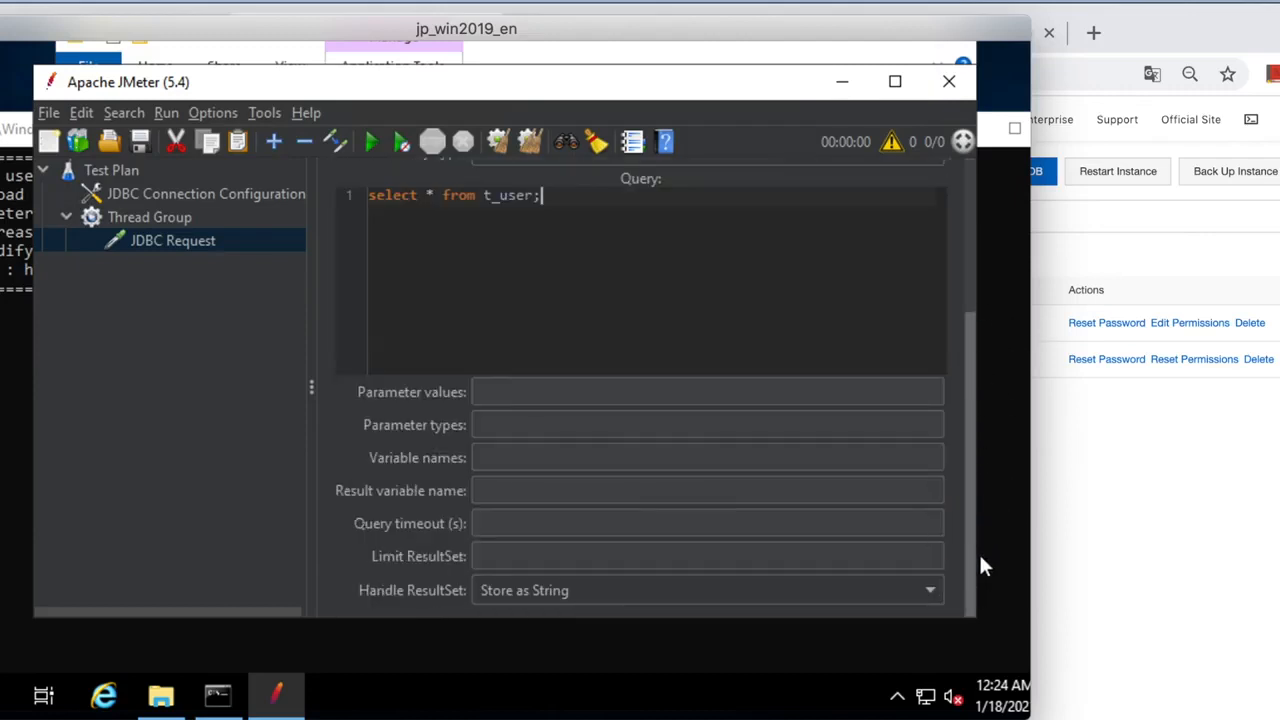
Add a View Results Tree listener to the test plan.
left_click(124, 170)
right_click(124, 170)
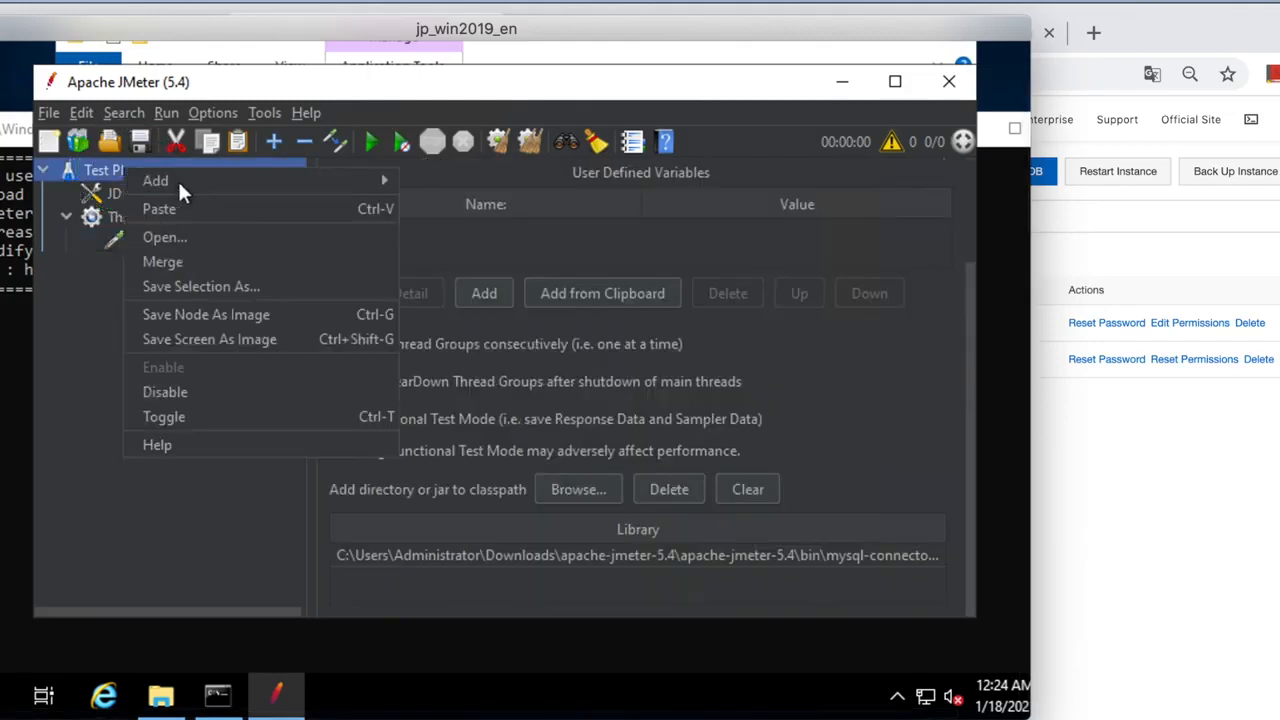
mouse_move(408, 178)
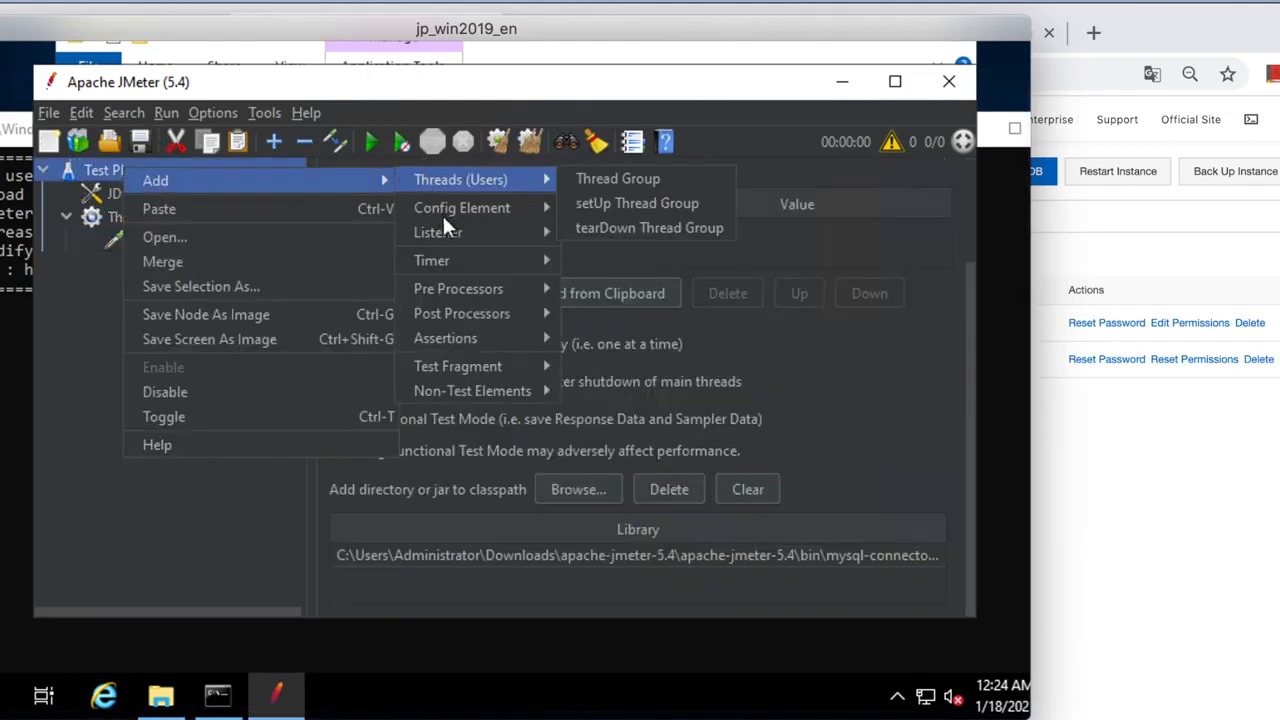
mouse_move(459, 236)
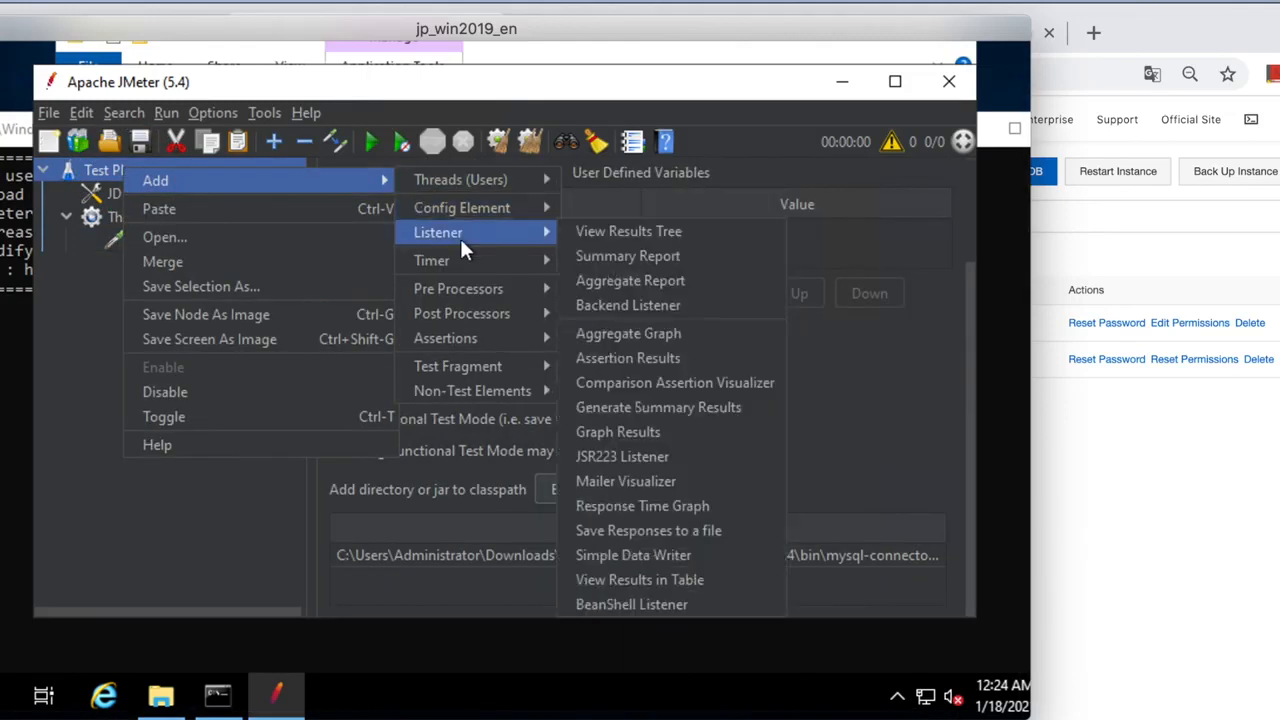
left_click(620, 231)
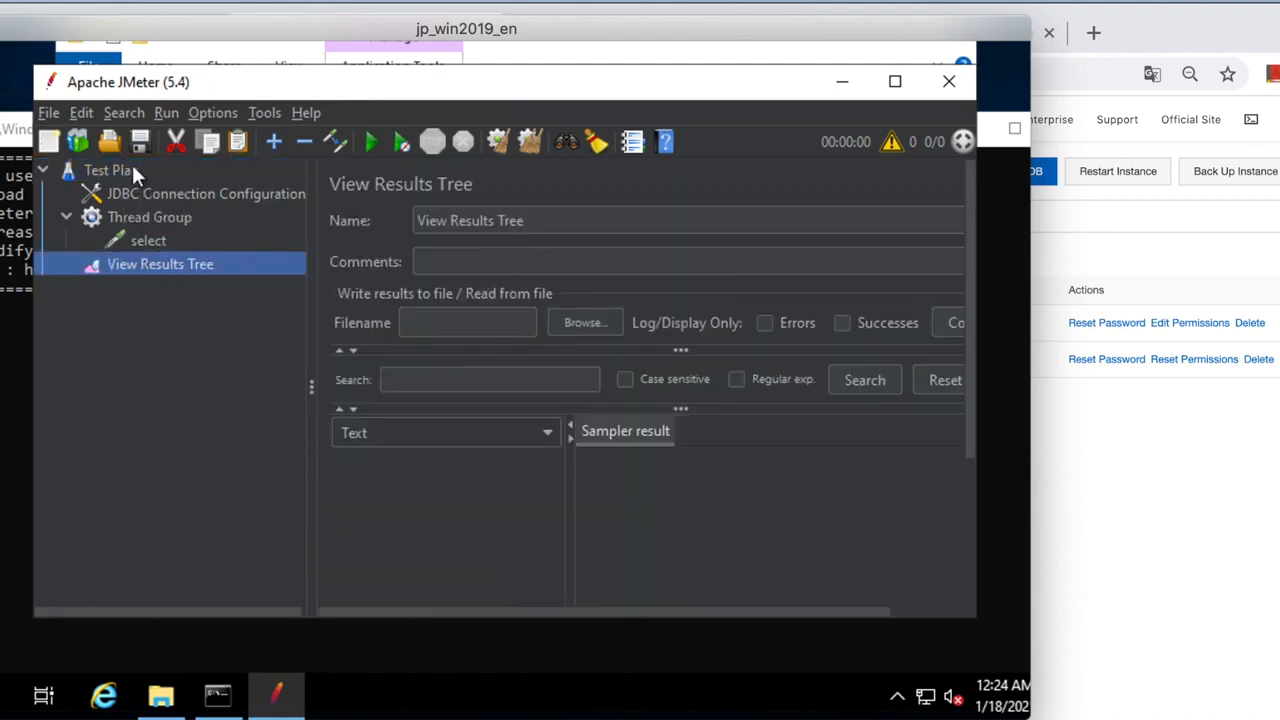
Add Summary Report and Aggregate Report listeners to the test plan.
left_click(131, 168)
right_click(131, 168)
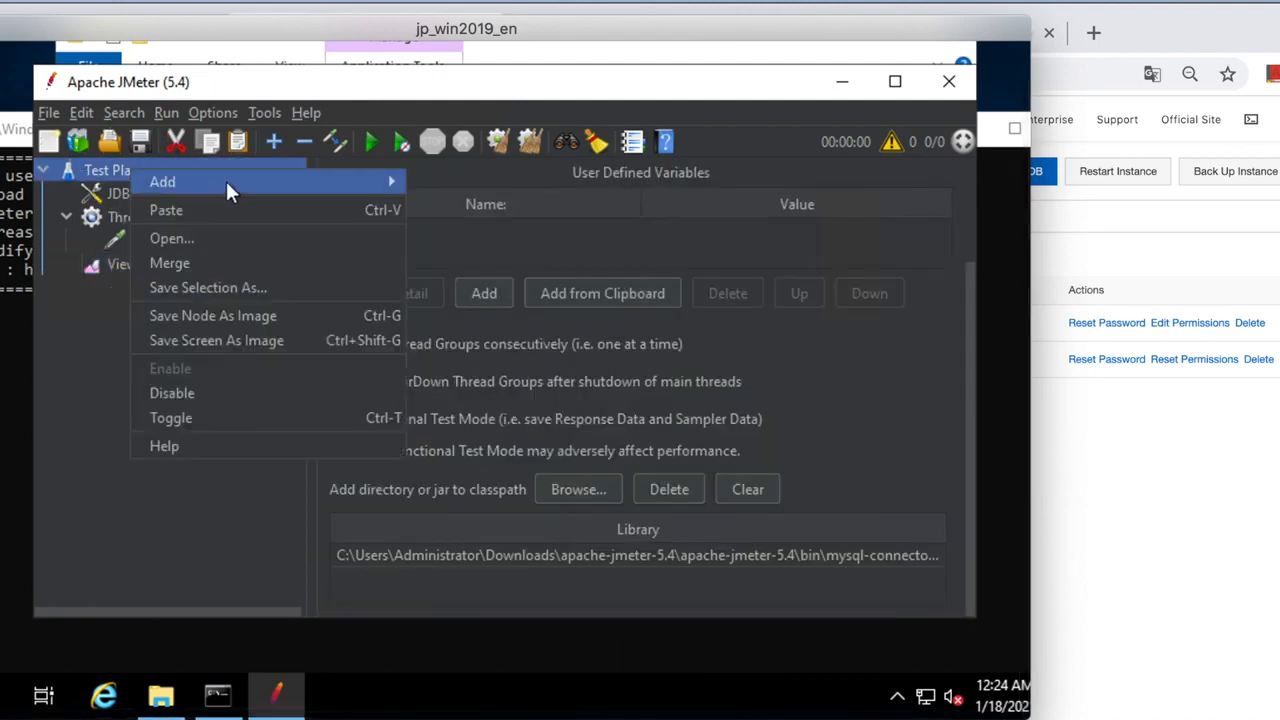
mouse_move(319, 180)
mouse_move(477, 179)
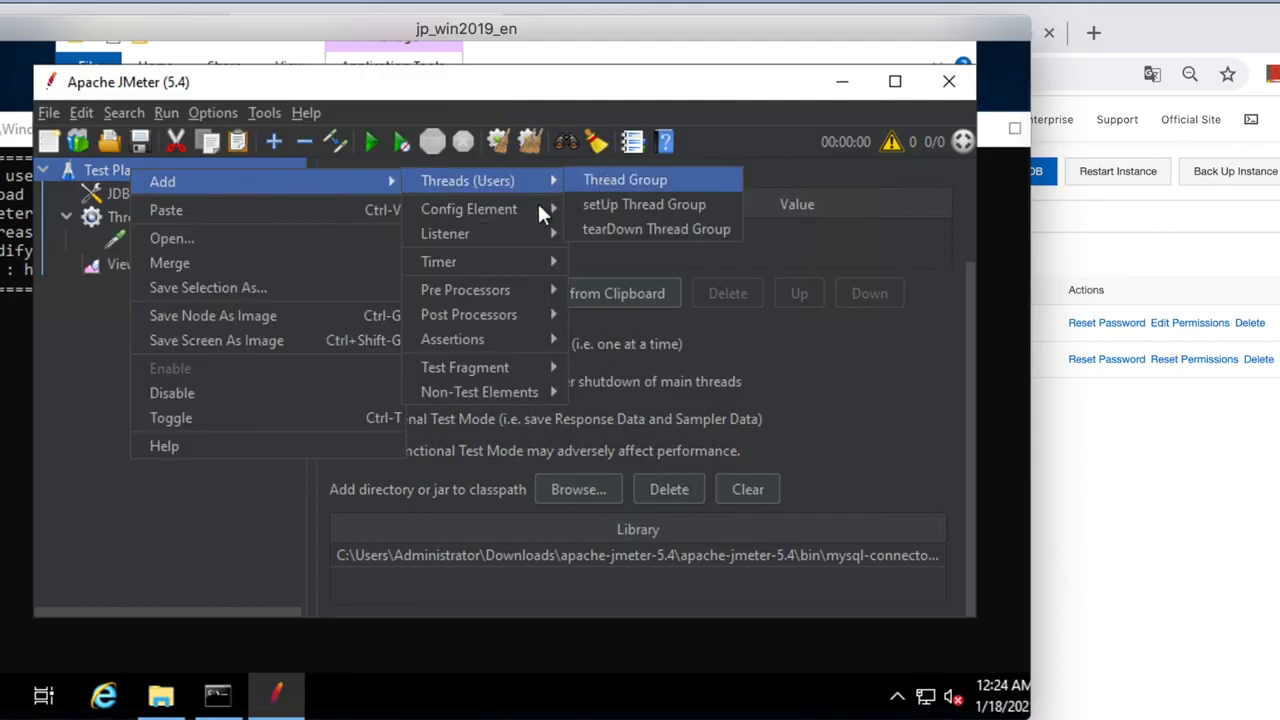
mouse_move(502, 229)
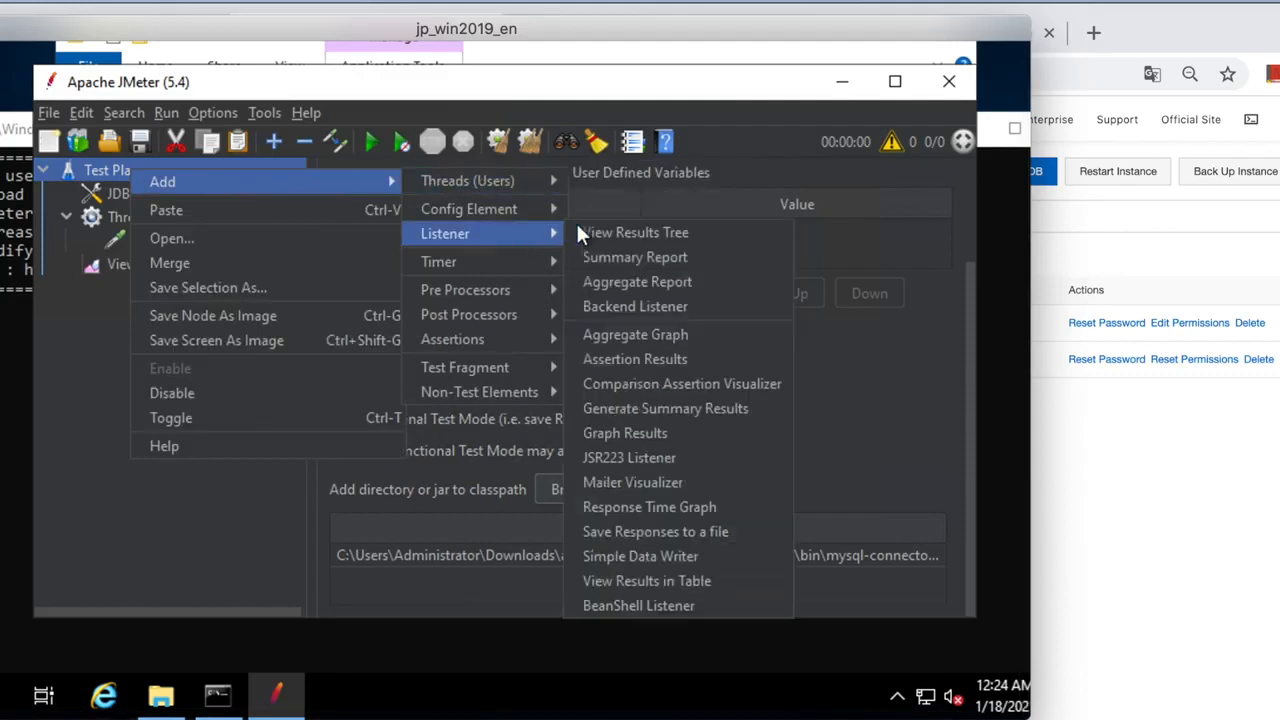
left_click(619, 254)
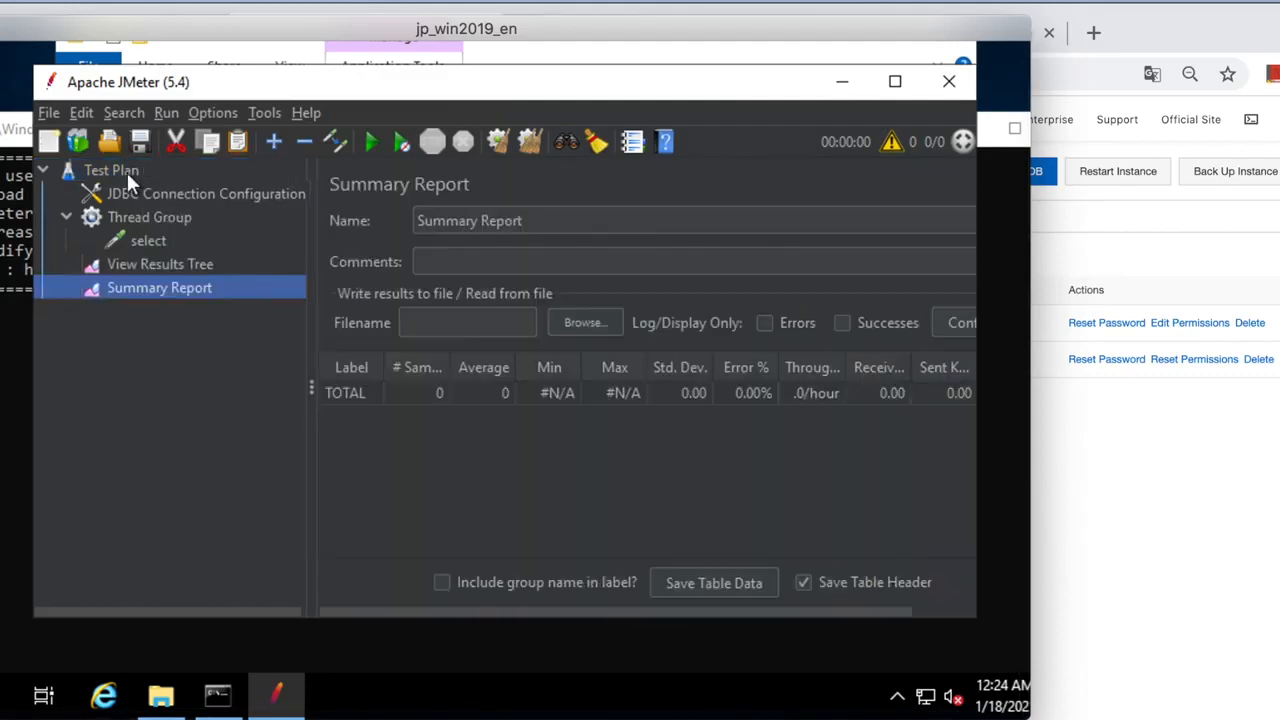
left_click(127, 172)
right_click(145, 168)
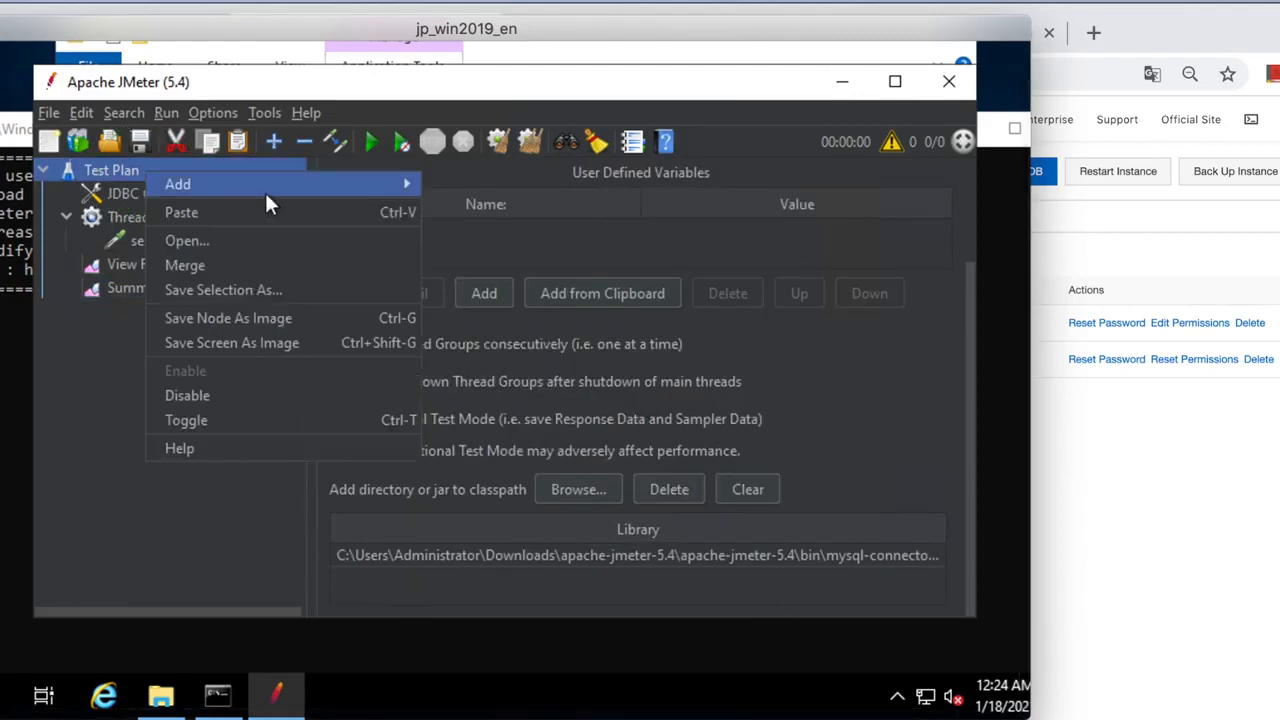
mouse_move(287, 187)
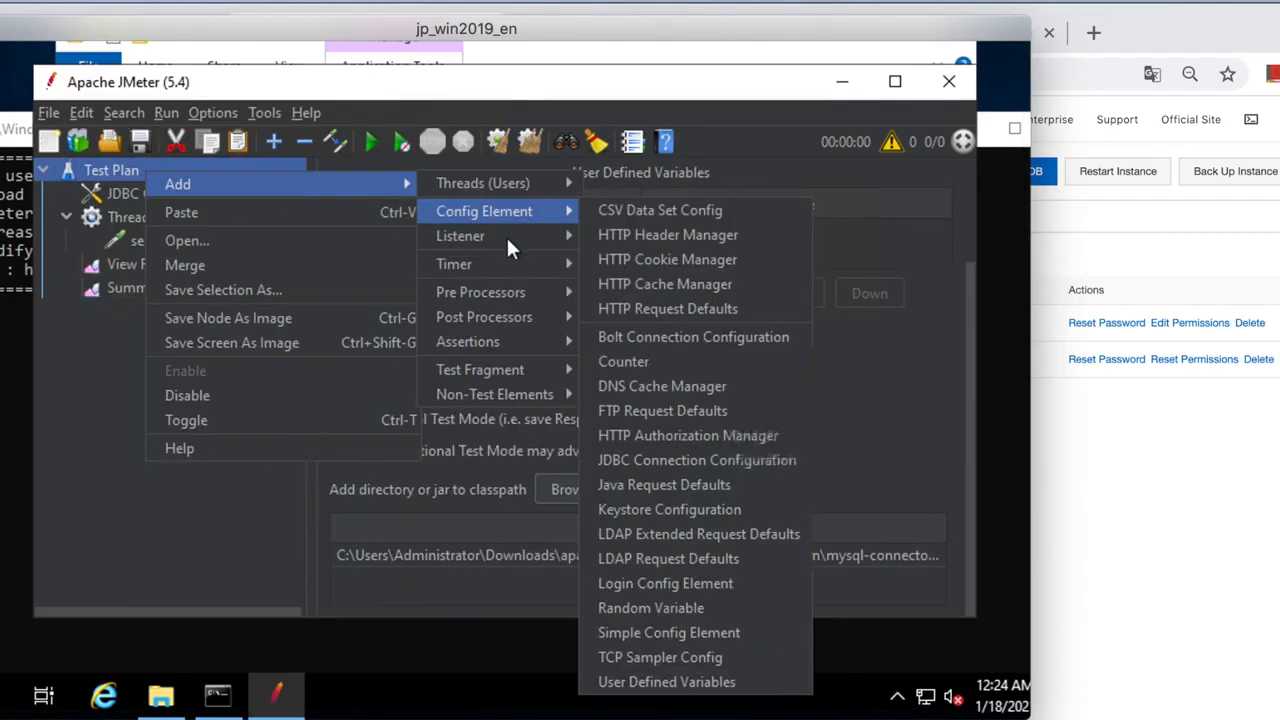
mouse_move(507, 237)
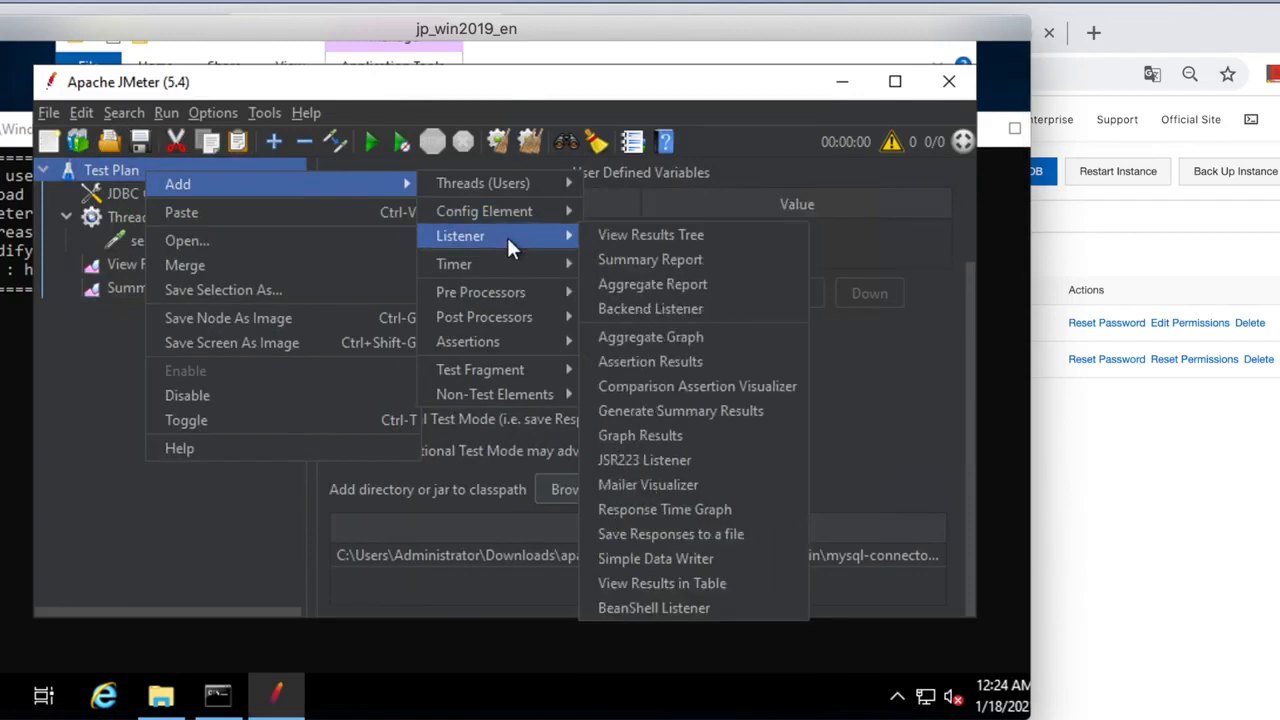
left_click(637, 287)
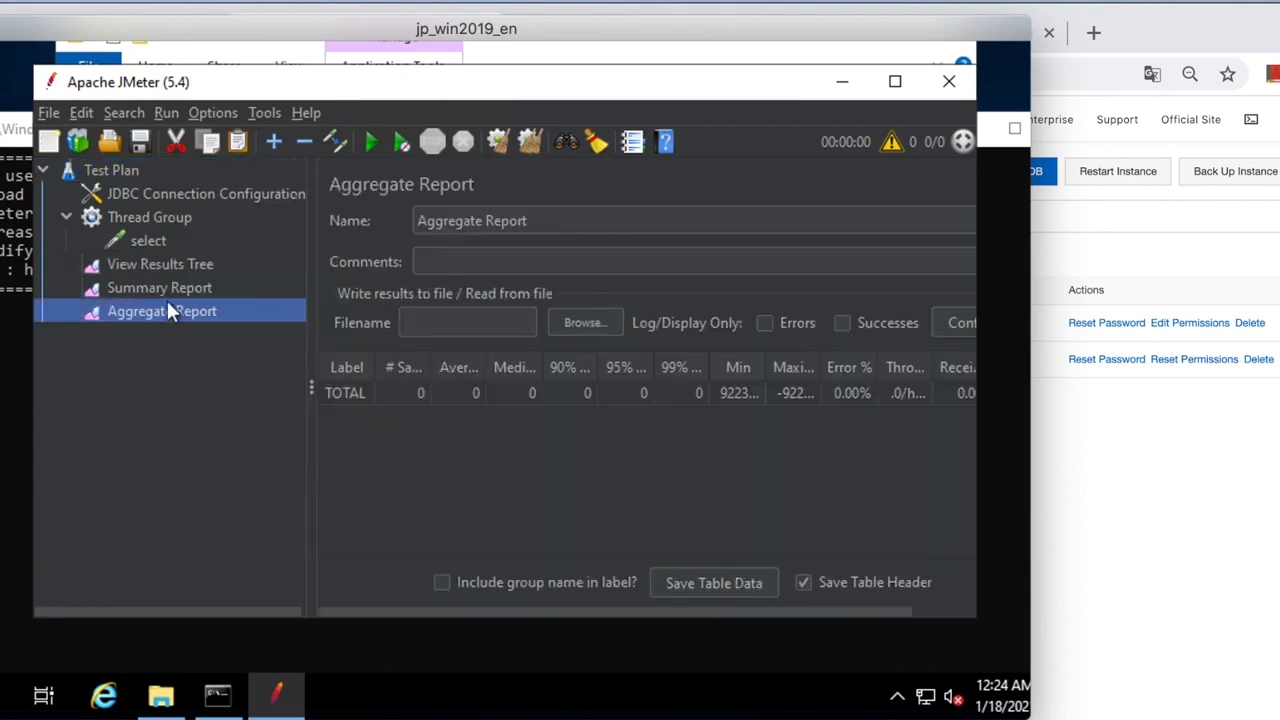
left_click(136, 167)
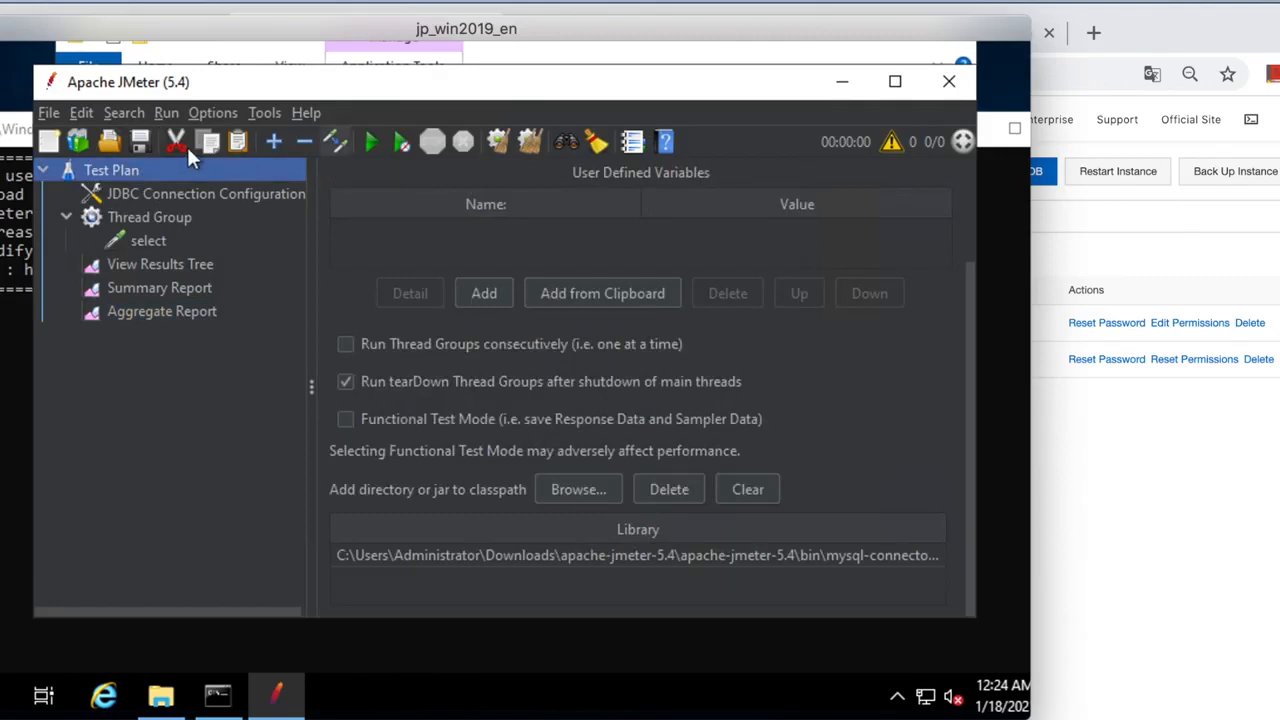
Save the plan, overwriting Test Plan.jmx, and start the test run.
left_click(142, 141)
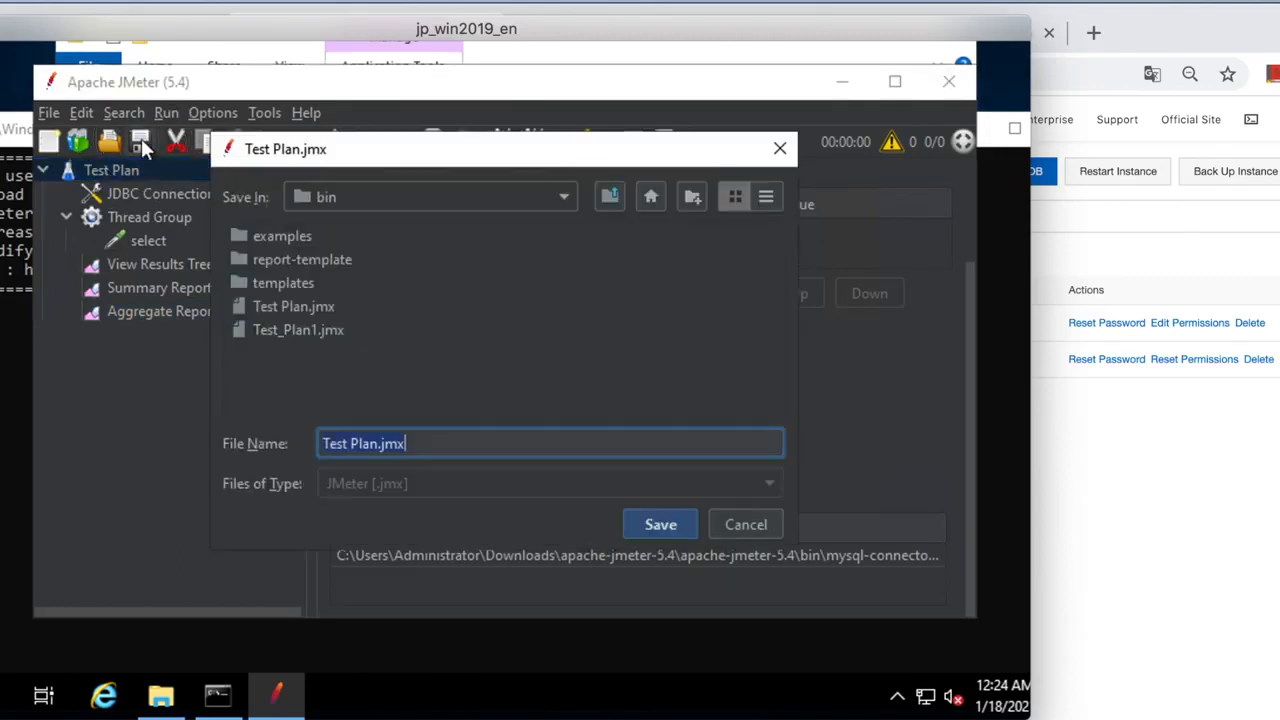
left_click(654, 516)
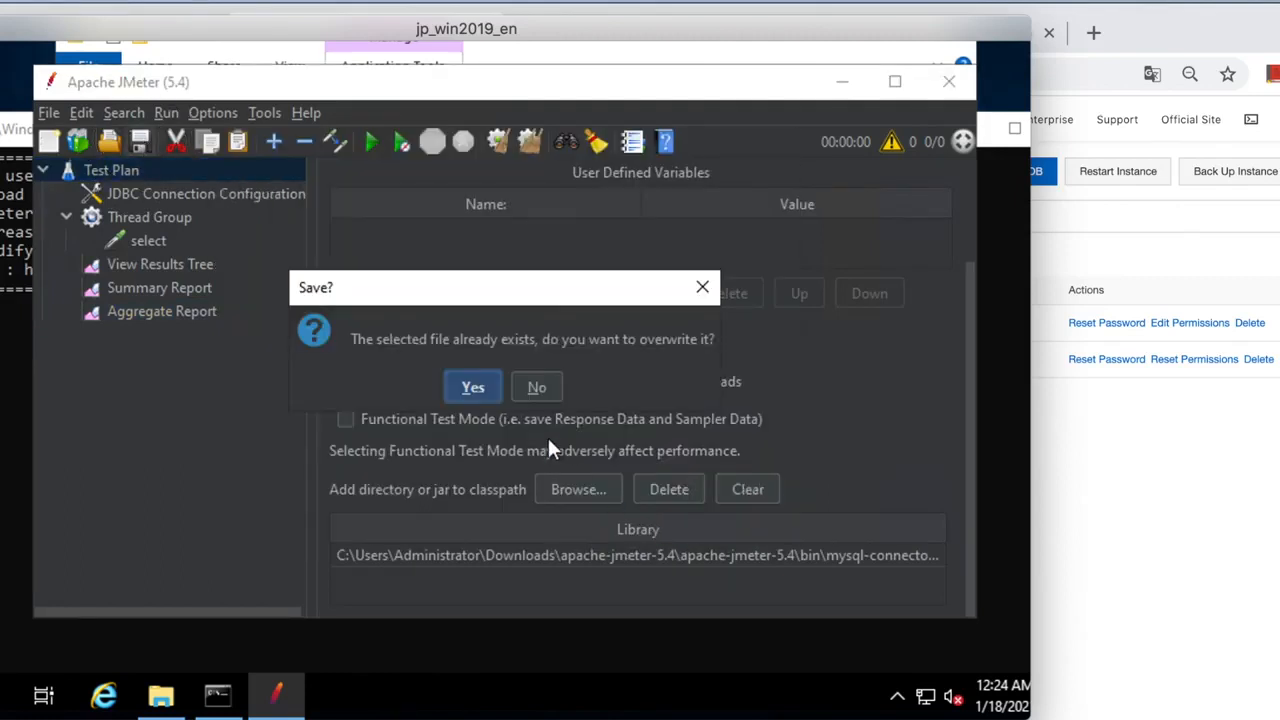
left_click(474, 388)
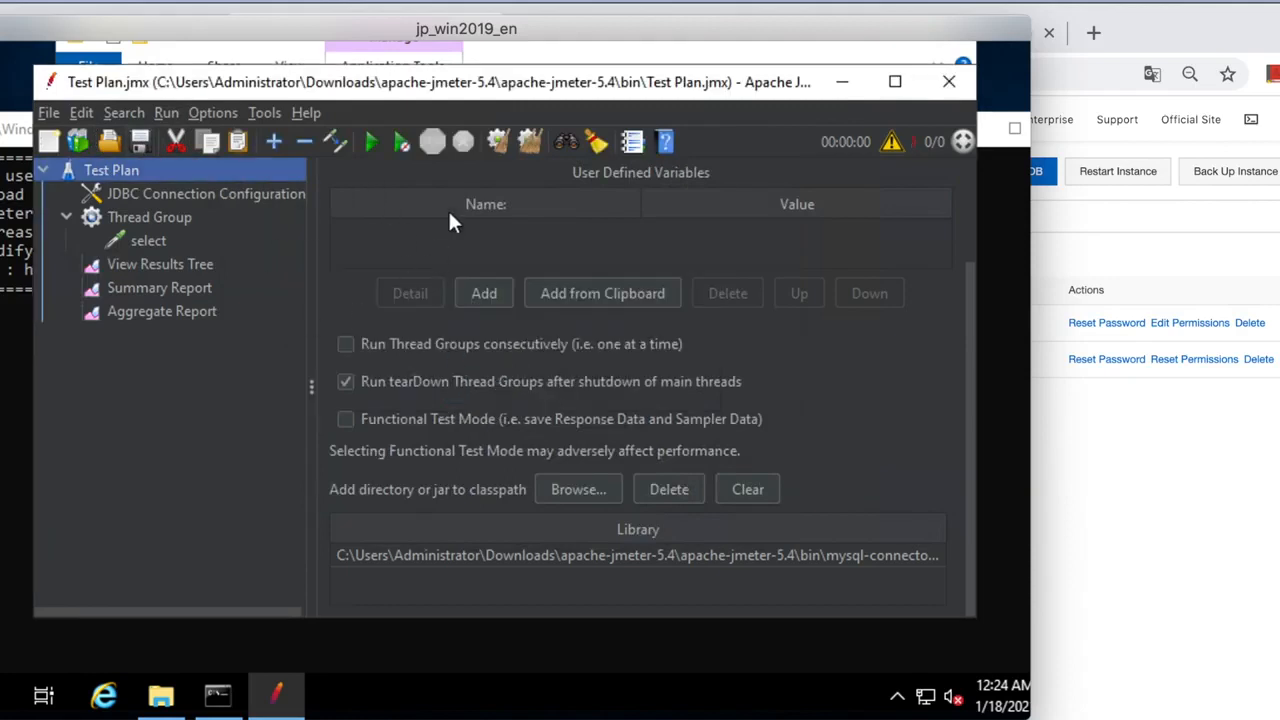
left_click(371, 144)
Check the ten select samples in View Results Tree, then the Summary Report's 0.00% errors.
left_click(169, 266)
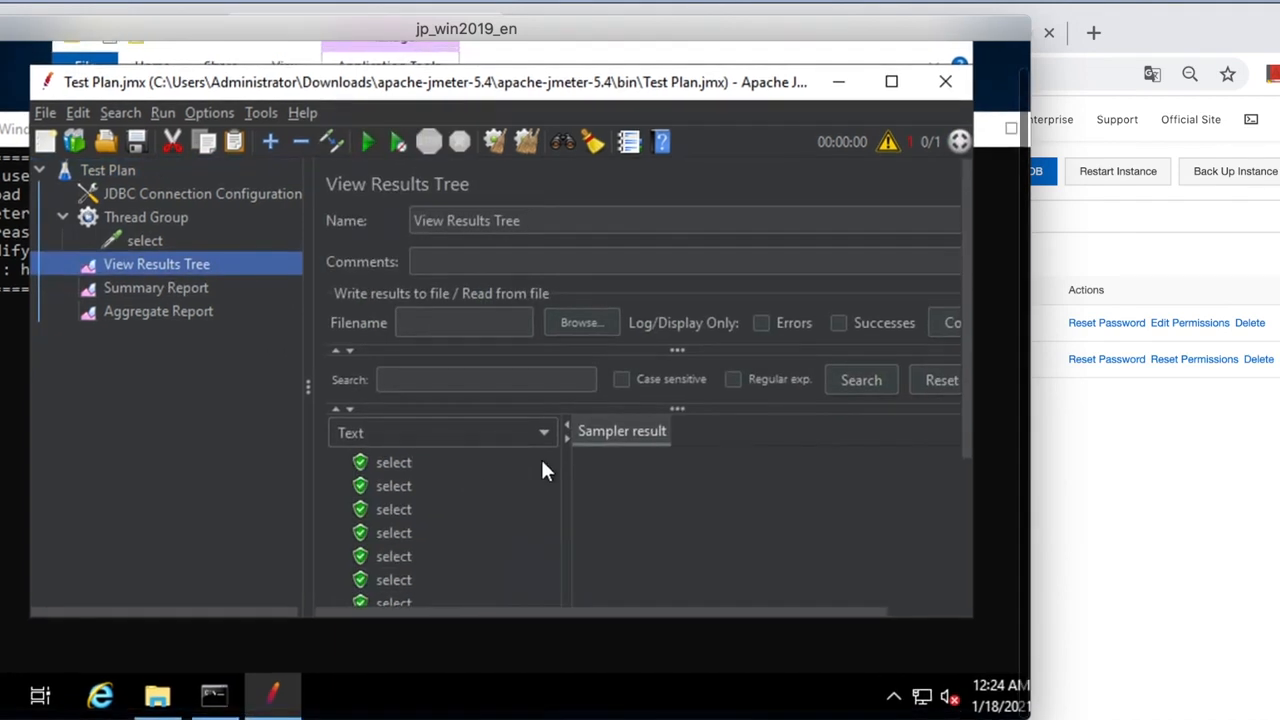
scroll(968, 433, "down", 3)
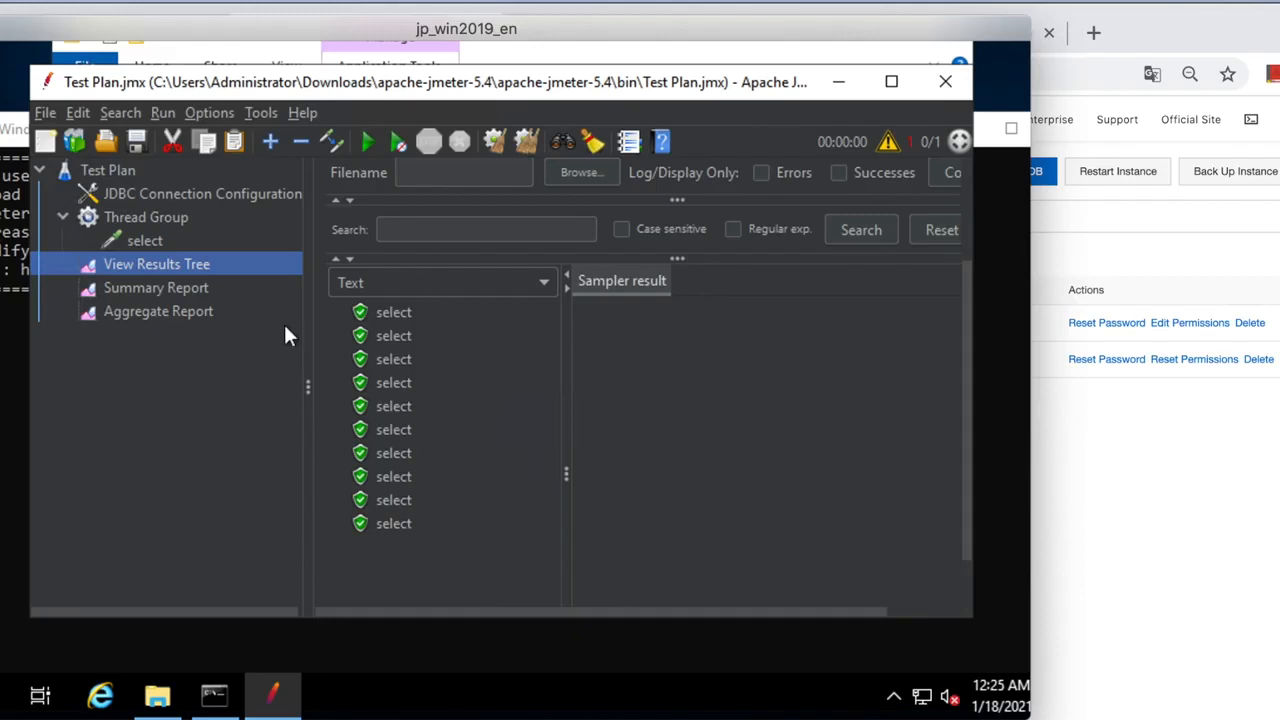
left_click(178, 287)
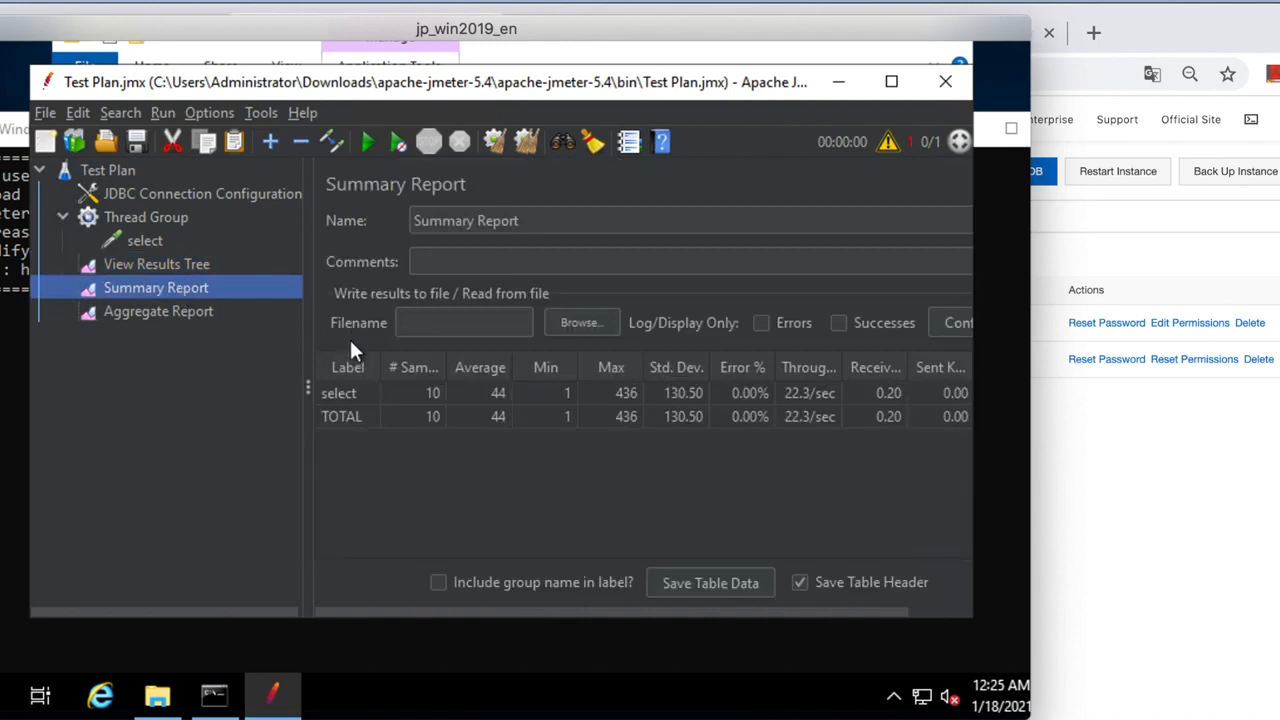
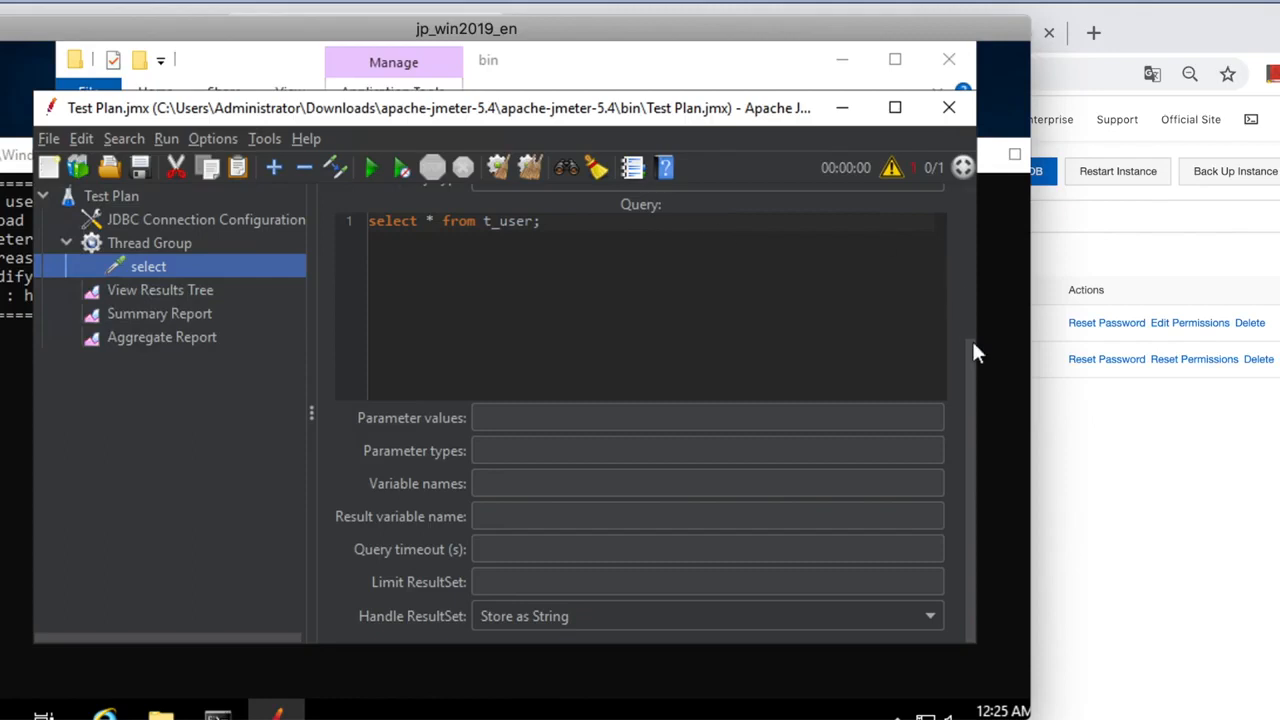
Rename the select JDBC request to 'insert'.
left_click_drag(968, 347, 963, 196)
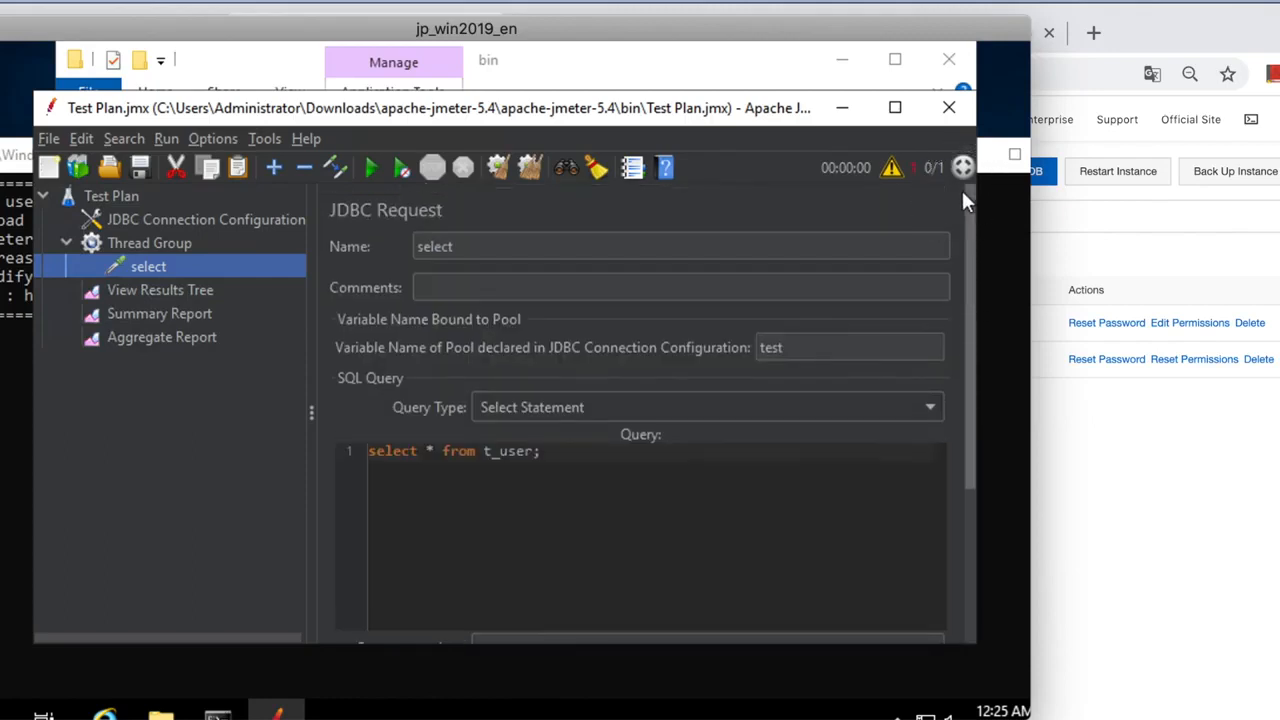
left_click(503, 249)
left_click(225, 266)
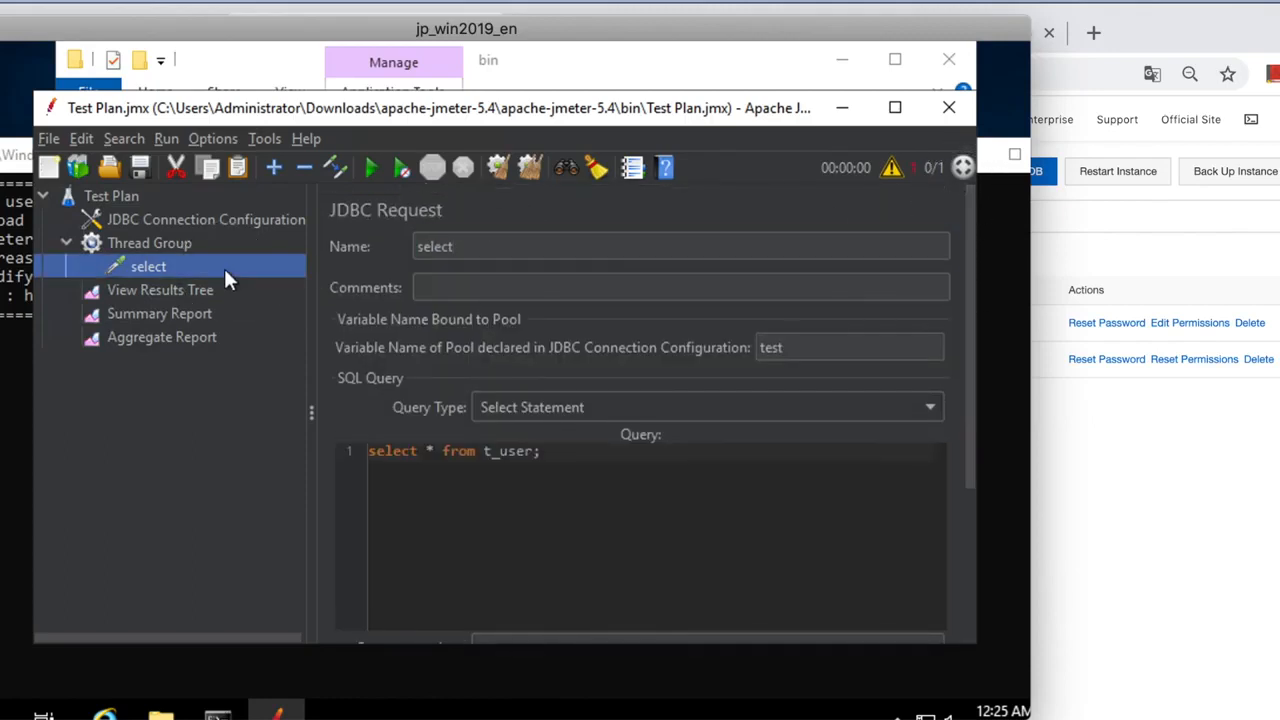
double_click(450, 246)
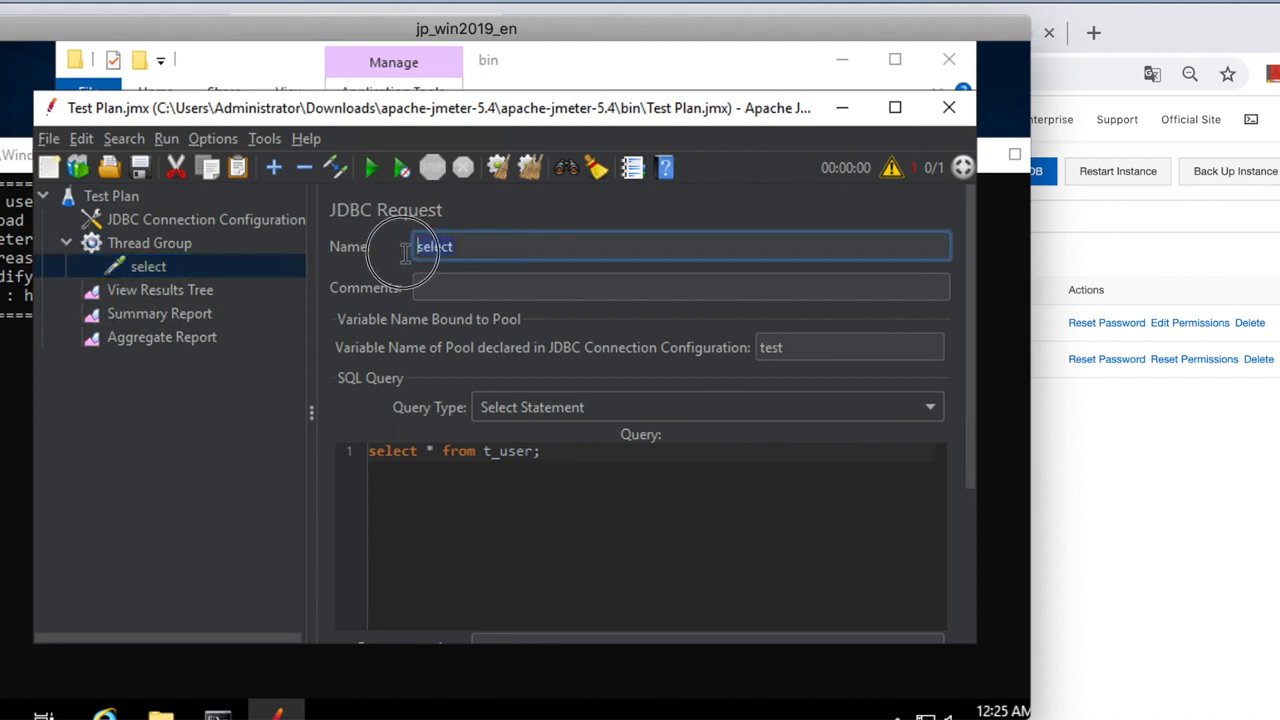
type("insert")
Make the request an Update Statement and replace its query with 'insert into'.
left_click(536, 451)
left_click(575, 408)
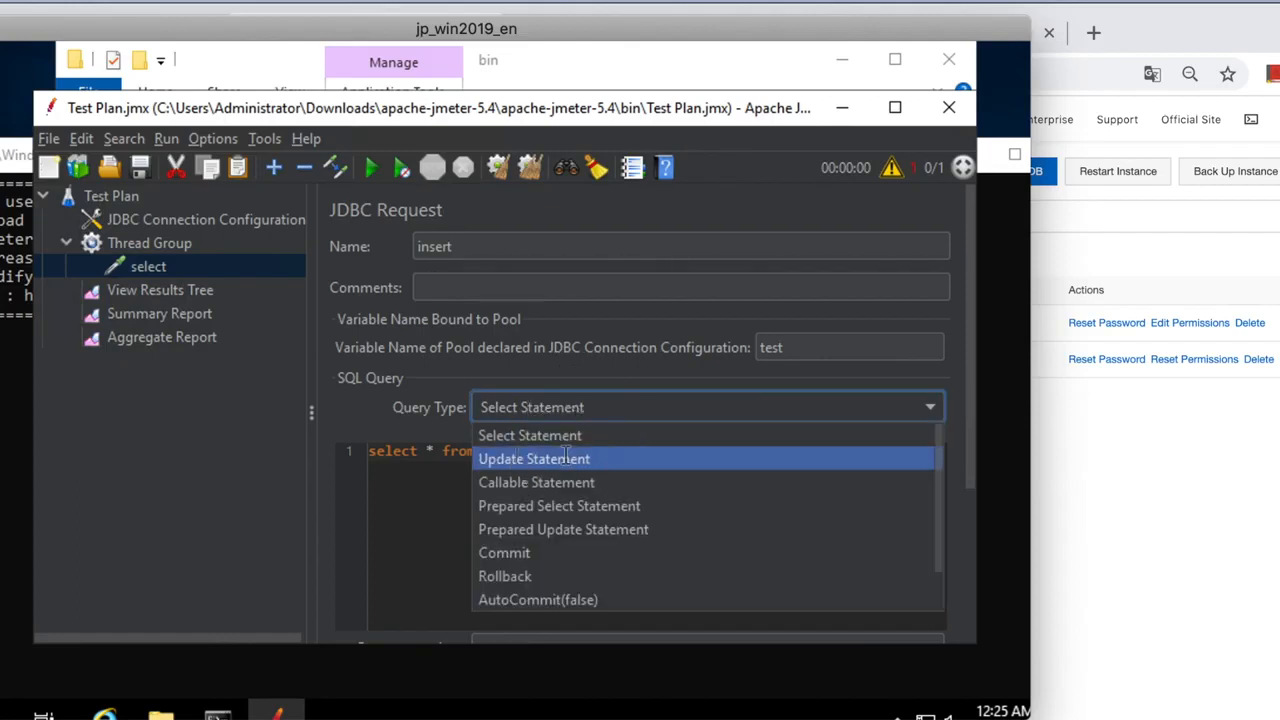
left_click(565, 457)
triple_click(366, 451)
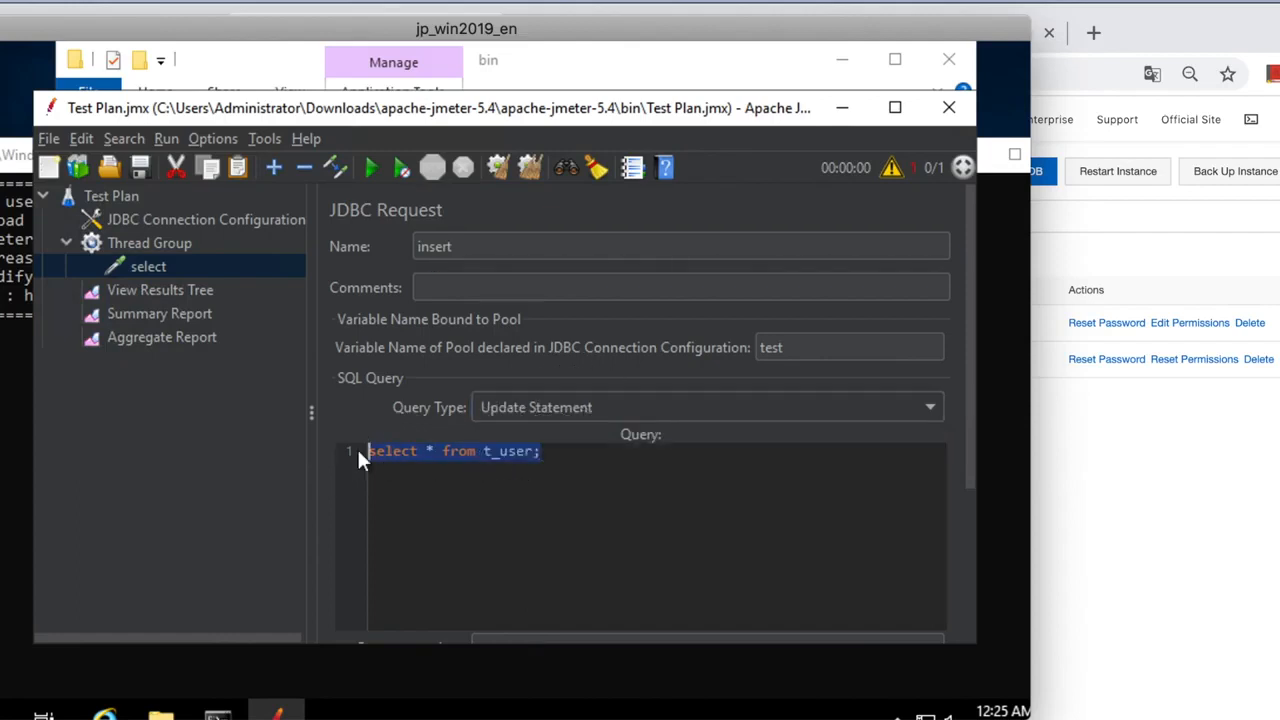
type("insert into")
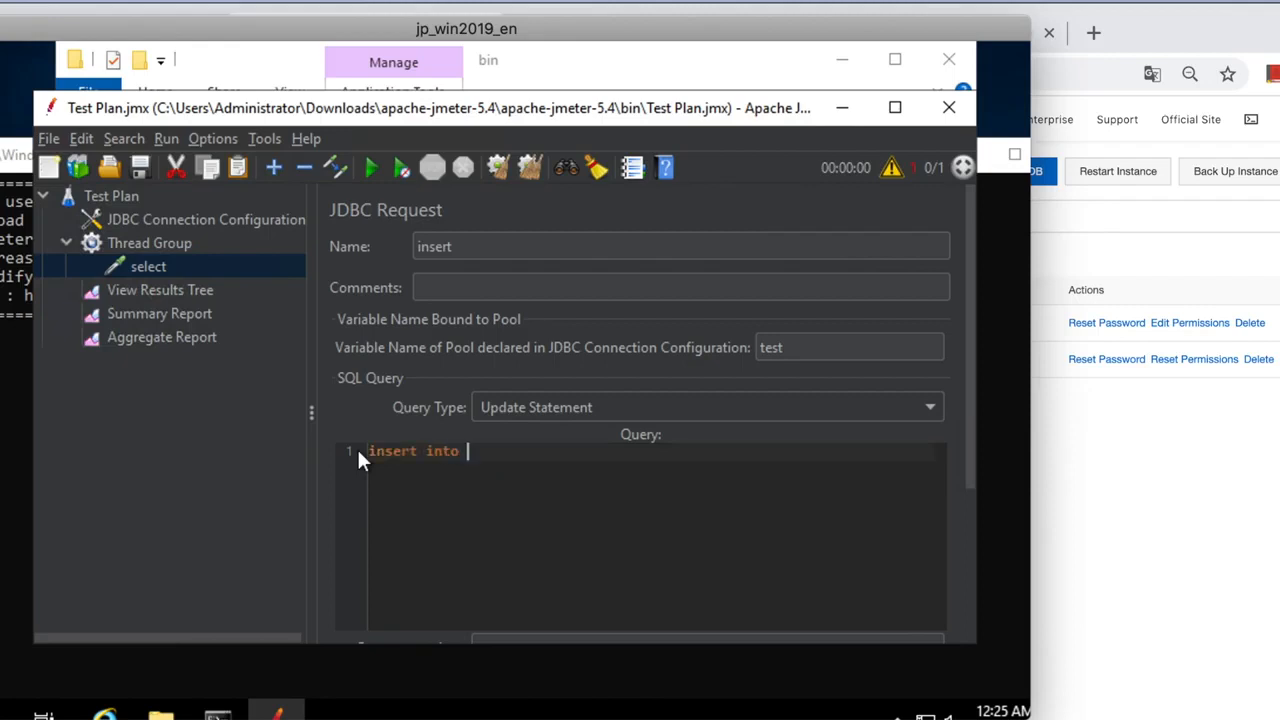
Paste the full t_user insert statement, then clear the Summary Report, View Results Tree and Aggregate Report.
type("`test`.`t_user` ( `age`, `name` ) values(30,\"Amy\");")
left_click(217, 316)
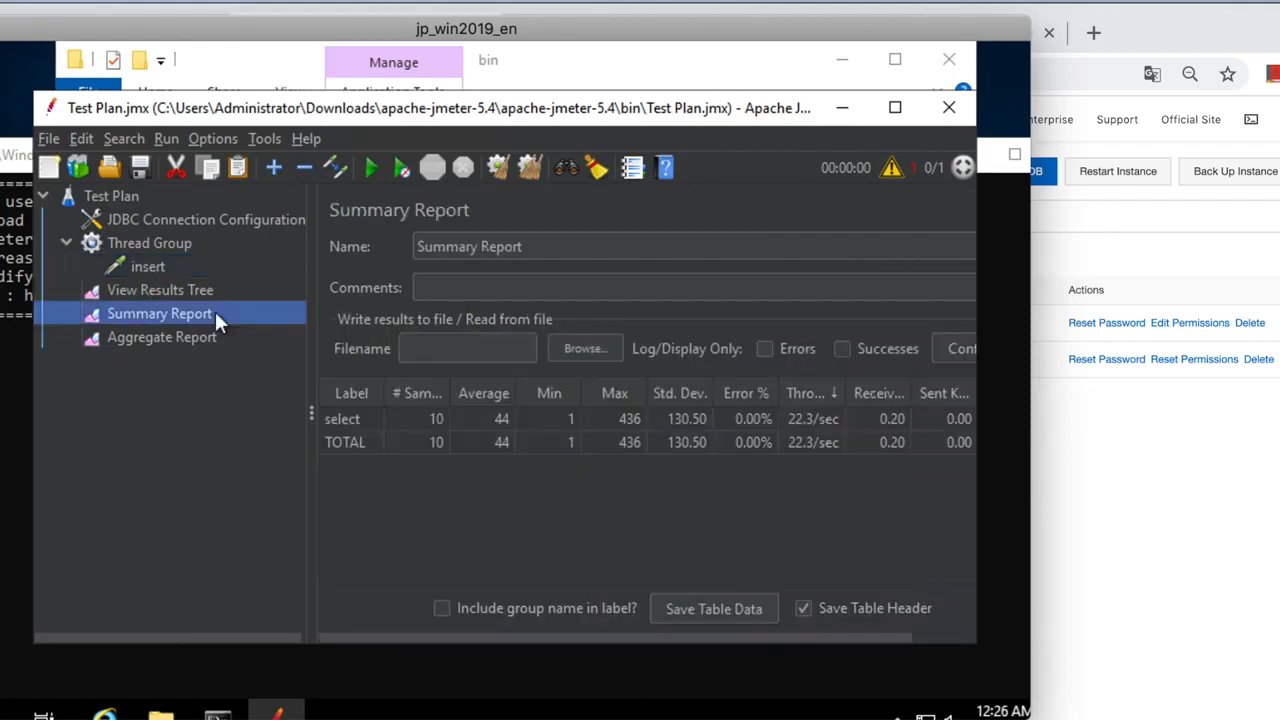
left_click(495, 170)
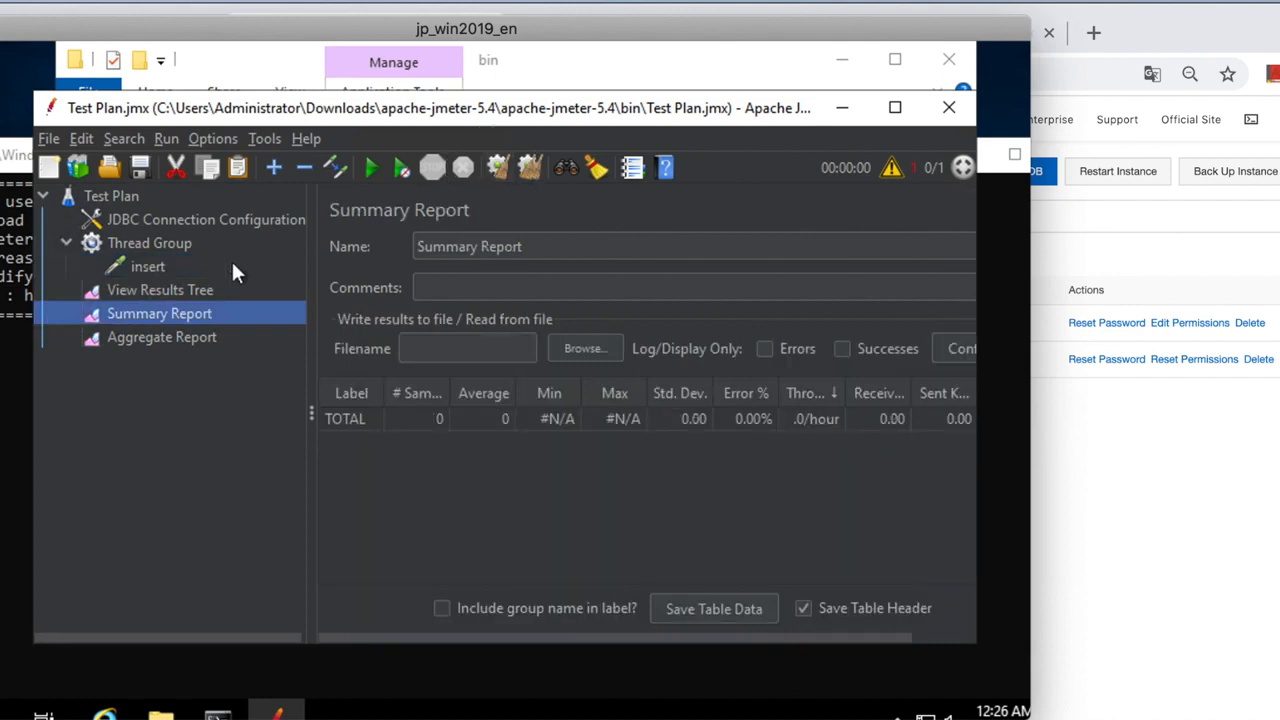
left_click(193, 290)
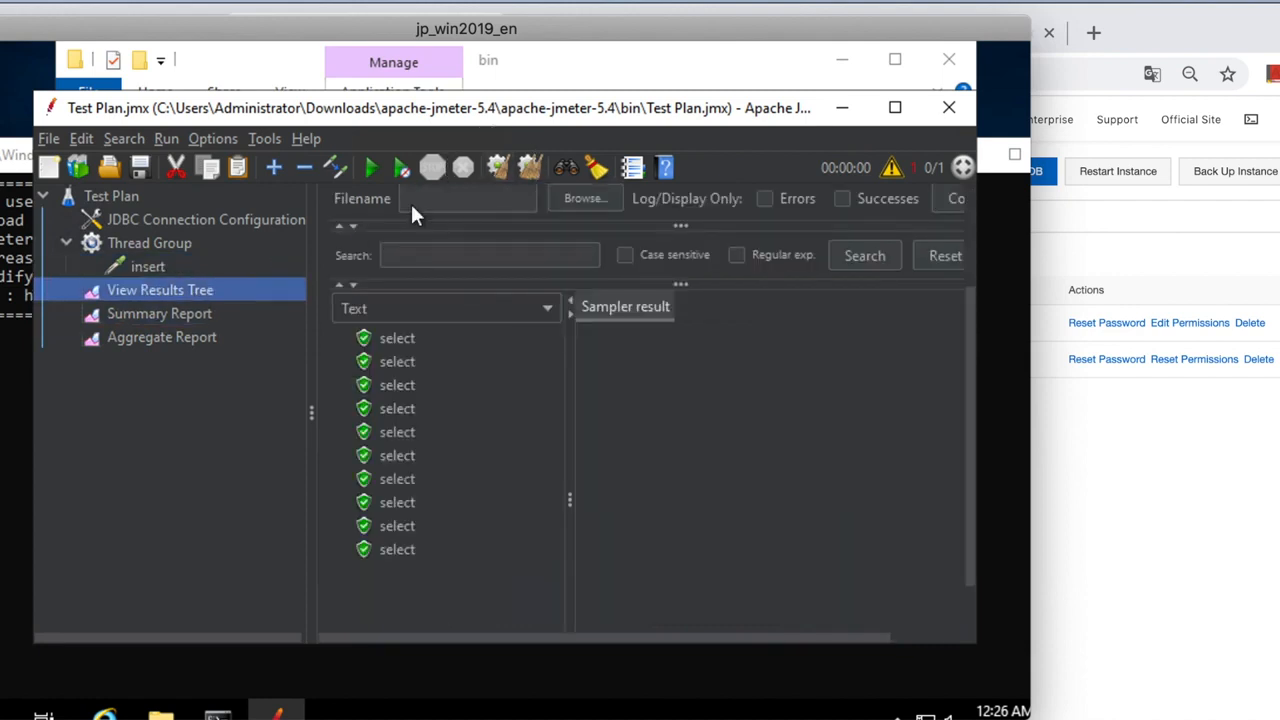
left_click(499, 166)
left_click(172, 338)
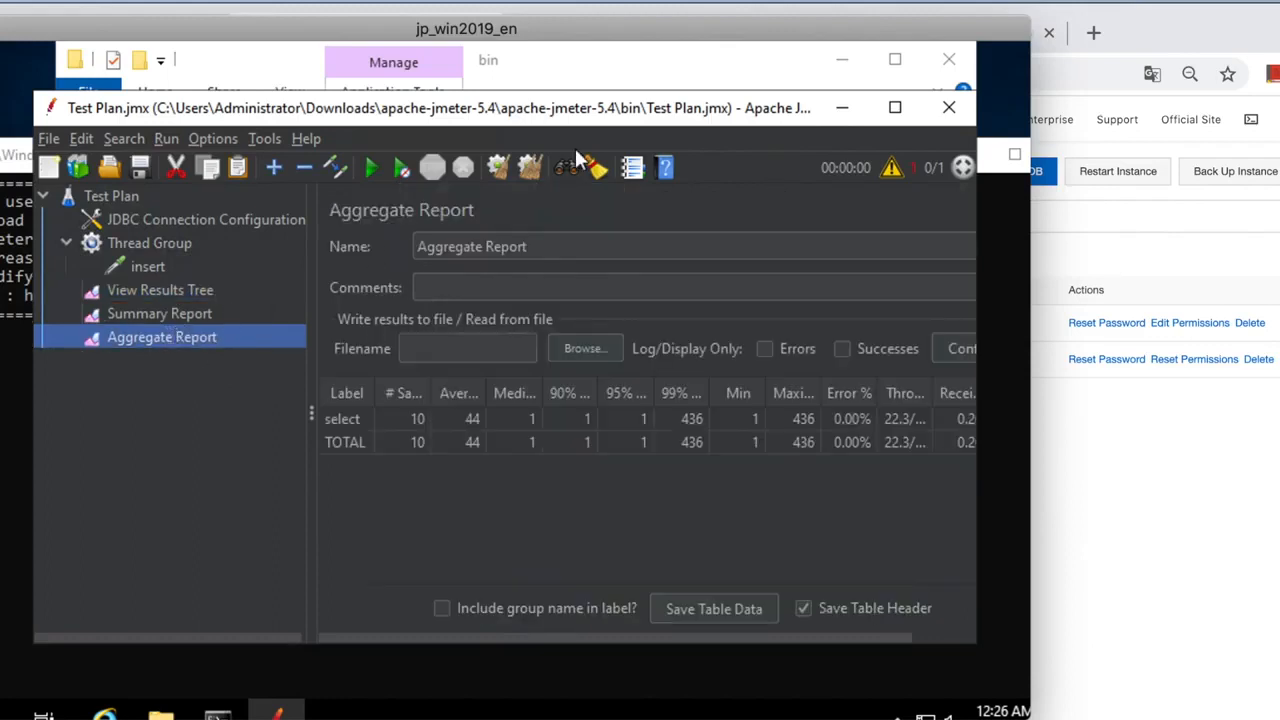
left_click(494, 168)
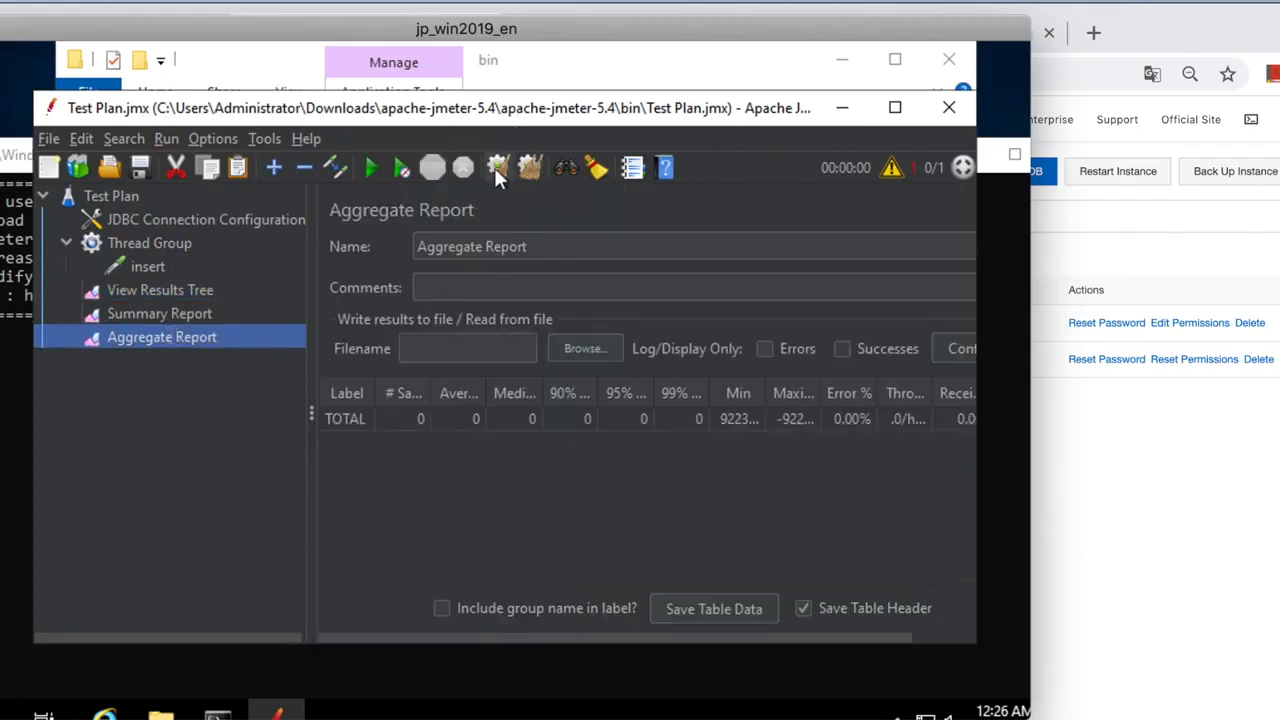
Run the insert test and read the Summary Report: 10 samples, 0.00% errors, 303.0/sec.
left_click(185, 313)
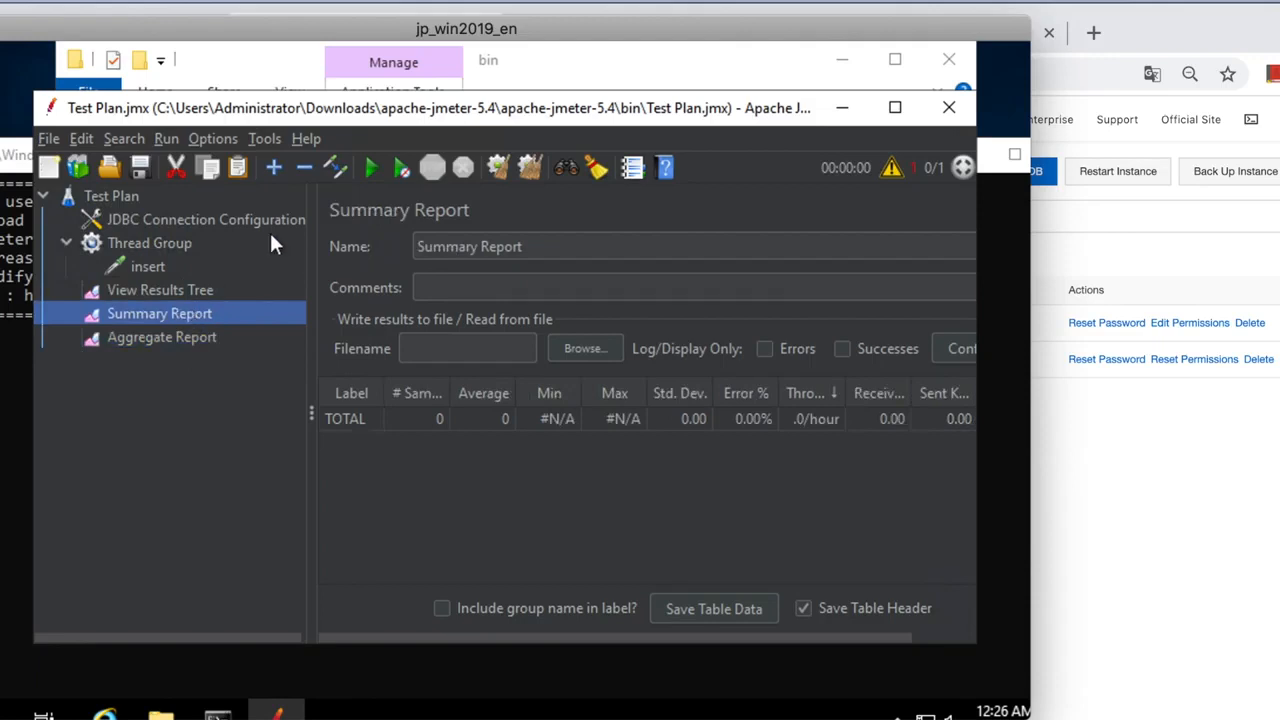
left_click(370, 168)
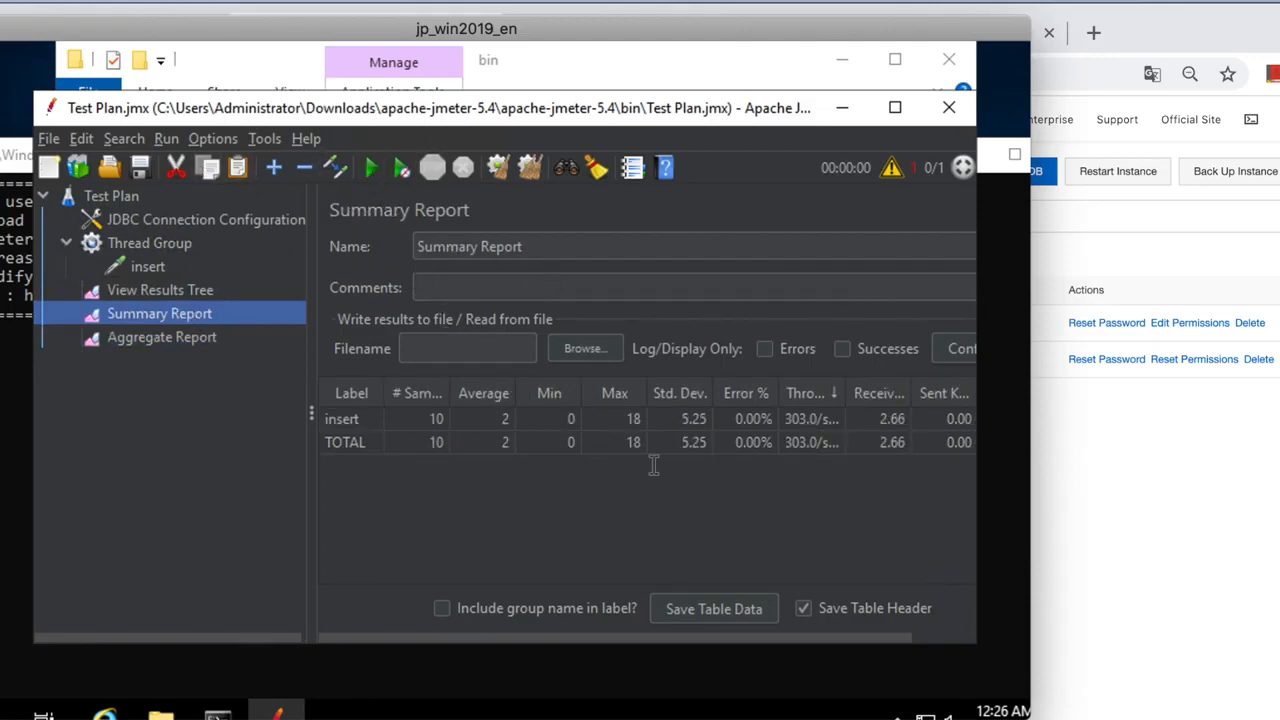
left_click_drag(845, 393, 893, 393)
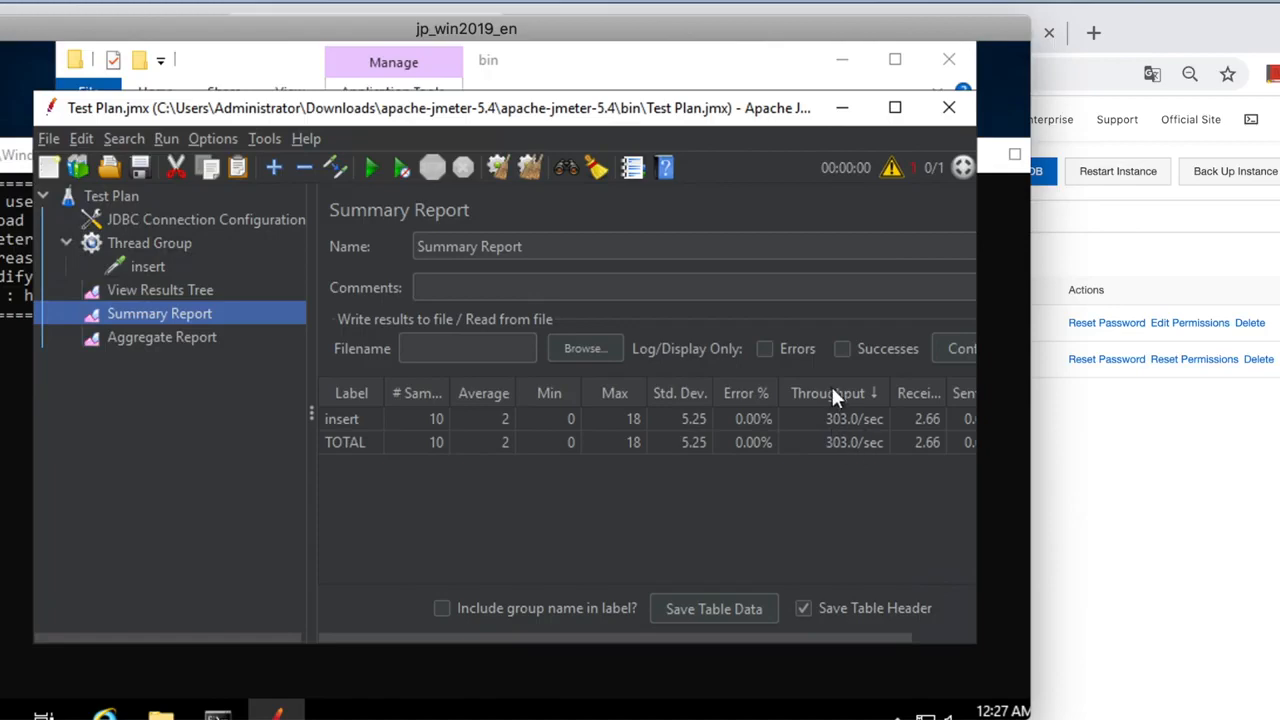
left_click(1102, 464)
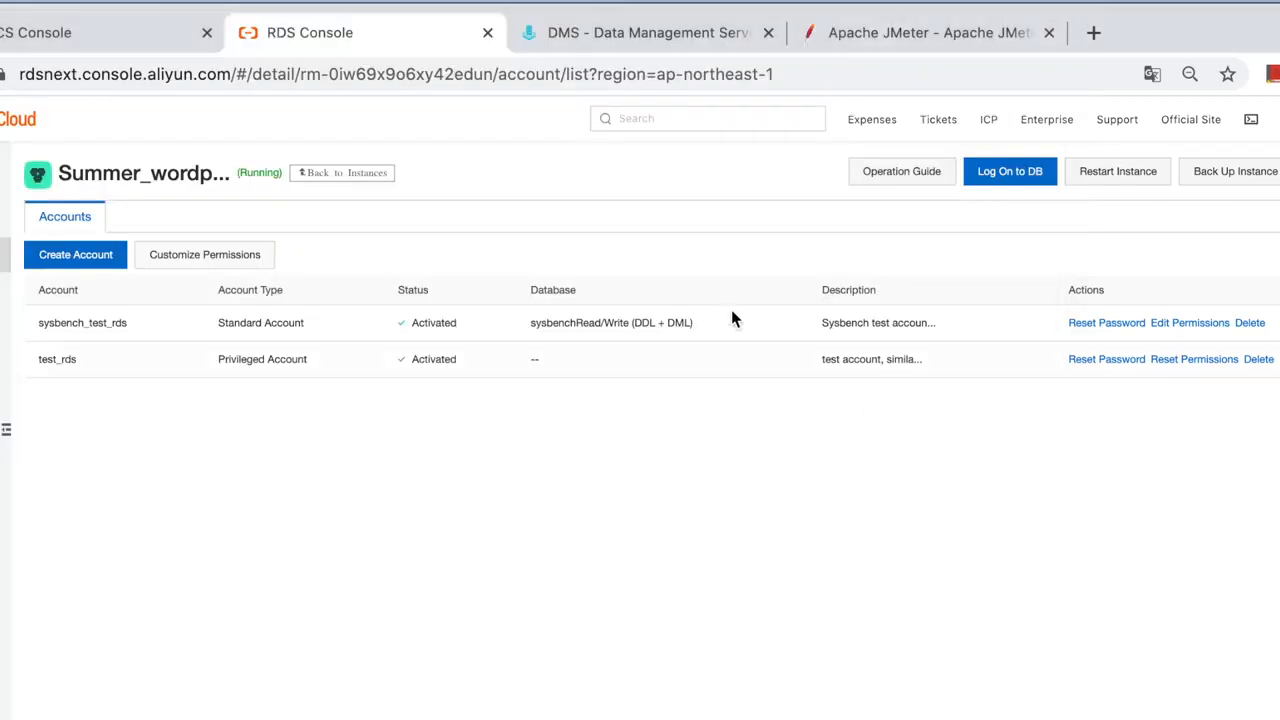
In the DMS SQL console, run 'select * from t_user' to list the inserted rows.
left_click(600, 35)
left_click(606, 457)
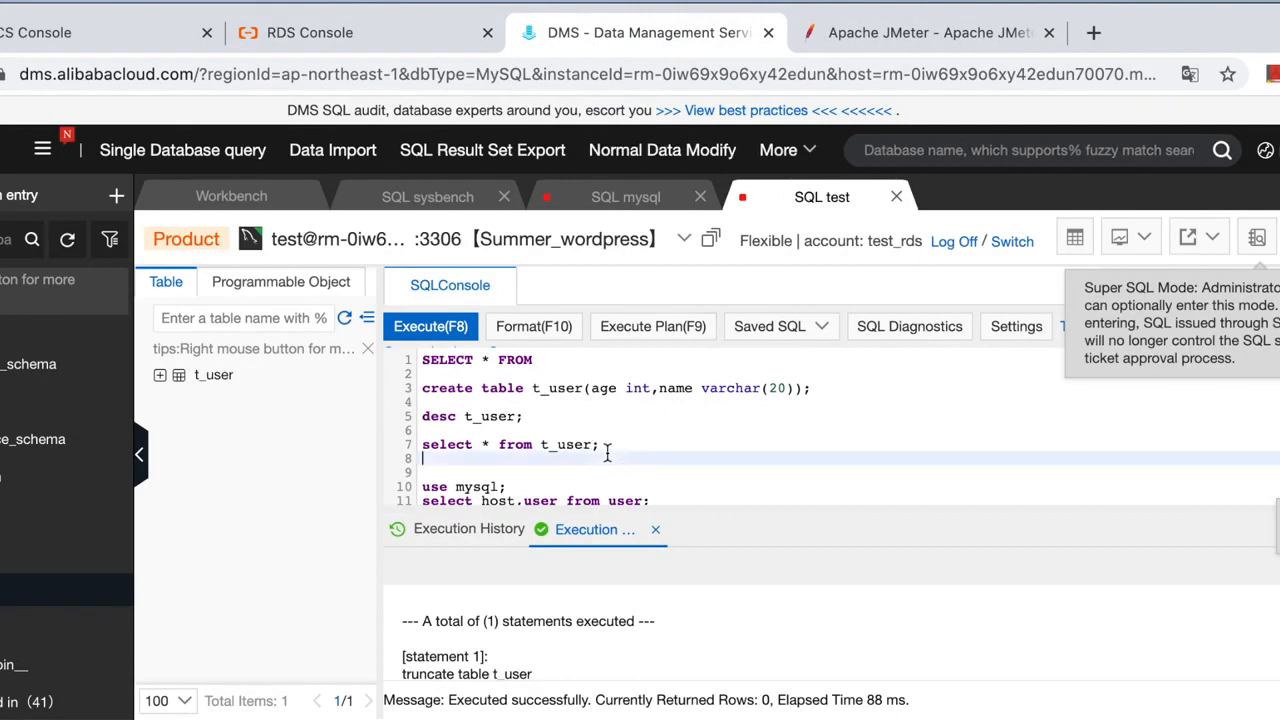
left_click_drag(603, 444, 420, 444)
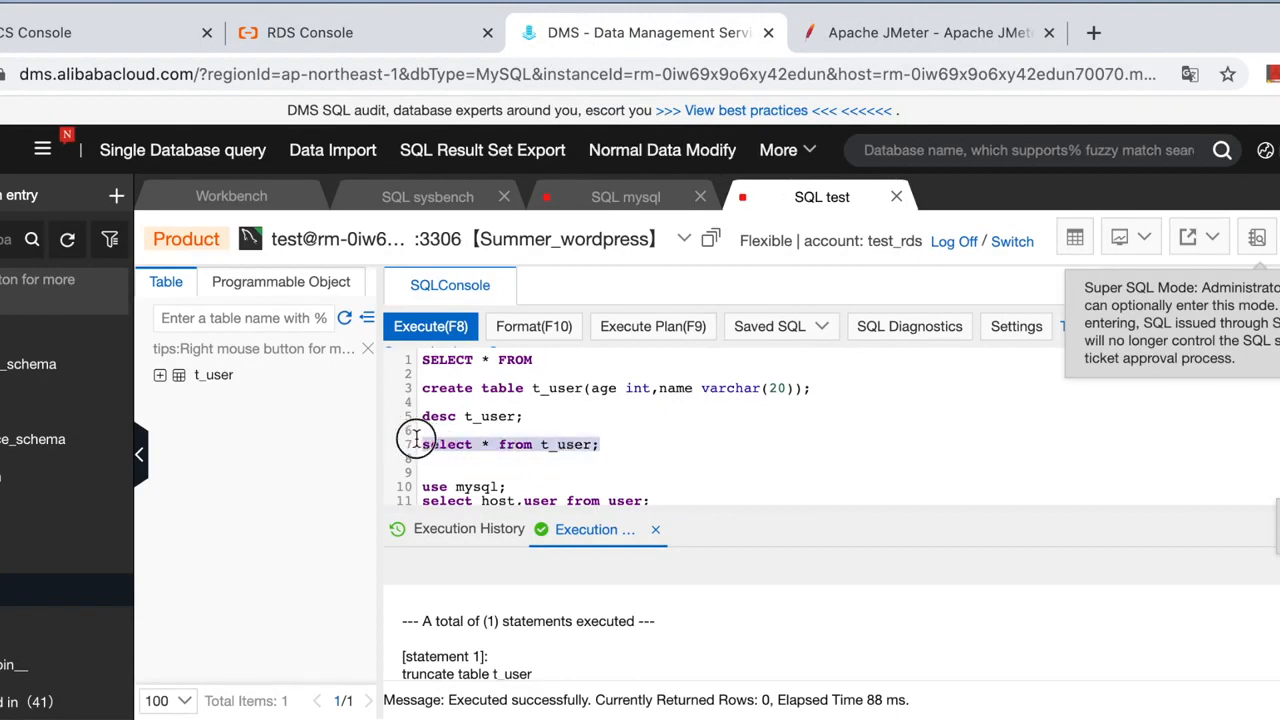
left_click(425, 330)
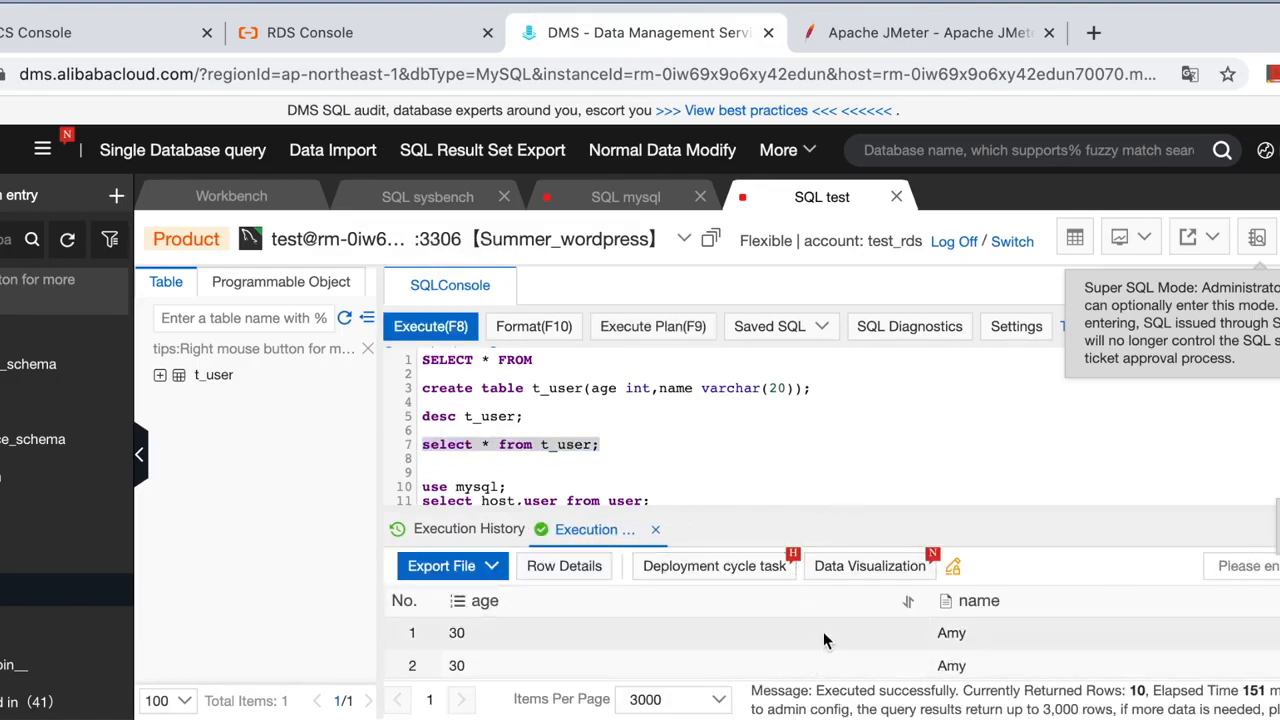
Run 'select count(*) from t_user;', confirming 10 rows, then return to JMeter.
left_click(646, 484)
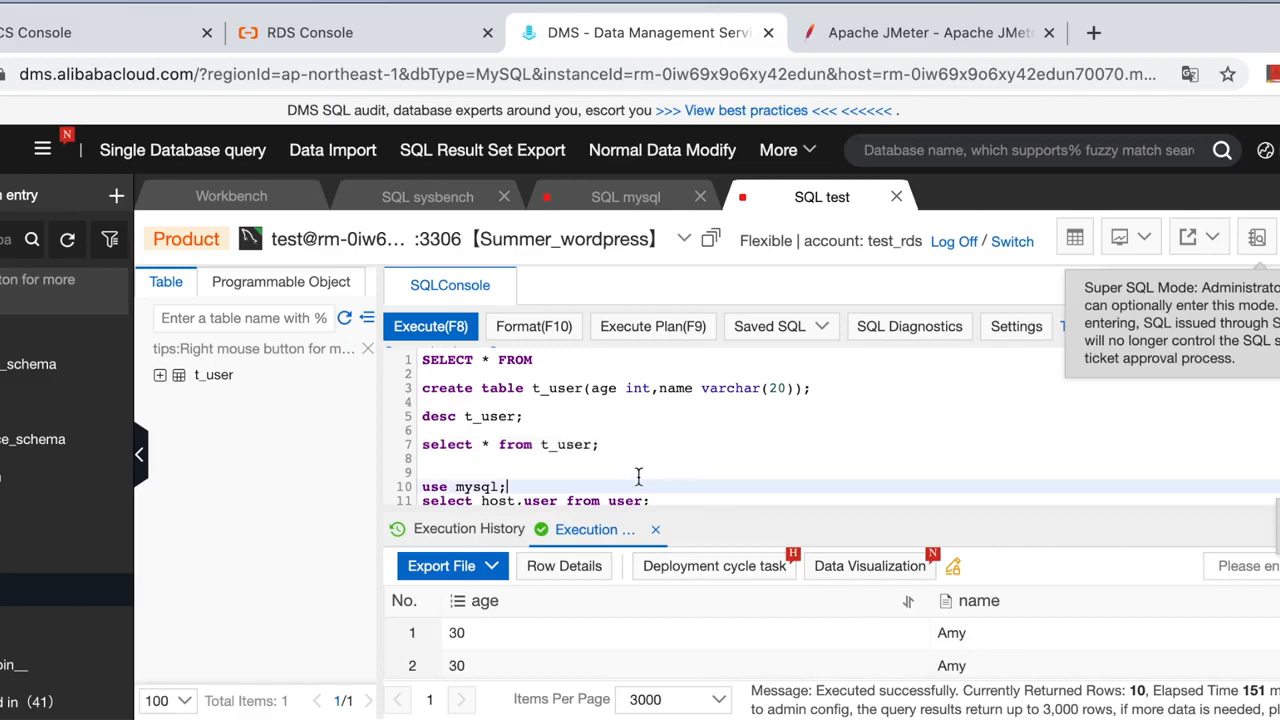
left_click(626, 461)
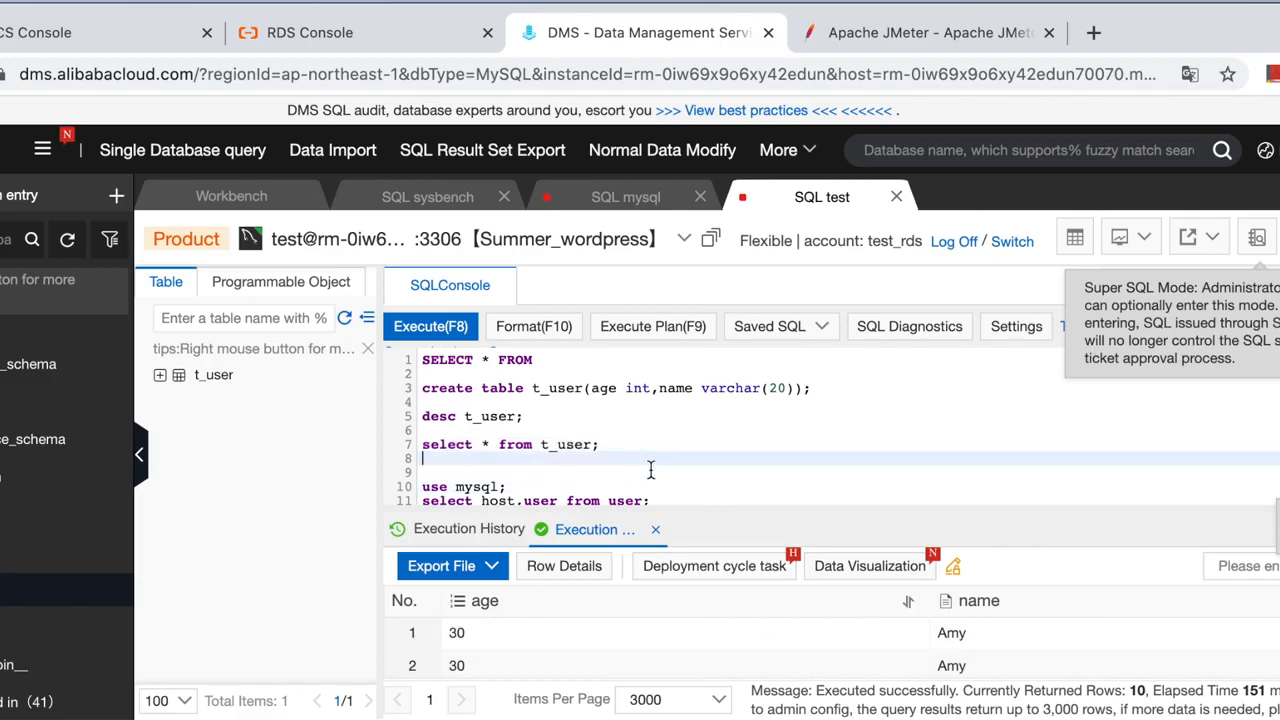
type("sele")
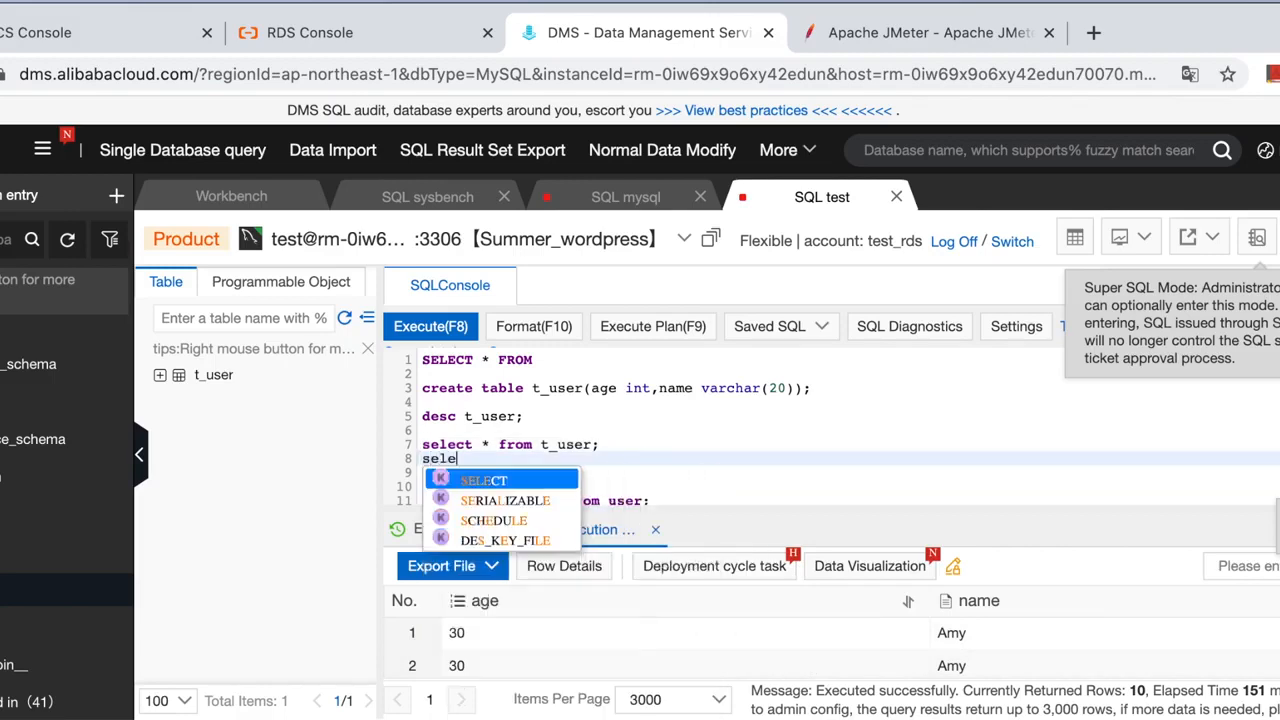
type("ct coun")
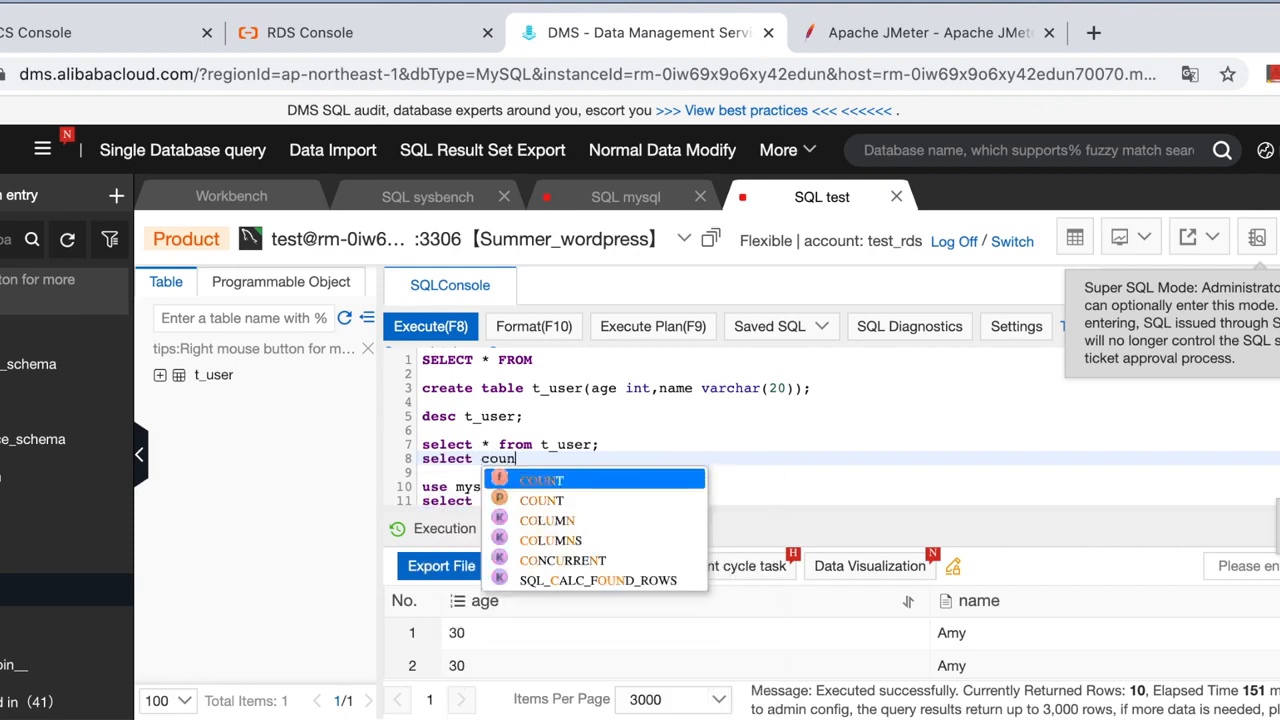
type("t(")
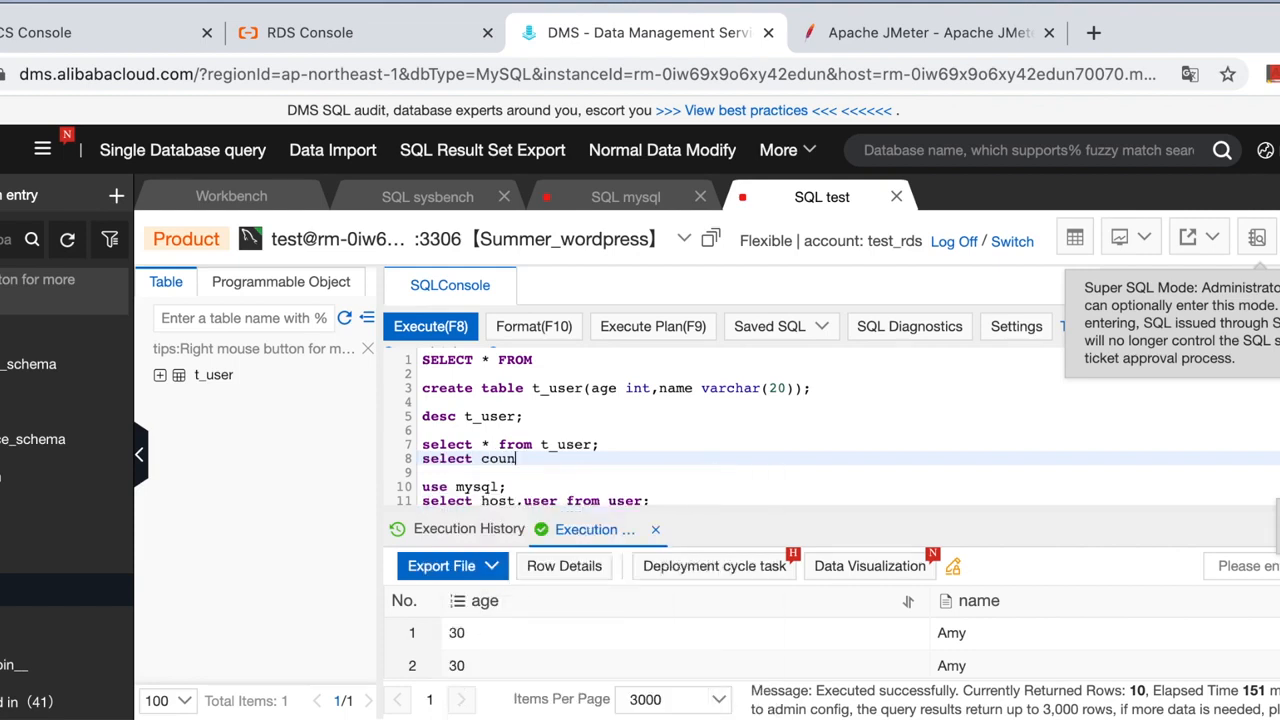
type("*) from ")
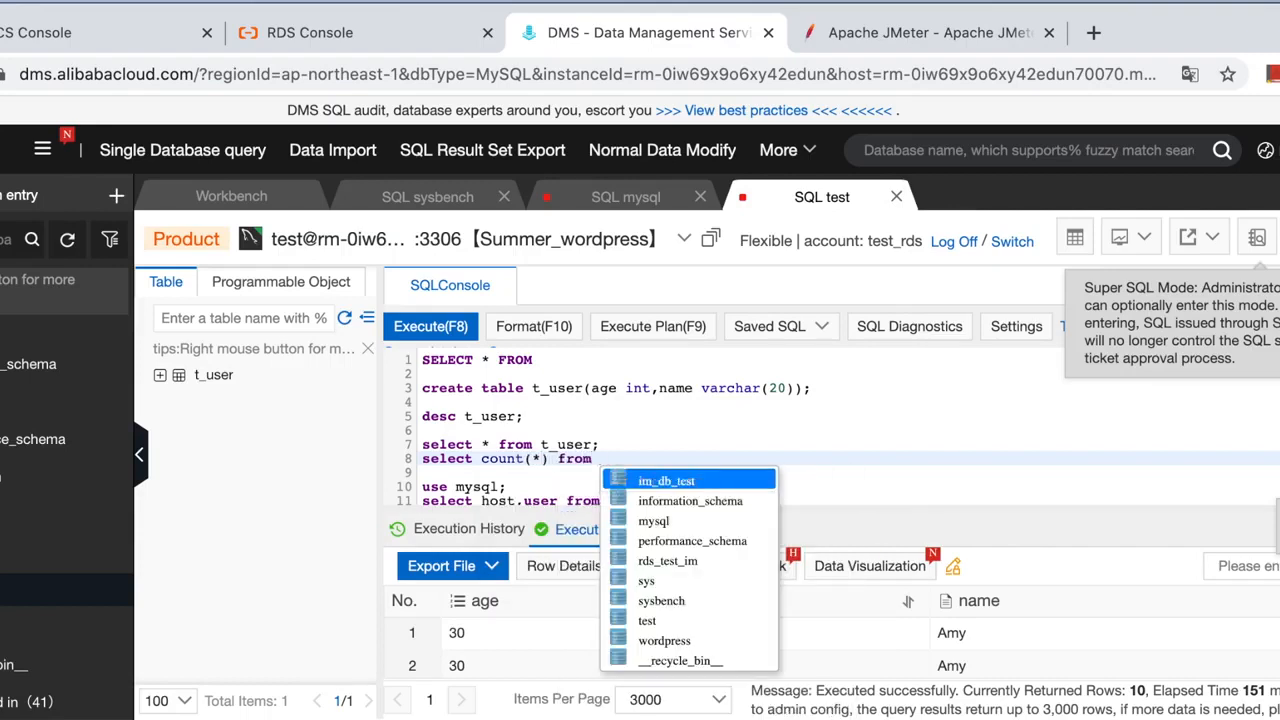
type("t_user;")
left_click_drag(694, 458, 445, 455)
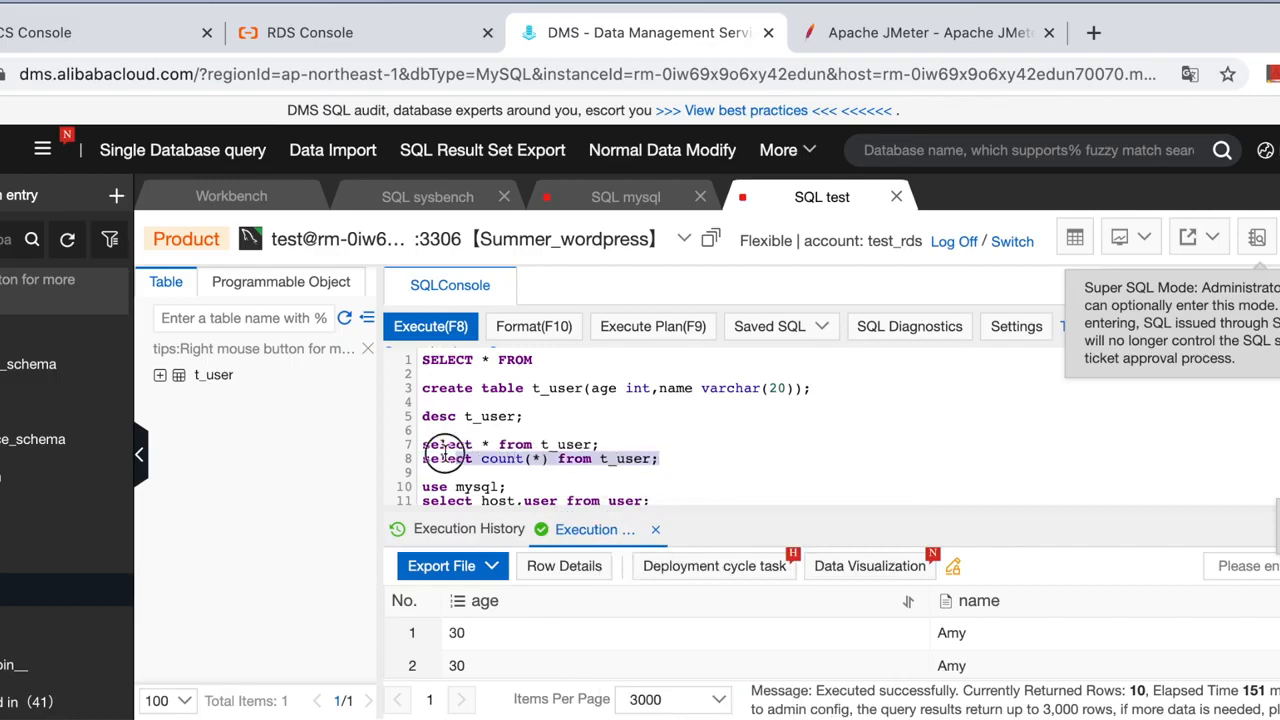
left_click(440, 326)
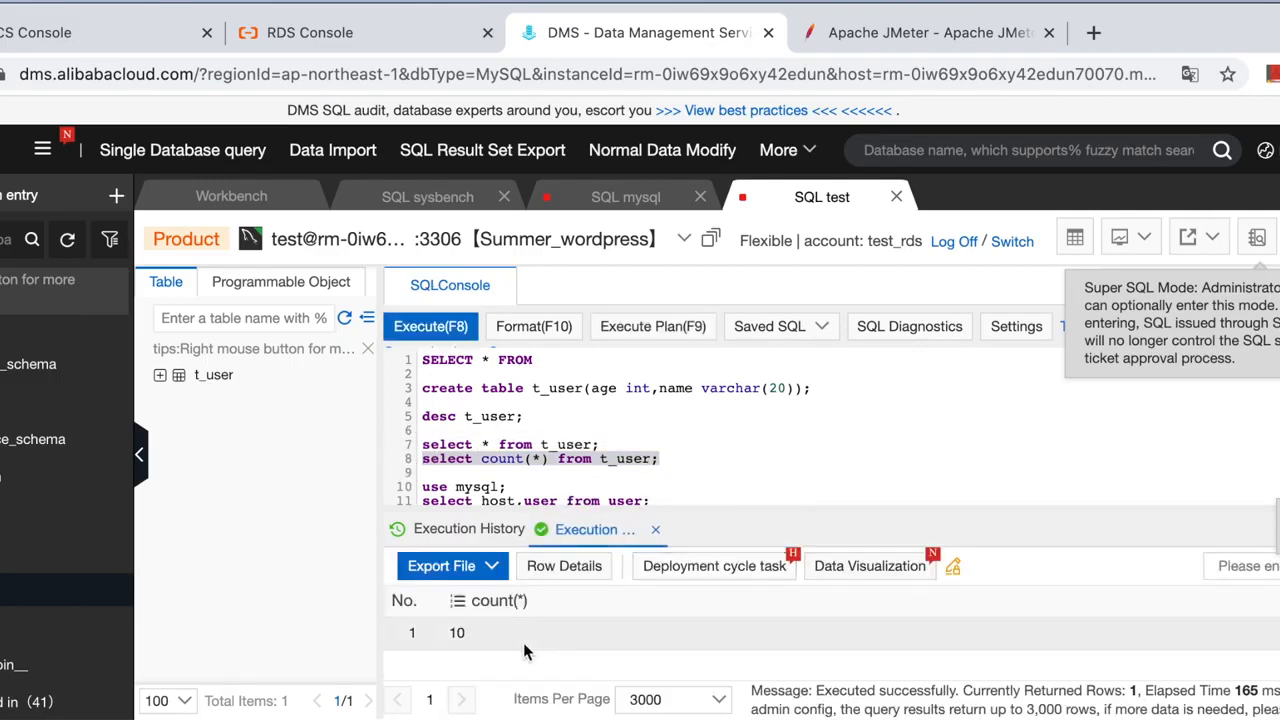
key("super+Tab")
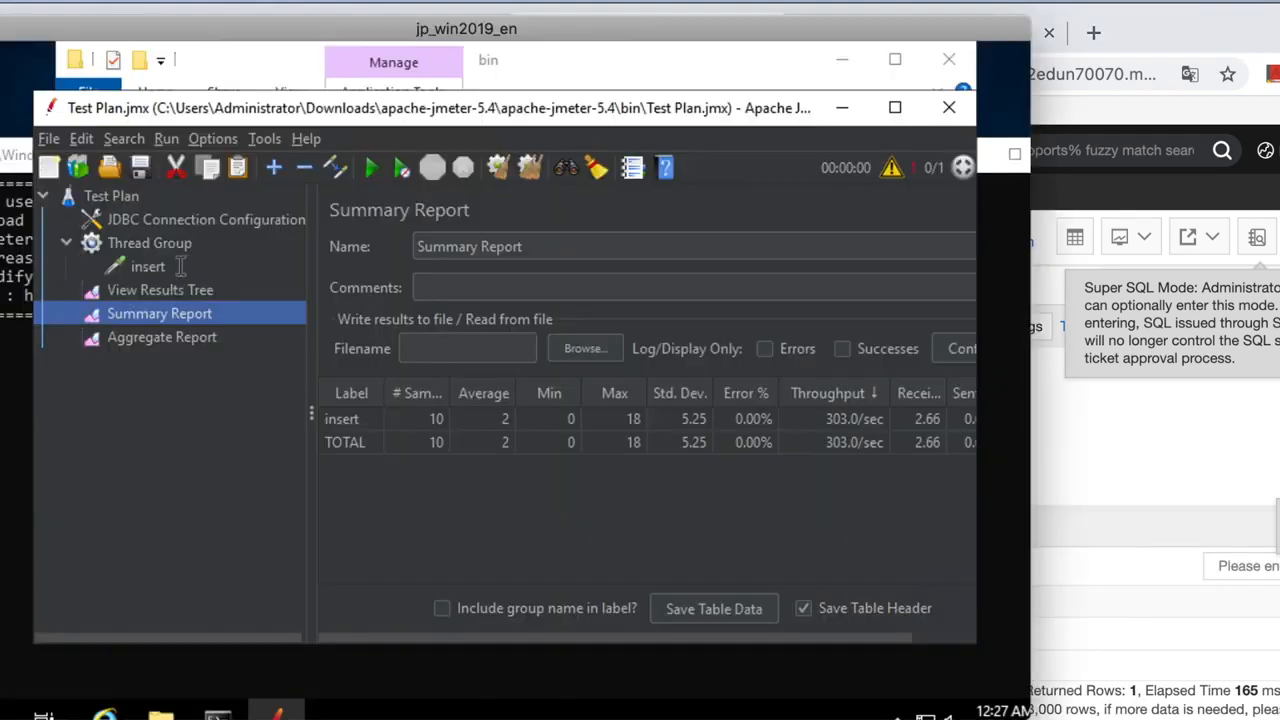
Change the Thread Group loop count from 10 to 100, rerun, and see 110 insert samples.
left_click(175, 266)
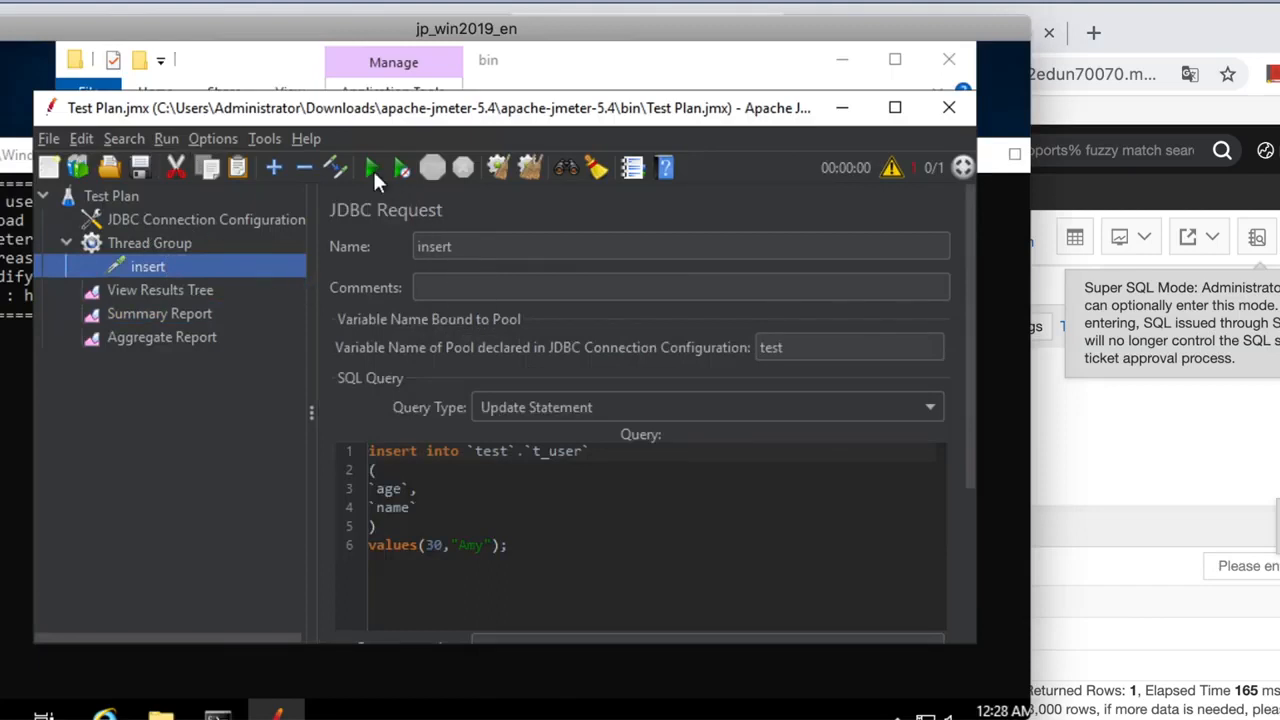
left_click(150, 241)
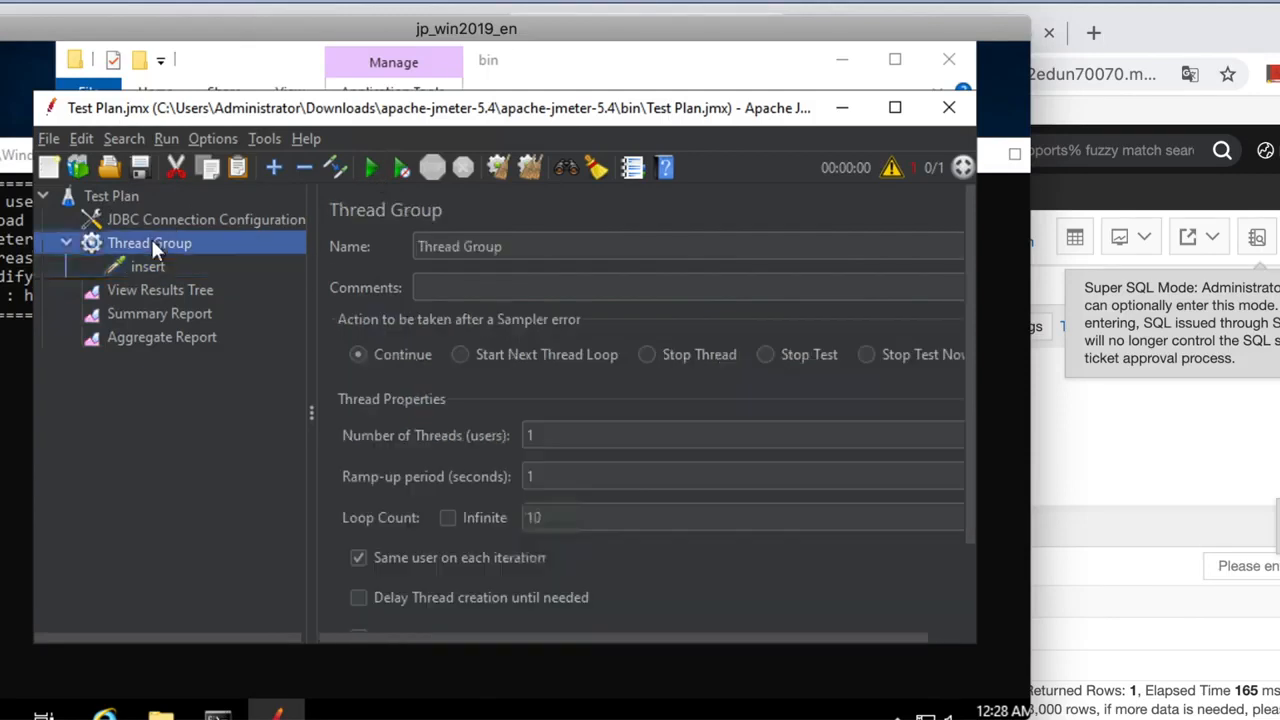
left_click(561, 517)
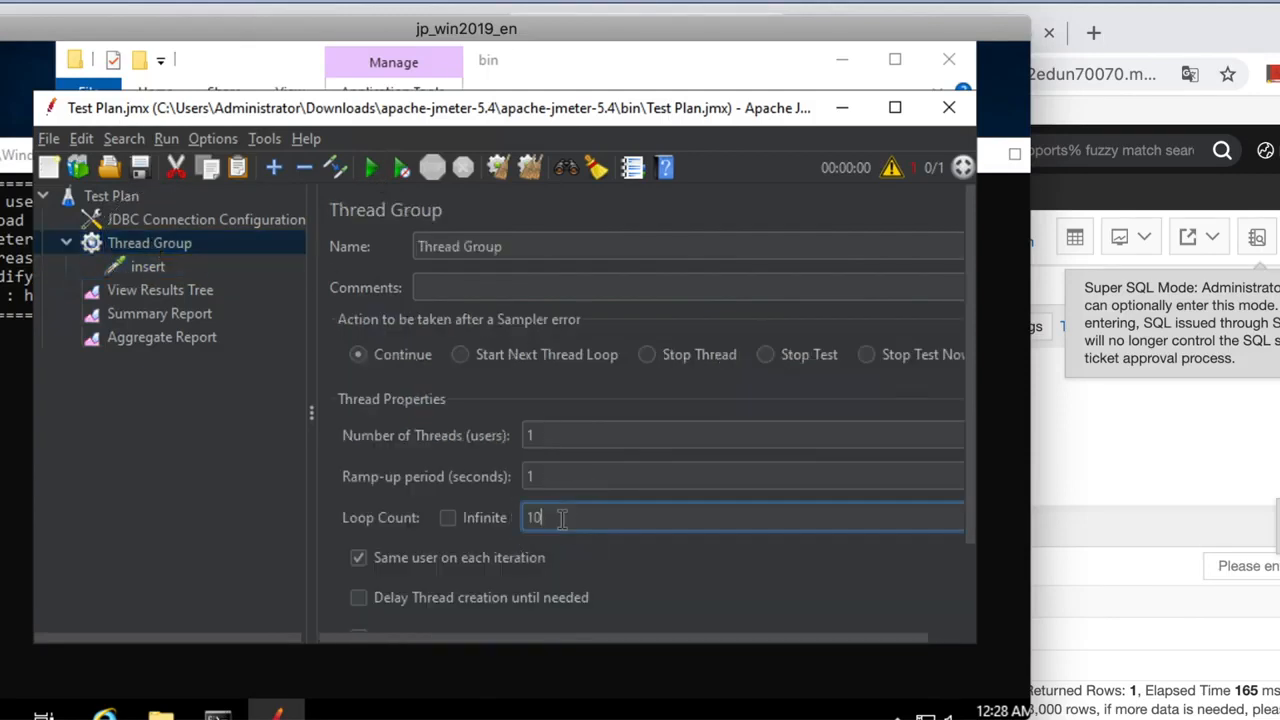
type("0")
left_click(365, 168)
left_click(164, 308)
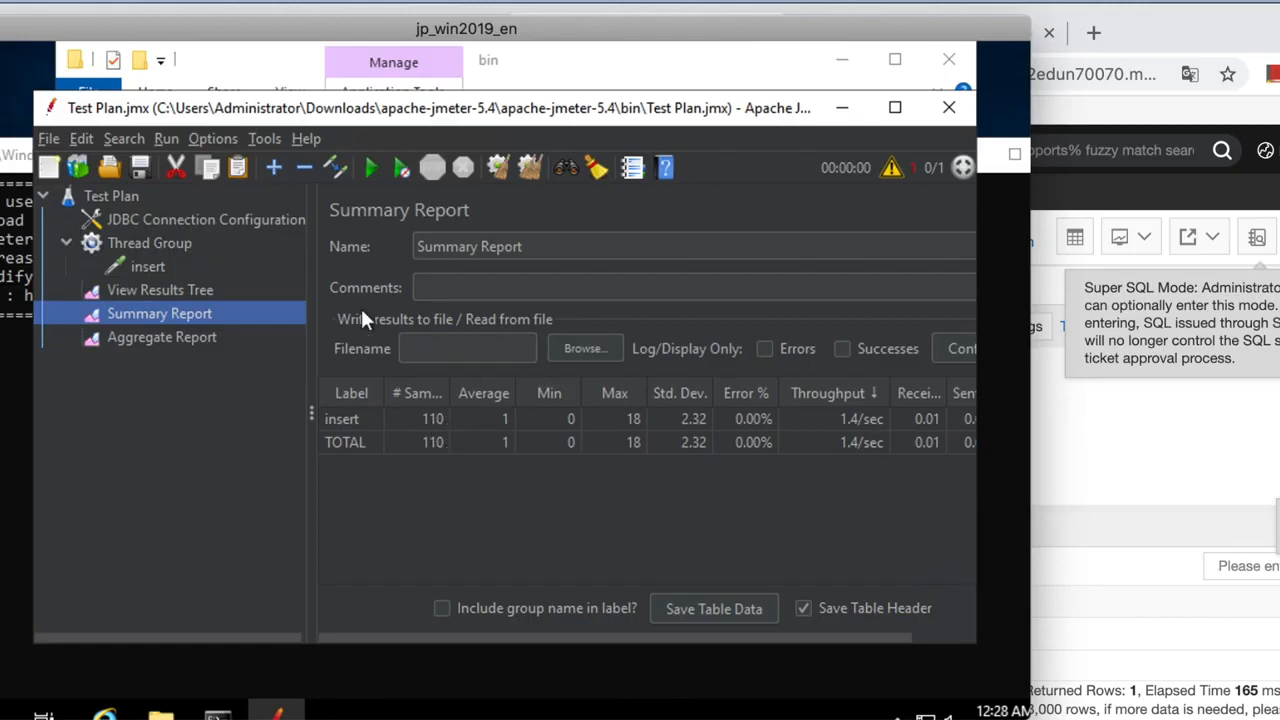
Rename the insert JDBC request back to 'select'.
left_click(148, 266)
left_click(480, 248)
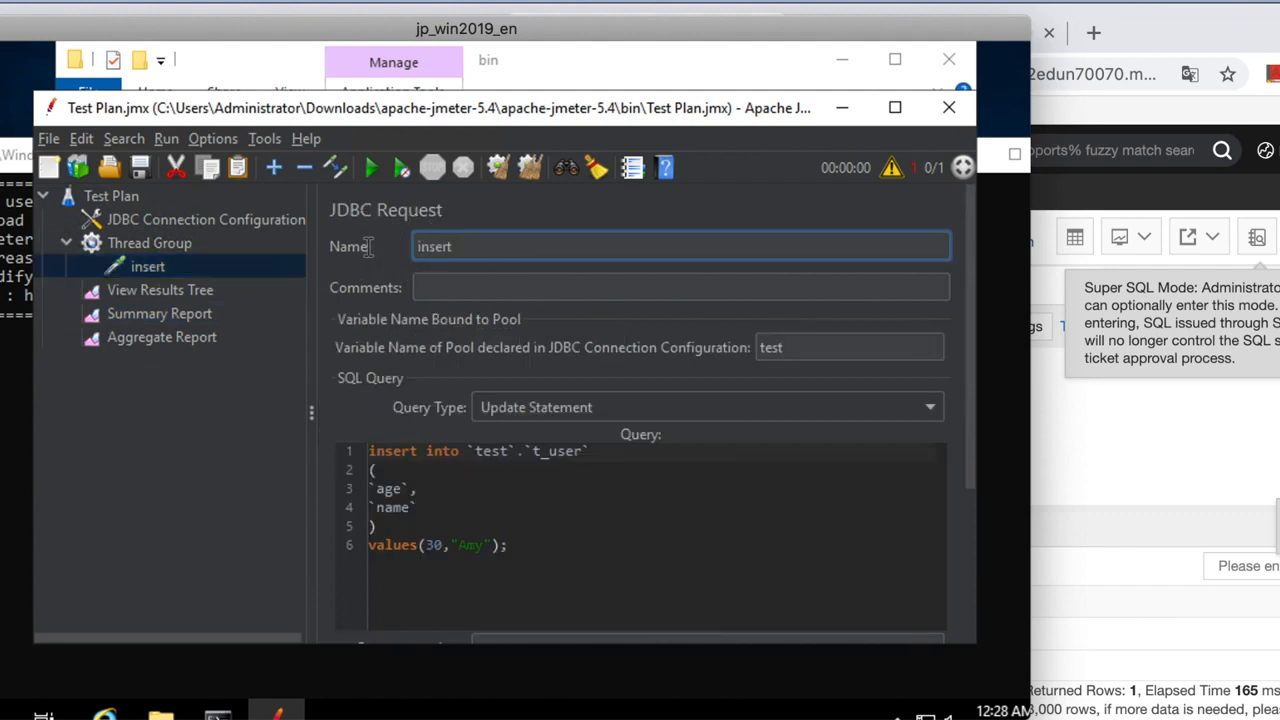
double_click(437, 246)
key("BackSpace")
type("select")
Replace the query with 'select * from t_user;' and make it a Select Statement.
left_click(418, 489)
left_click_drag(508, 545, 357, 457)
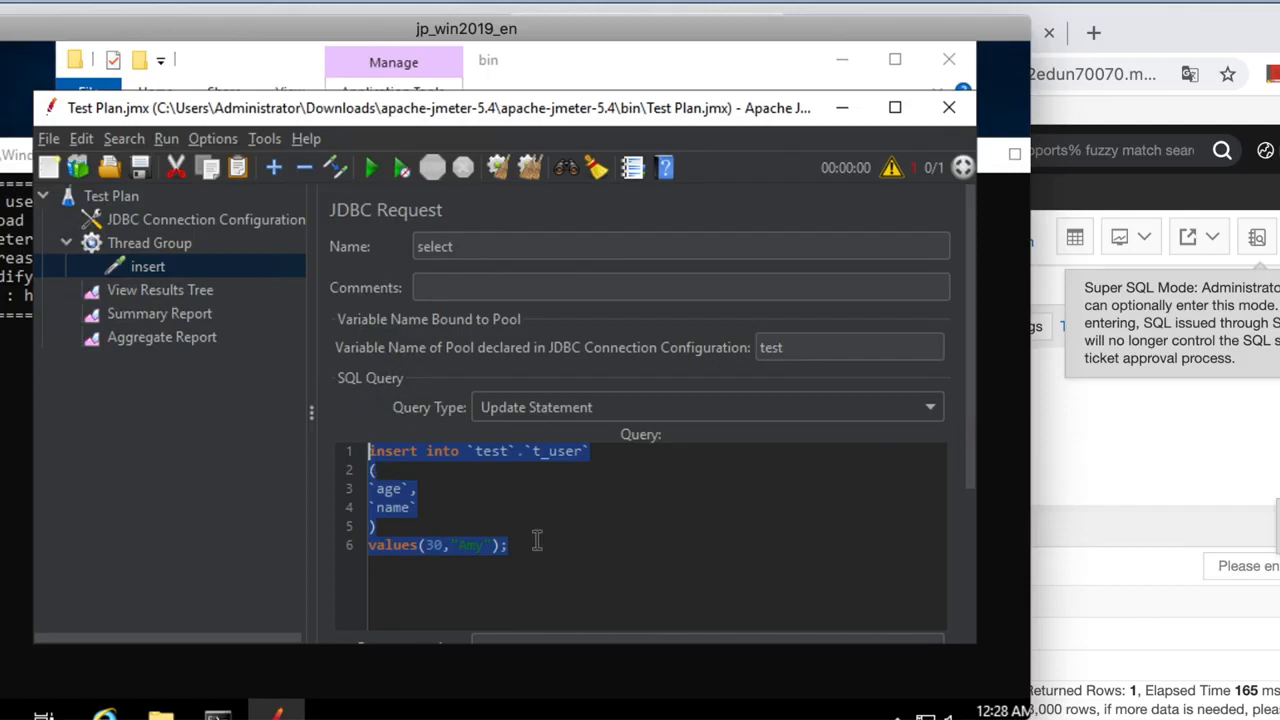
key("BackSpace")
type("sele")
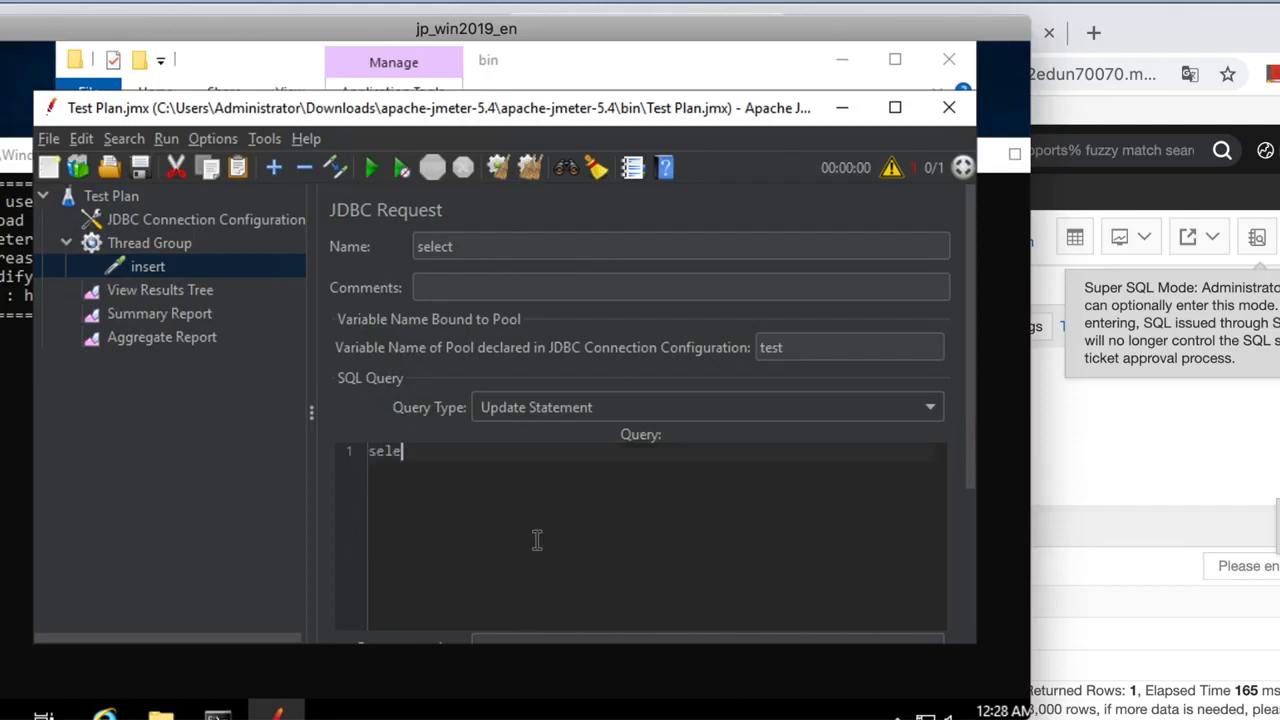
type("ct * from ")
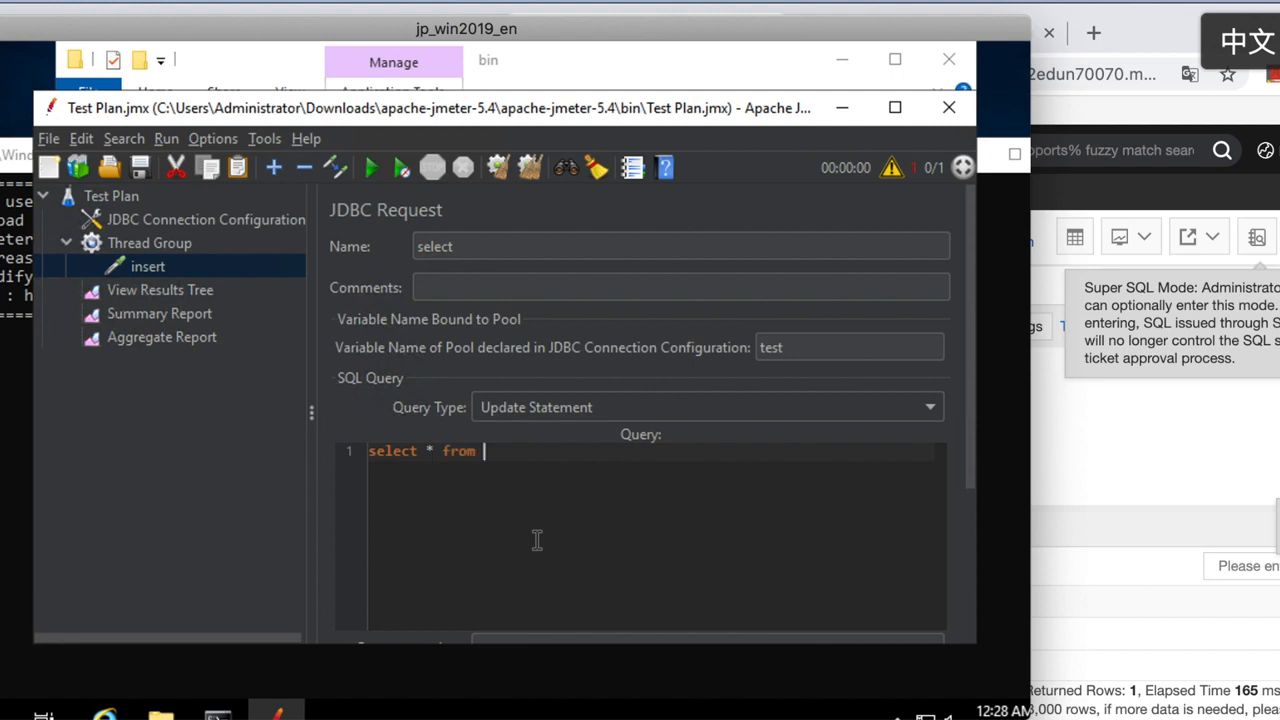
type("t_user")
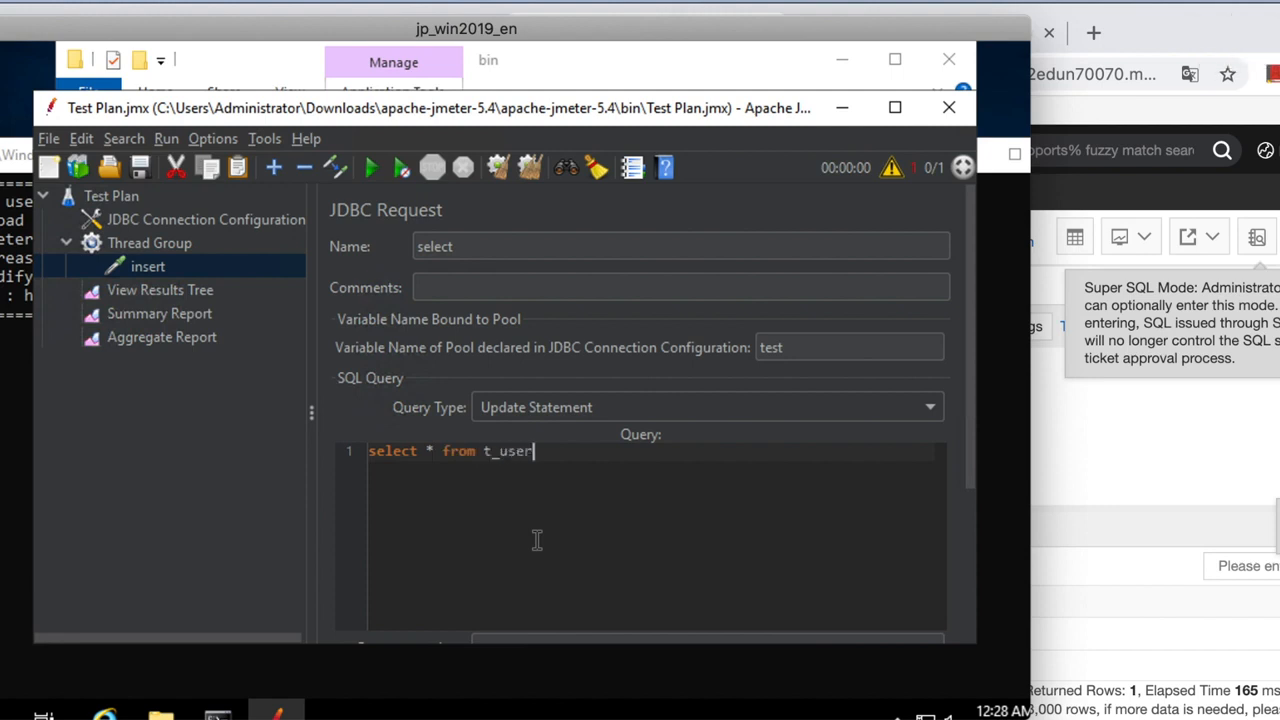
type(";")
left_click_drag(545, 451, 368, 451)
left_click(655, 407)
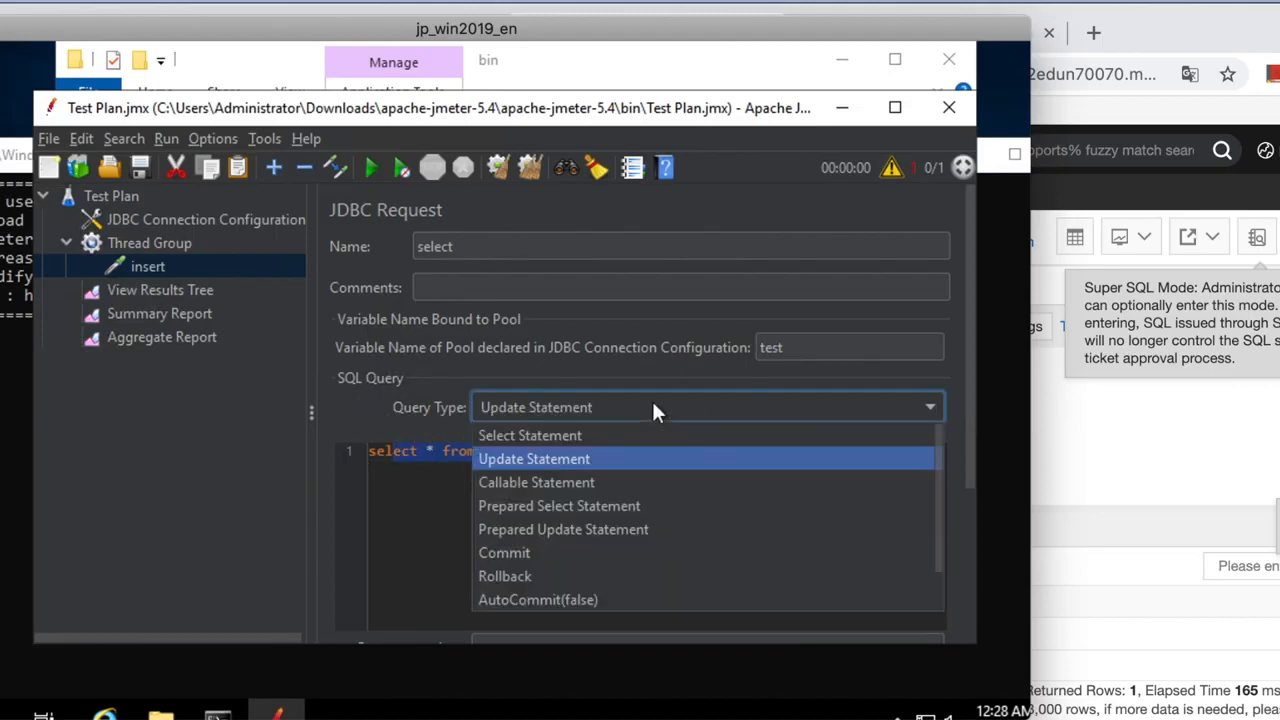
left_click(548, 441)
left_click(491, 491)
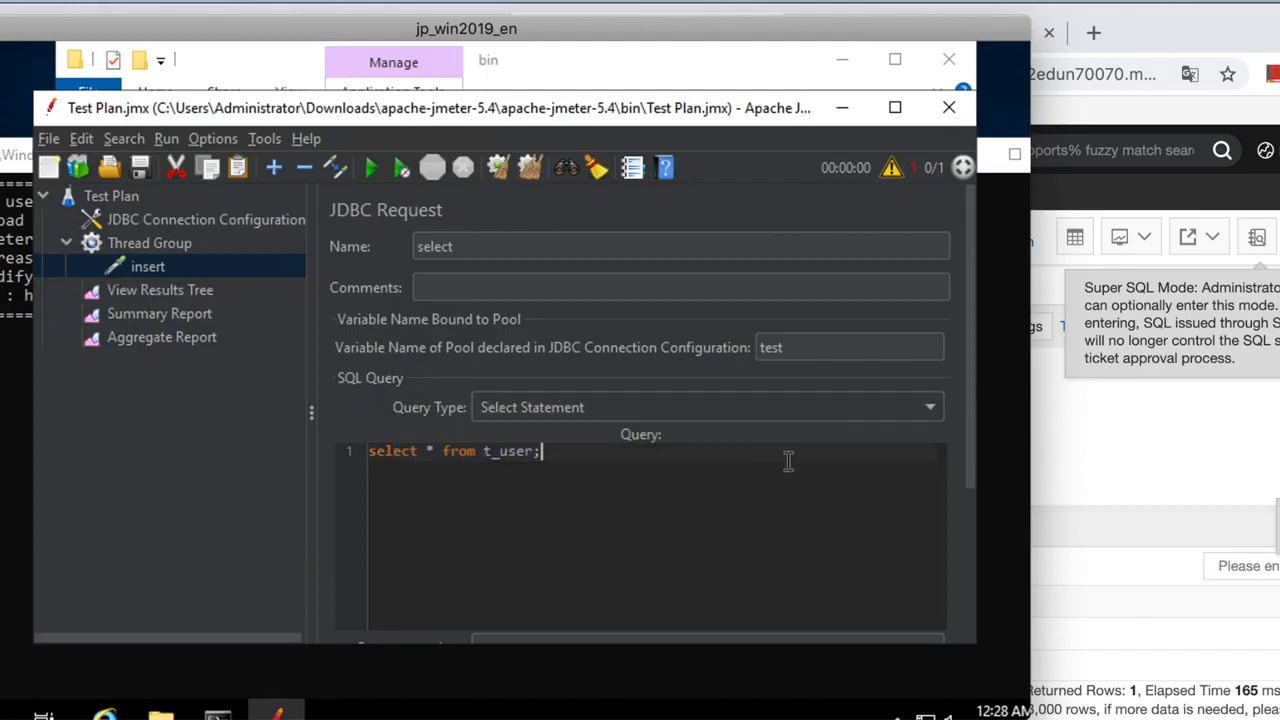
Clear all previous results and run the test for 100 select samples.
left_click(202, 307)
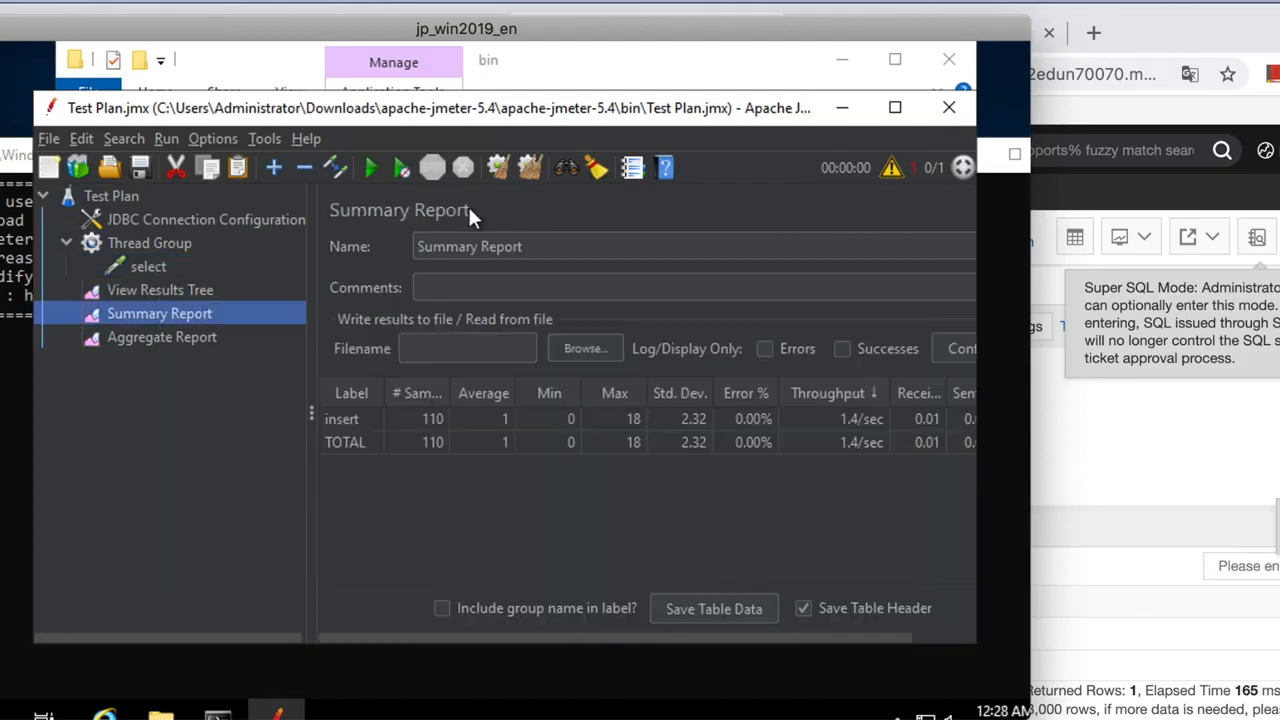
left_click(524, 166)
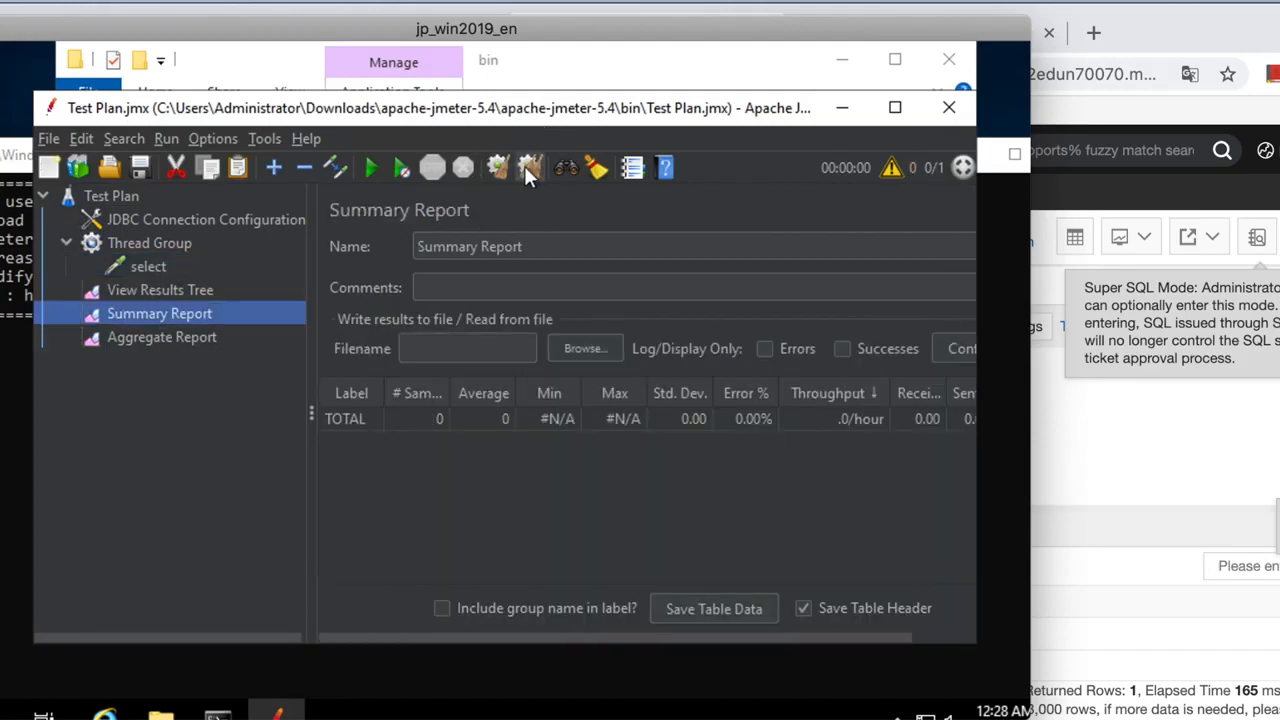
left_click(227, 294)
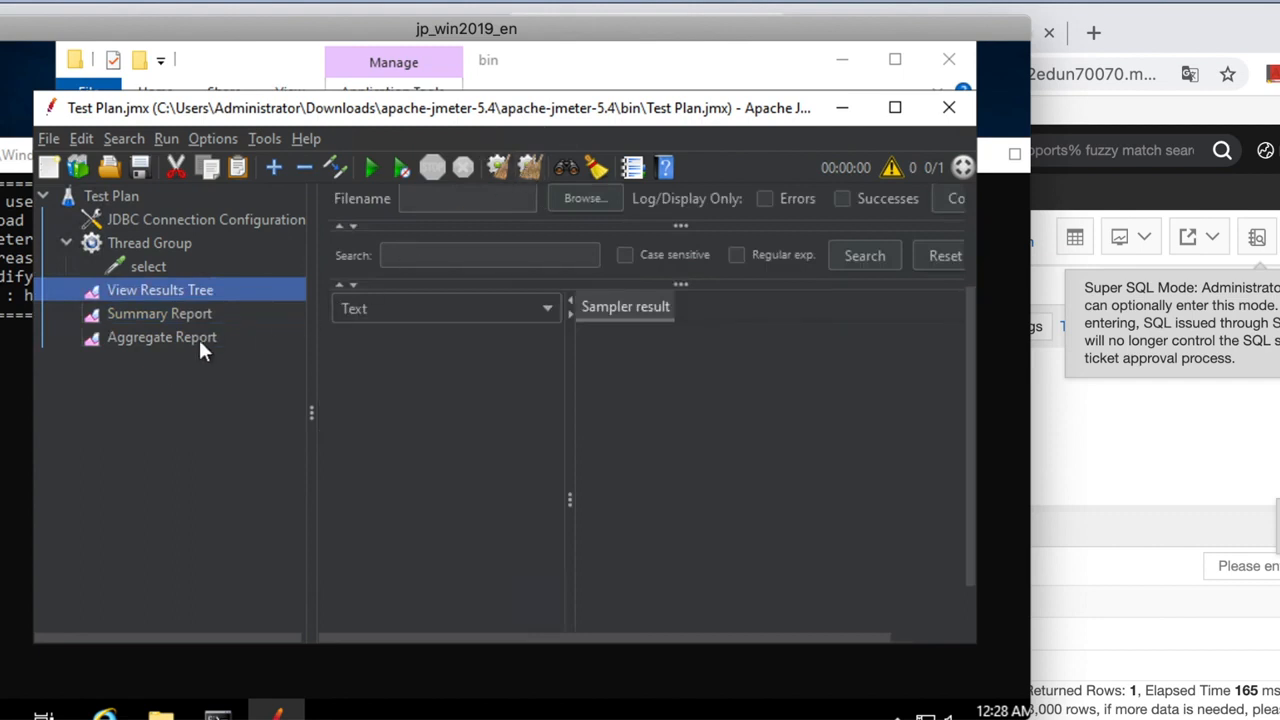
left_click(203, 337)
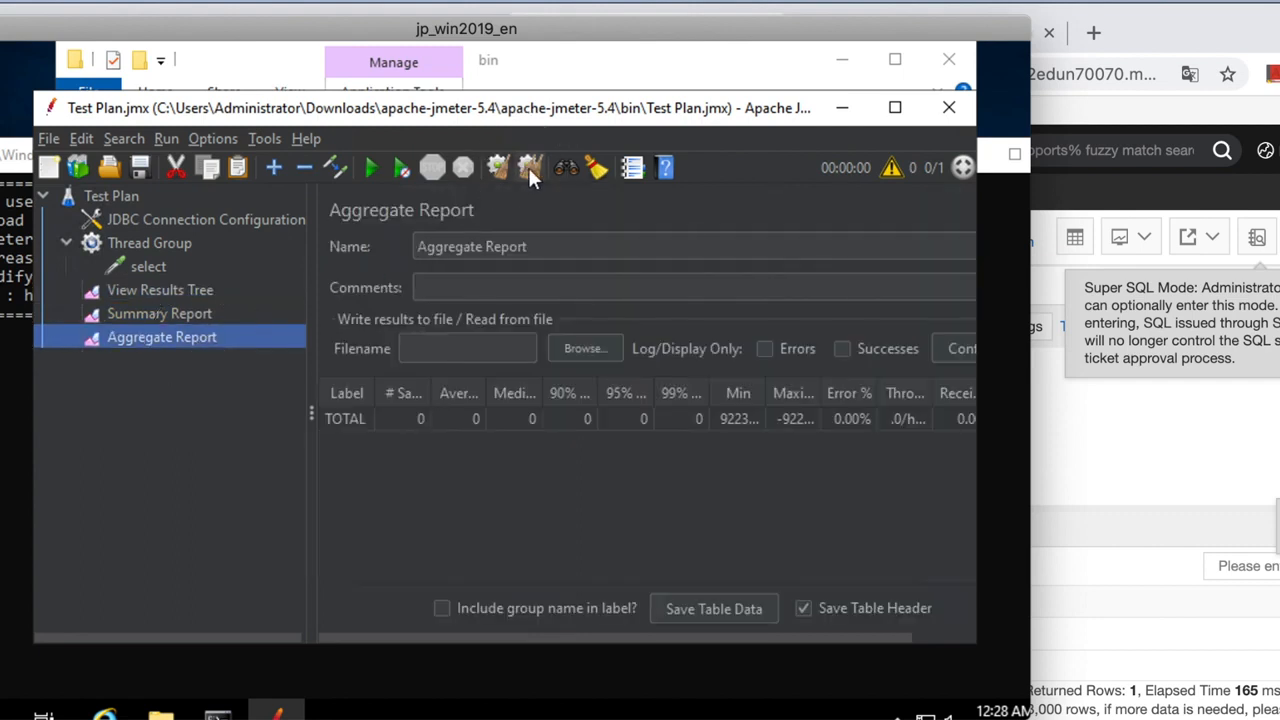
left_click(214, 311)
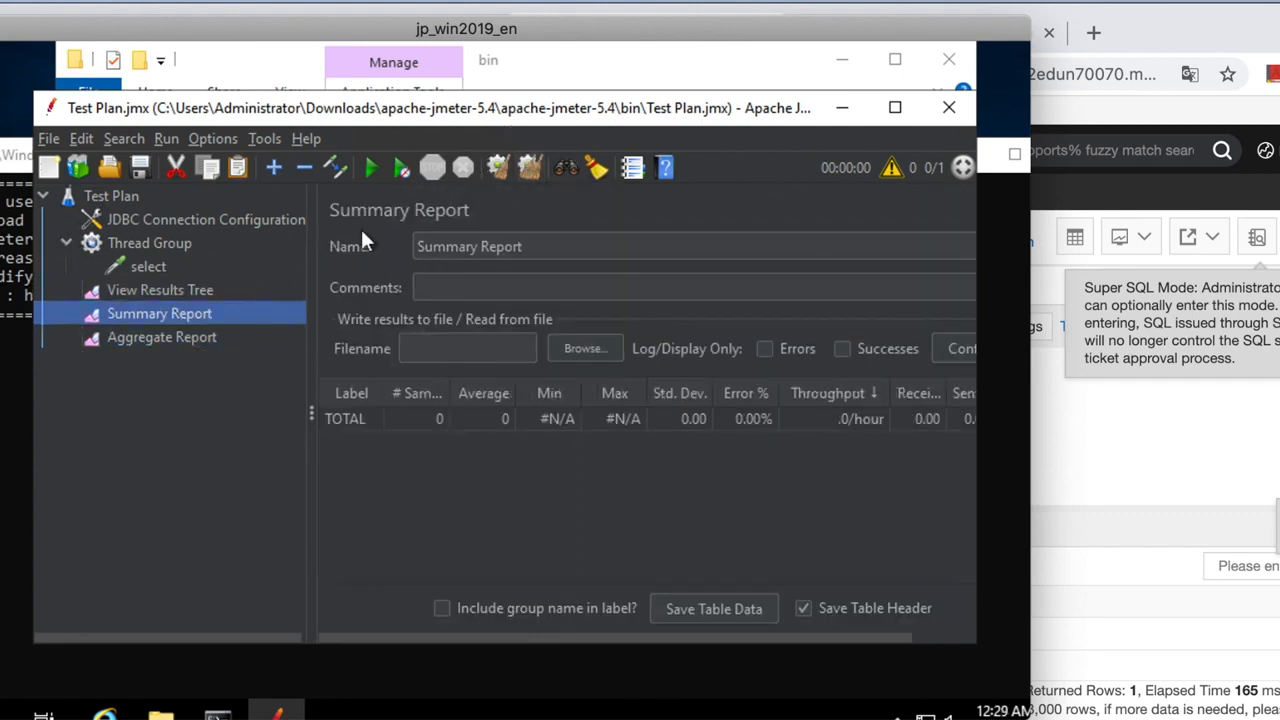
left_click(372, 166)
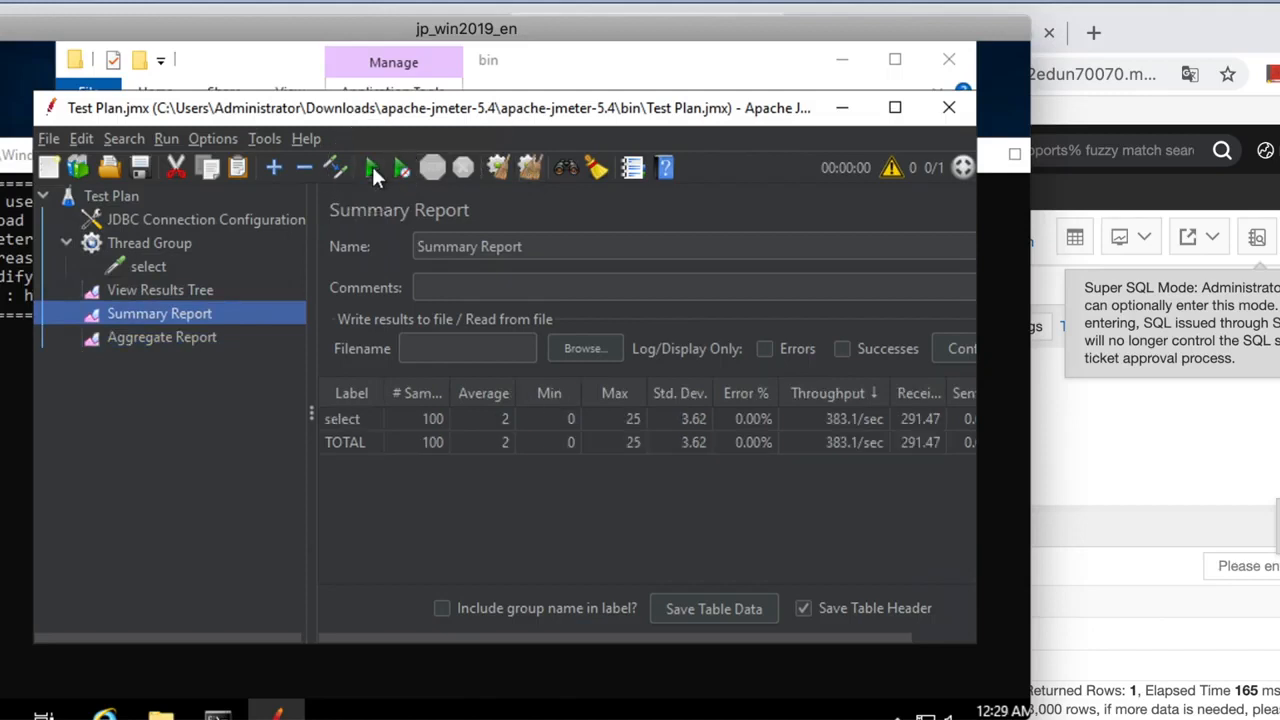
Rerun 'select count(*) from t_user' in DMS, now returning 110 rows, and return to JMeter.
left_click(831, 390)
left_click(1134, 437)
left_click(768, 419)
left_click_drag(688, 458, 398, 462)
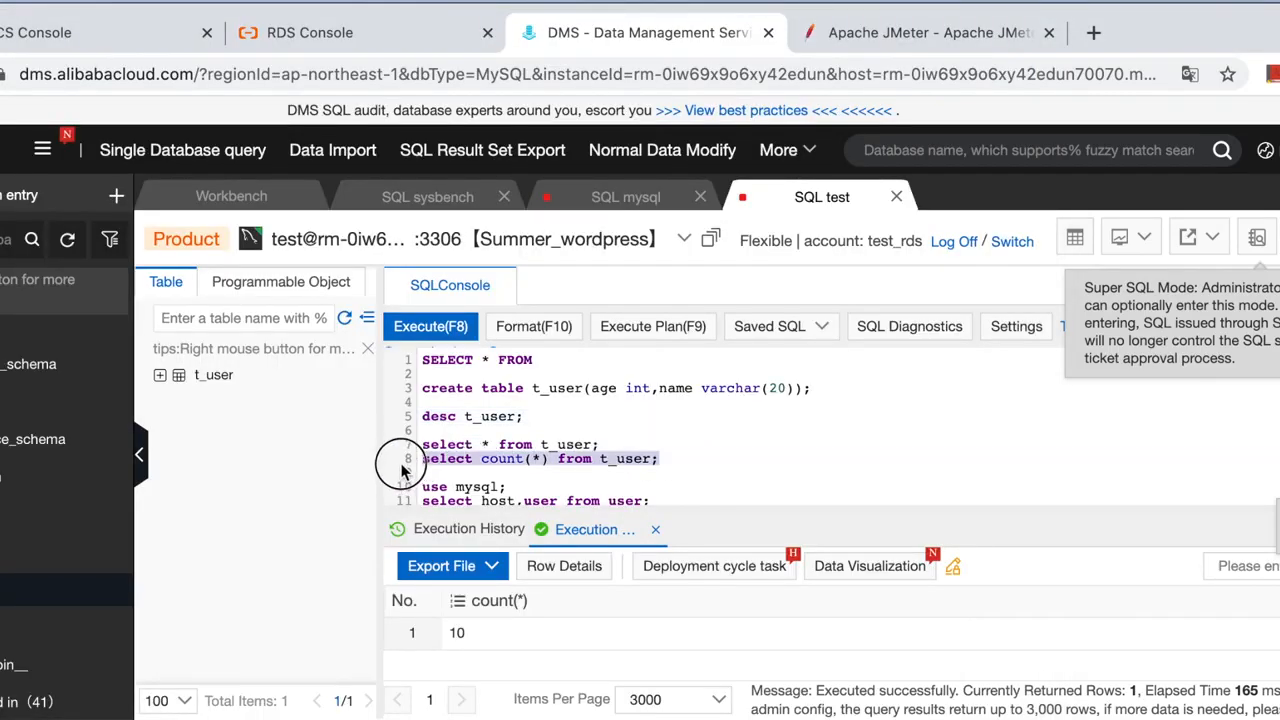
left_click(442, 325)
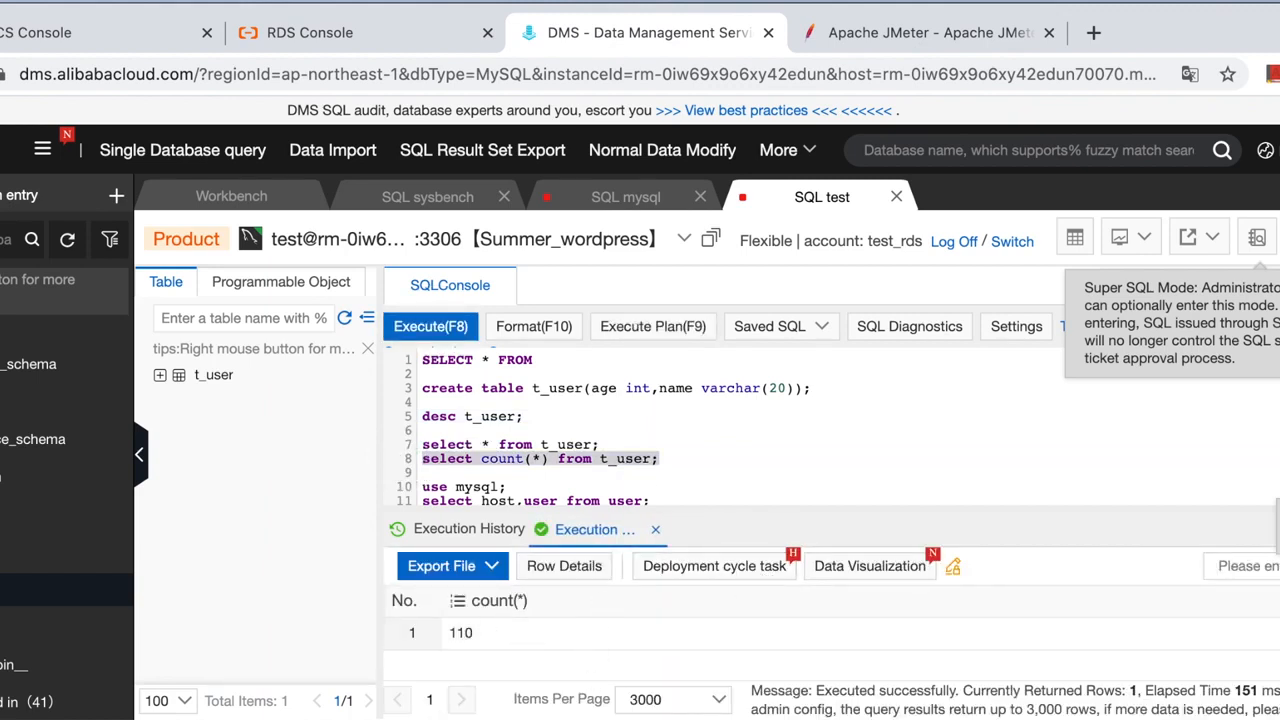
key("super+Tab")
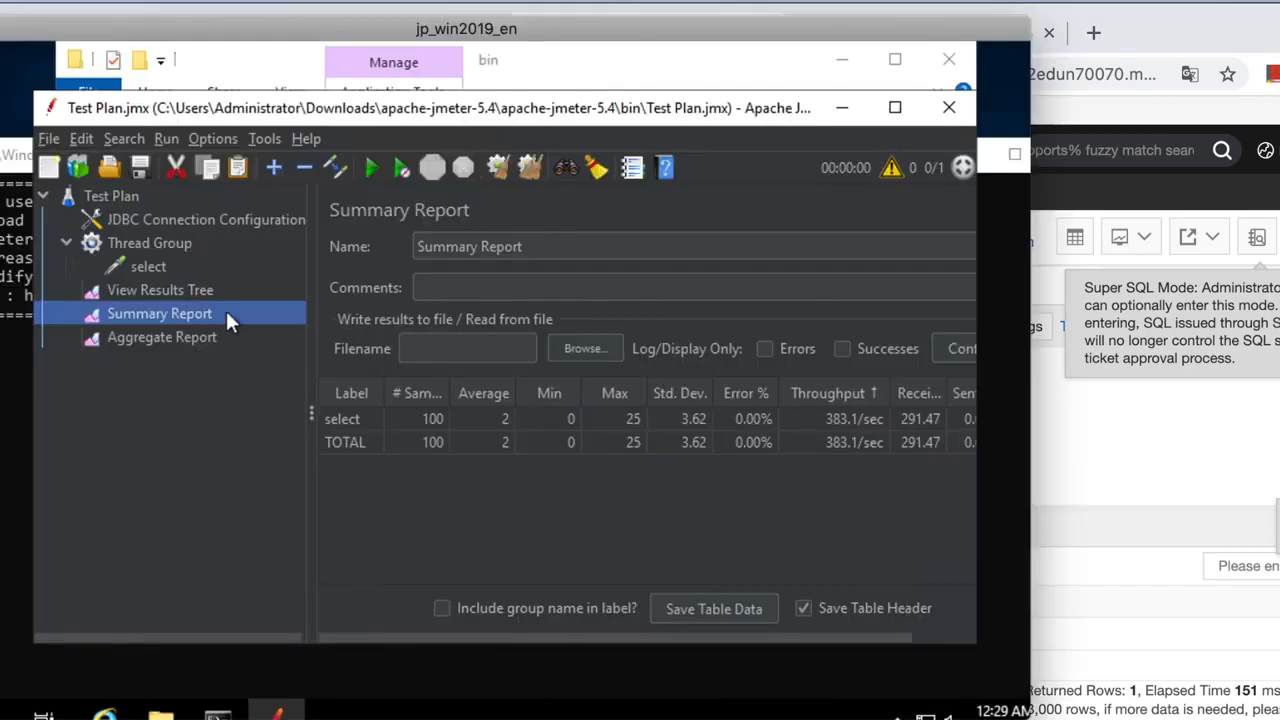
Duplicate the select request and rename the copy to 'insert'.
right_click(161, 266)
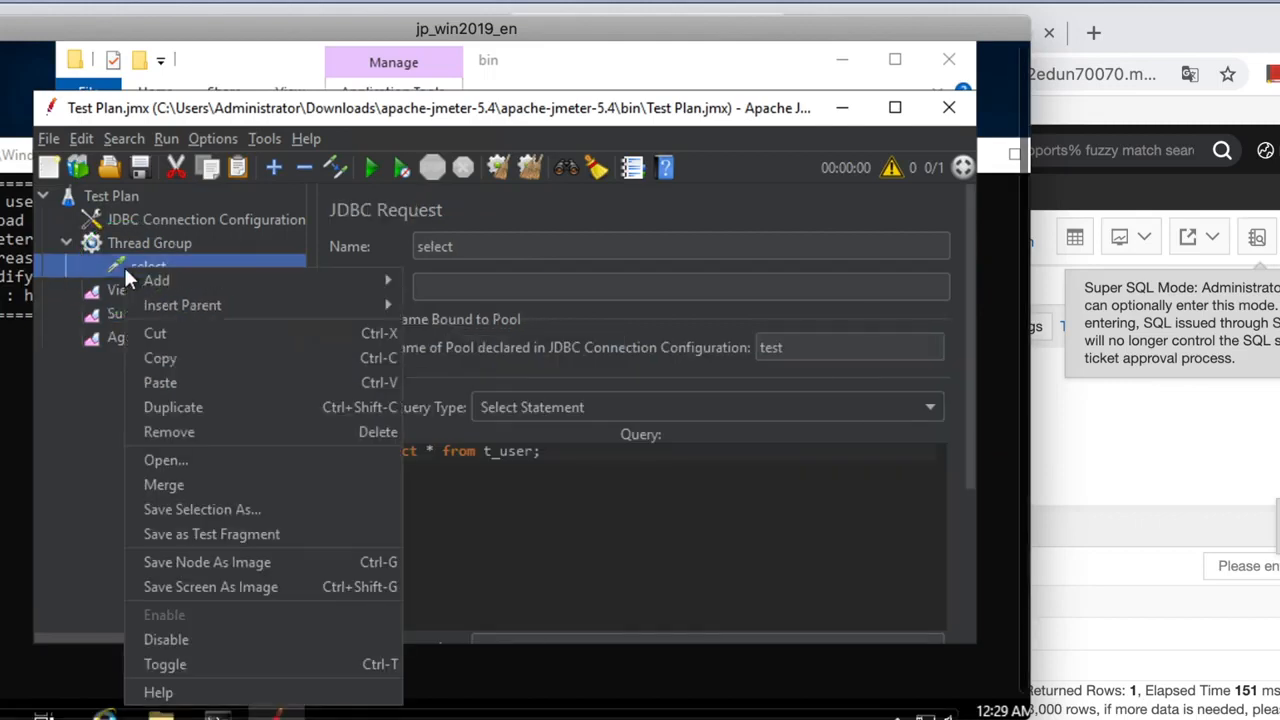
left_click(177, 407)
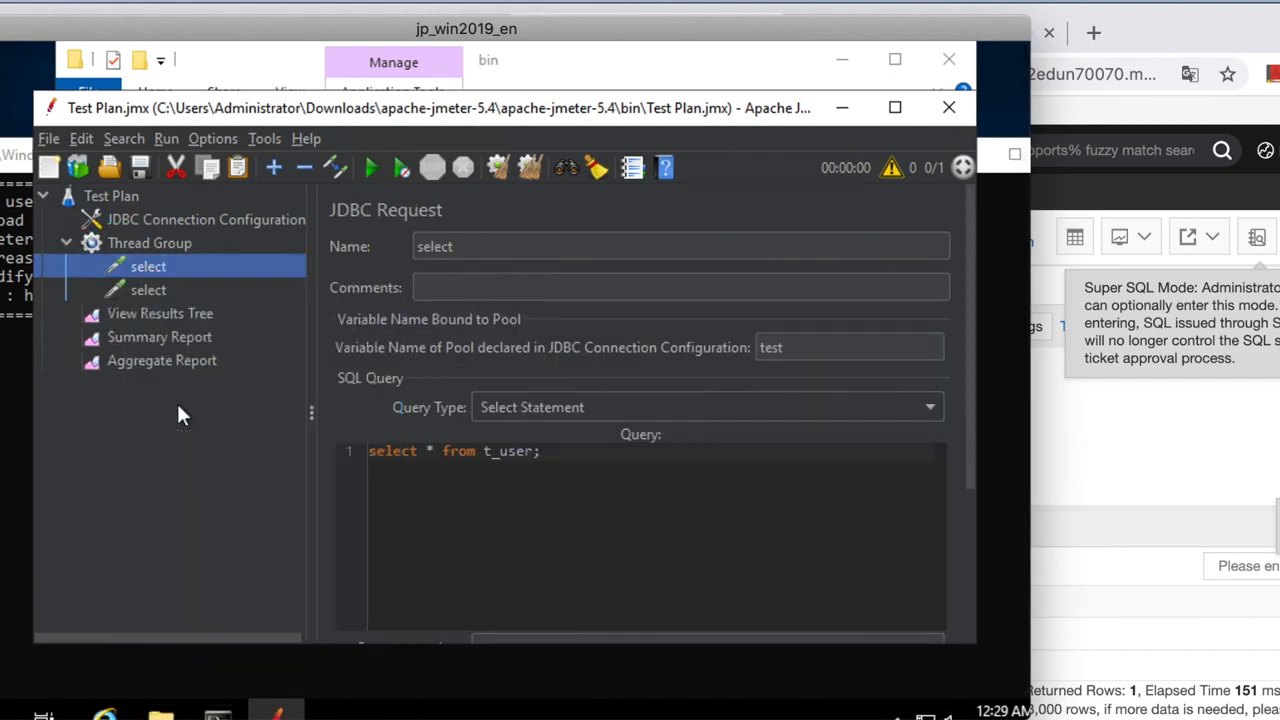
left_click(140, 290)
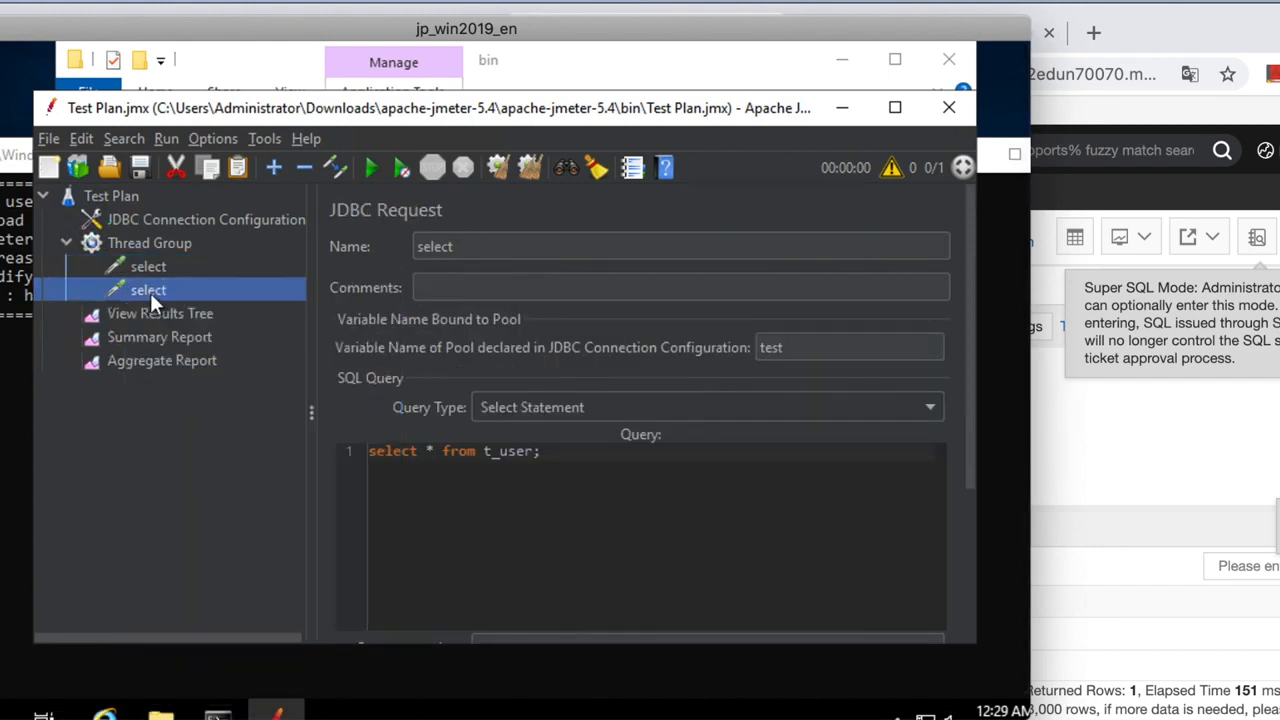
left_click(464, 247)
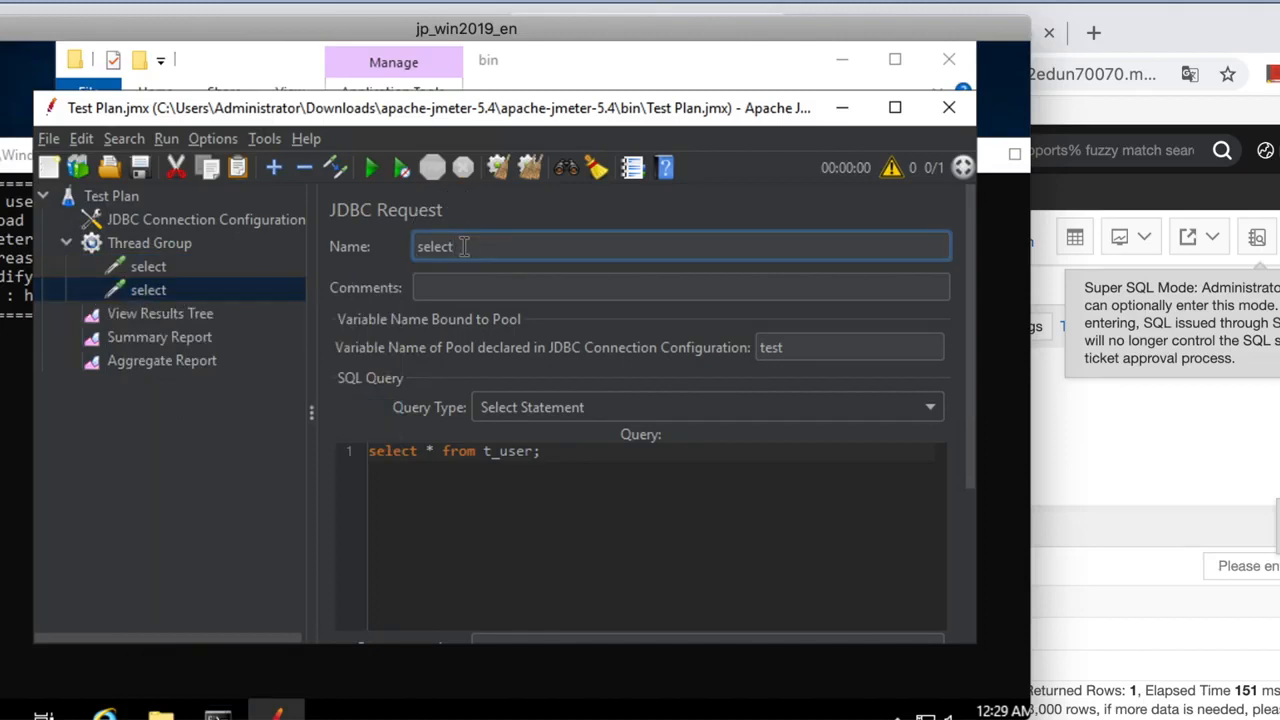
key("BackSpace")
key("BackSpace")
key("BackSpace")
key("BackSpace")
key("BackSpace")
key("BackSpace")
type("insert")
Make the copy an Update Statement with an insert query adding age 10 to t_user.
left_click(517, 489)
left_click_drag(545, 451, 363, 455)
key("BackSpace")
left_click(560, 407)
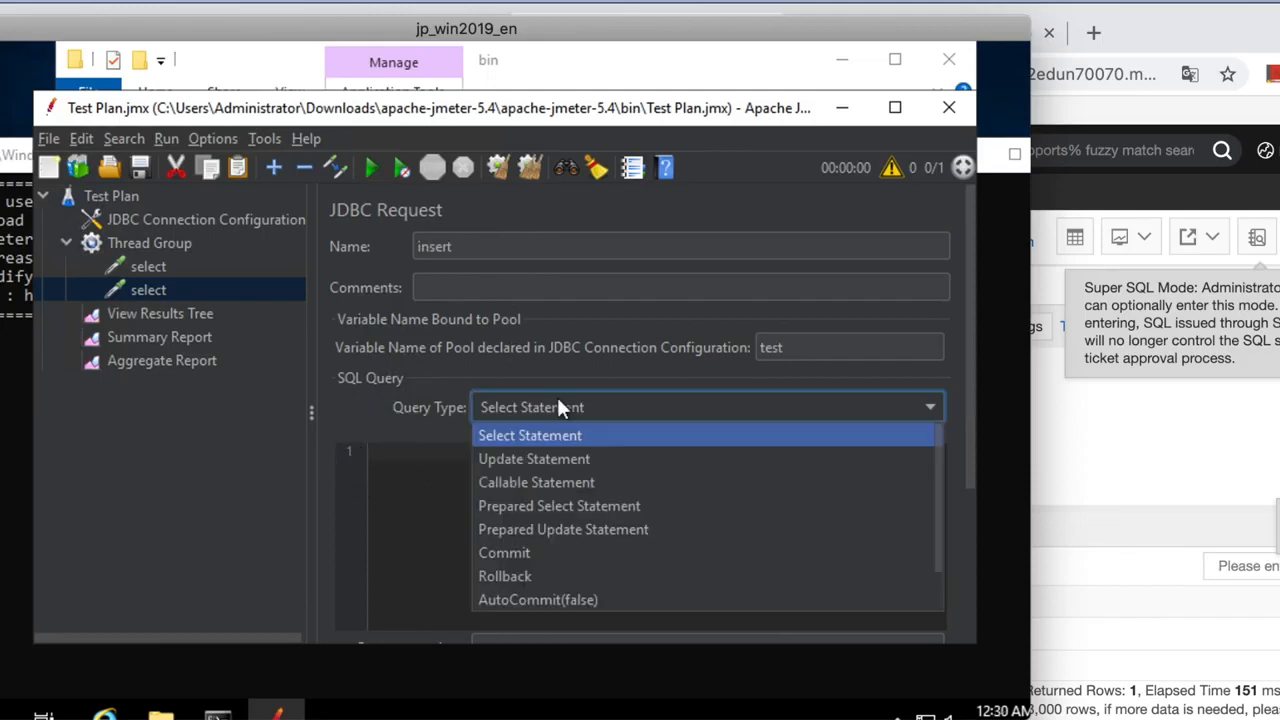
left_click(535, 459)
left_click(420, 475)
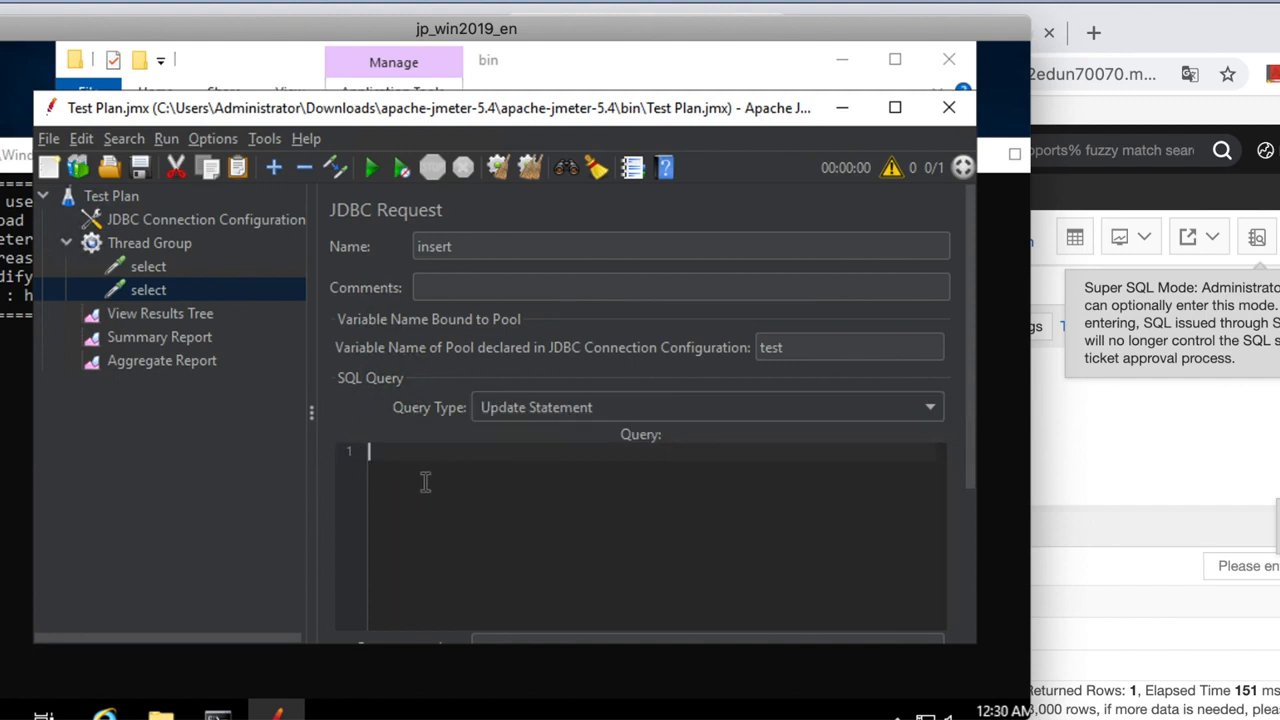
type("insert into `test`.`t_user")
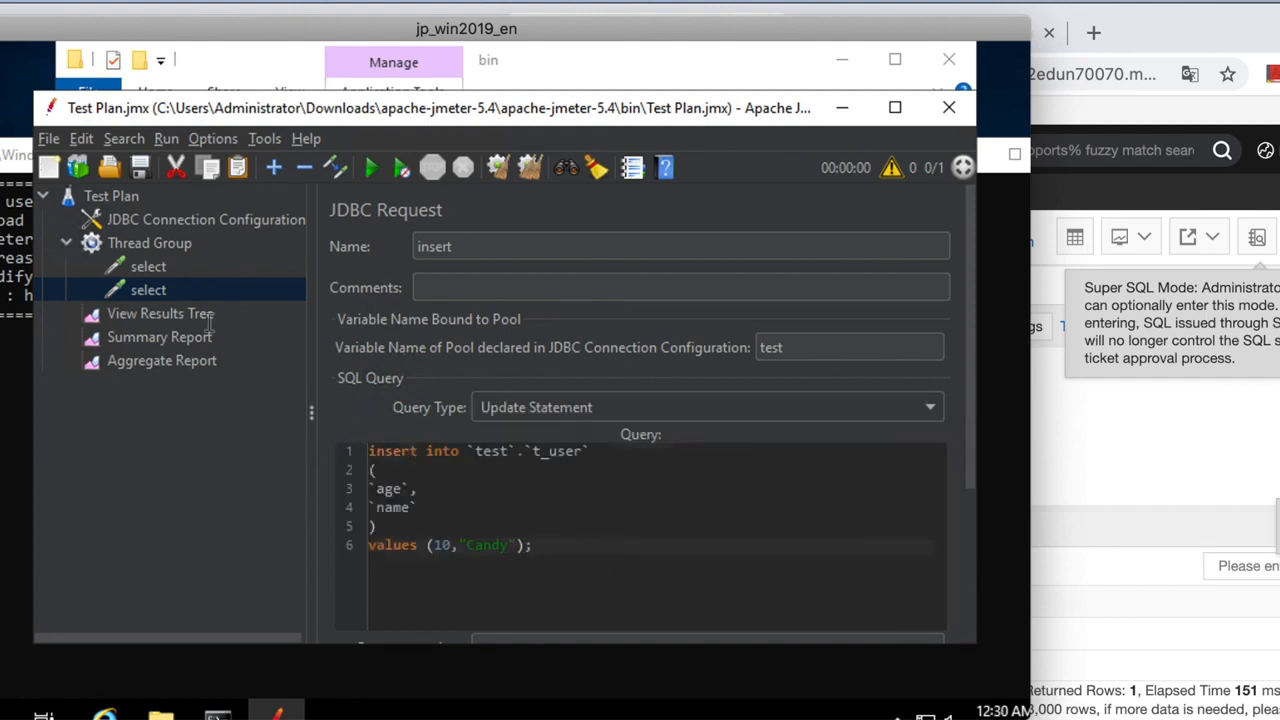
left_click(150, 268)
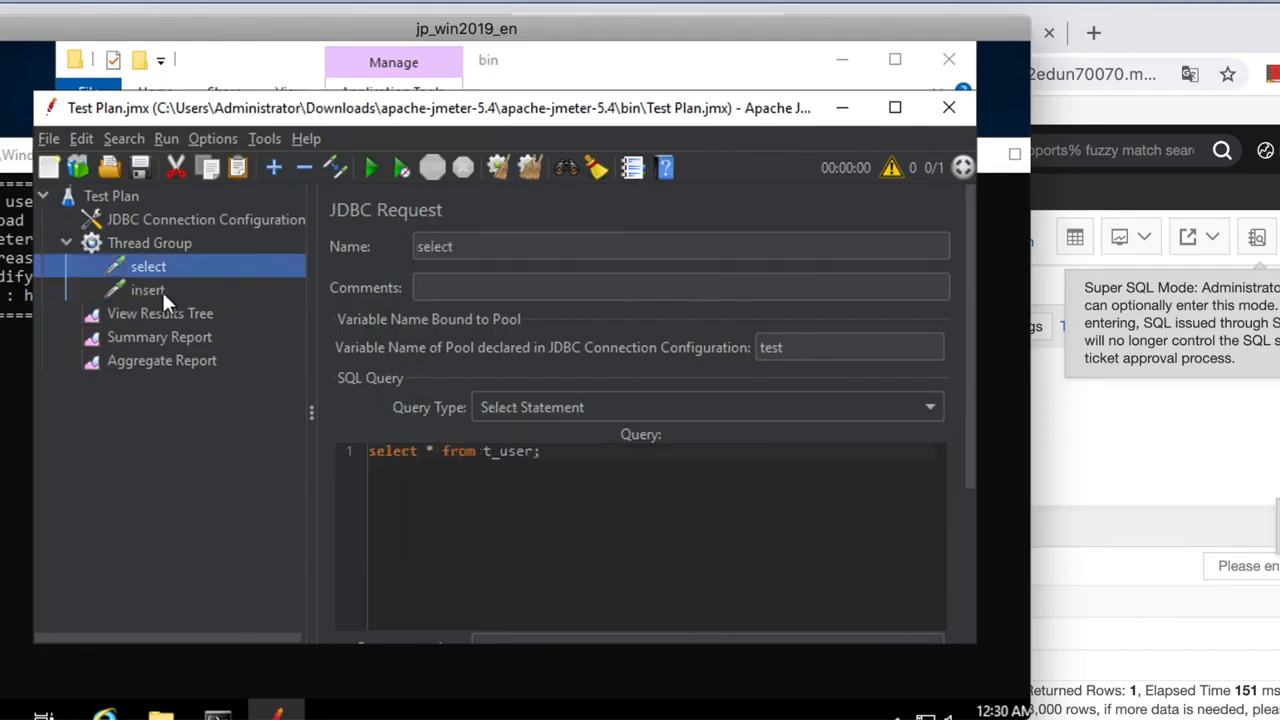
left_click(172, 296)
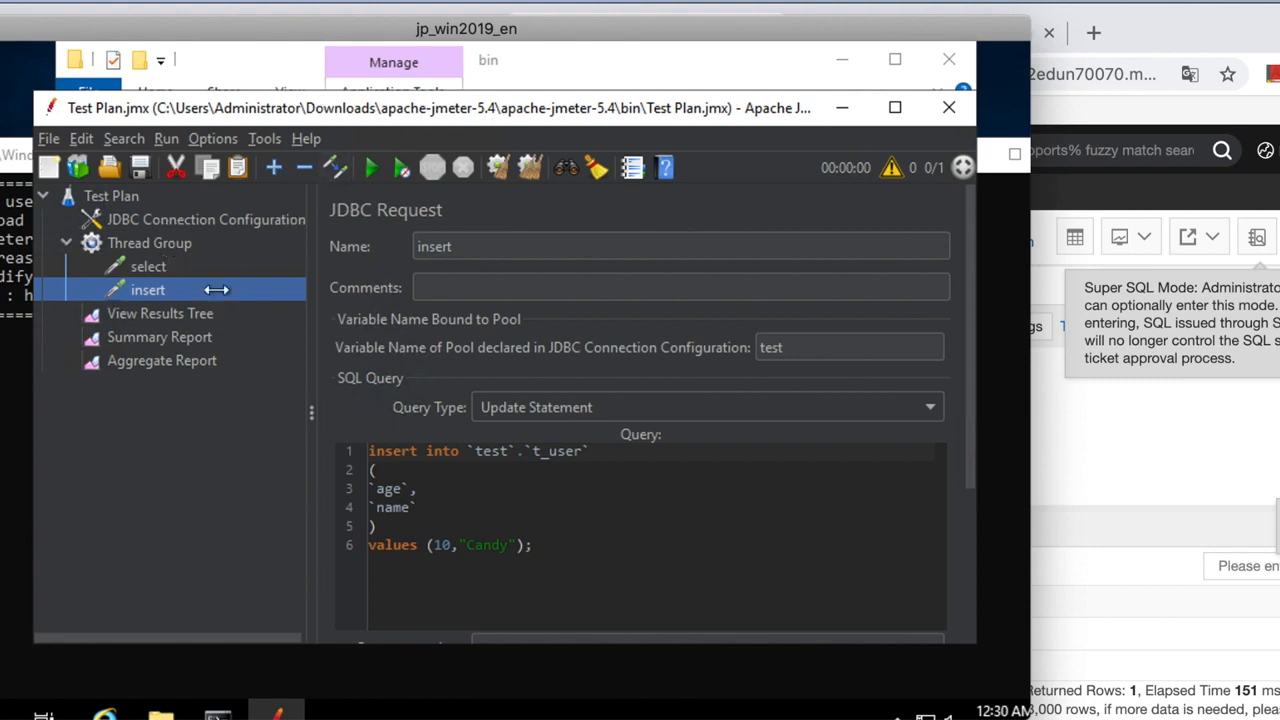
Clear the earlier results and rerun the plan from the Summary Report.
left_click(197, 318)
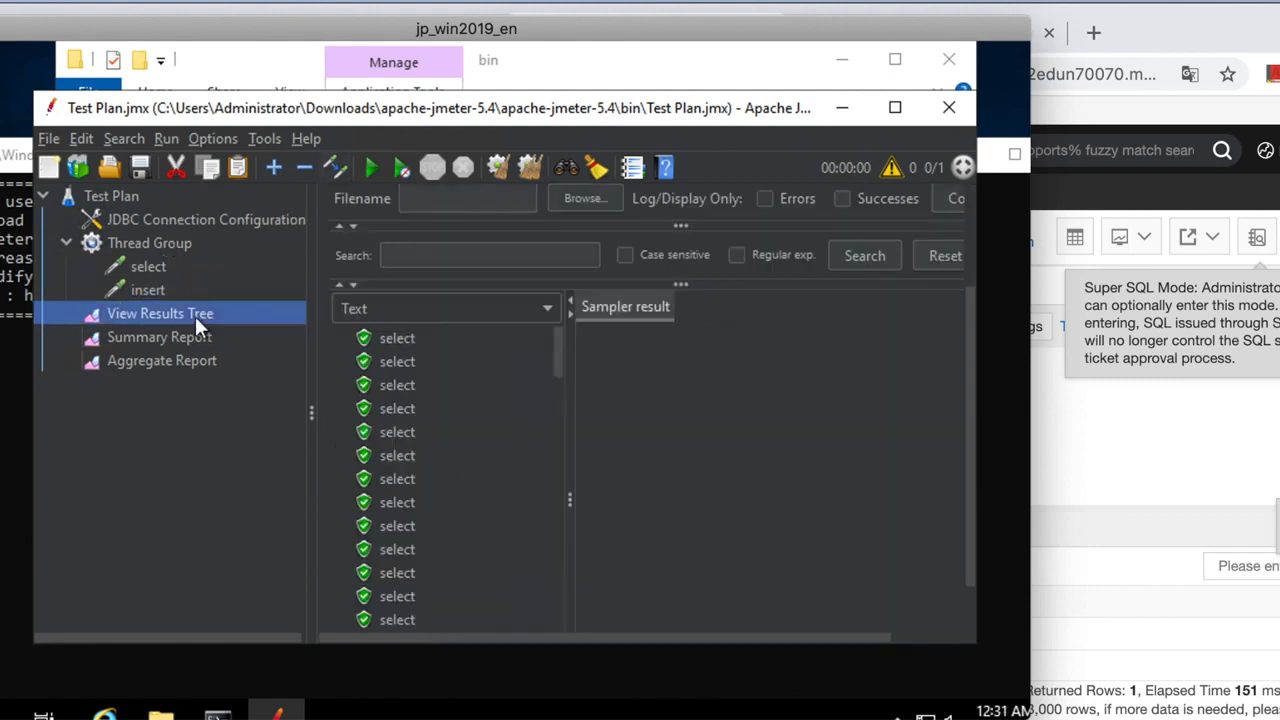
left_click(530, 167)
left_click(222, 364)
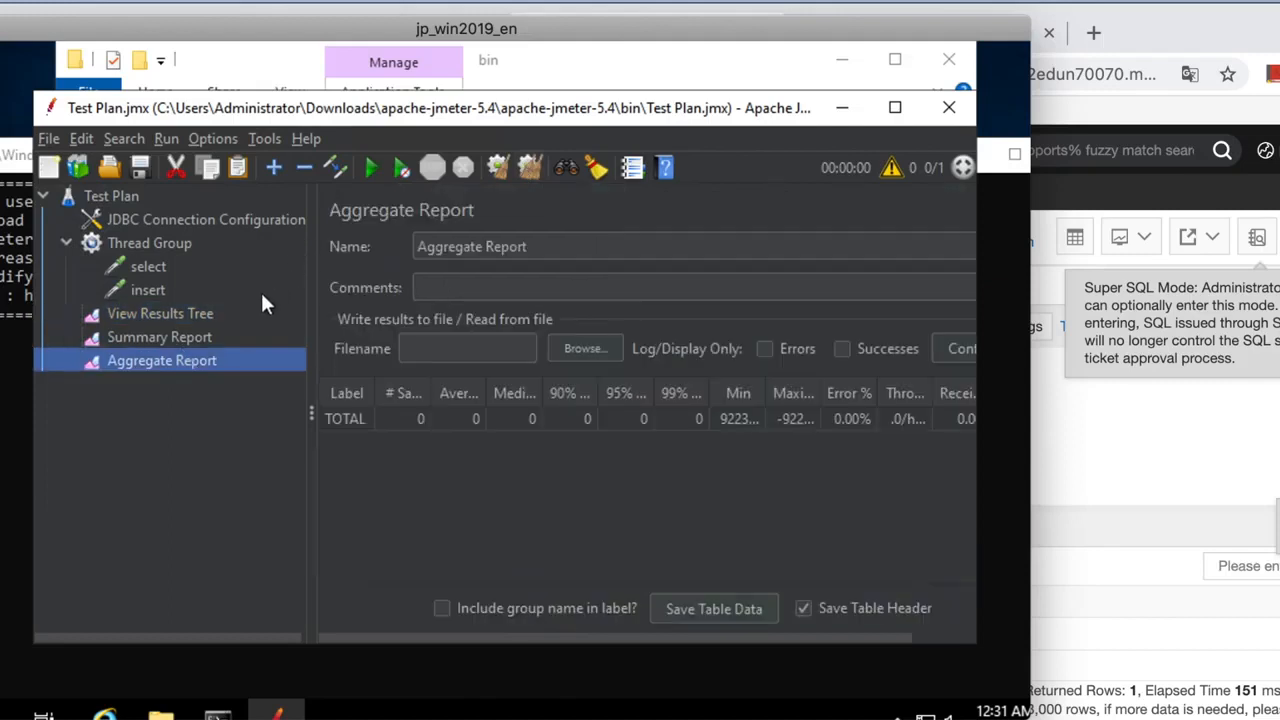
left_click(220, 340)
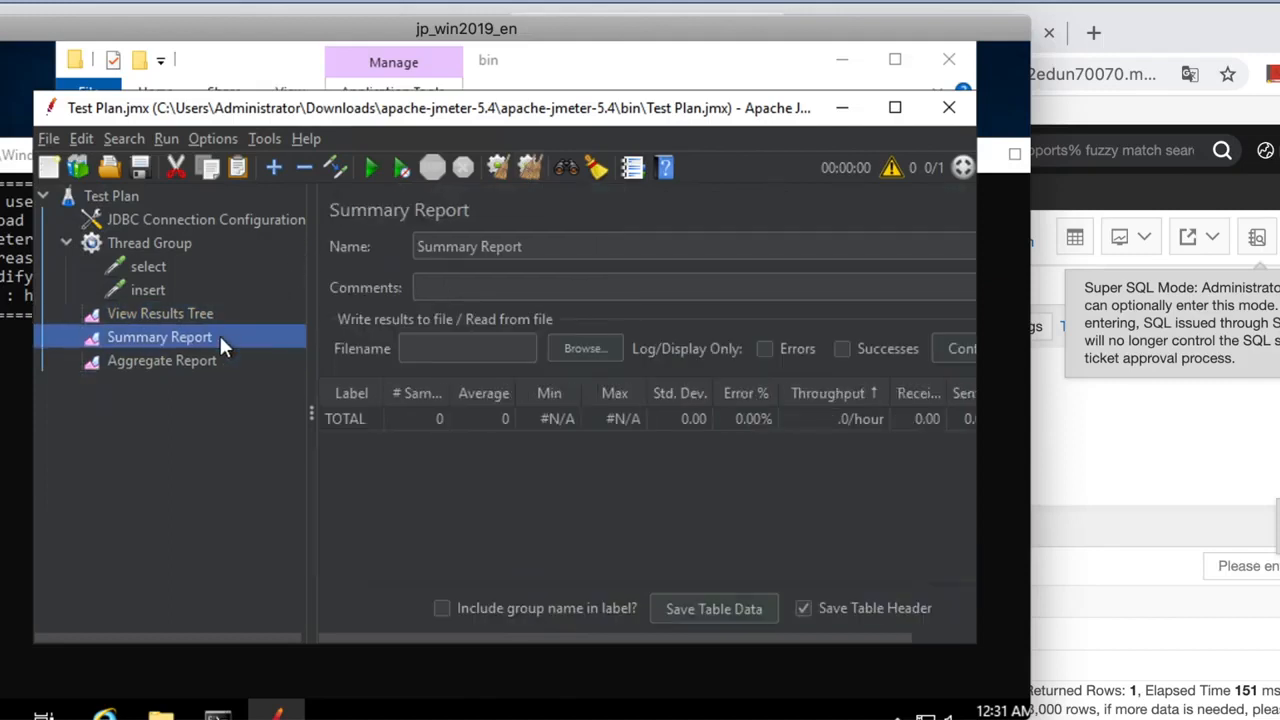
left_click(370, 167)
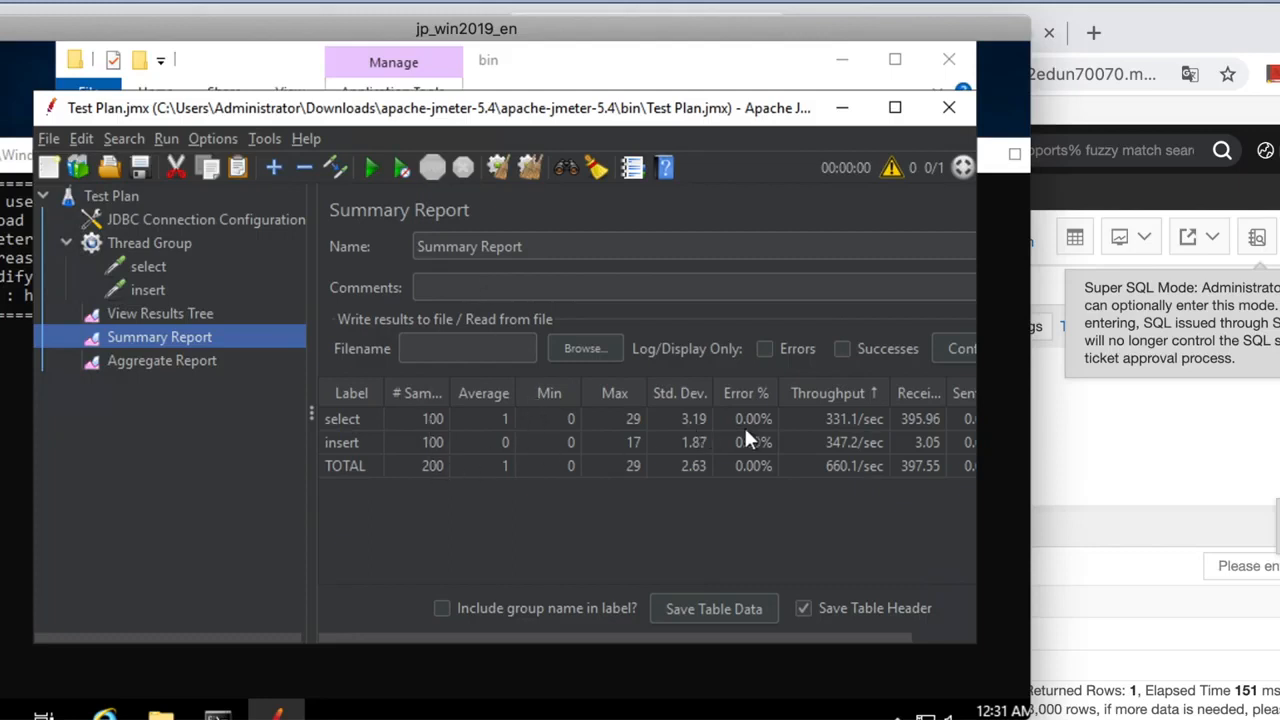
Compare the select and insert rows in the Summary Report, 100 samples each, including insert throughput.
scroll(795, 428, "right", 1)
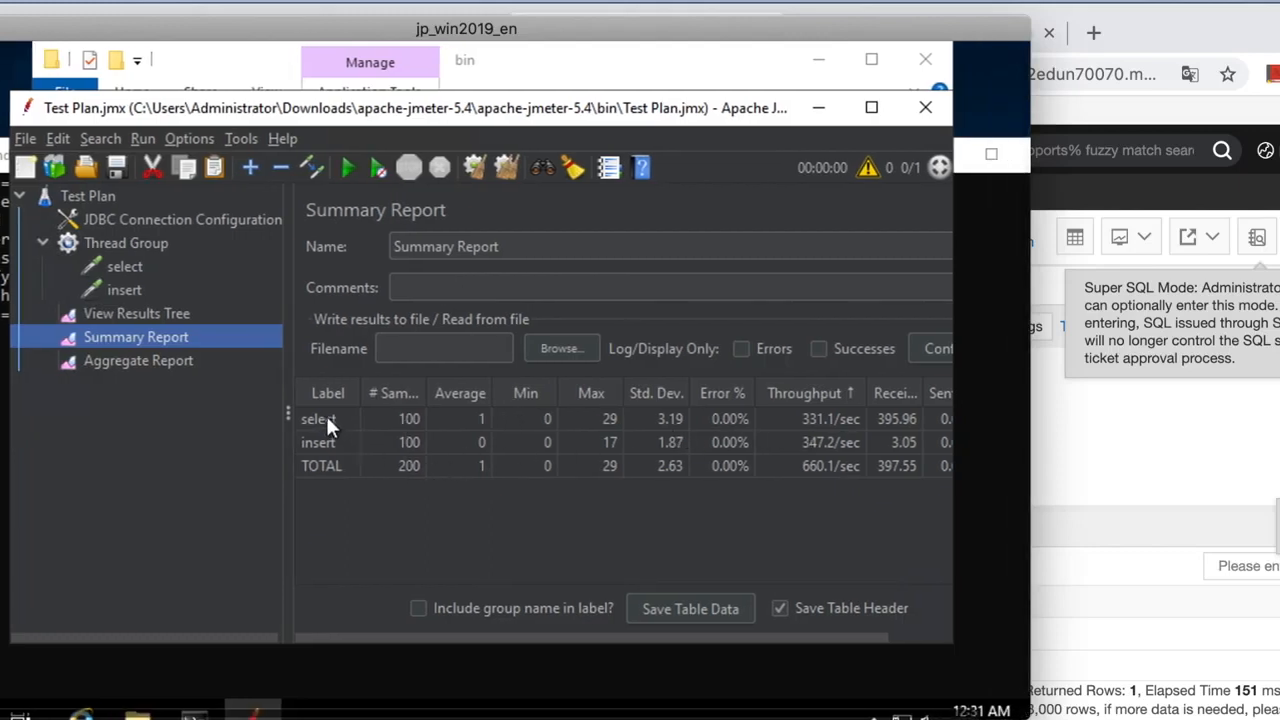
left_click_drag(330, 419, 725, 425)
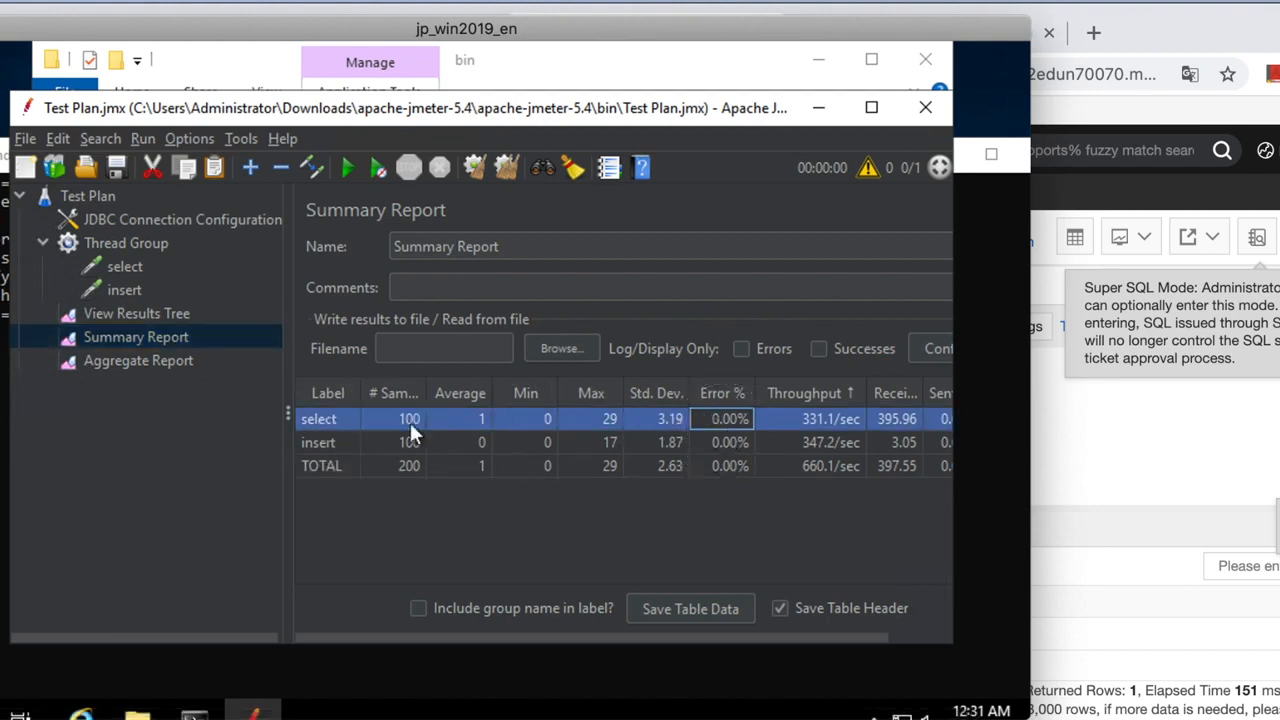
left_click(318, 440)
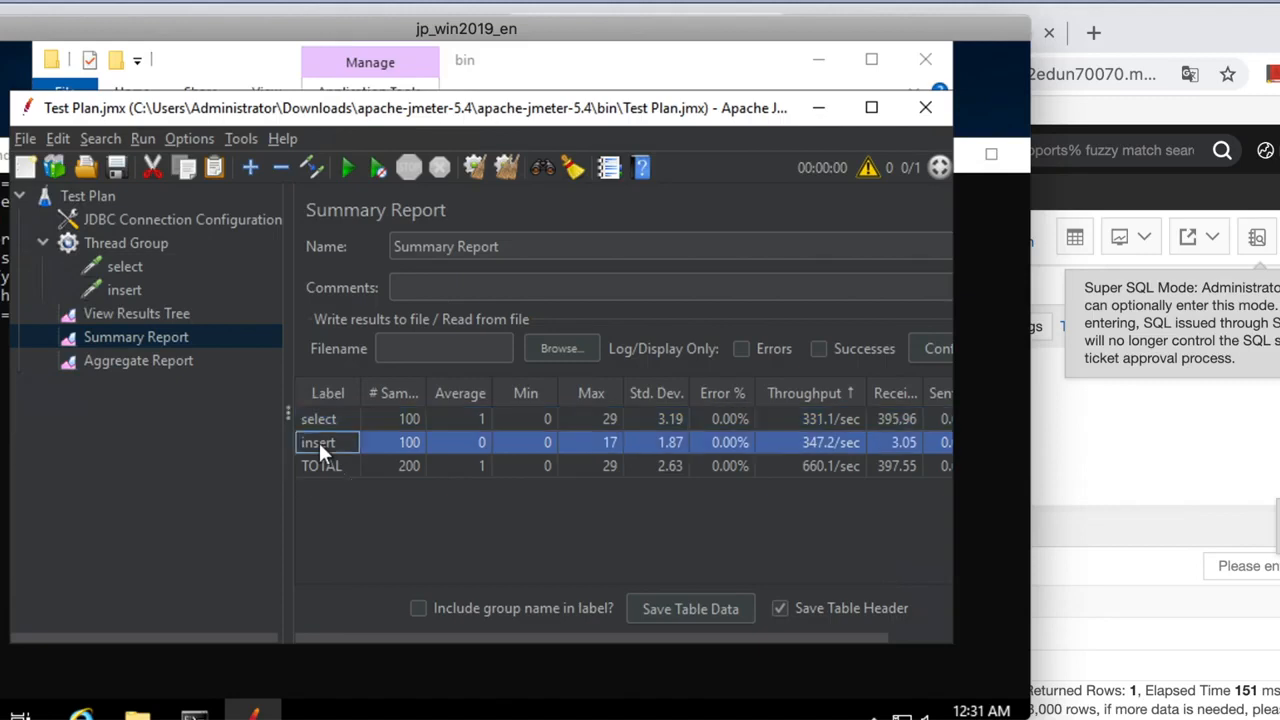
left_click(811, 442)
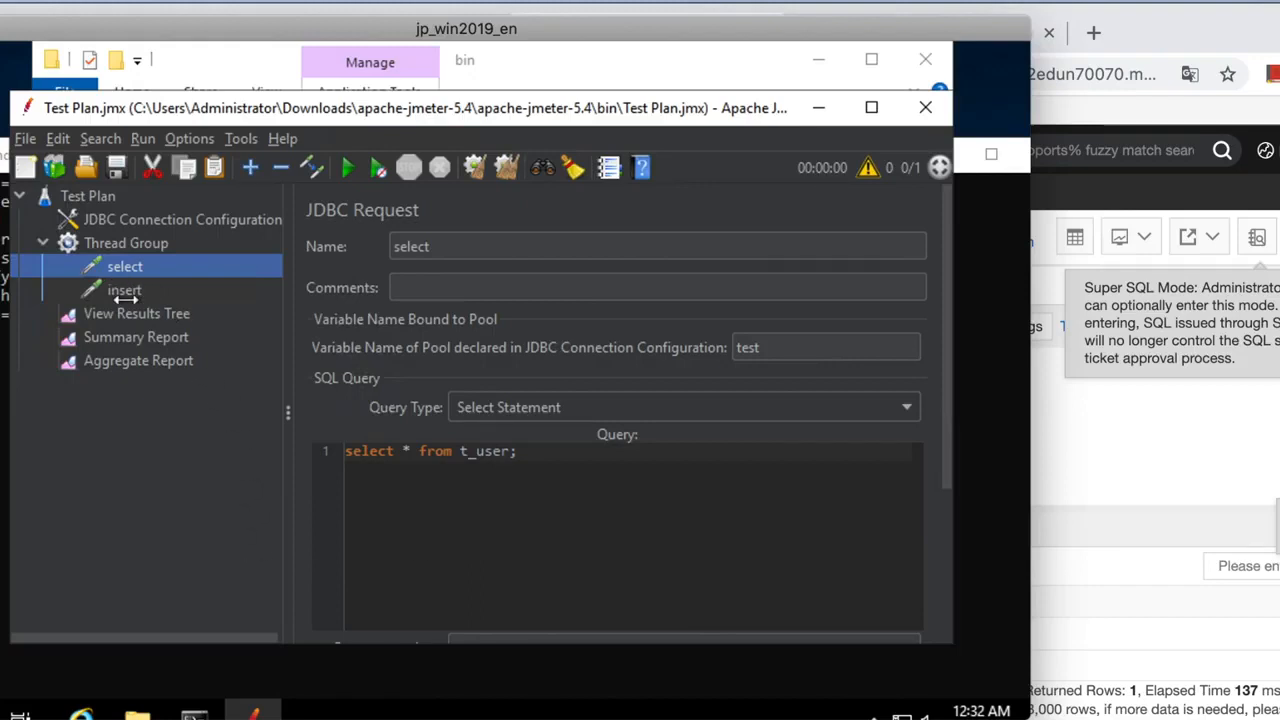
Add a Throughput Controller to the Thread Group and move the select request inside it.
right_click(155, 243)
mouse_move(250, 262)
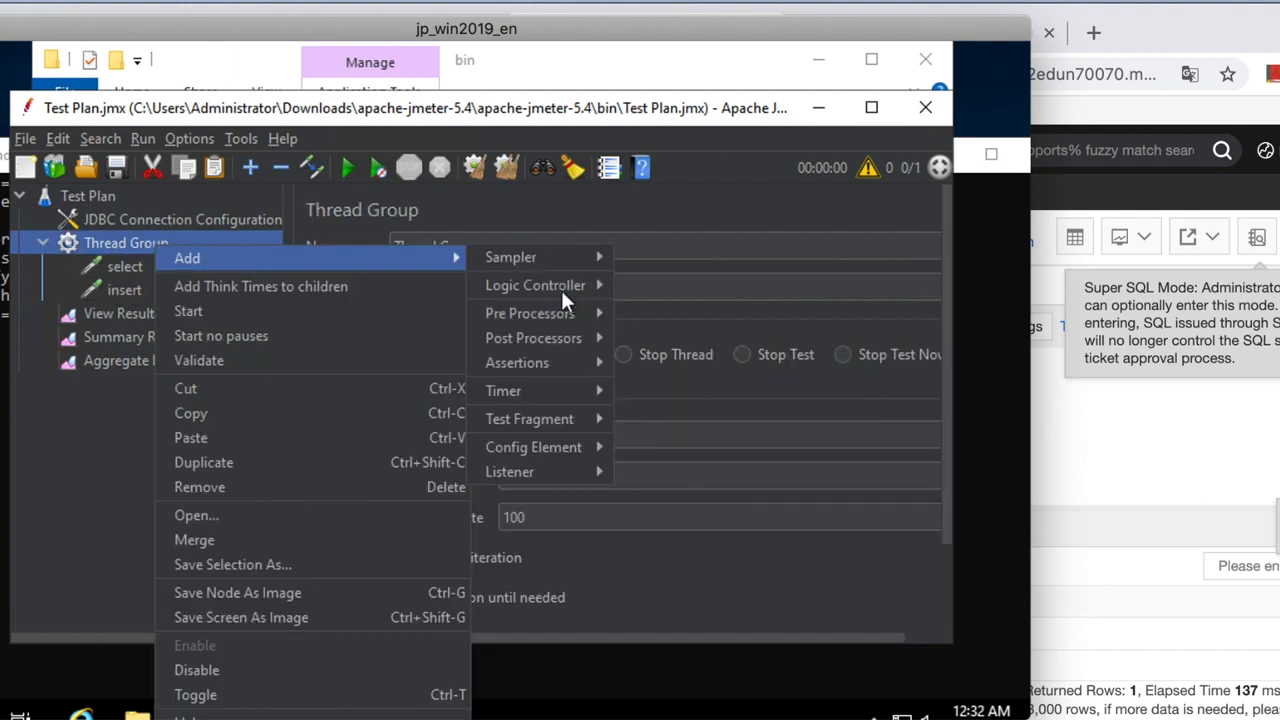
mouse_move(560, 287)
left_click(673, 631)
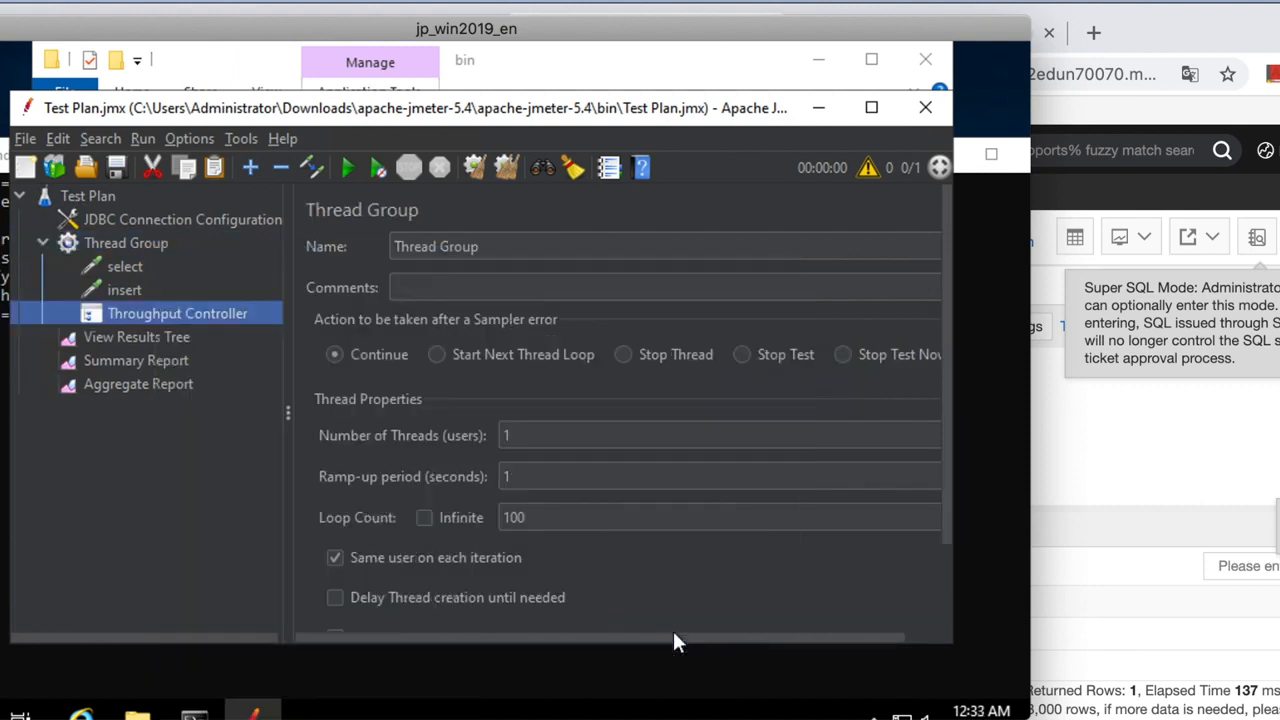
left_click_drag(128, 313, 104, 248)
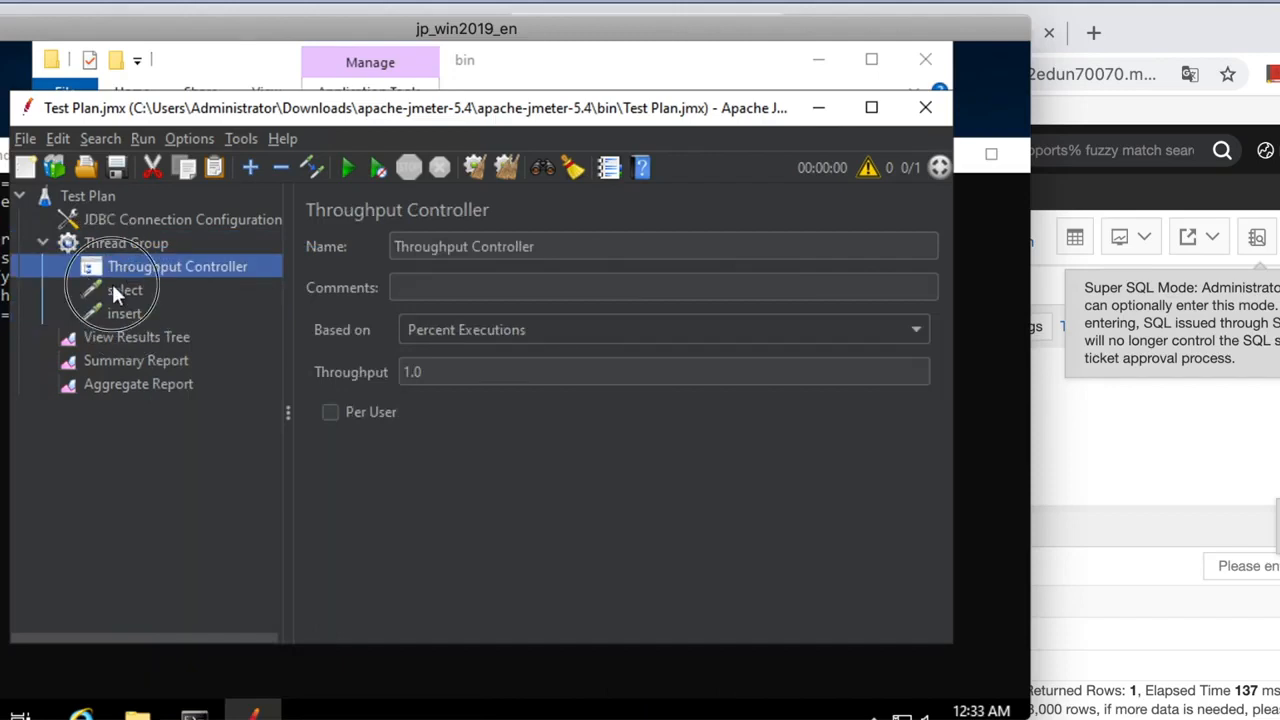
left_click(98, 286)
left_click_drag(97, 289, 133, 260)
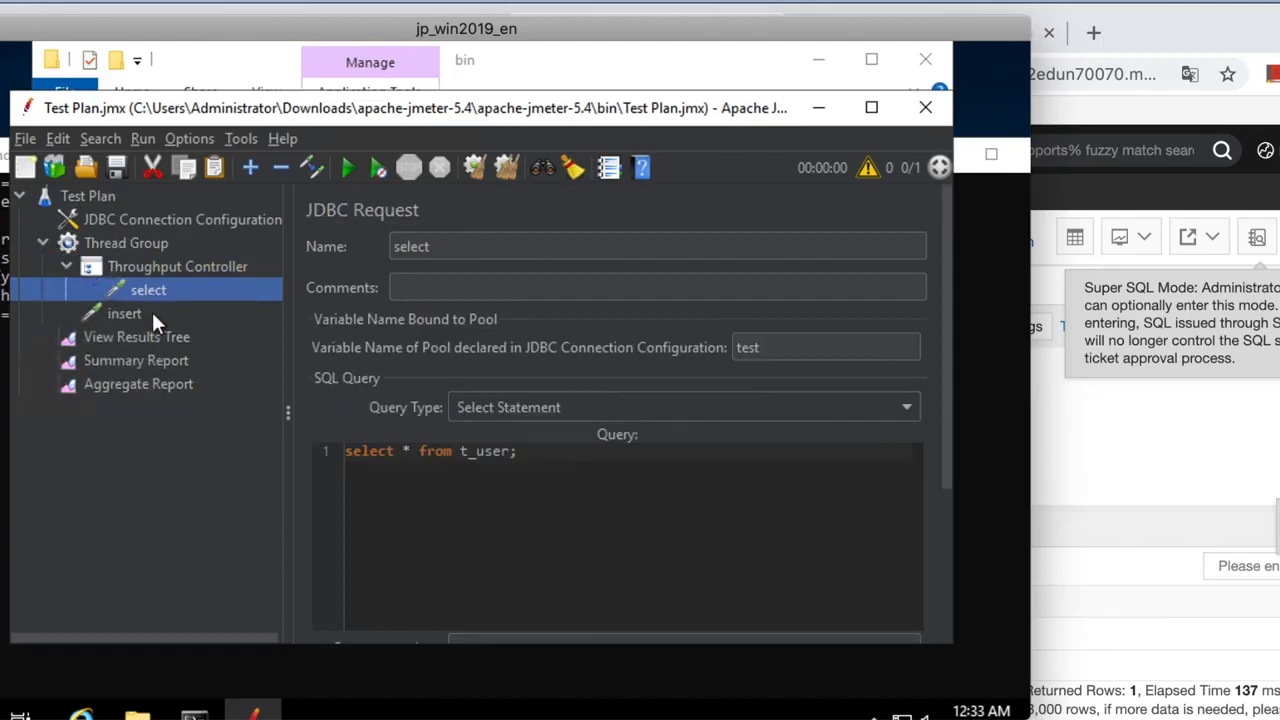
Set the controller's throughput to 70 and name it 'select_70%'.
left_click(148, 272)
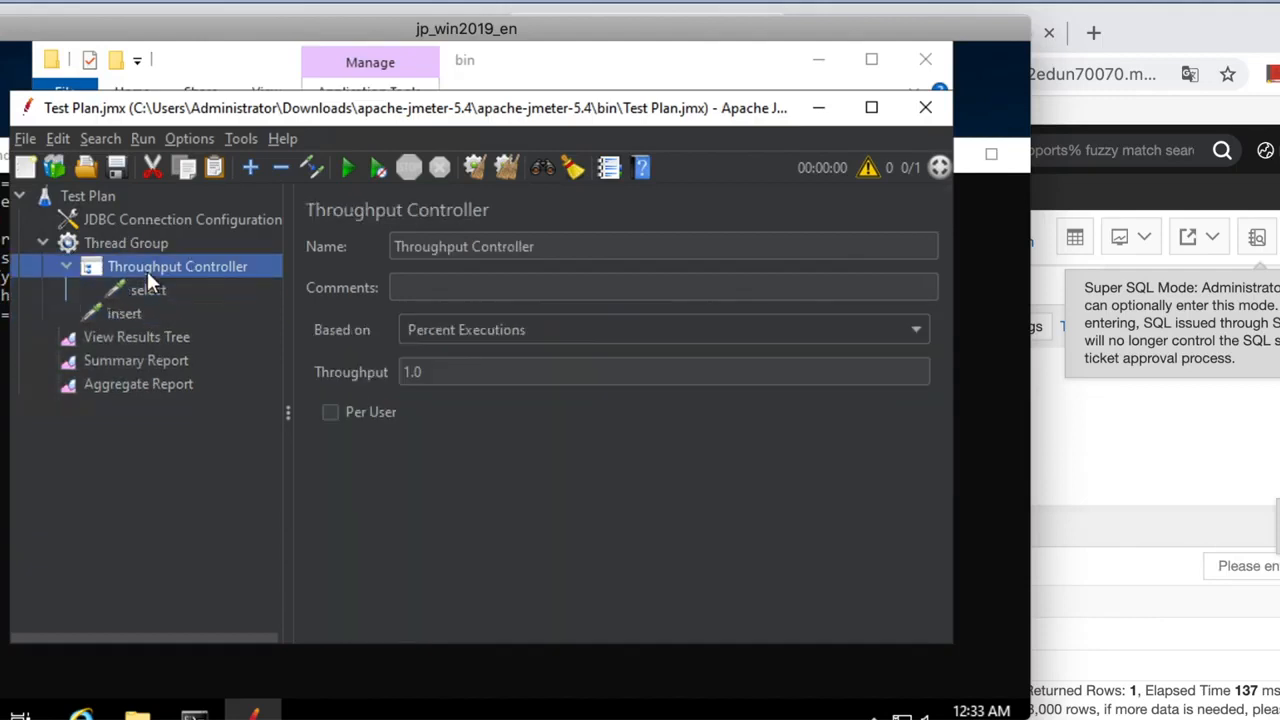
left_click(506, 381)
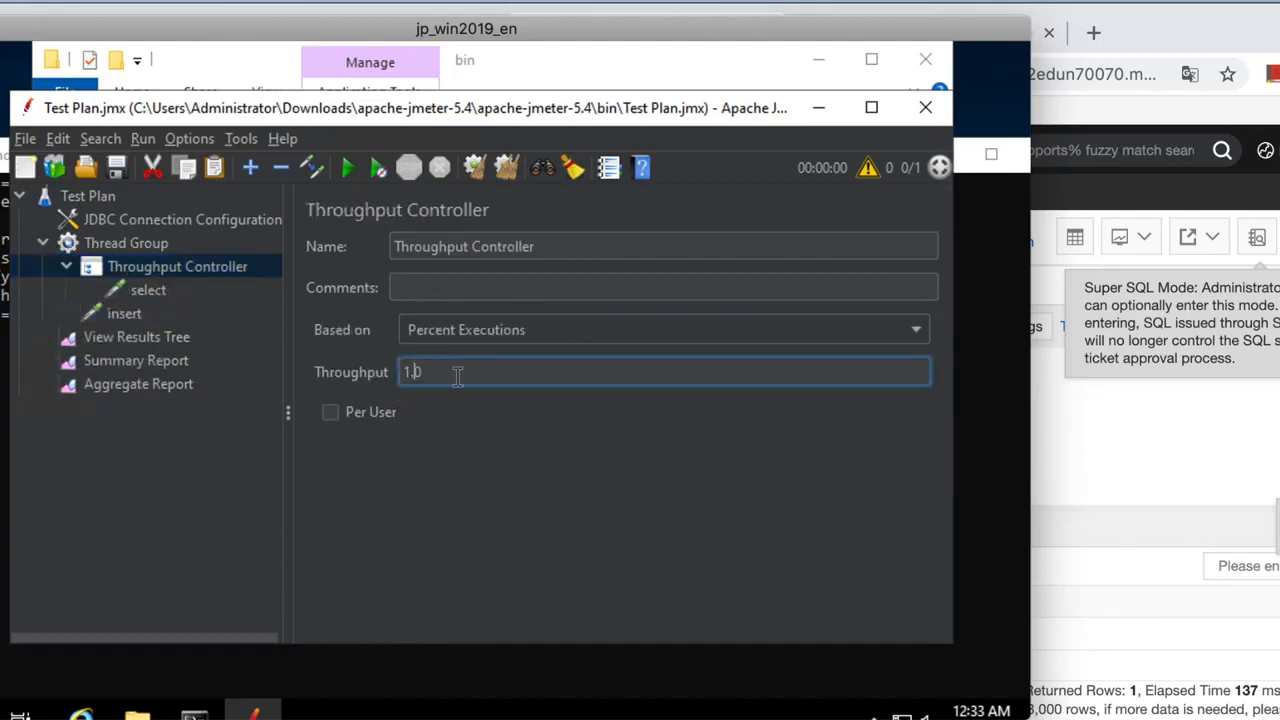
key("BackSpace")
key("BackSpace")
key("BackSpace")
type("70")
left_click(540, 246)
left_click_drag(557, 246, 396, 246)
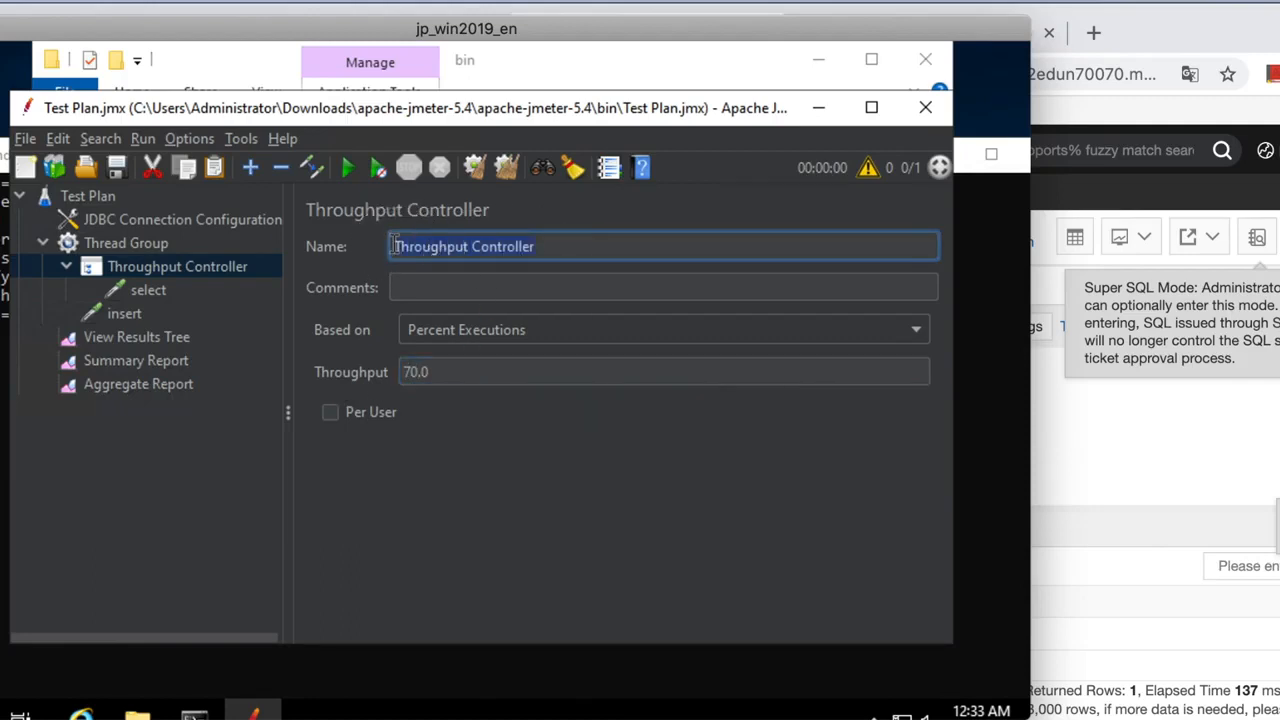
type("select_70%")
left_click(161, 310)
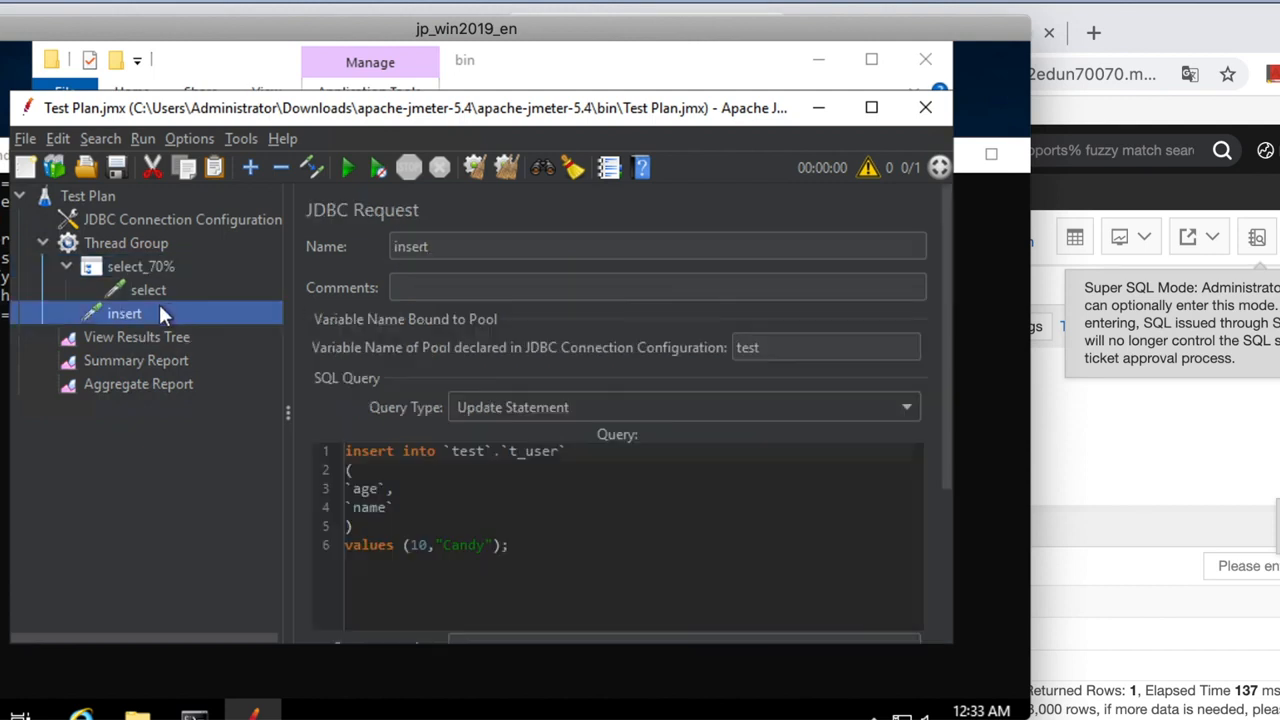
Add a second Throughput Controller named 'insert_20%' with throughput 20.
left_click(109, 243)
right_click(108, 241)
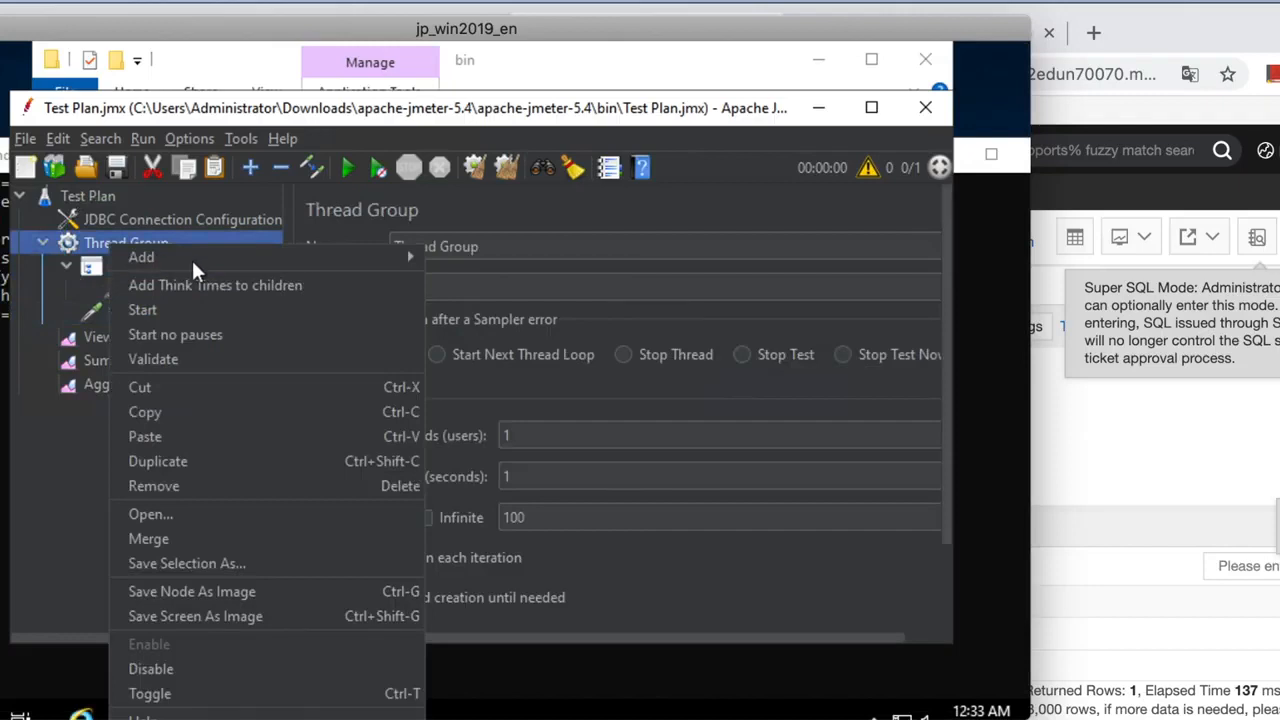
mouse_move(340, 270)
mouse_move(489, 285)
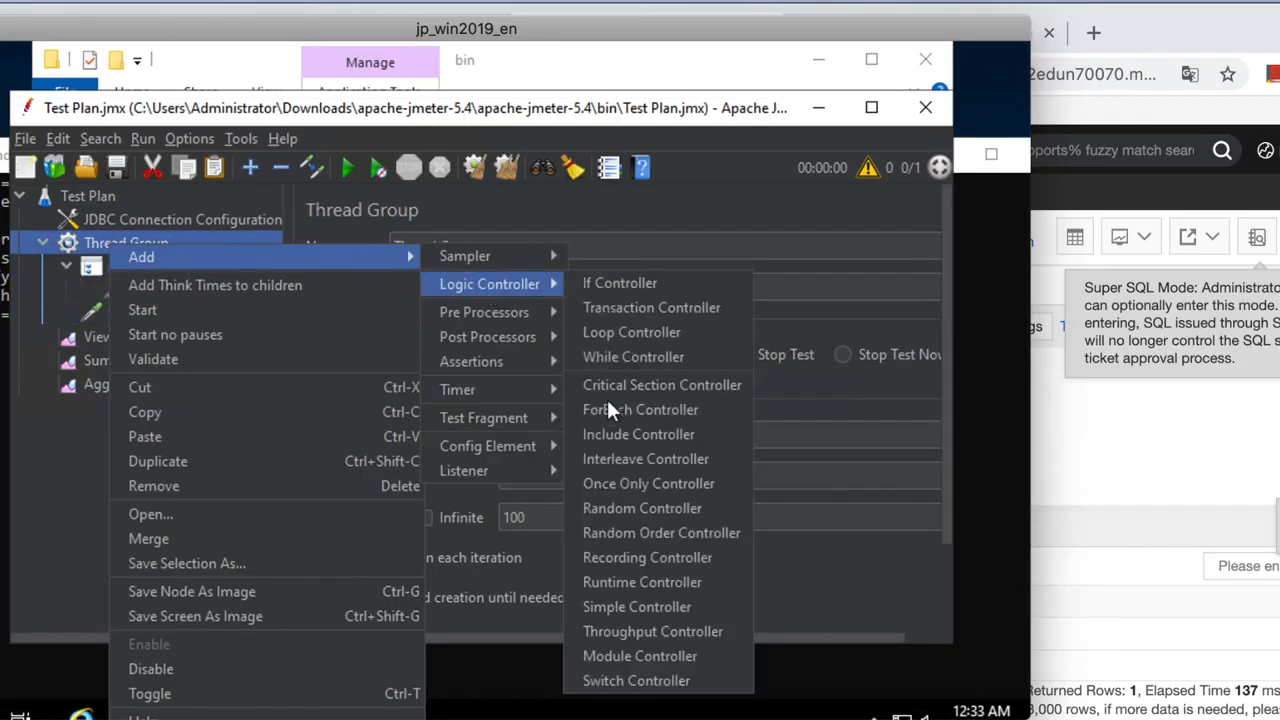
left_click(622, 632)
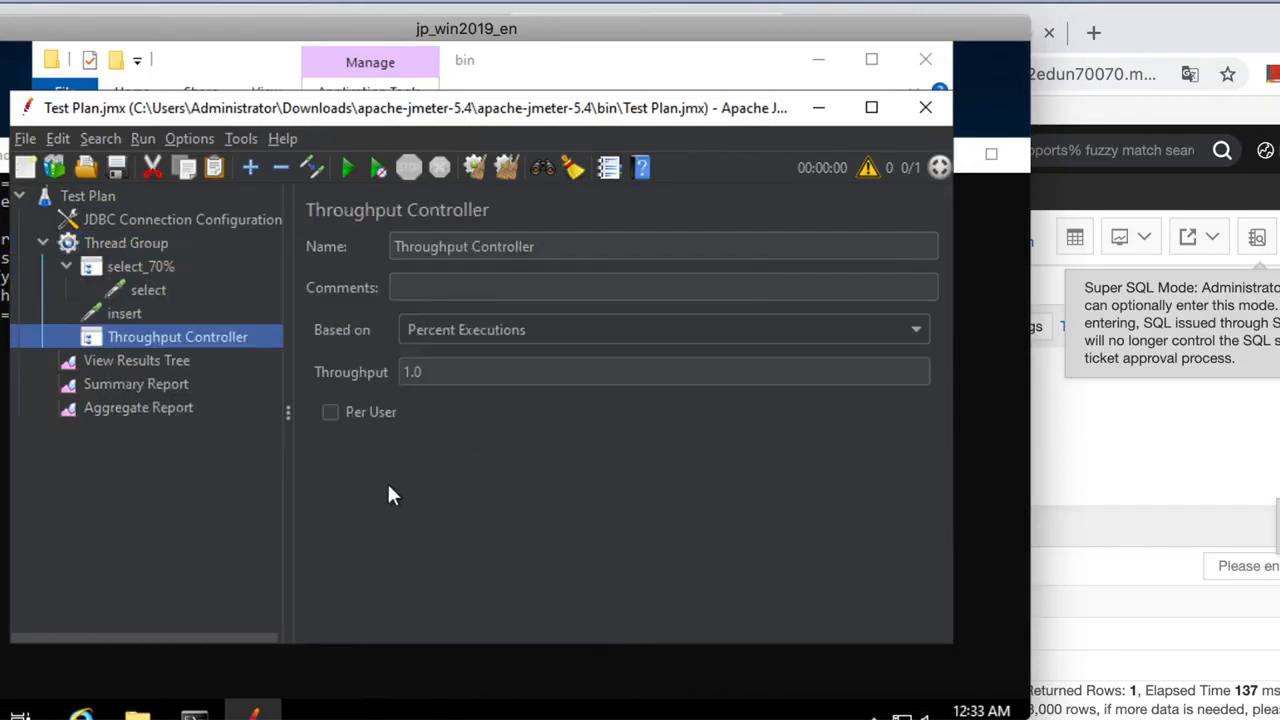
left_click_drag(549, 246, 371, 246)
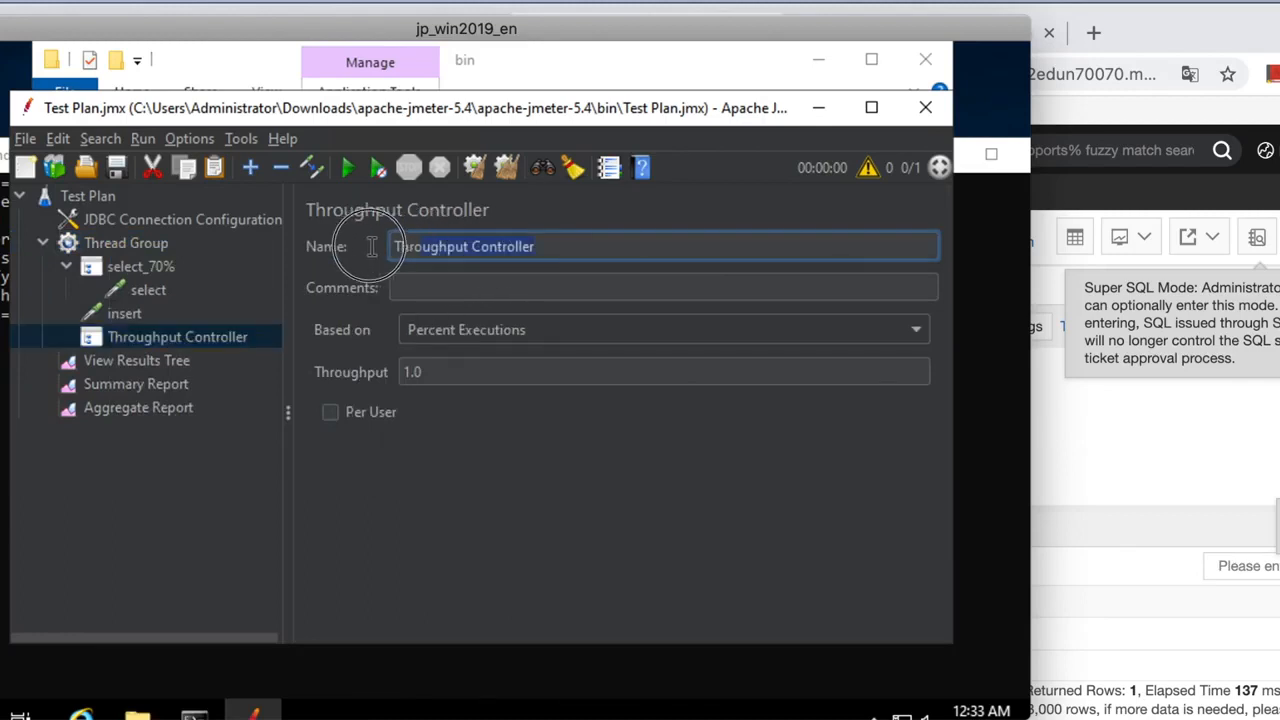
key("BackSpace")
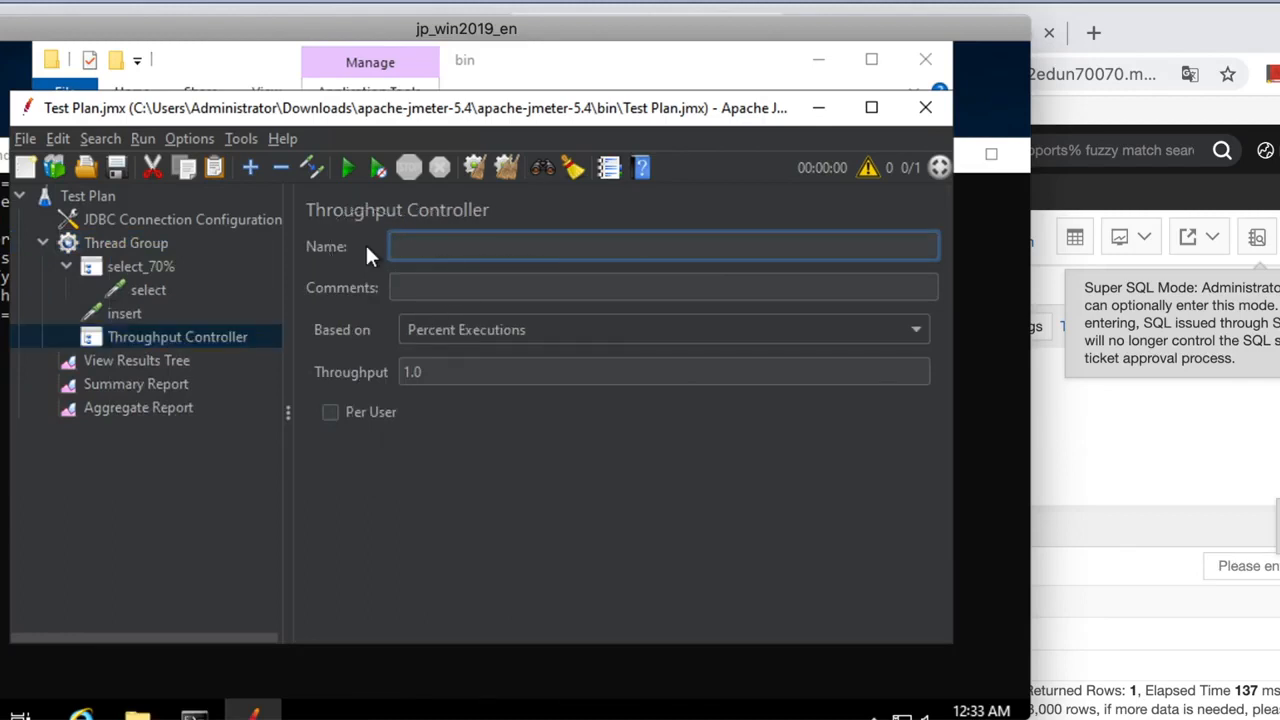
type("insert_20%")
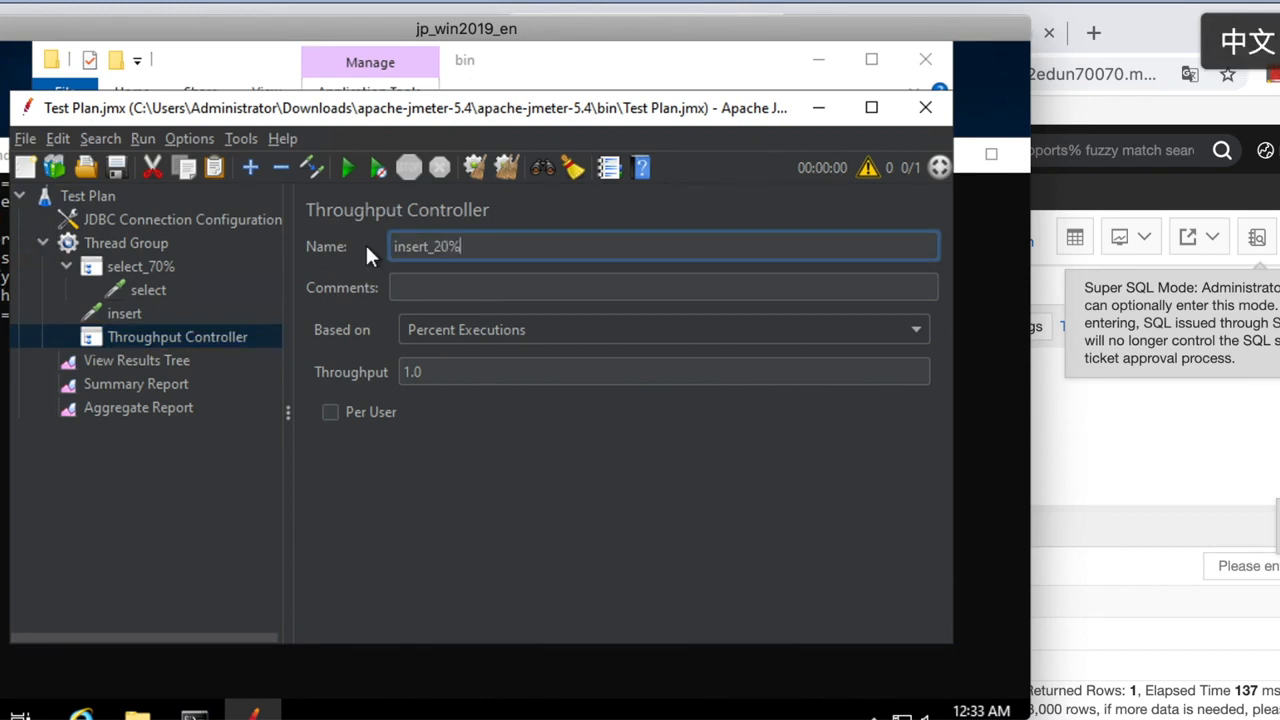
left_click(410, 372)
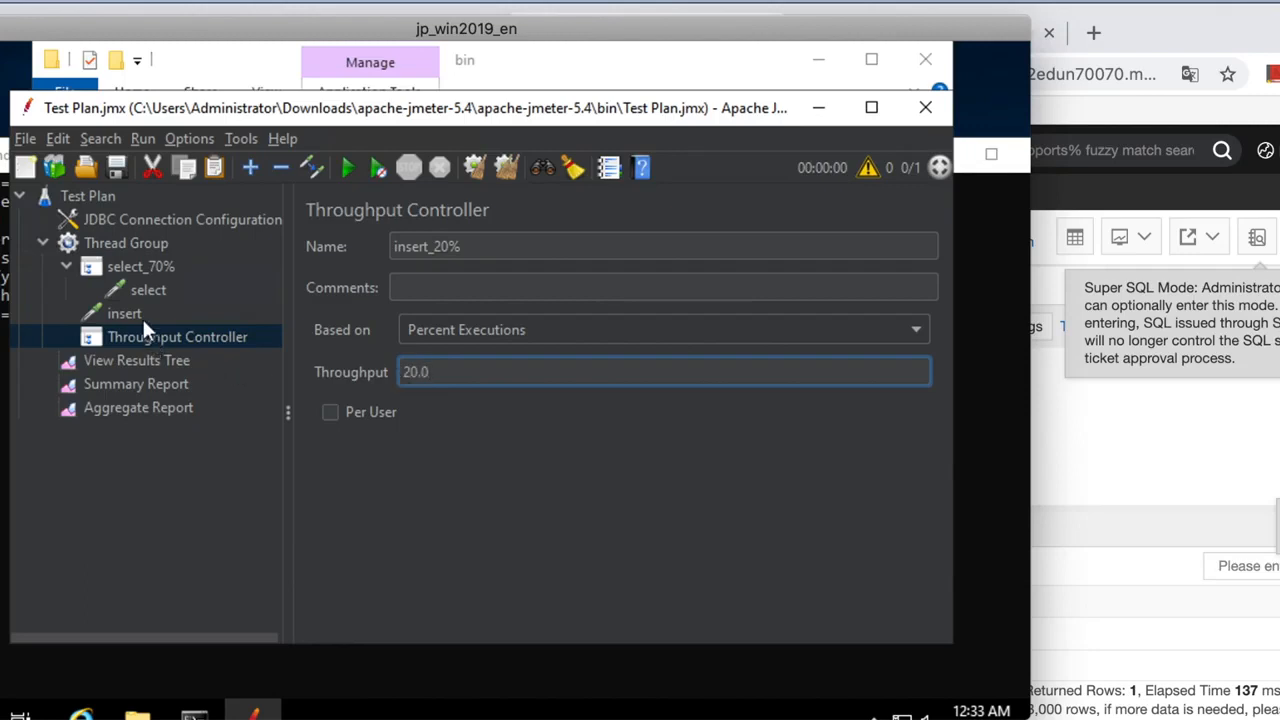
Move the insert request into insert_20% and review both controllers' settings.
left_click(103, 308)
left_click_drag(100, 308, 134, 333)
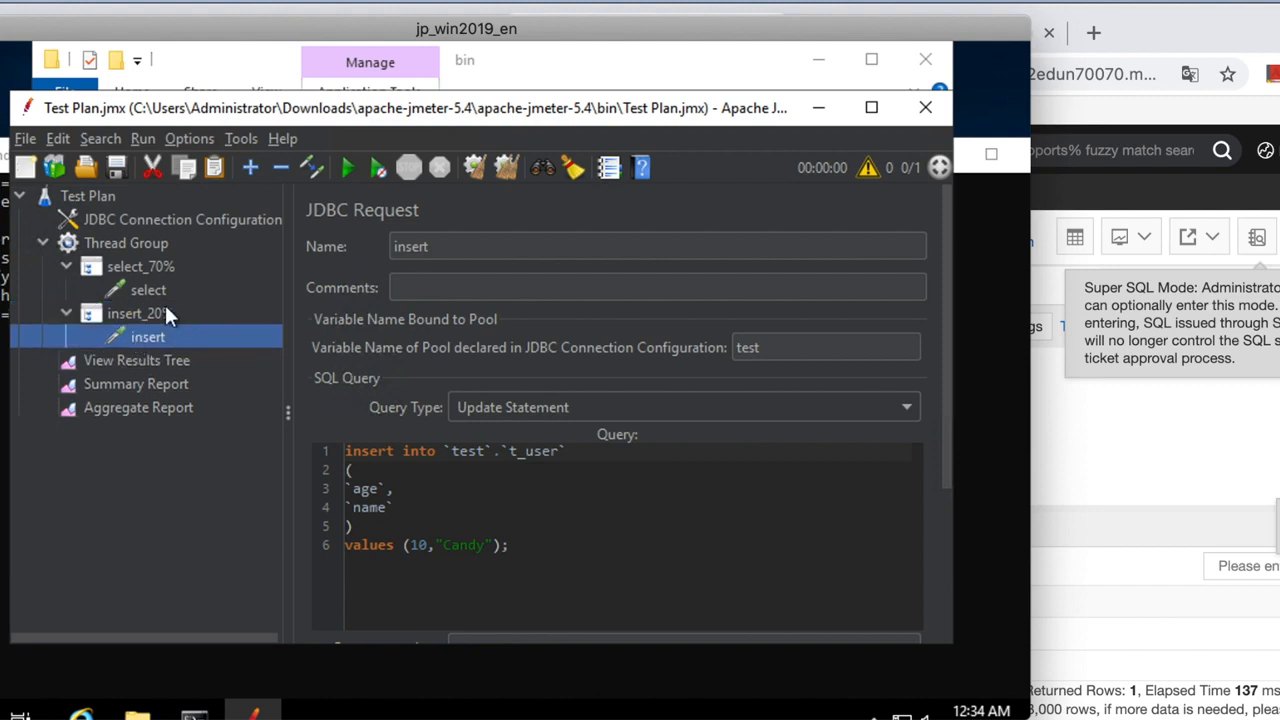
left_click(166, 313)
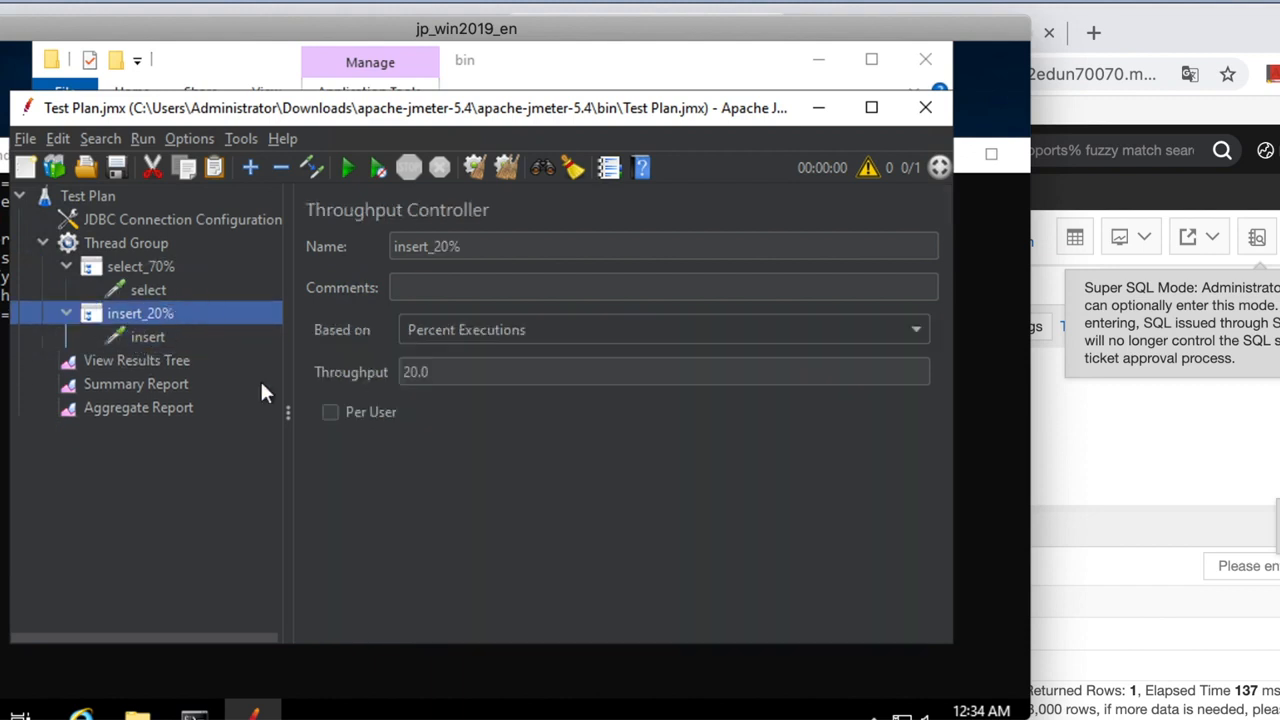
left_click(152, 265)
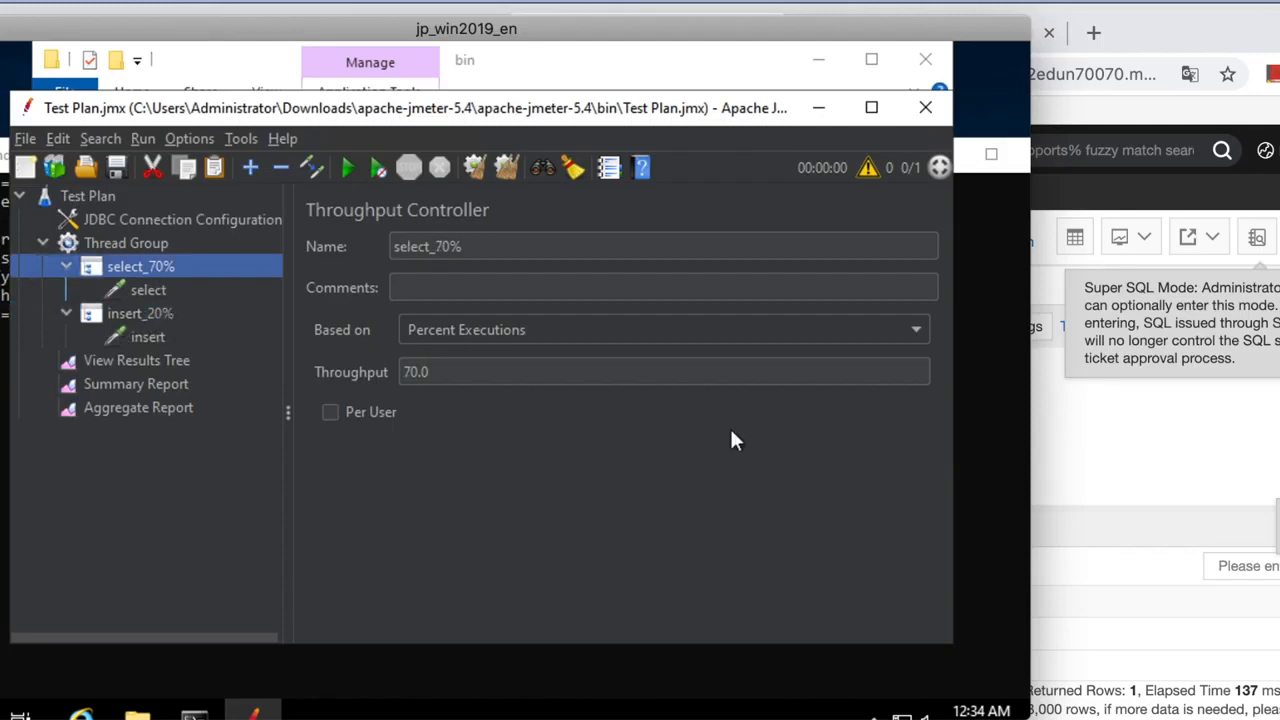
left_click(1108, 427)
Run 'truncate table t_user;' in the DMS SQL console to empty the table.
left_click(643, 472)
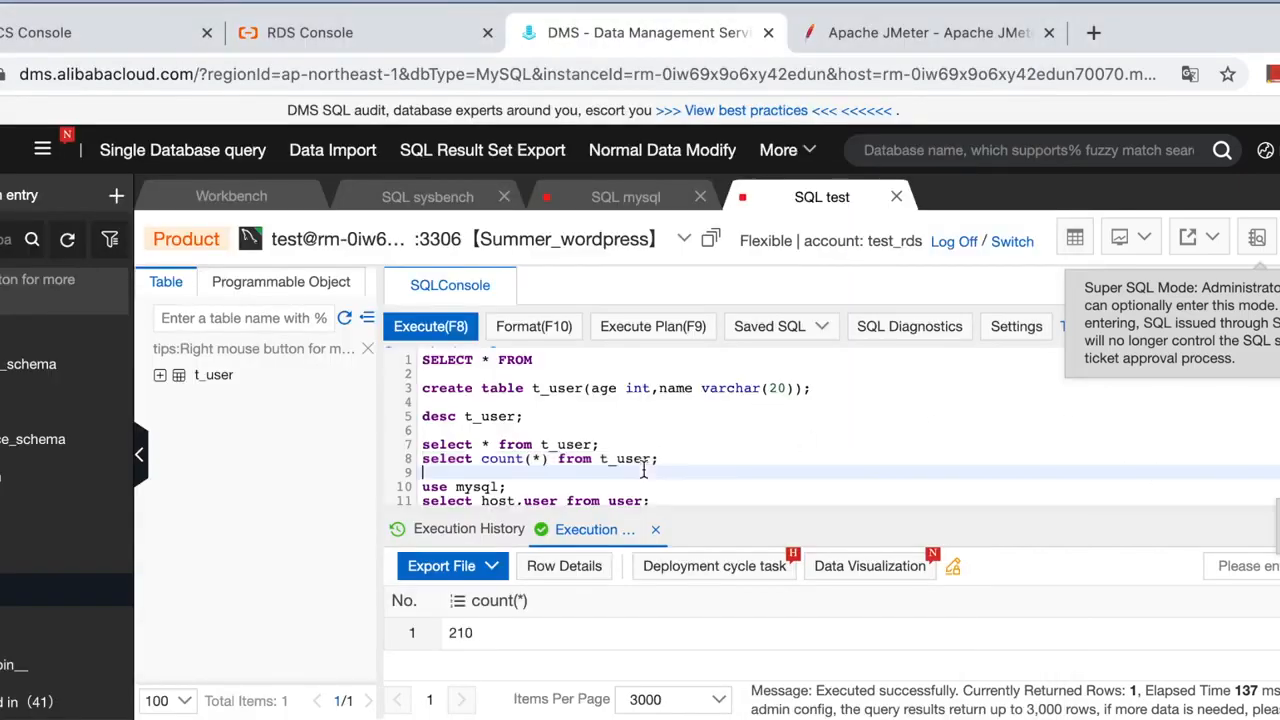
scroll(643, 472, "down", 3)
scroll(621, 470, "down", 1)
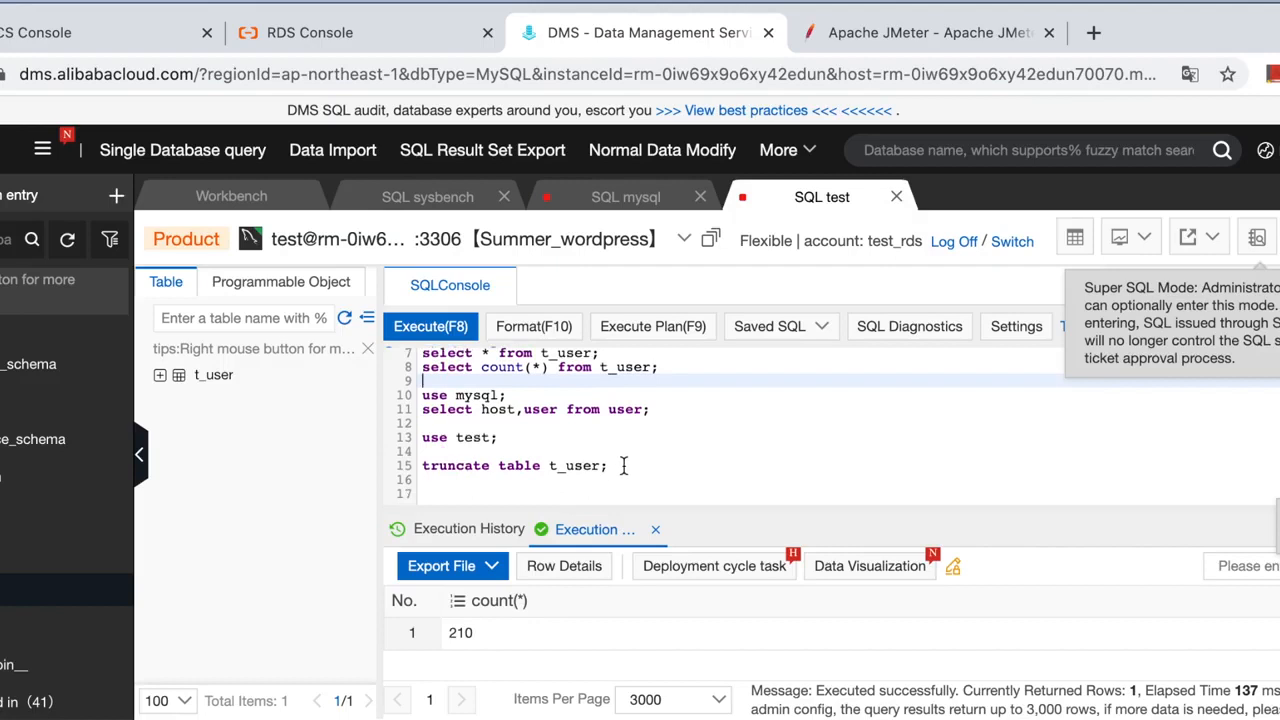
left_click_drag(623, 466, 418, 466)
left_click(426, 326)
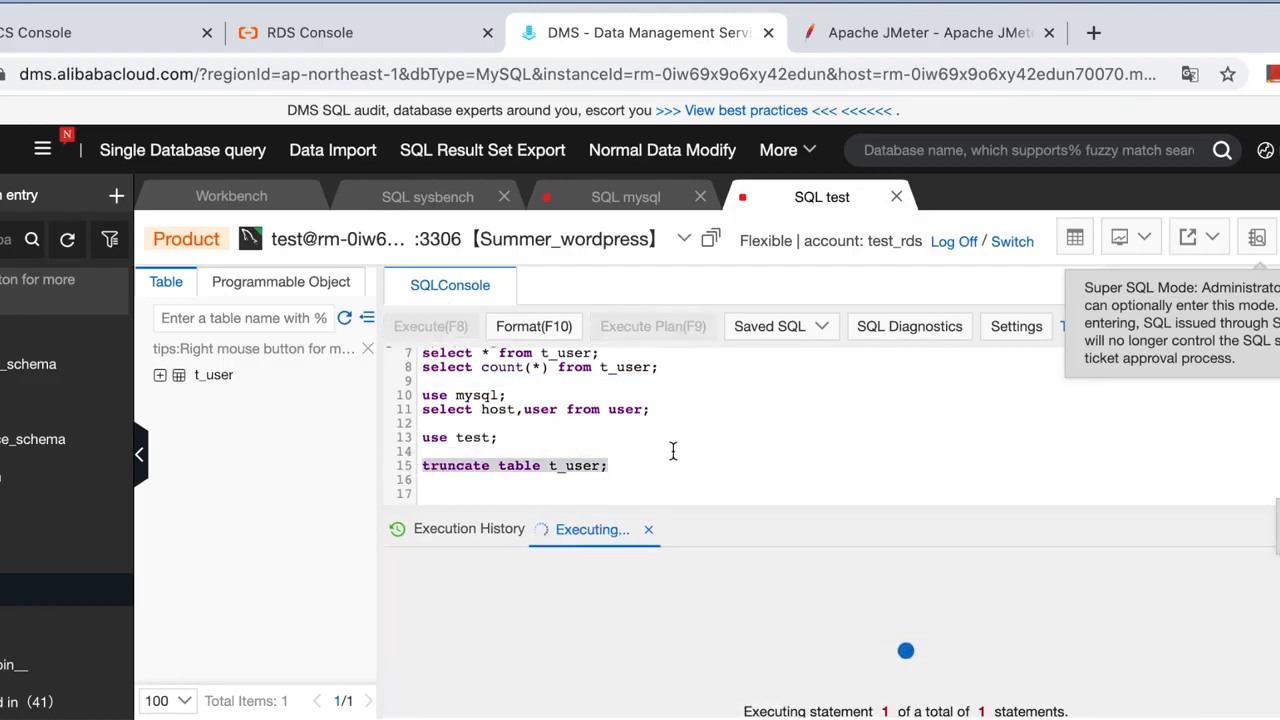
Run 'select count(*) from t_user;' to confirm the table now has 0 rows.
scroll(673, 451, "up", 2)
left_click_drag(660, 410, 421, 410)
left_click(426, 330)
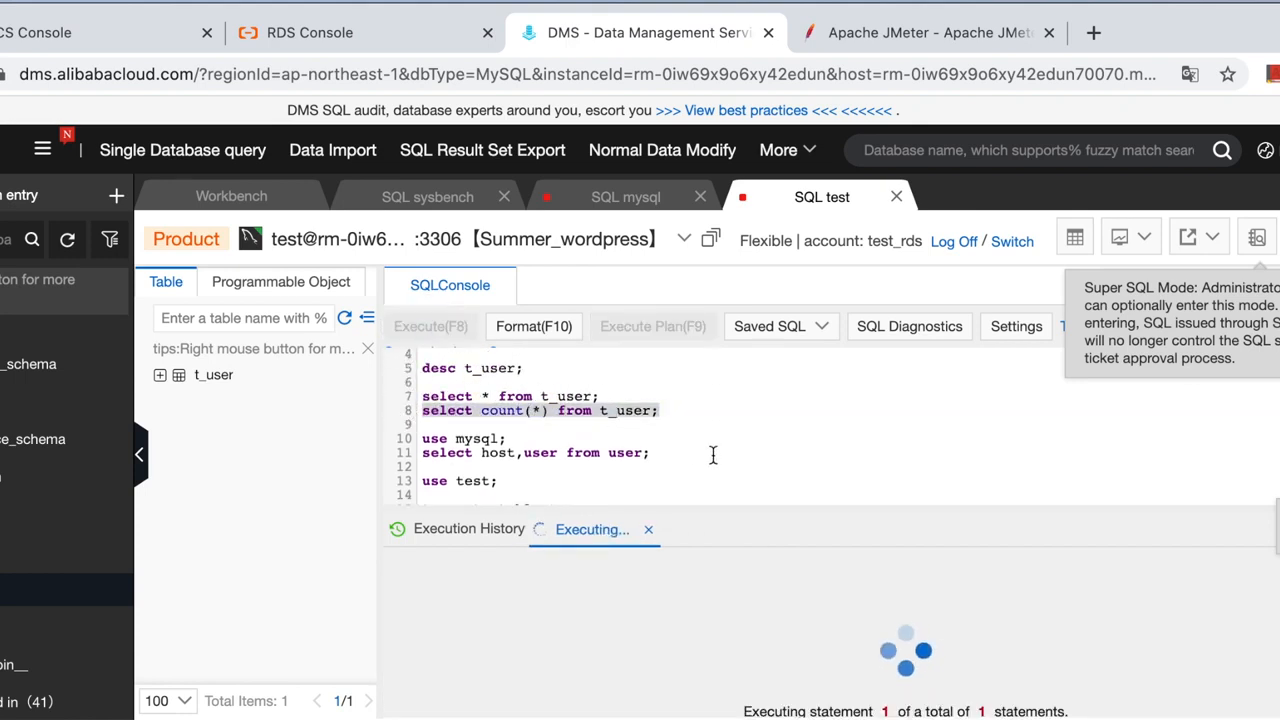
scroll(713, 455, "down", 2)
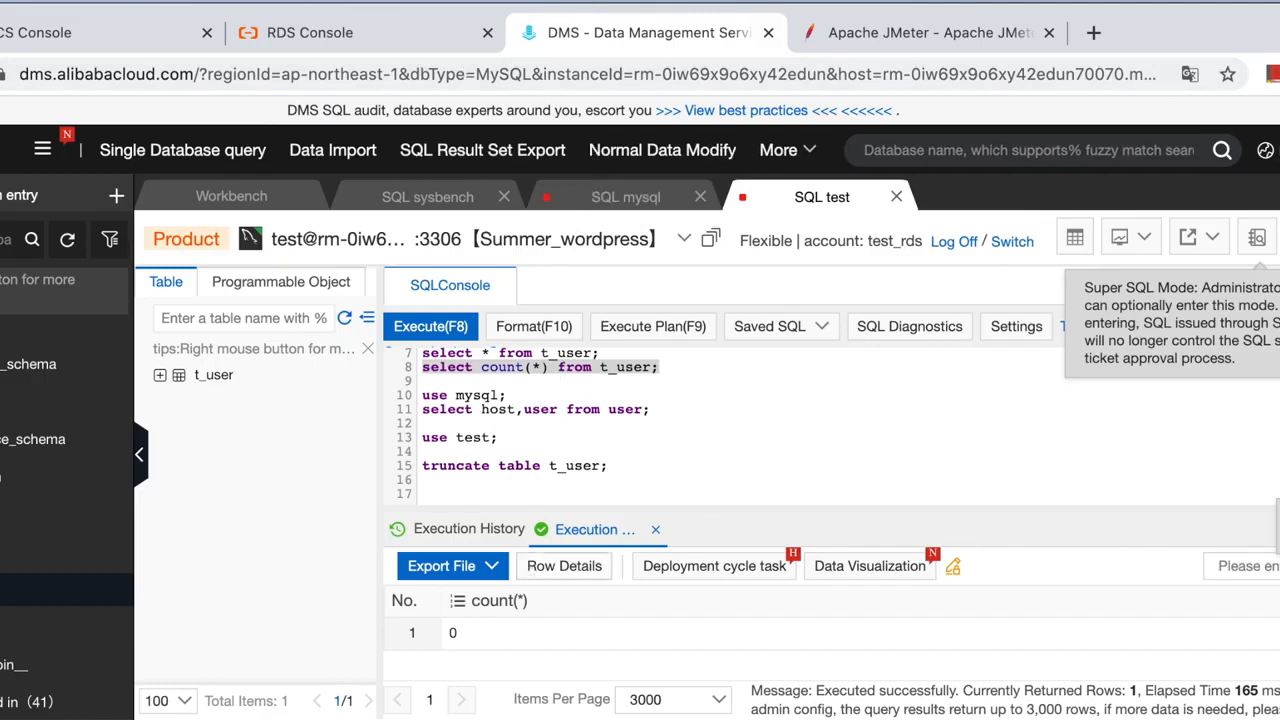
key("super+Tab")
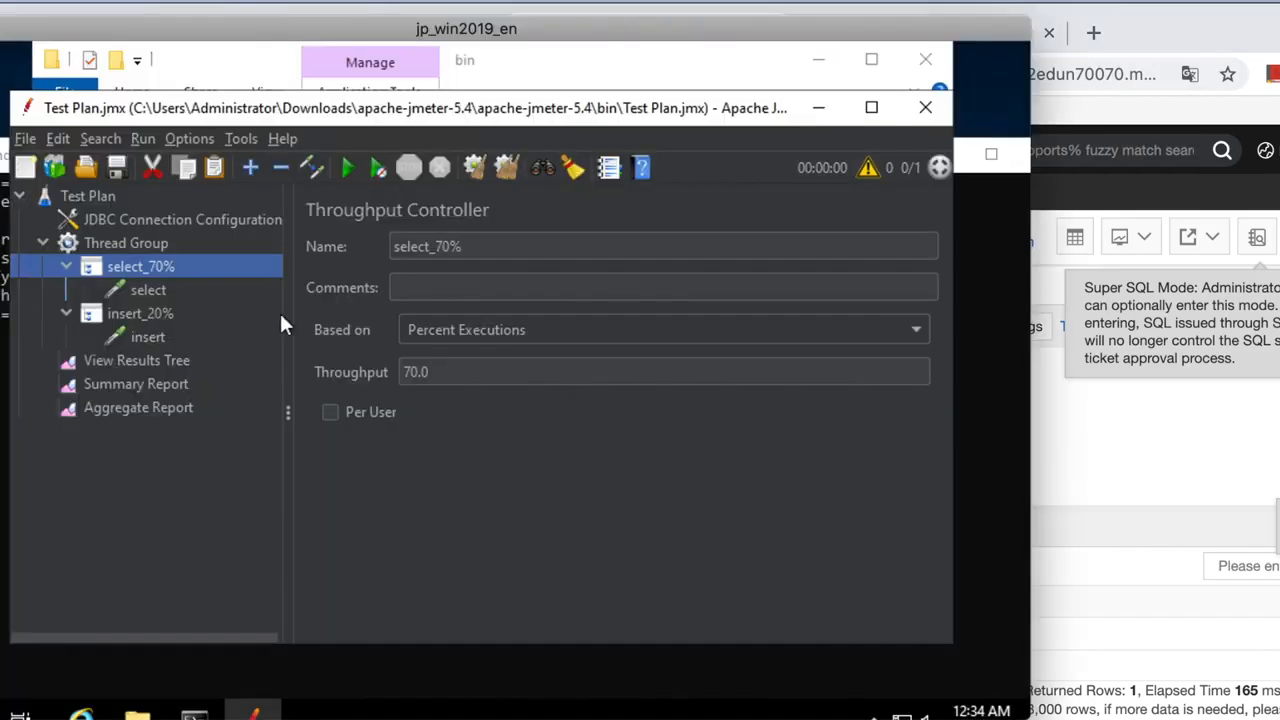
Check the insert_20% controller and the Summary Report: 70 select and 20 insert samples, 0.00% errors.
left_click(140, 313)
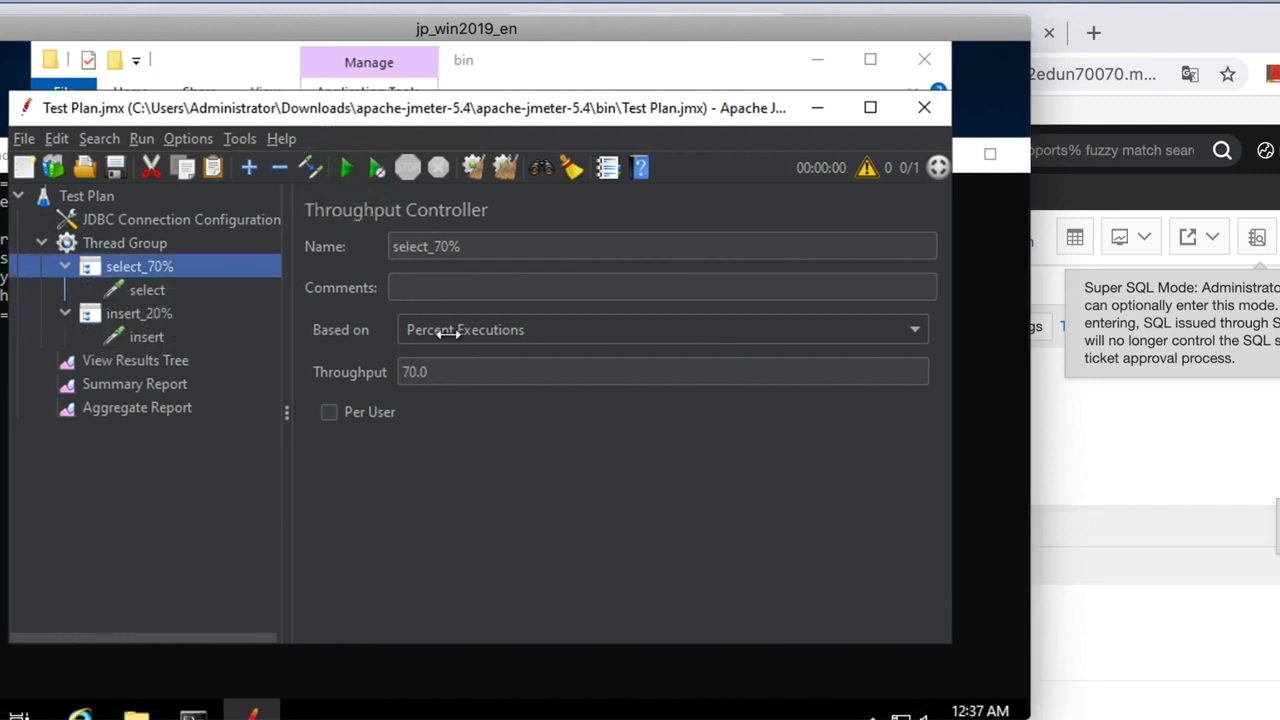
left_click(155, 384)
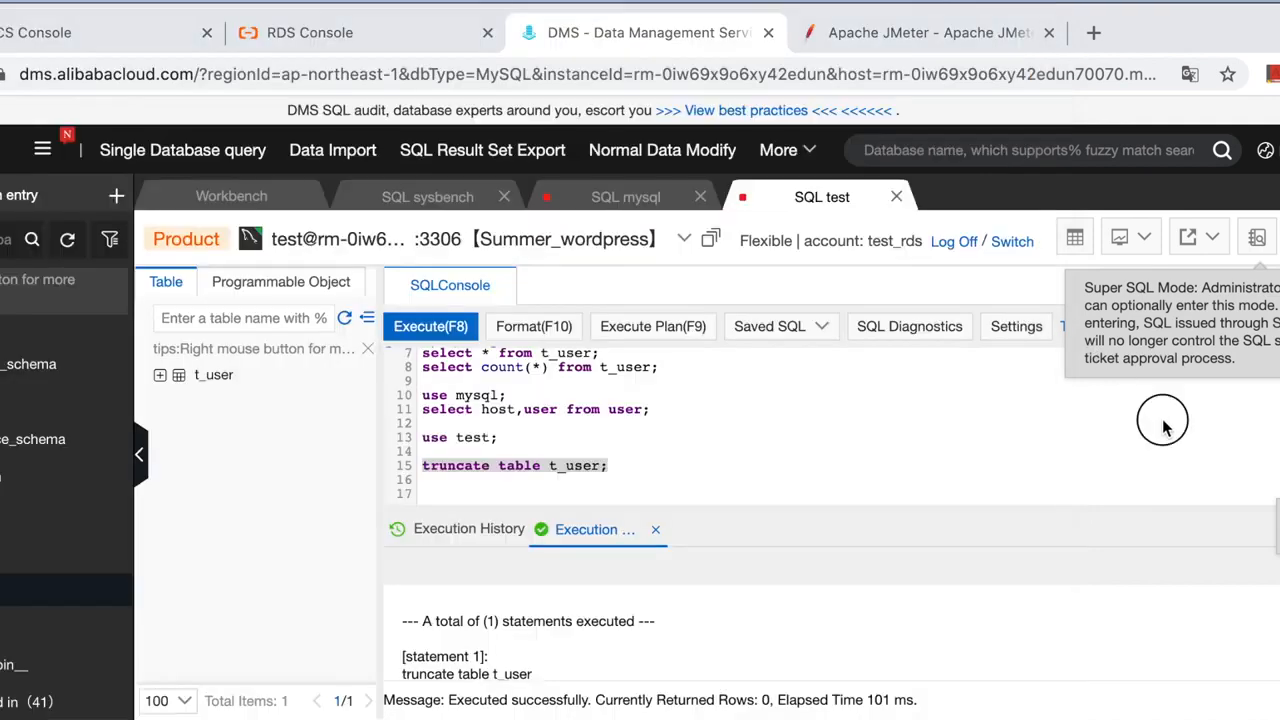
left_click(1163, 423)
scroll(745, 451, "up", 2)
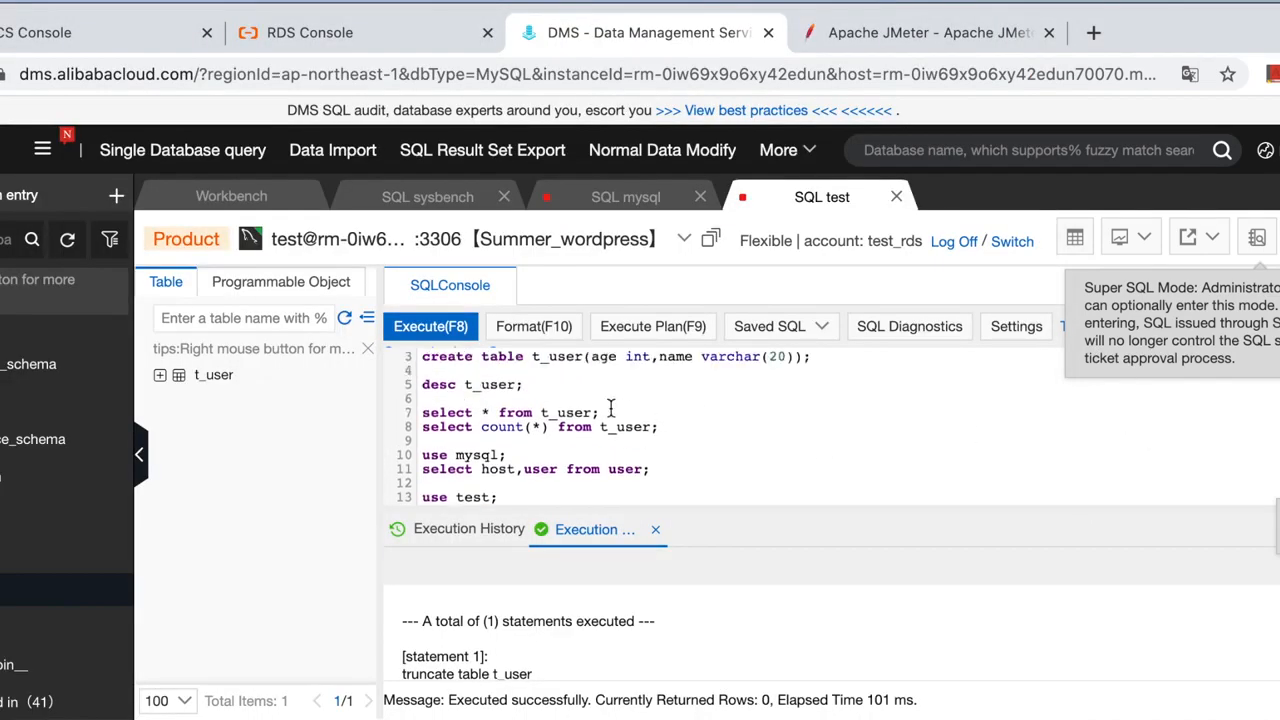
Run 'select count(*) from t_user;' and confirm it returns 20 rows.
left_click_drag(684, 430, 395, 437)
left_click(430, 326)
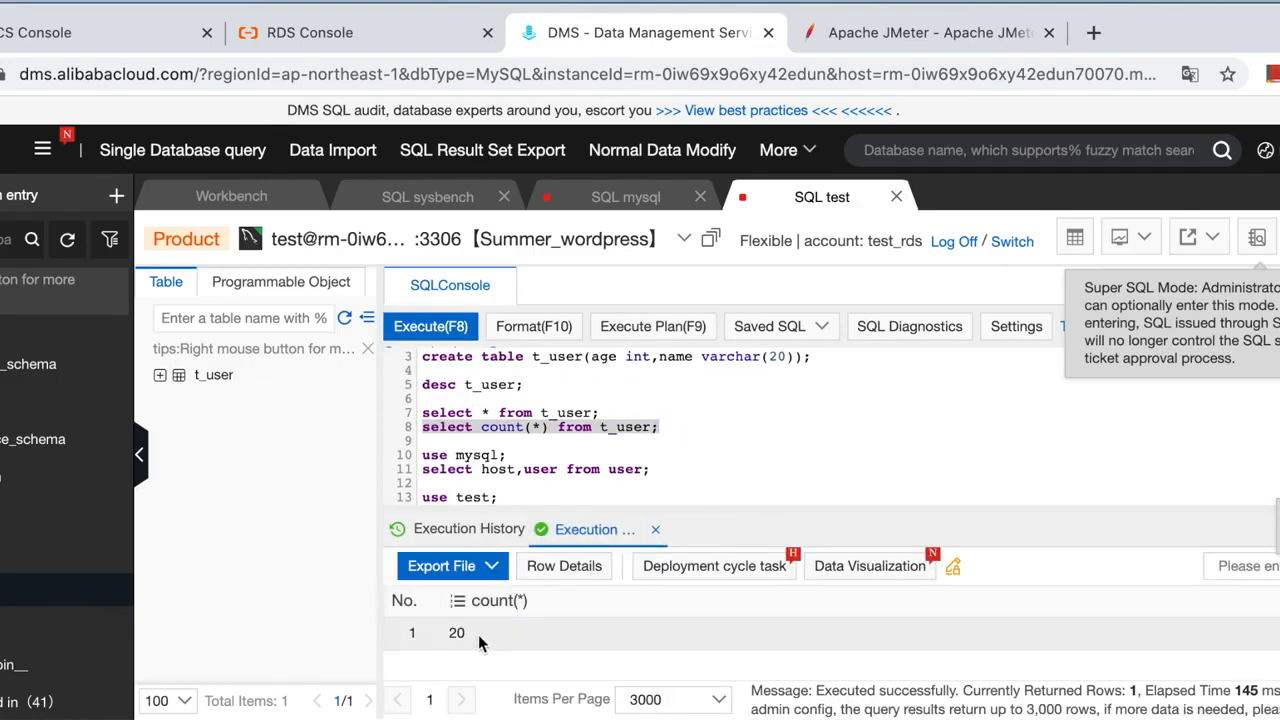
left_click(566, 418)
Run 'select * from t_user;' and review the 20 listed rows, all with age 10.
left_click_drag(614, 411, 420, 412)
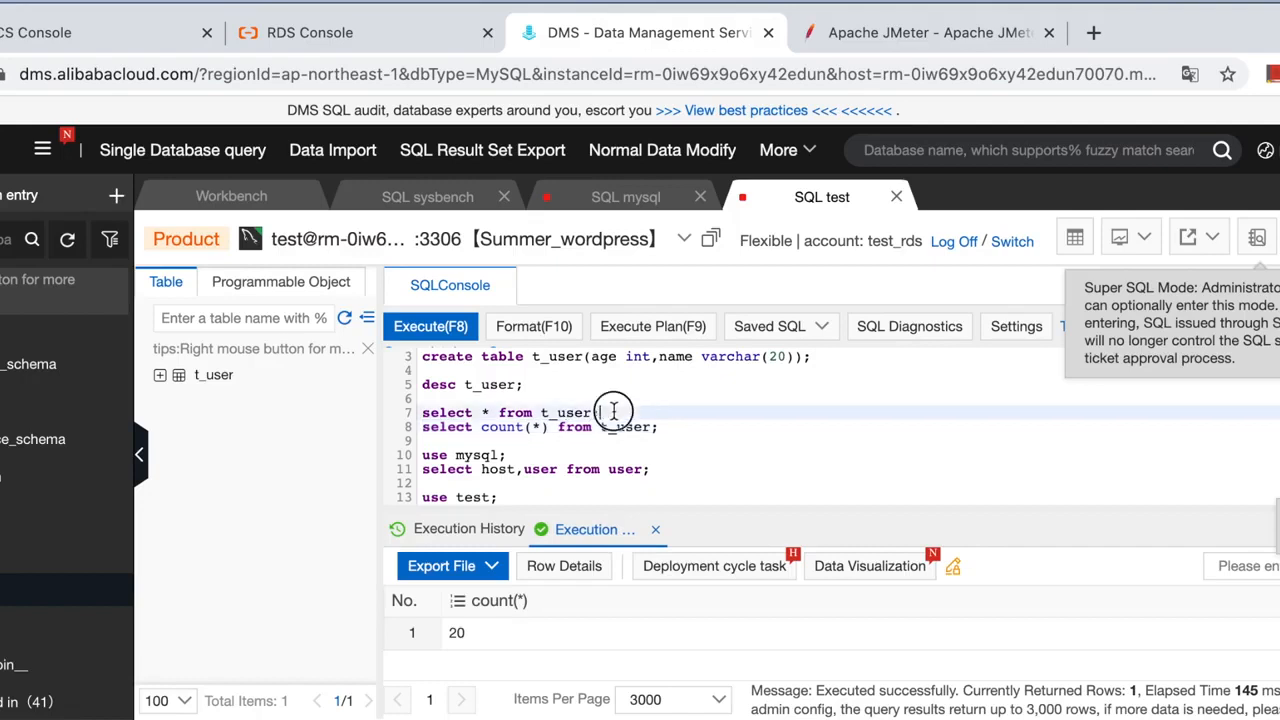
left_click(437, 326)
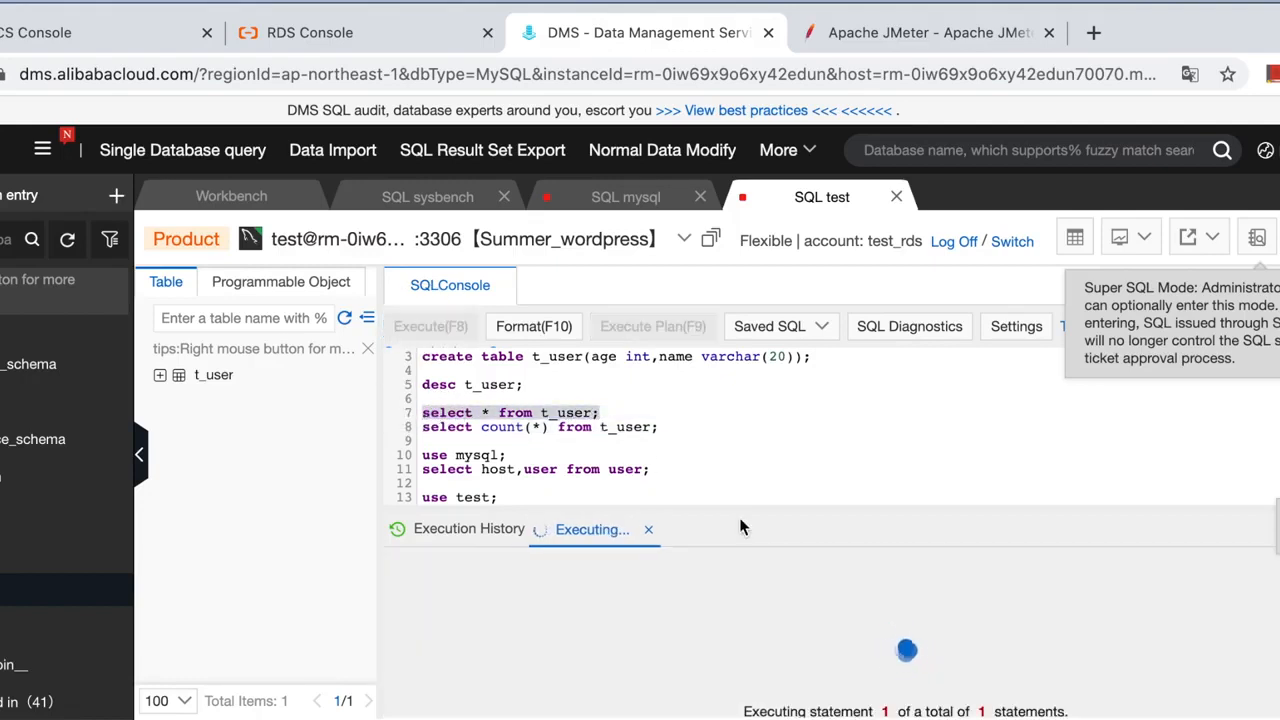
scroll(715, 650, "down", 5)
scroll(715, 650, "down", 4)
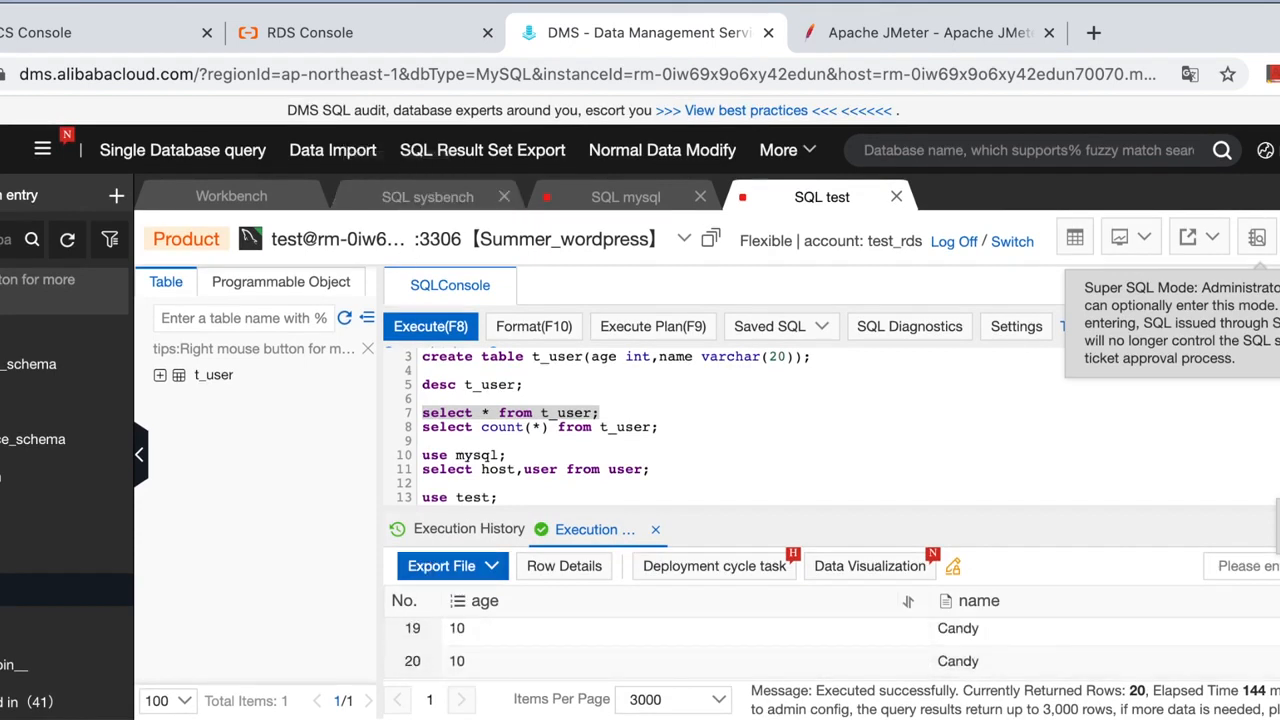
key("super+Tab")
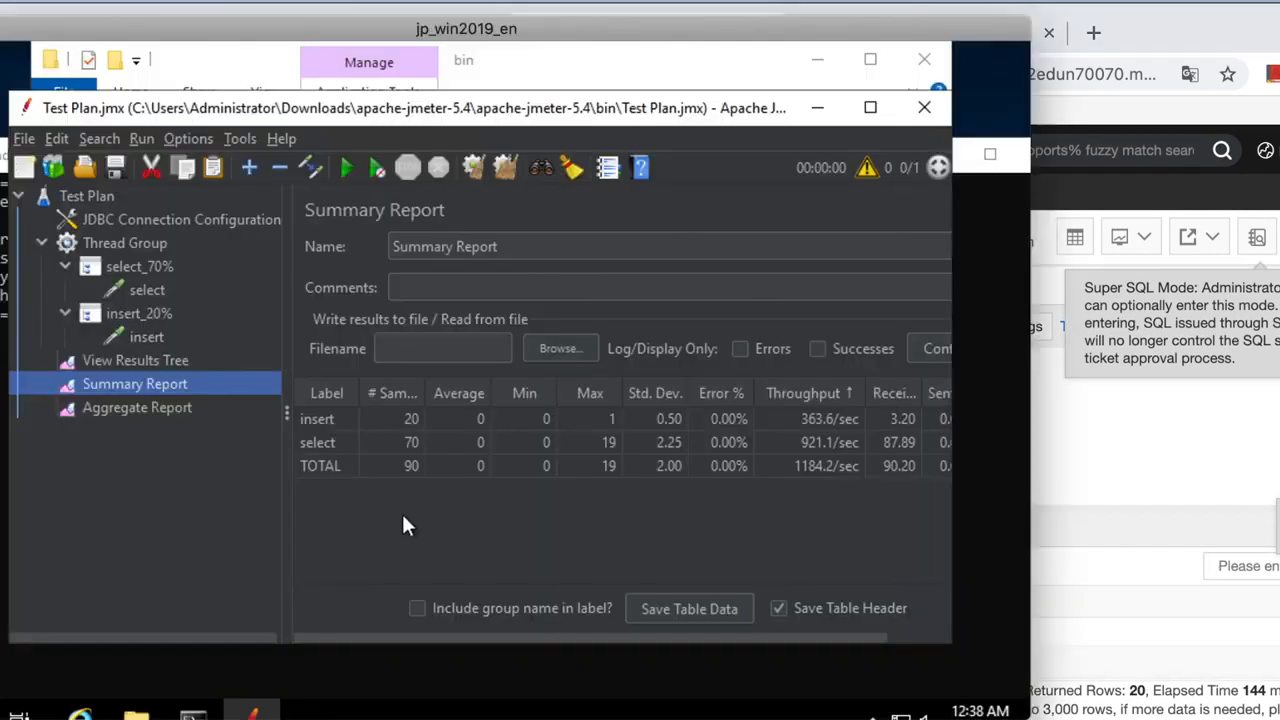